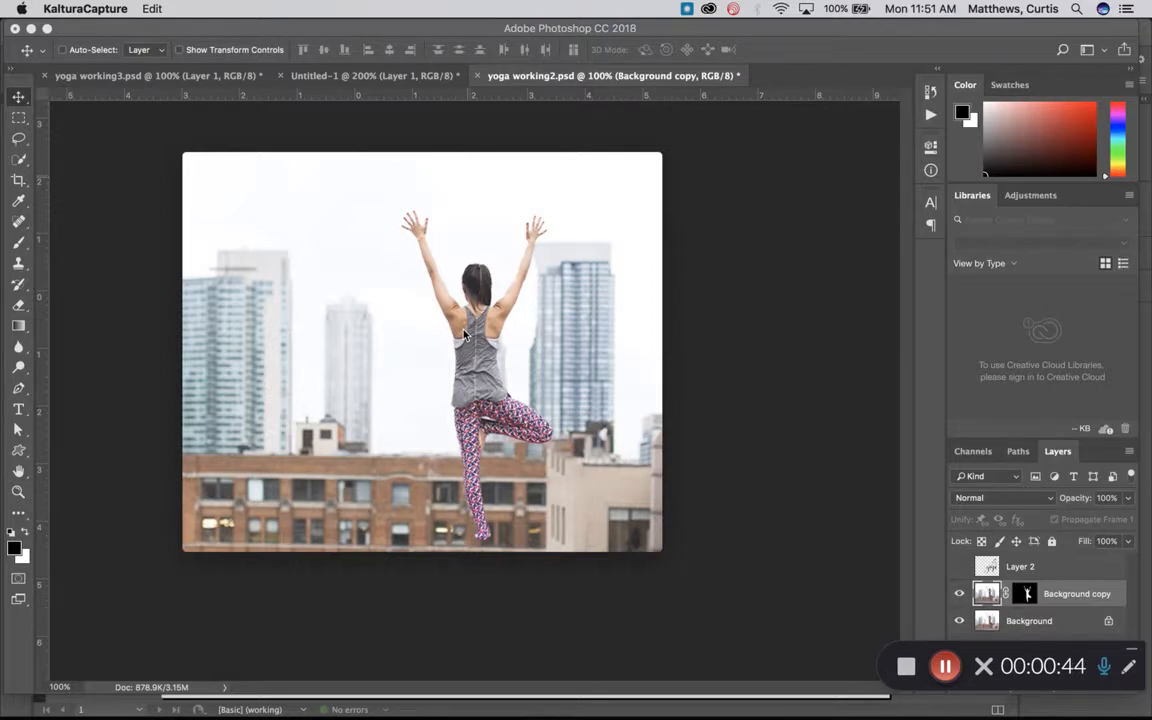
# Step: Play the yoga working3.mp4 video, scrub back through its scenes to the beginning, and close it
pyautogui.moveTo(357, 365)
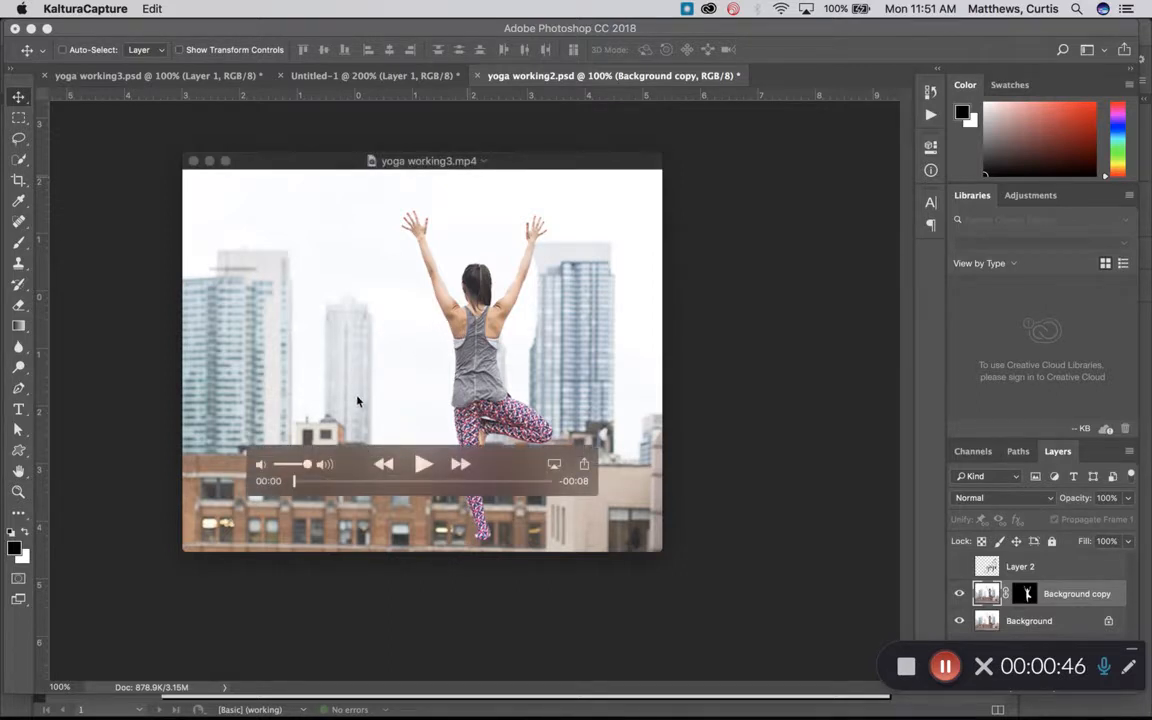
pyautogui.click(422, 466)
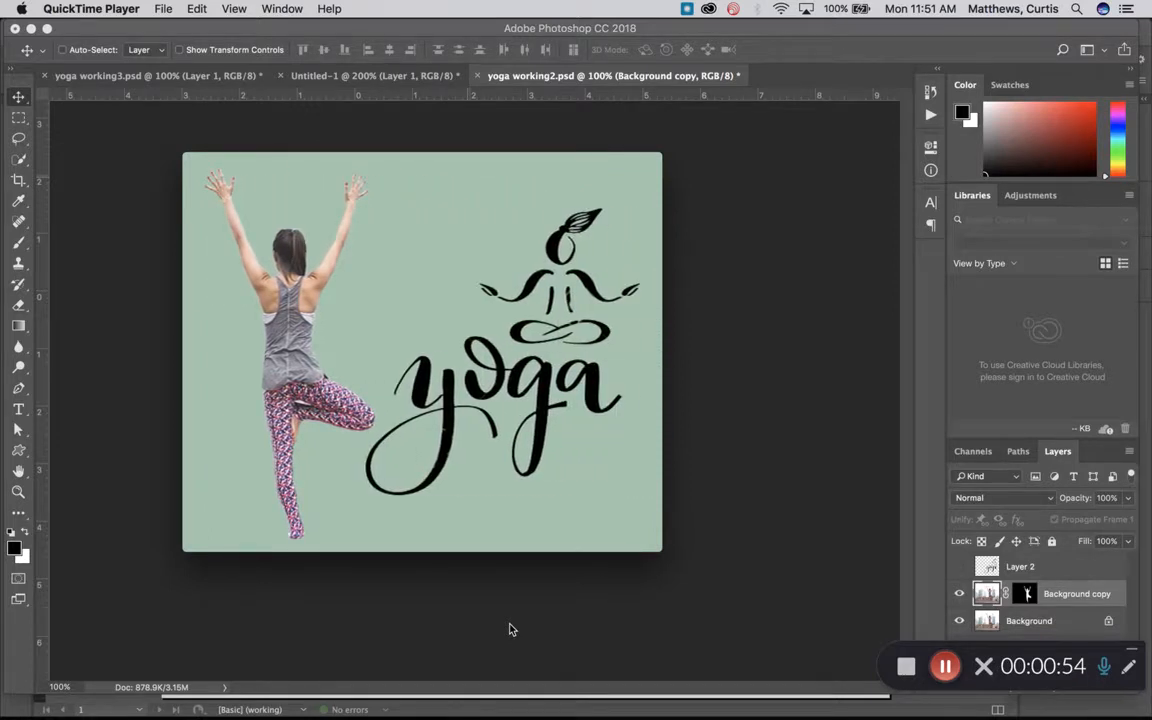
pyautogui.moveTo(500, 542)
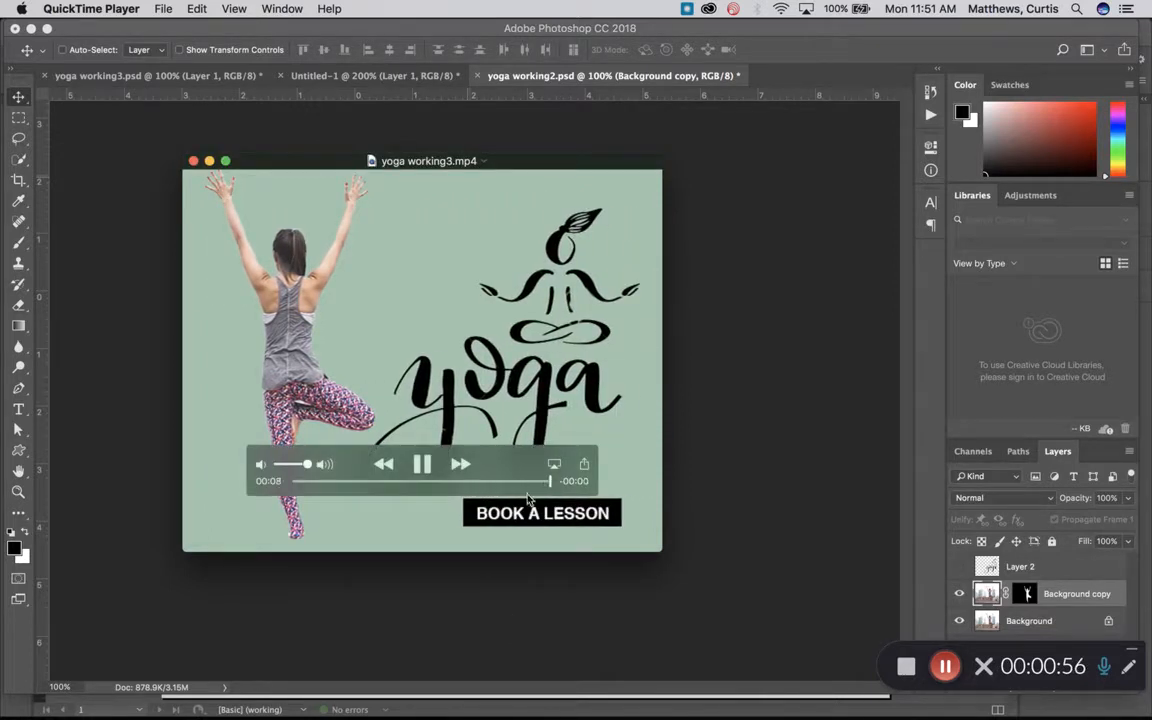
pyautogui.moveTo(550, 487); pyautogui.dragTo(412, 487)
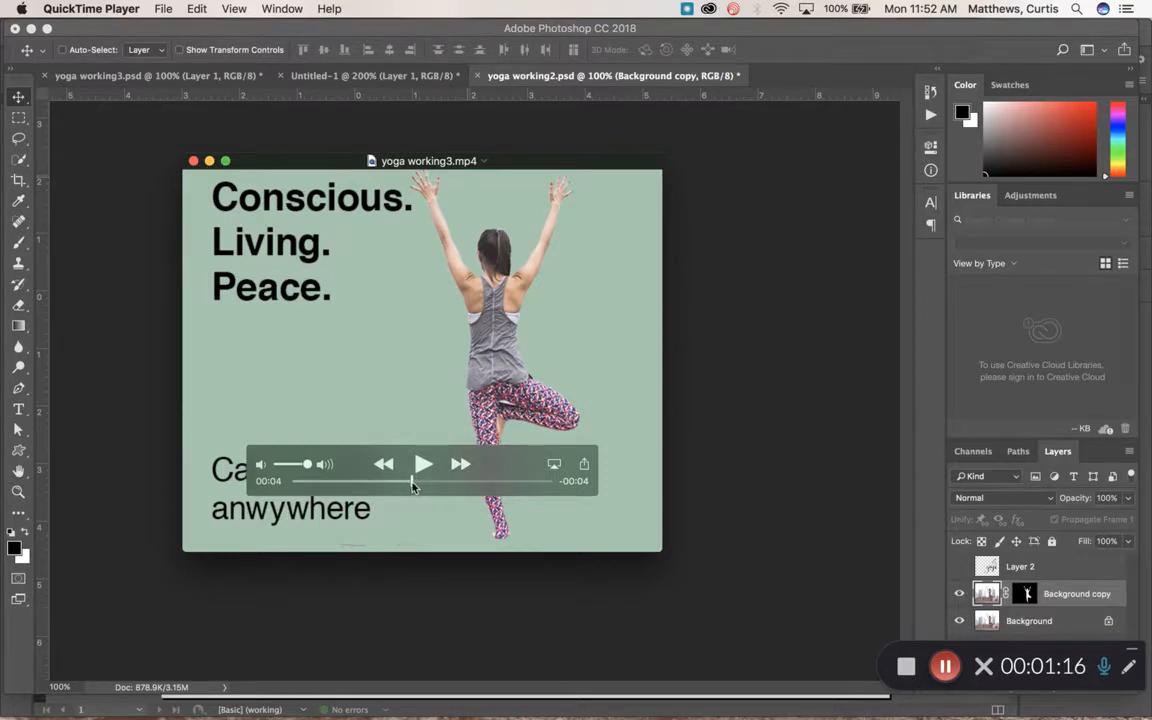
pyautogui.click(447, 484)
pyautogui.moveTo(447, 484); pyautogui.dragTo(475, 485)
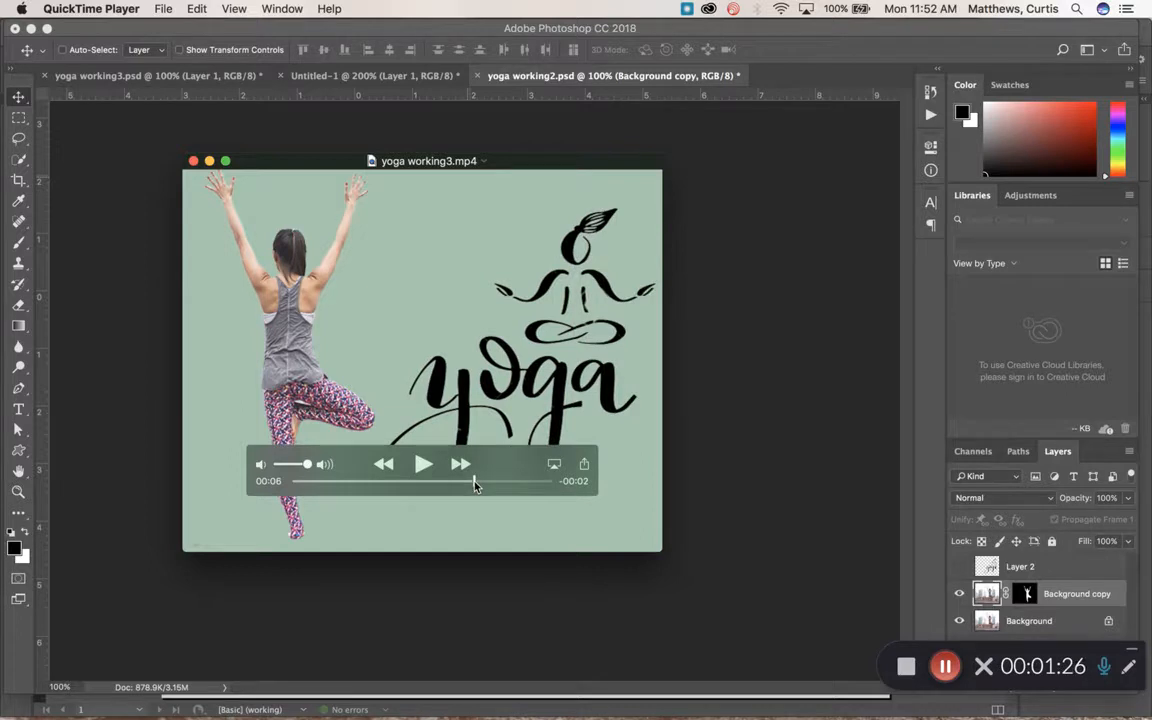
pyautogui.moveTo(475, 485); pyautogui.dragTo(295, 490)
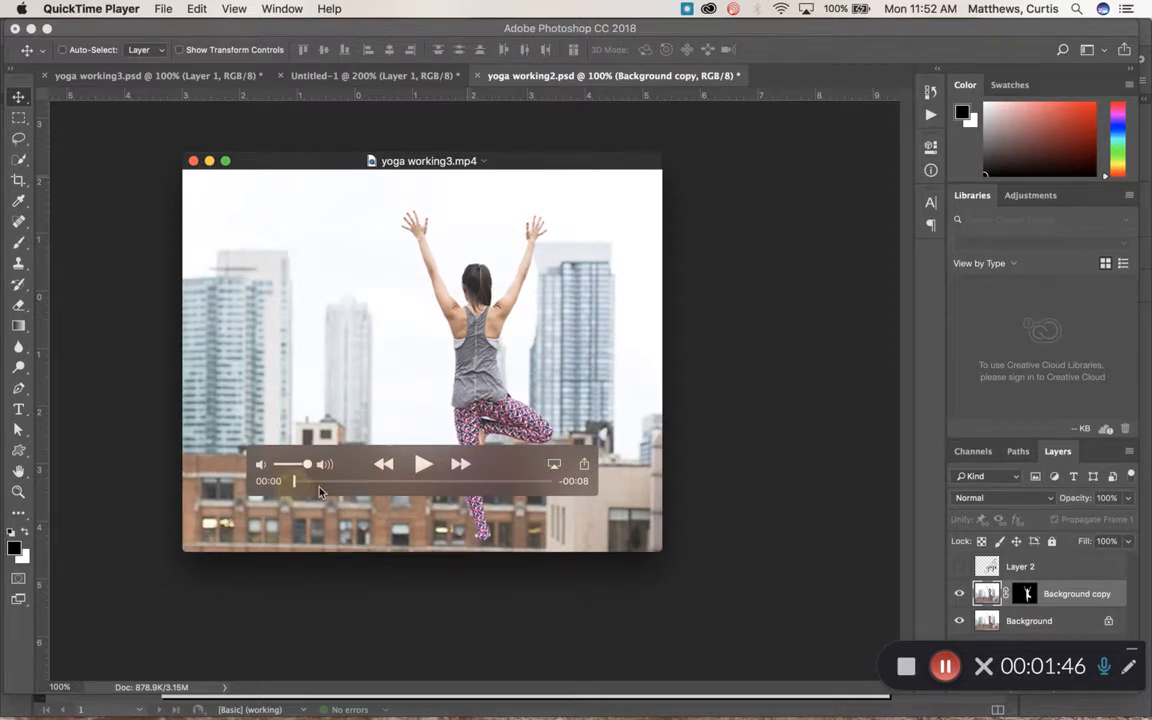
pyautogui.click(193, 161)
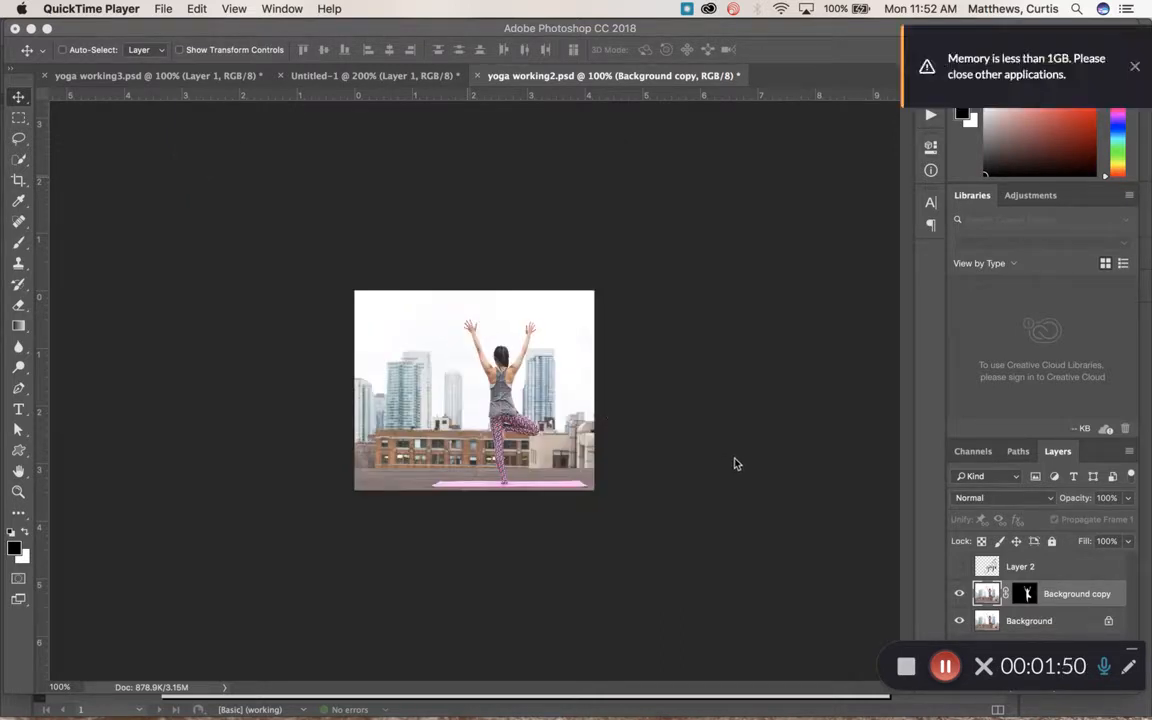
# Step: Fit the yoga working2.psd image to the window and duplicate its Background layer
pyautogui.click(1135, 67)
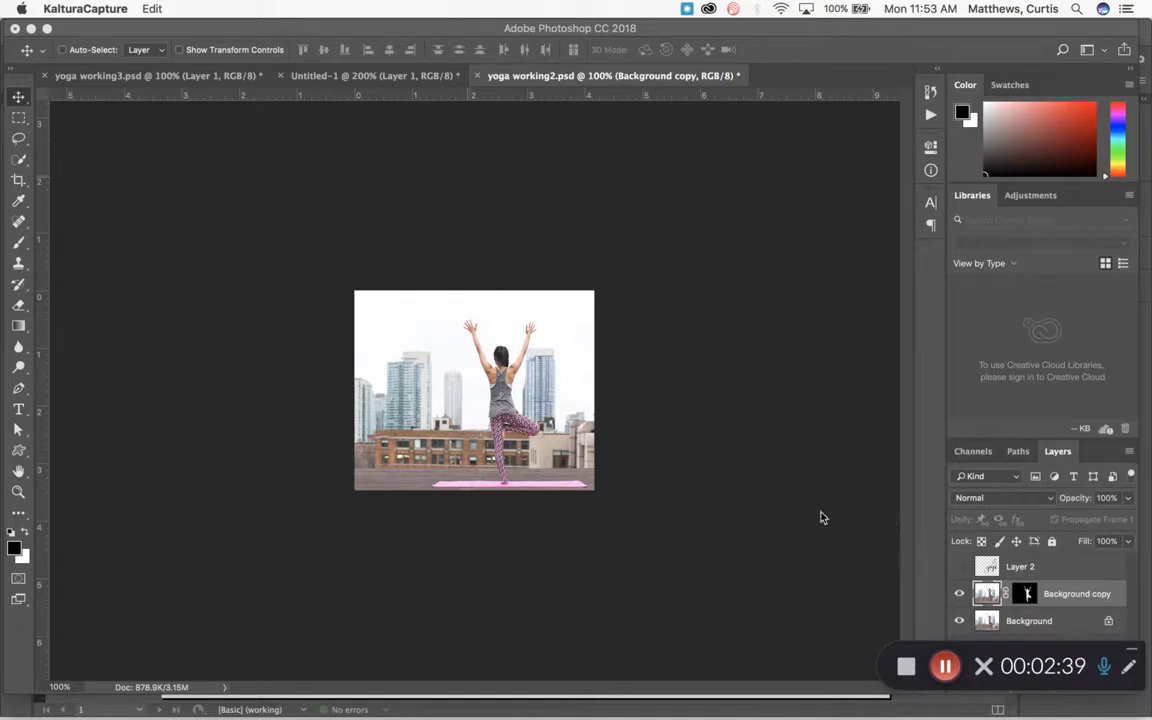
pyautogui.click(755, 471)
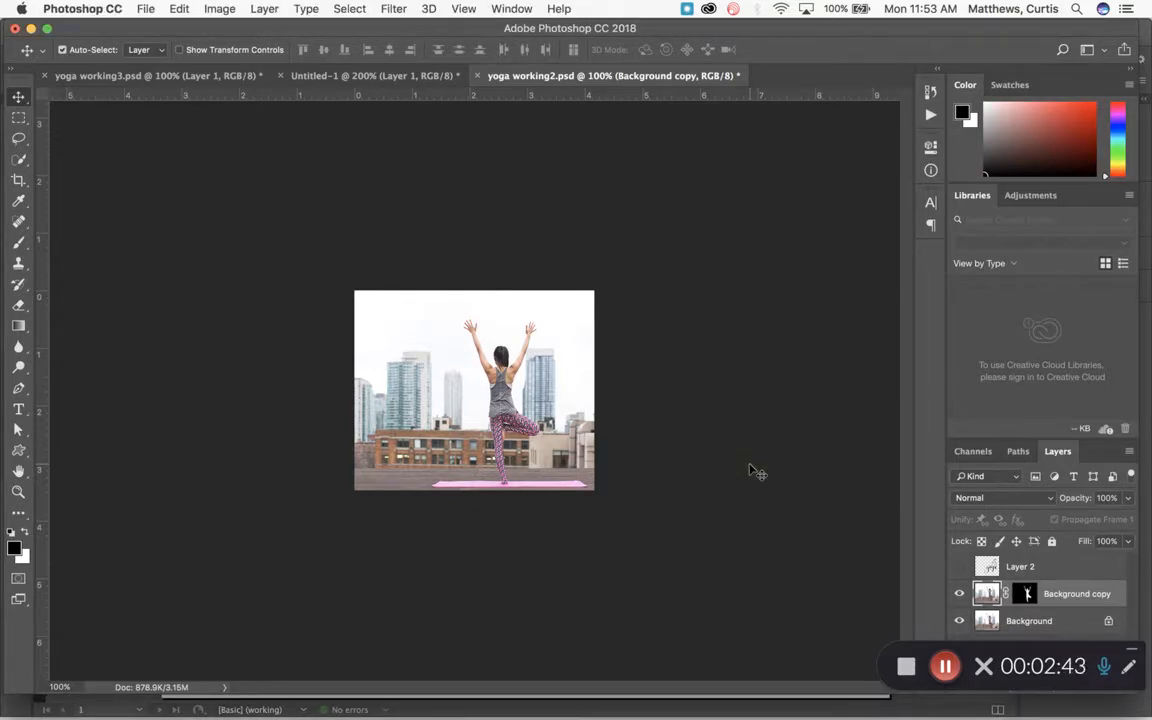
pyautogui.press('super+0')
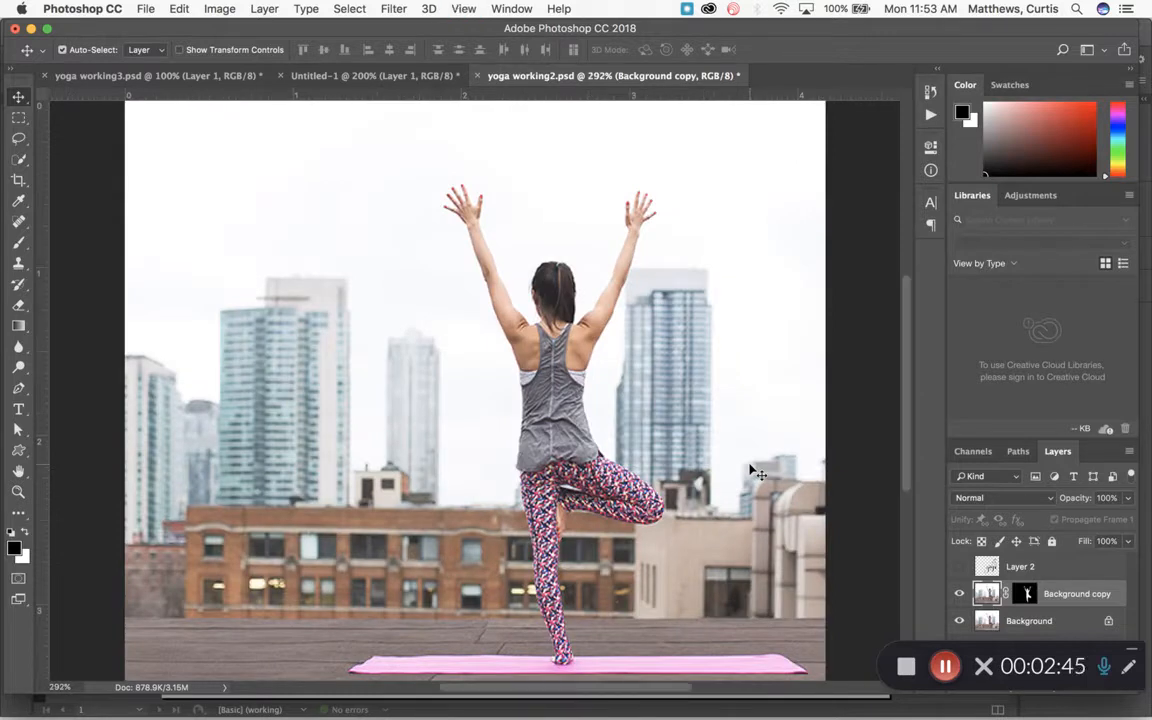
pyautogui.click(919, 648)
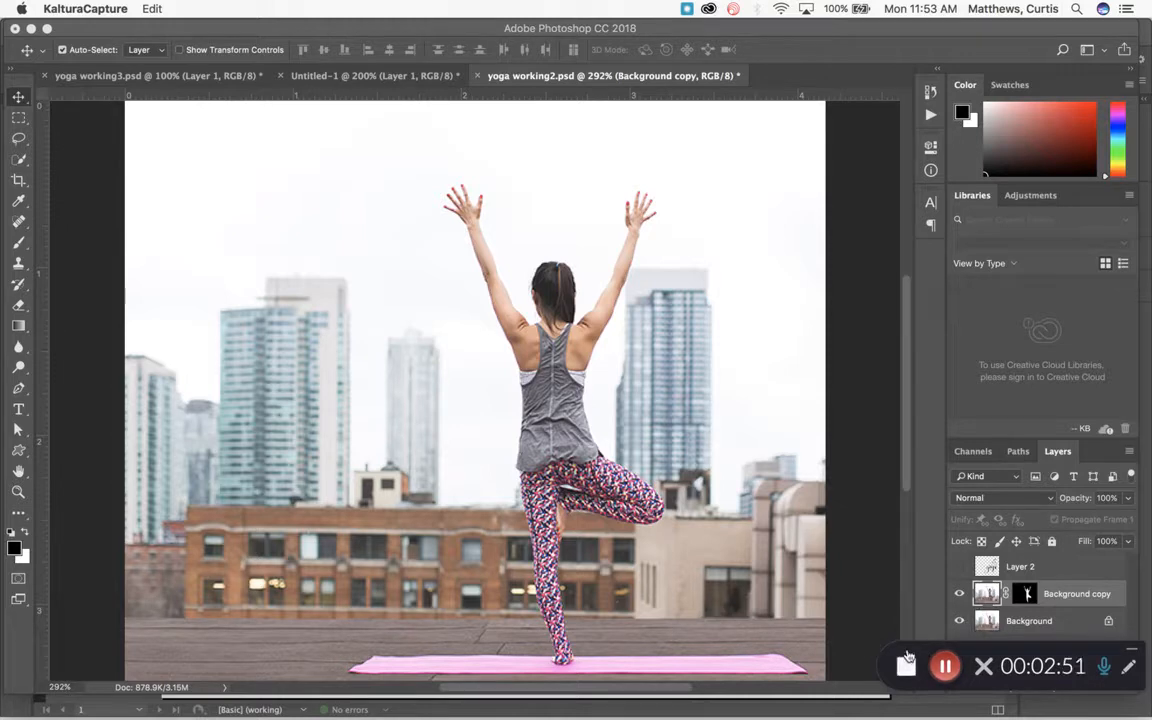
pyautogui.moveTo(903, 650); pyautogui.dragTo(683, 622)
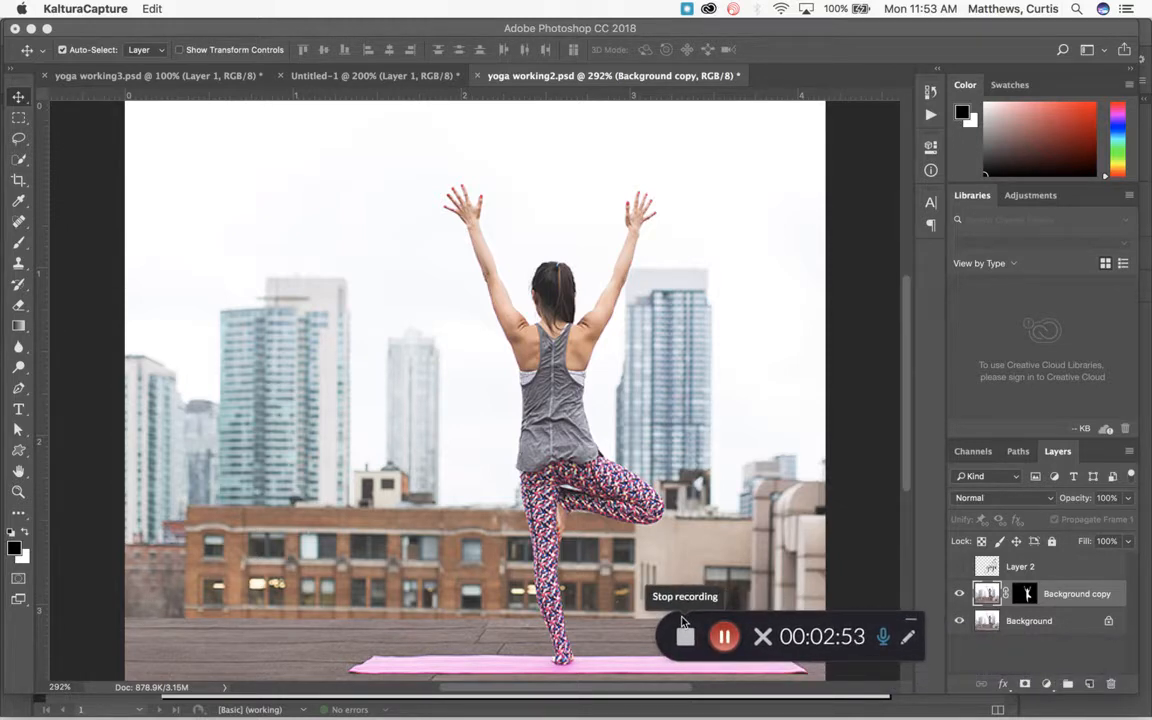
pyautogui.click(1047, 623)
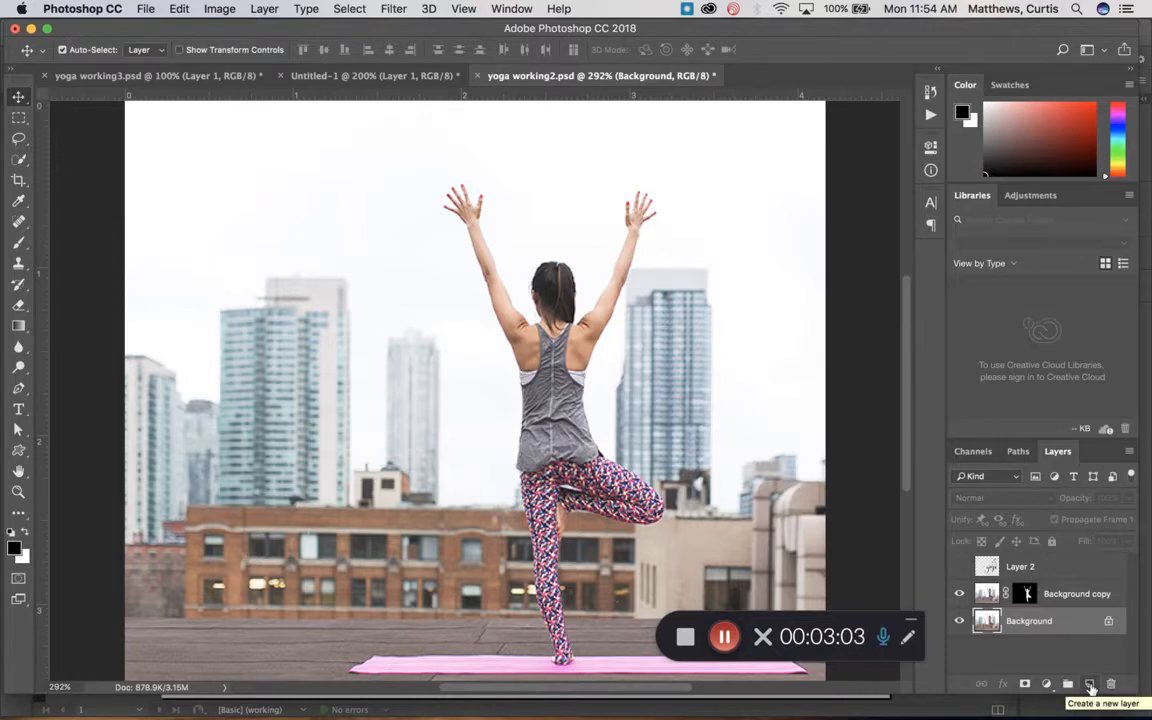
pyautogui.moveTo(985, 622); pyautogui.dragTo(1089, 683)
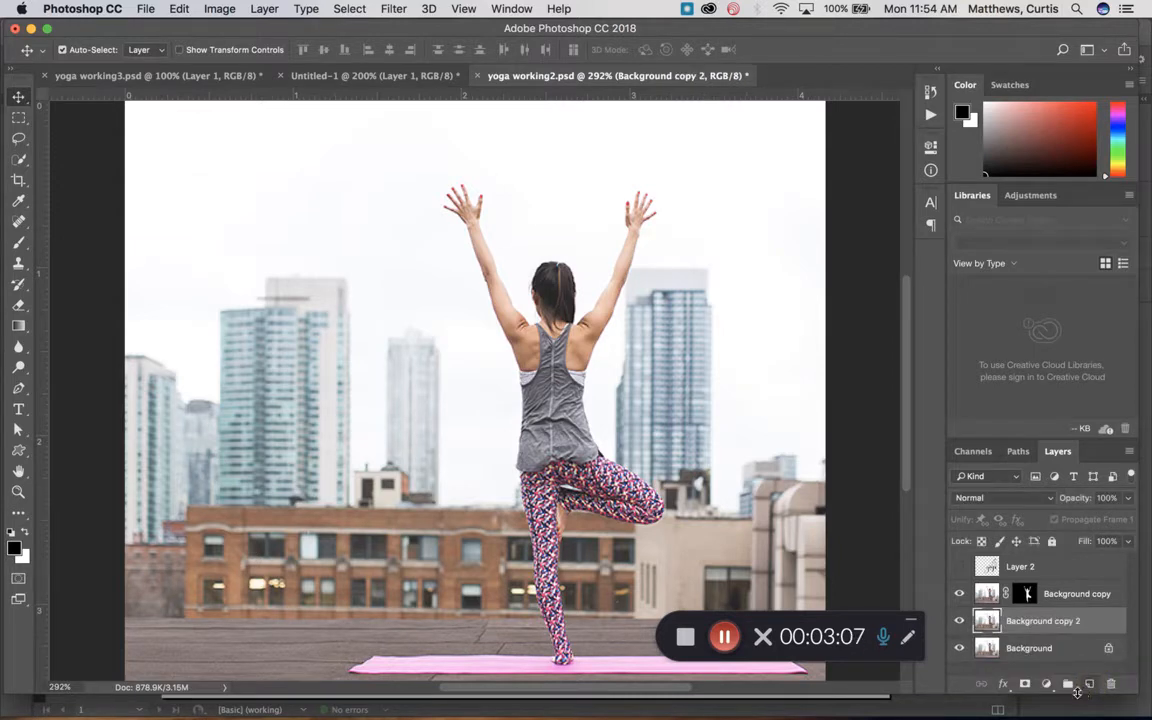
# Step: Rename the duplicated background layer as "fixed"
pyautogui.doubleClick(1032, 621)
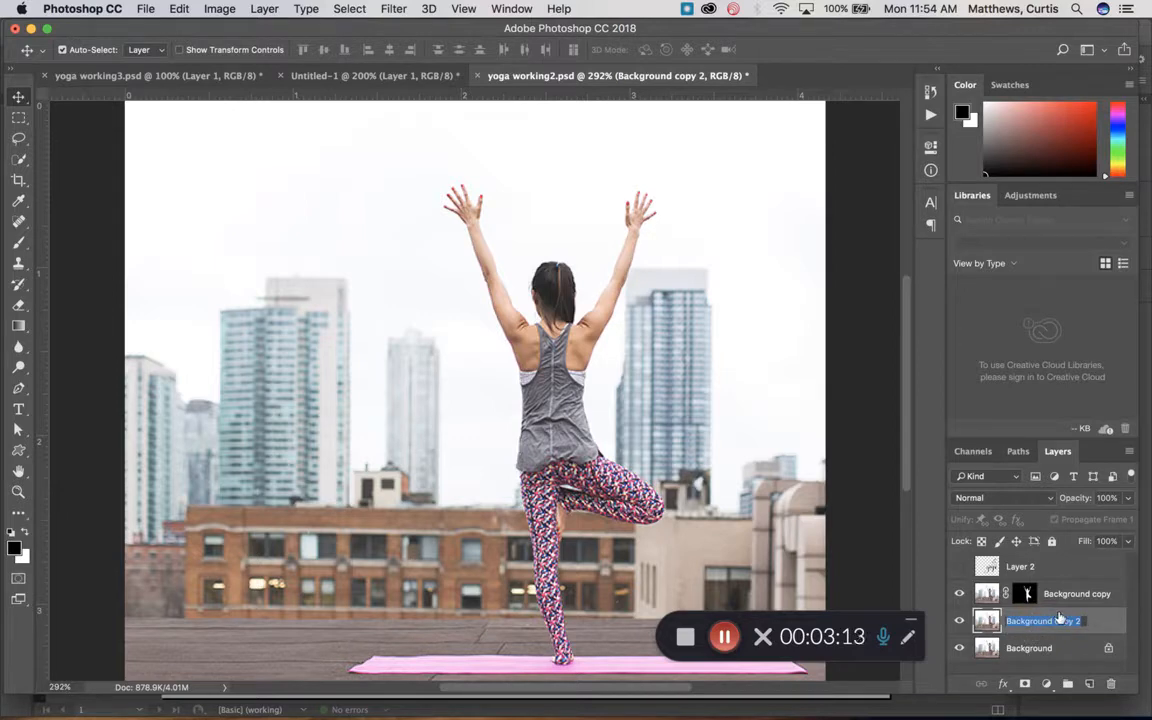
pyautogui.write('B')
pyautogui.write('ixed')
pyautogui.press('Return')
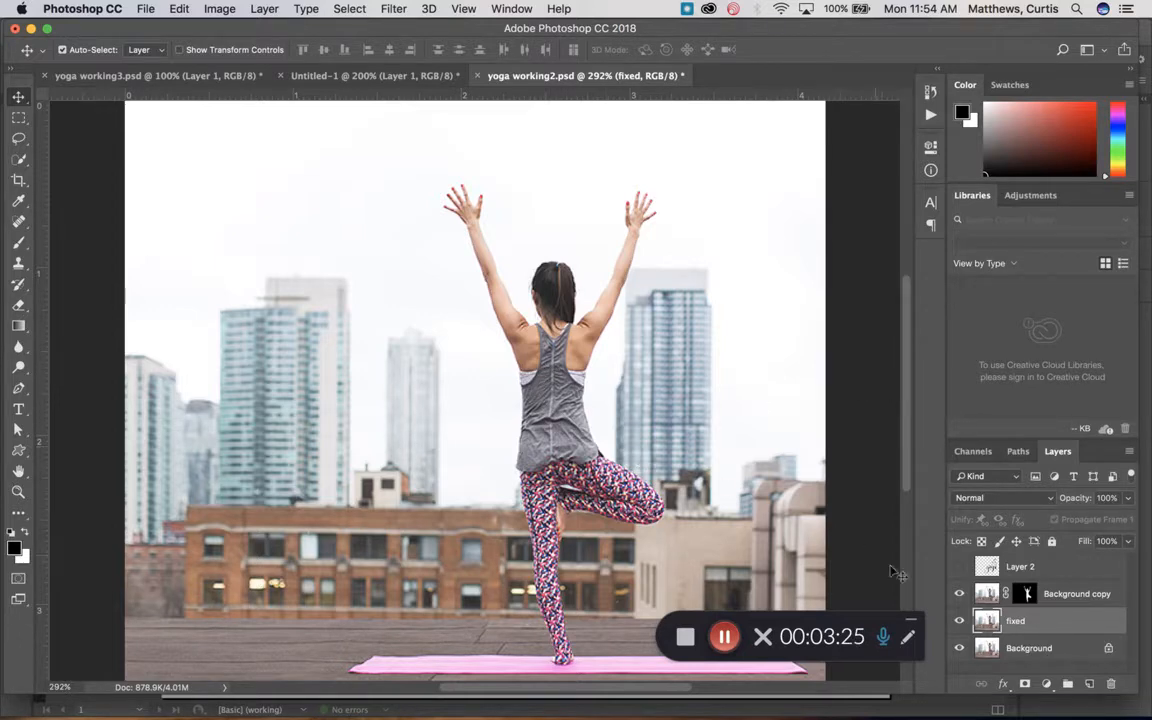
# Step: Toggle the visibility of the fixed and Background layers to inspect the masked cutout, leaving both shown
pyautogui.click(959, 621)
pyautogui.click(959, 648)
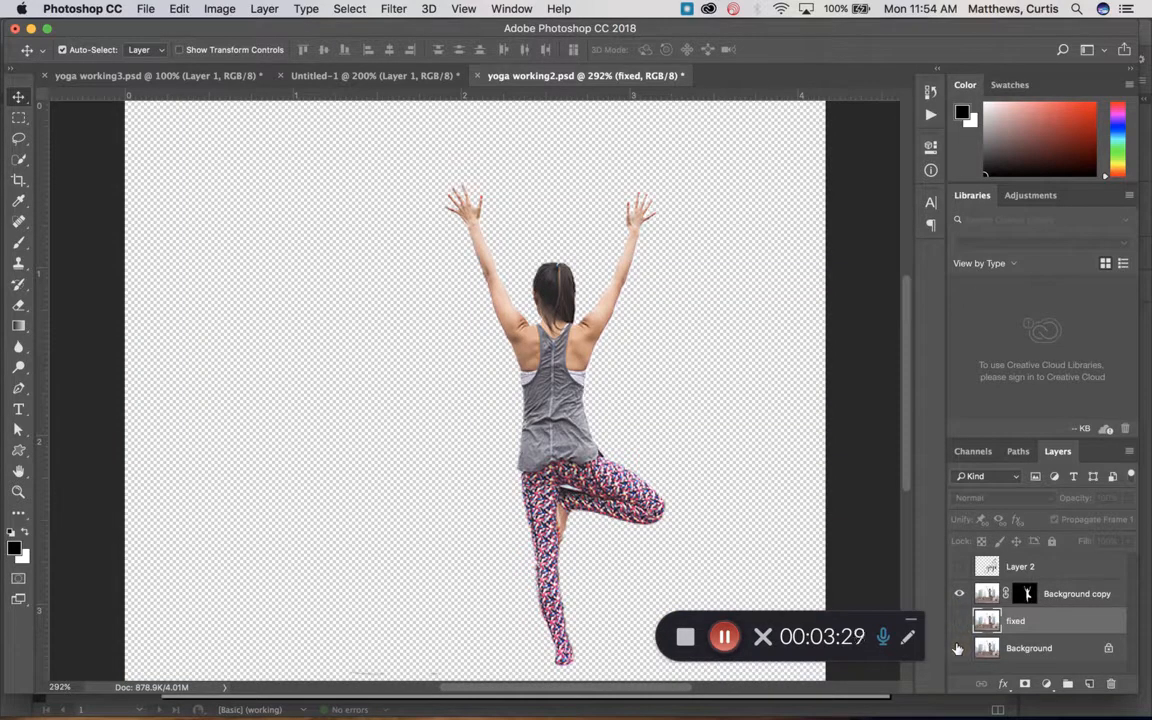
pyautogui.click(958, 648)
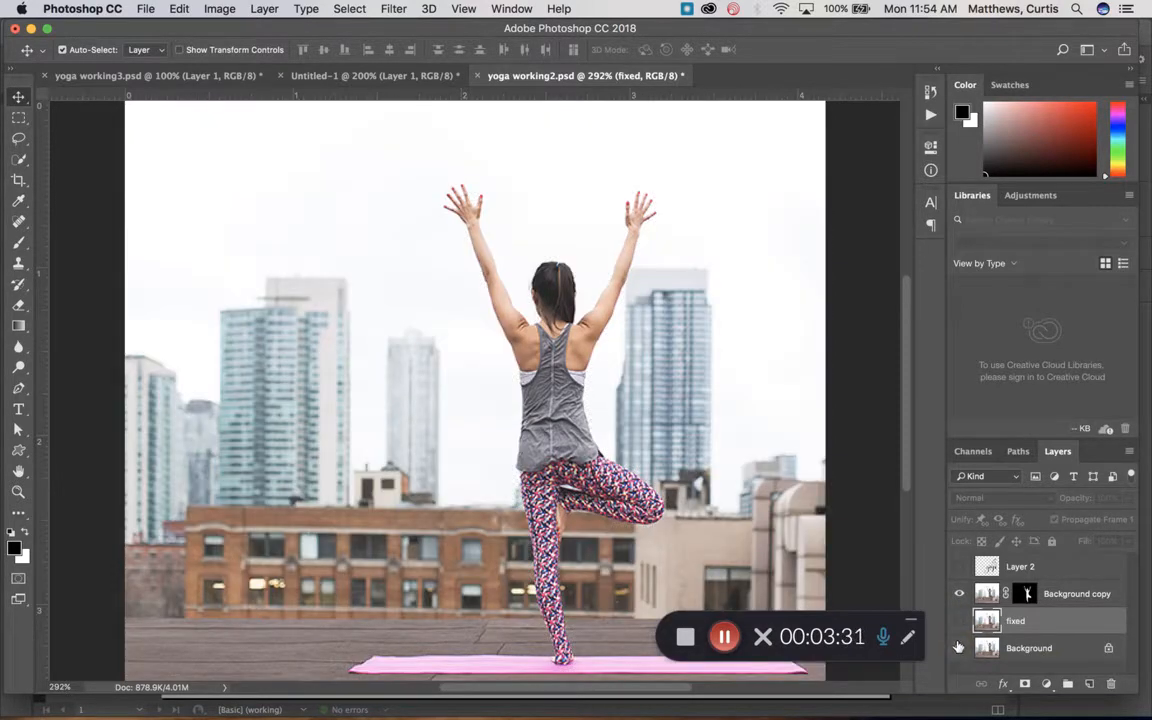
pyautogui.click(959, 650)
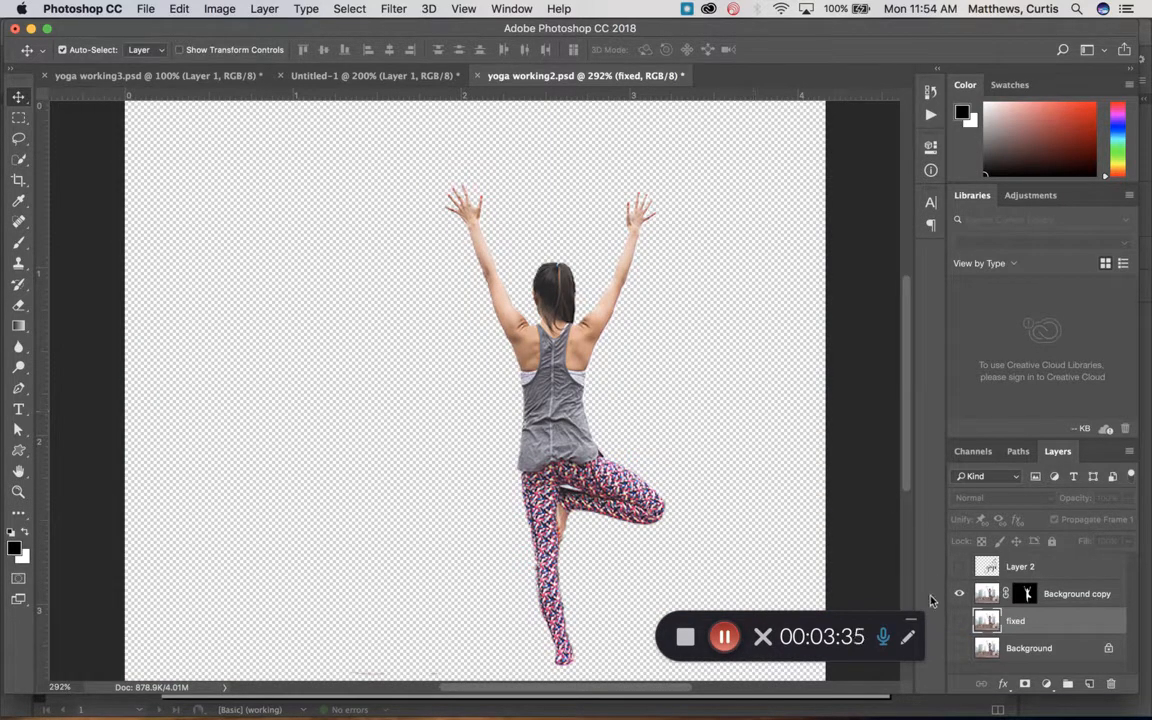
pyautogui.click(959, 650)
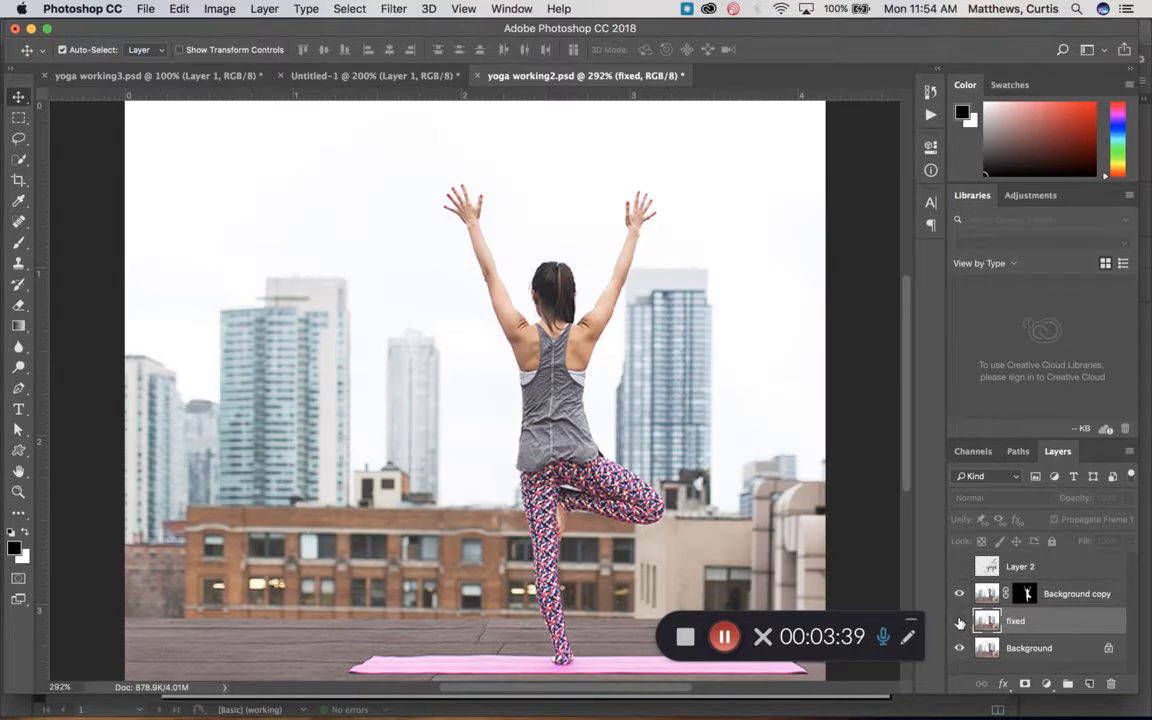
pyautogui.click(959, 622)
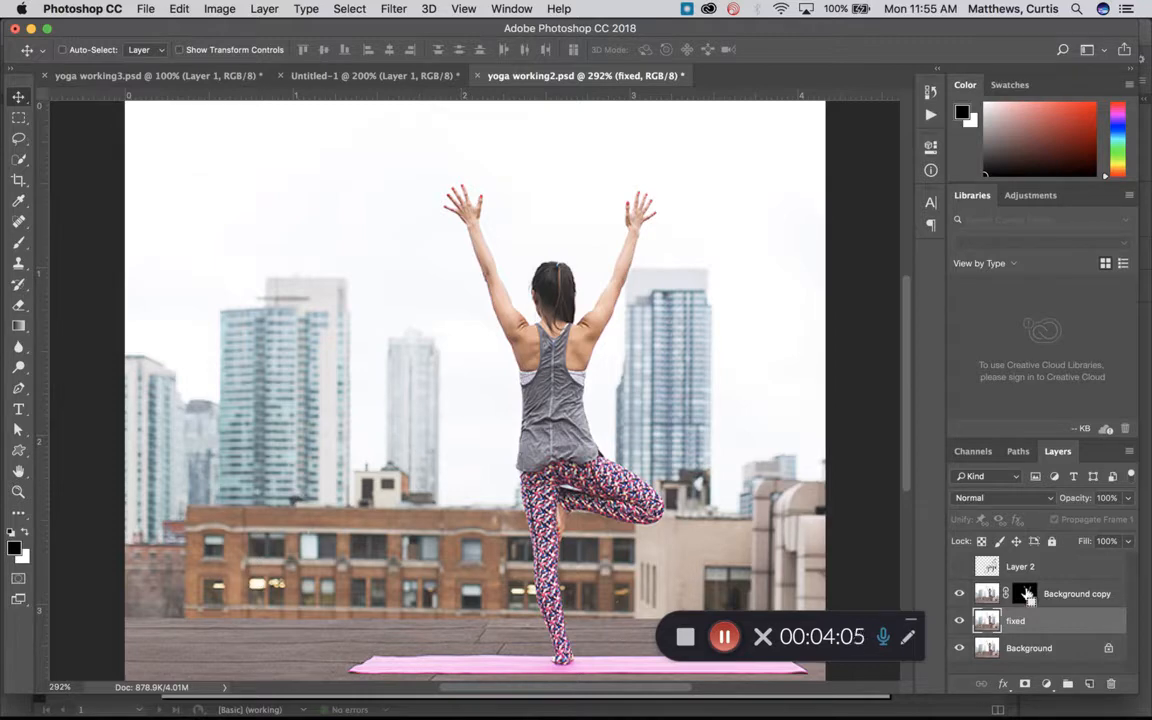
# Step: Copy the woman from the fixed layer onto a new layer using the Background copy mask as selection, and delete the Background copy layer
pyautogui.keyDown('super'); pyautogui.click(1026, 594); pyautogui.keyUp('super')
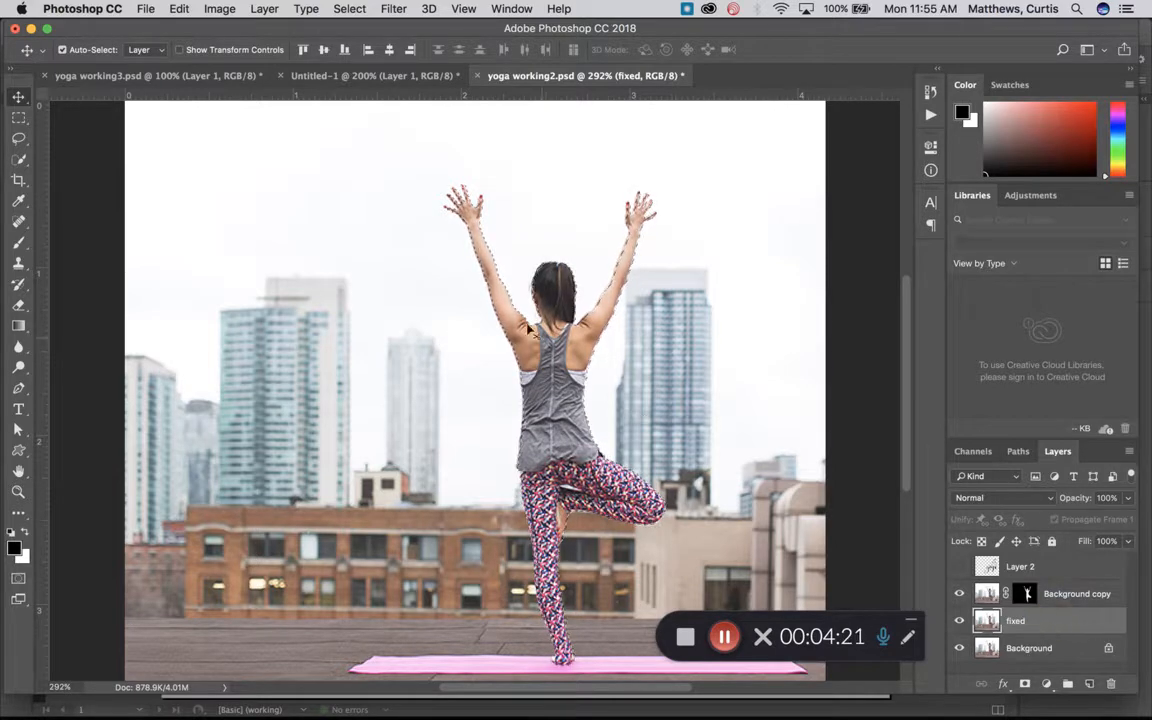
pyautogui.click(179, 9)
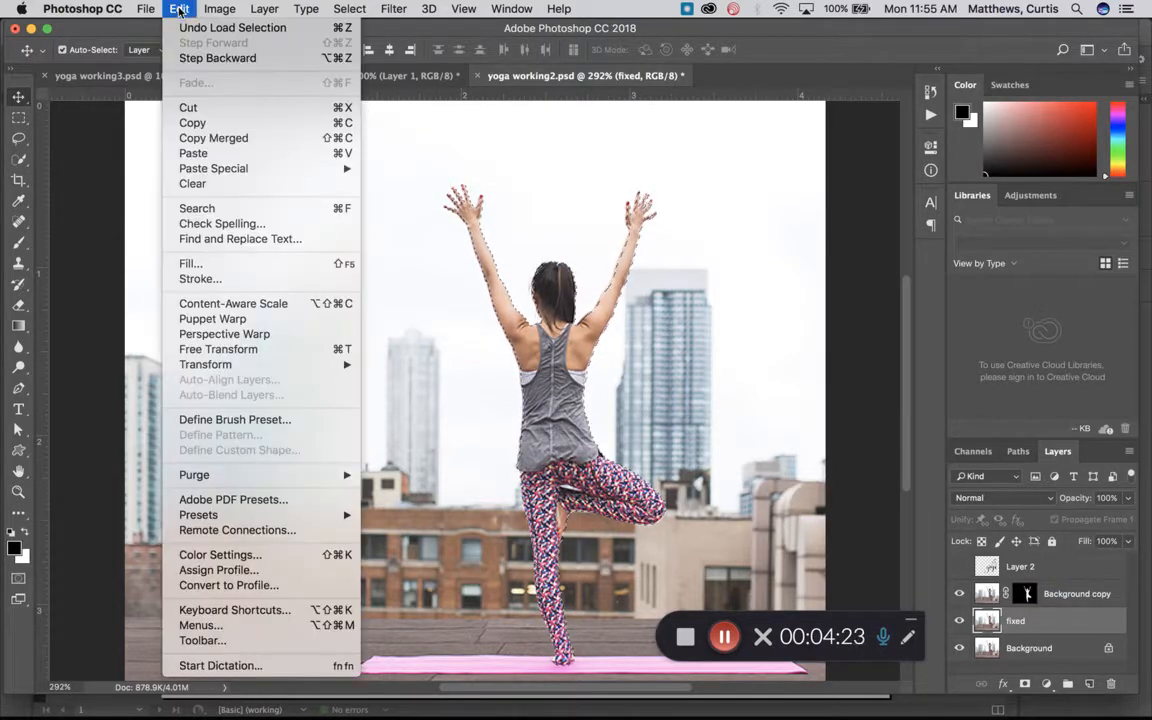
pyautogui.click(219, 124)
pyautogui.click(178, 9)
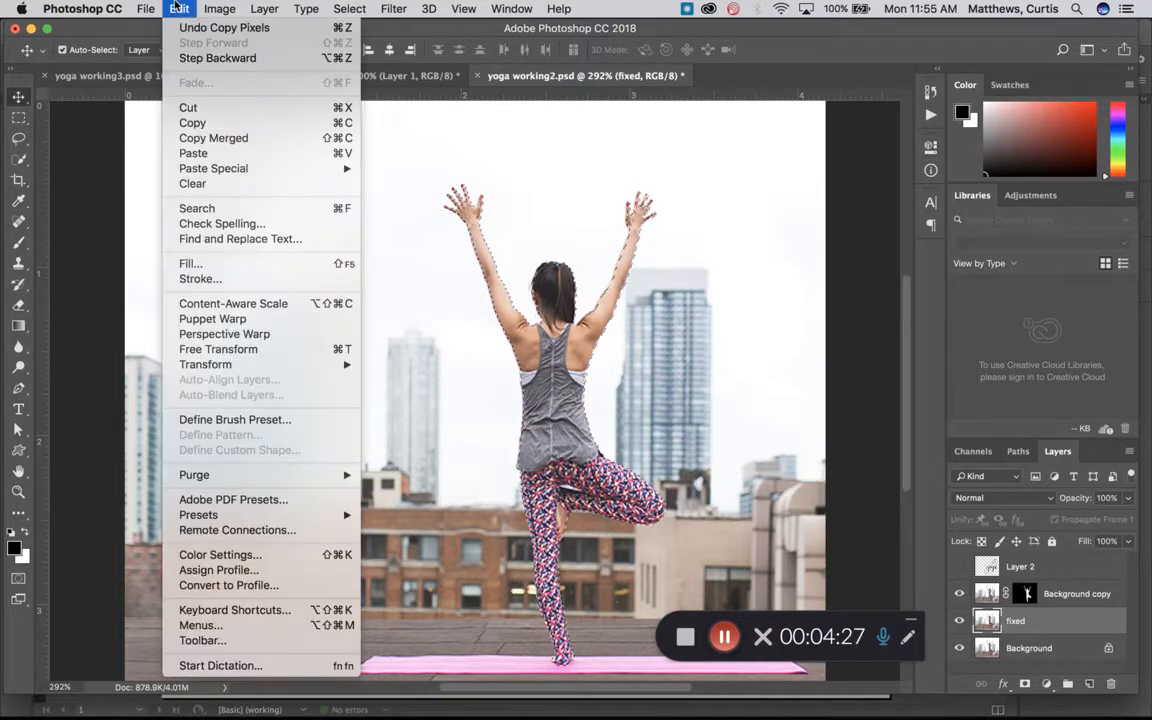
pyautogui.click(202, 153)
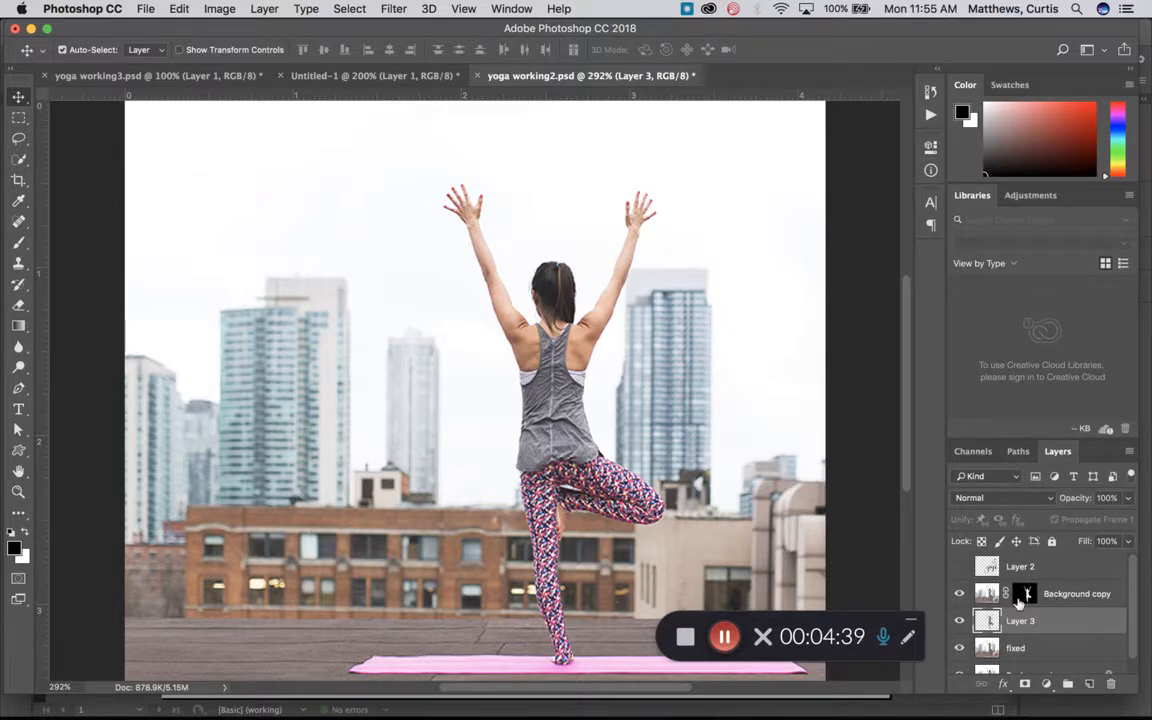
pyautogui.moveTo(1060, 596); pyautogui.dragTo(1110, 684)
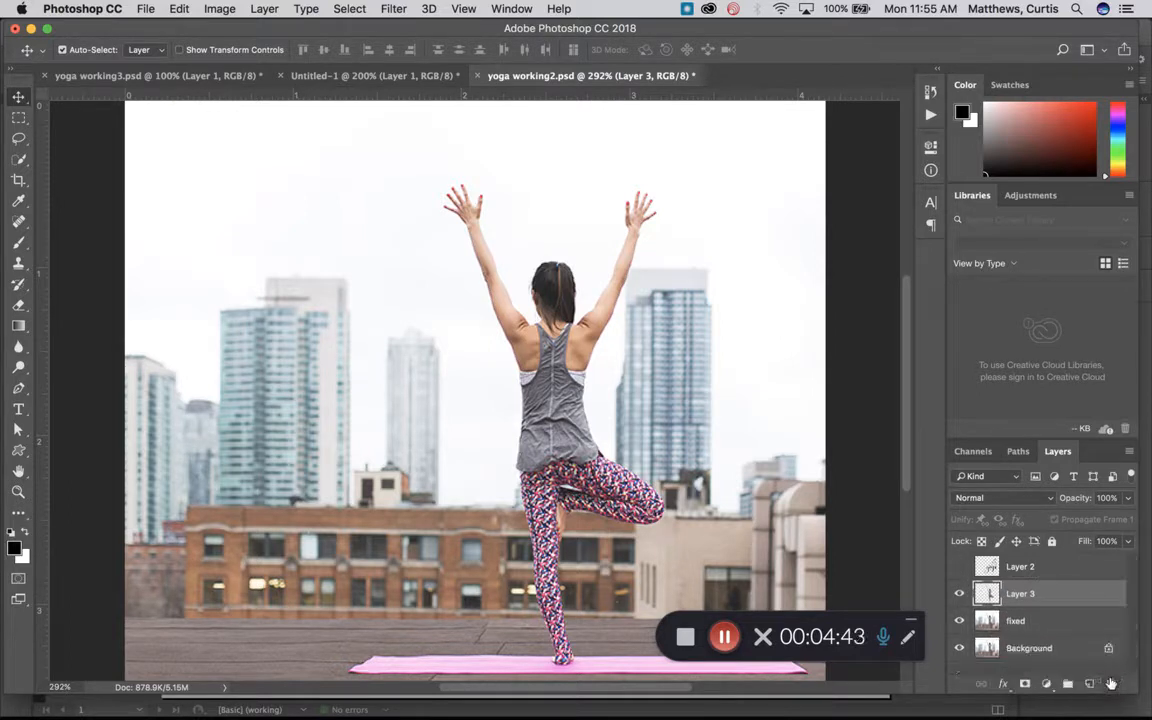
# Step: Toggle the visibility of the fixed, Background and pasted figure layers to check the cutout, leaving all three shown
pyautogui.click(961, 622)
pyautogui.click(959, 649)
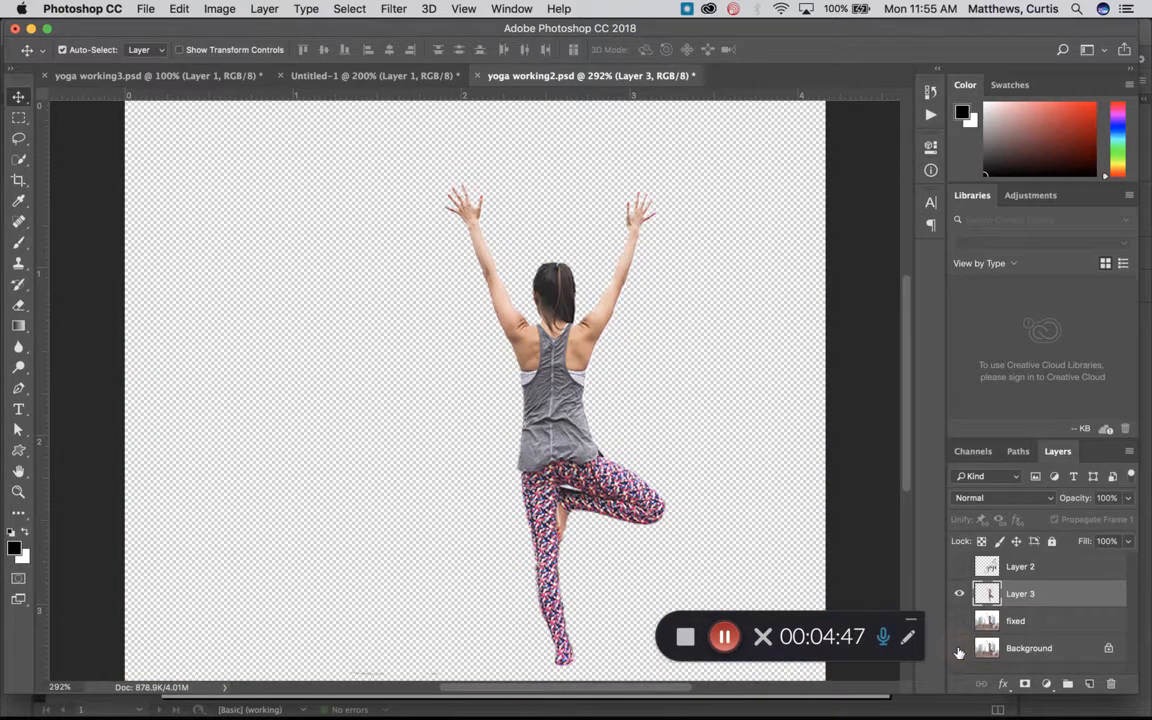
pyautogui.moveTo(959, 650); pyautogui.dragTo(960, 621)
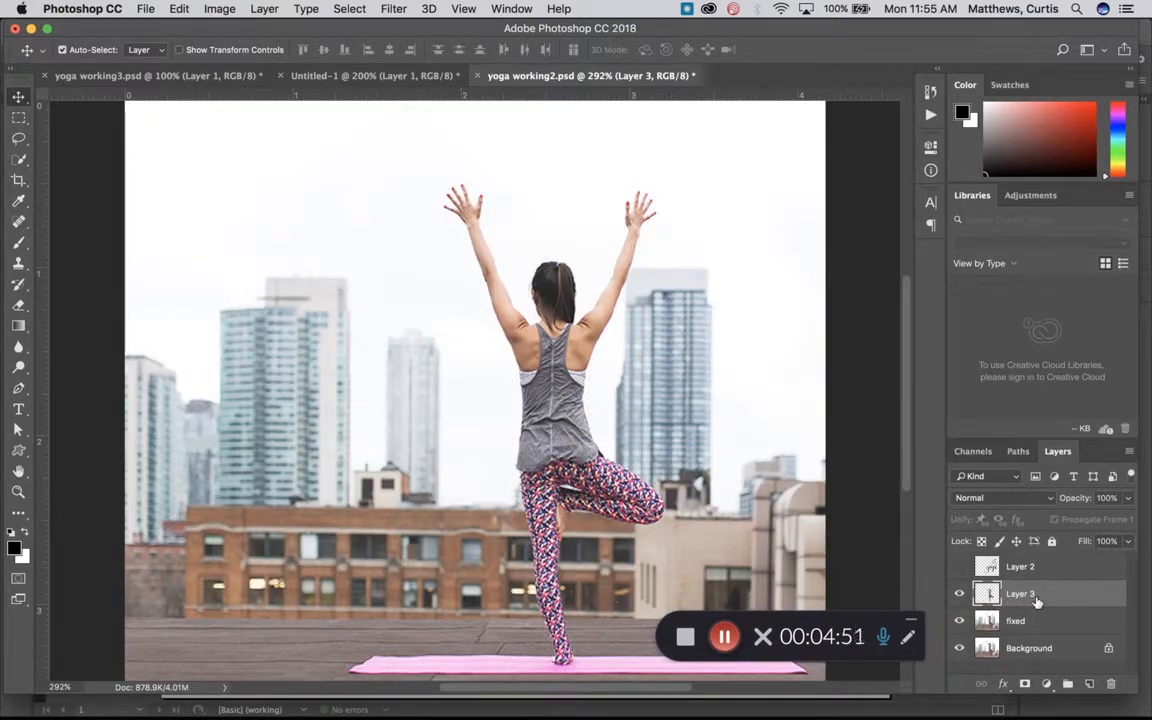
pyautogui.click(960, 599)
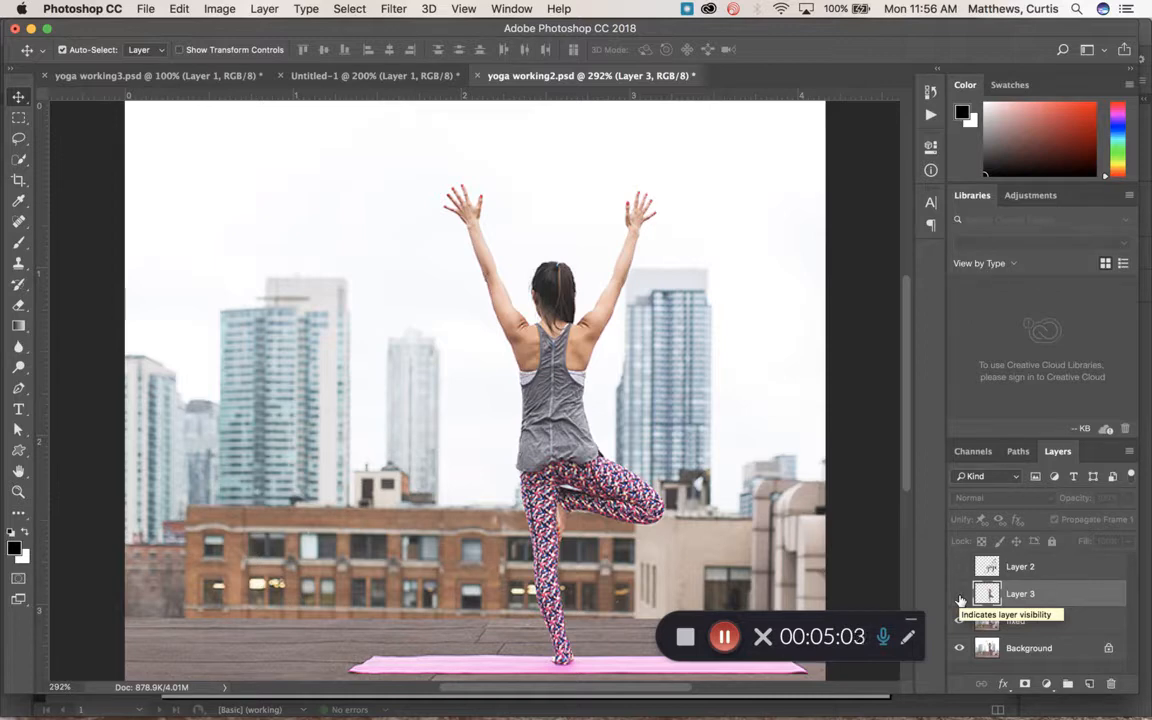
pyautogui.click(960, 596)
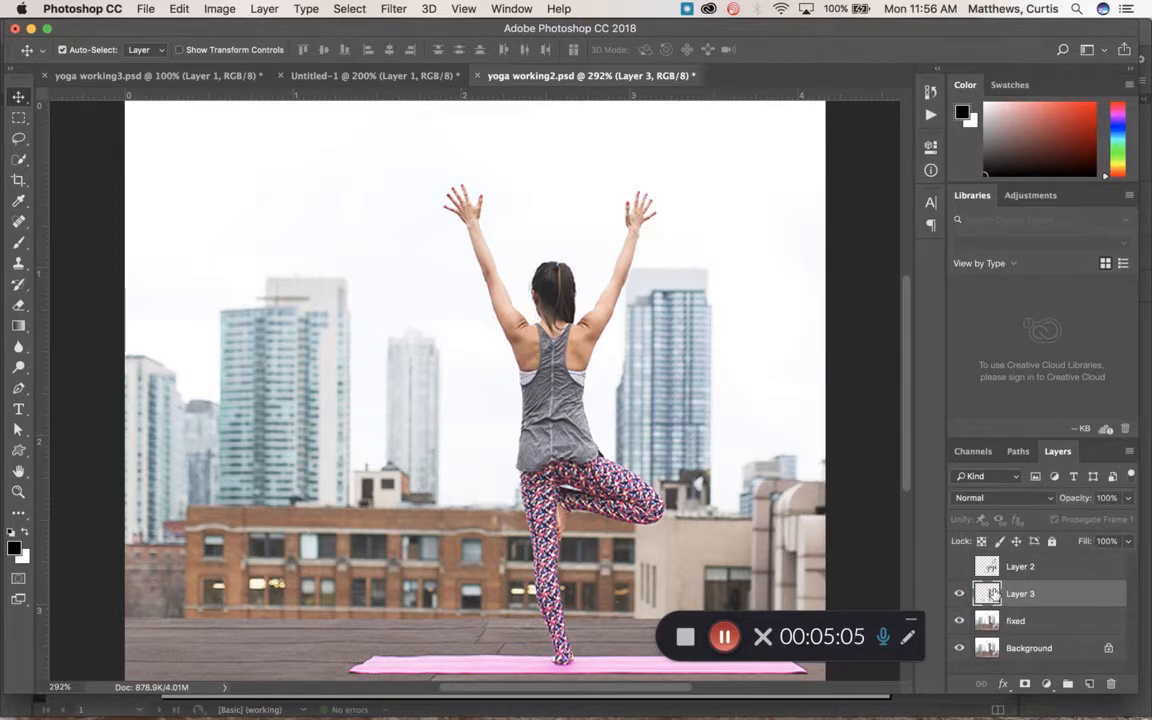
# Step: Rename the pasted figure layer as "girl"
pyautogui.doubleClick(1020, 594)
pyautogui.write('girl')
pyautogui.press('Return')
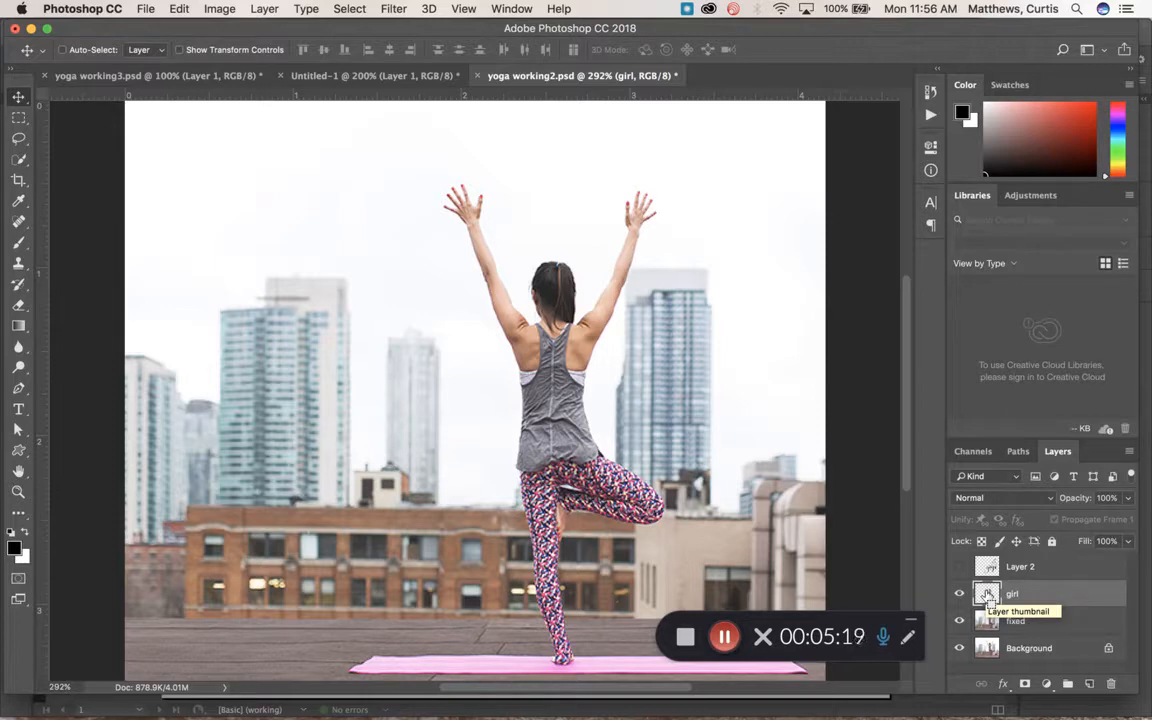
# Step: Load the girl layer's outline as a selection, make the fixed layer active, and expand the selection by 12 pixels
pyautogui.keyDown('super'); pyautogui.click(987, 594); pyautogui.keyUp('super')
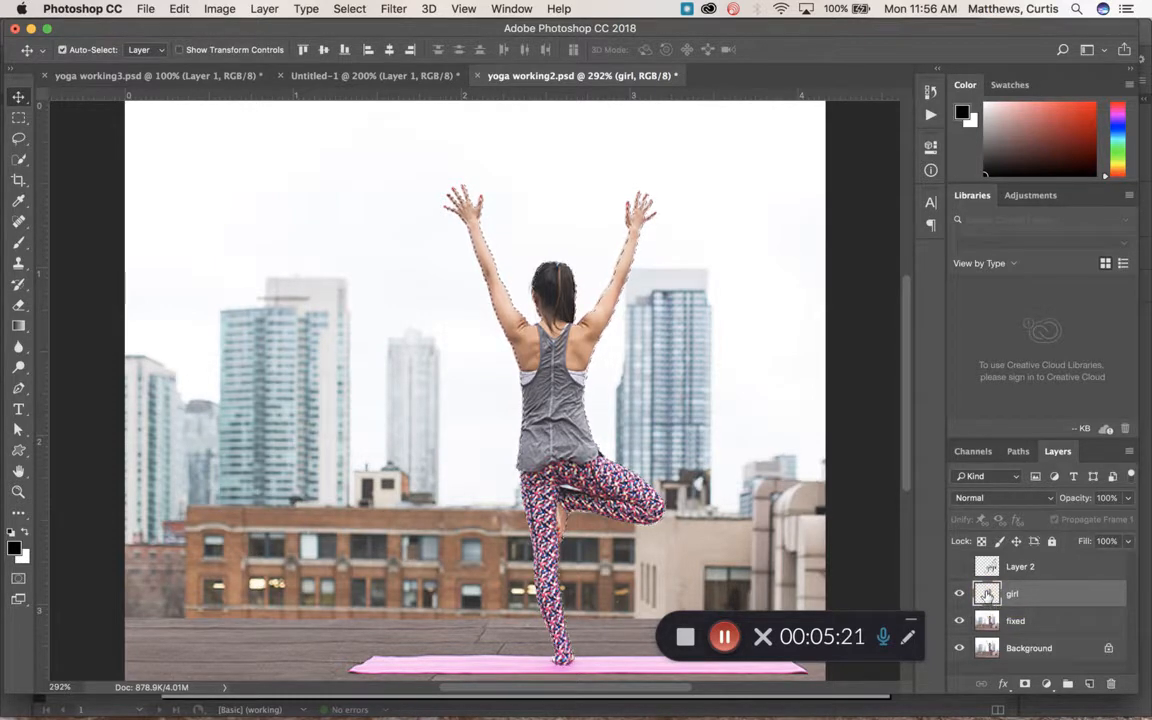
pyautogui.click(1050, 624)
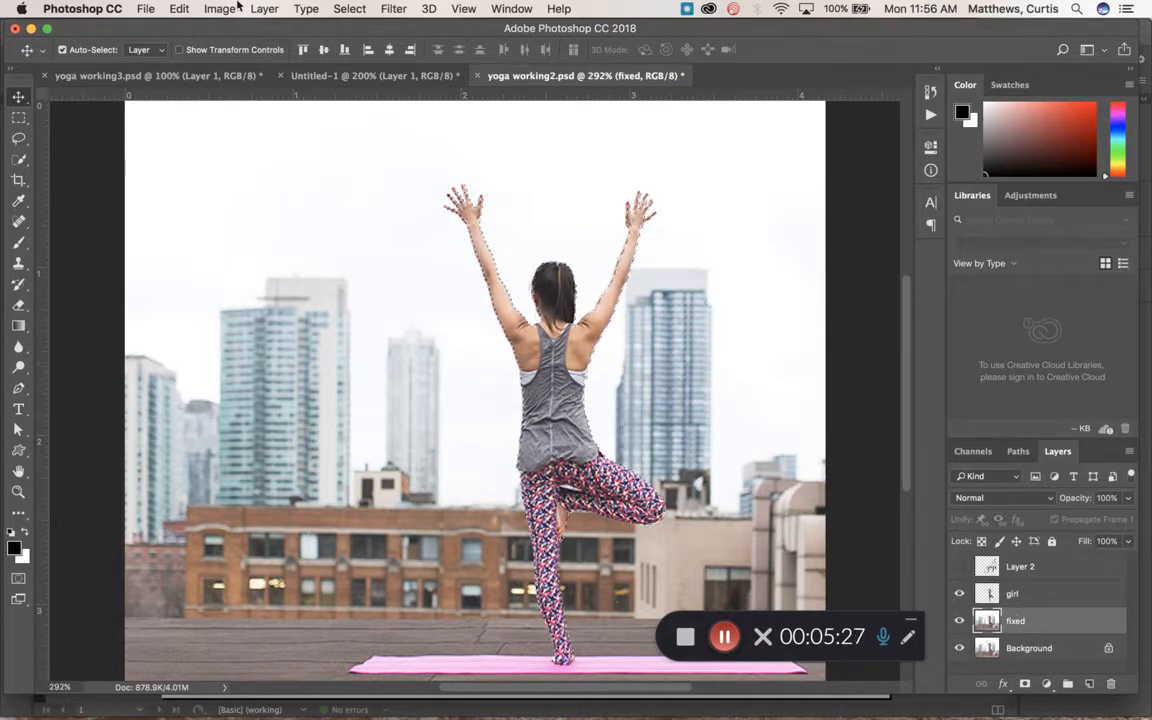
pyautogui.click(349, 9)
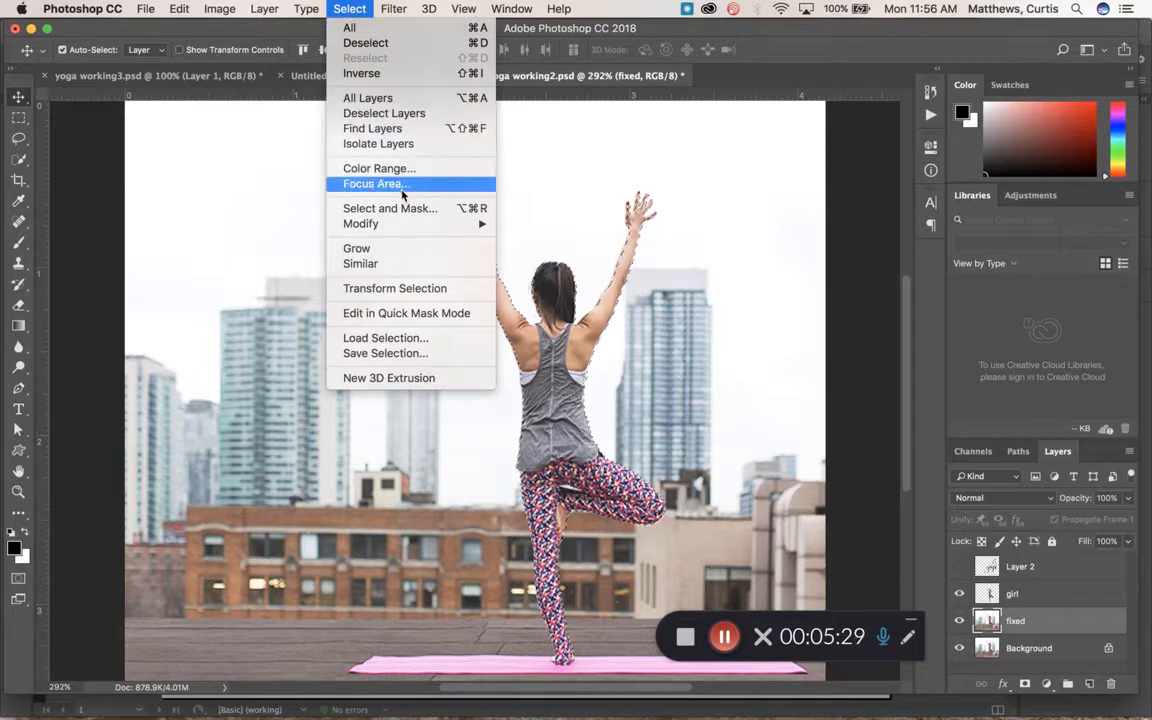
pyautogui.moveTo(401, 226)
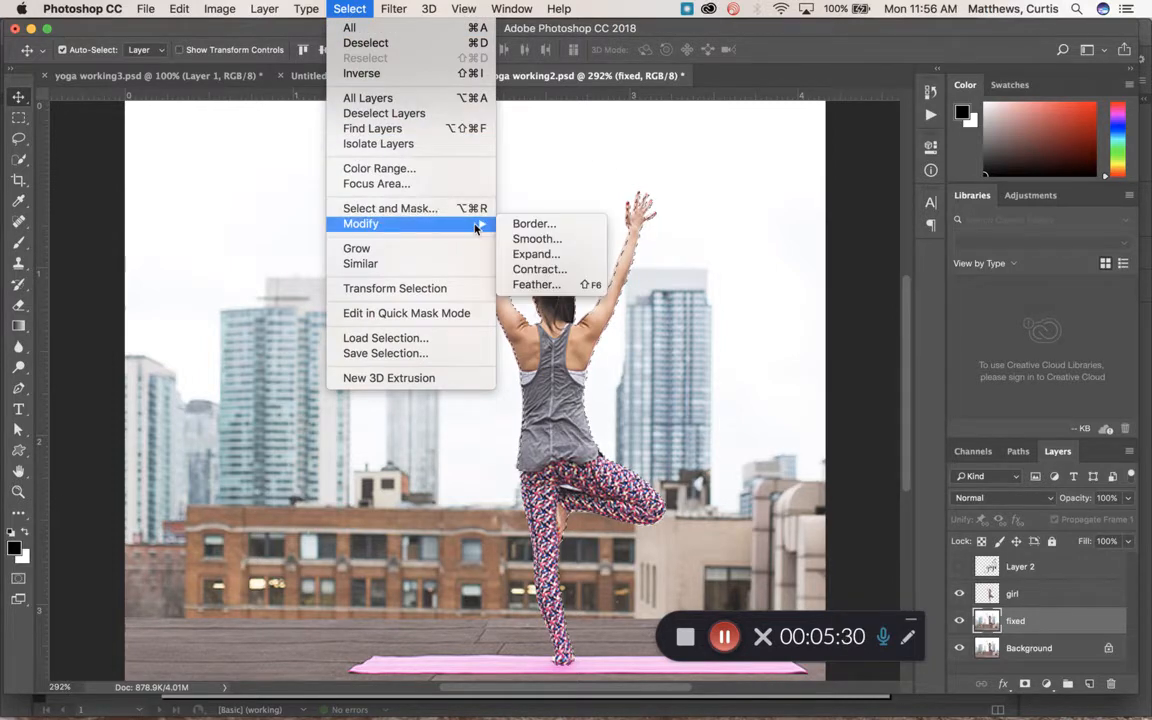
pyautogui.click(530, 254)
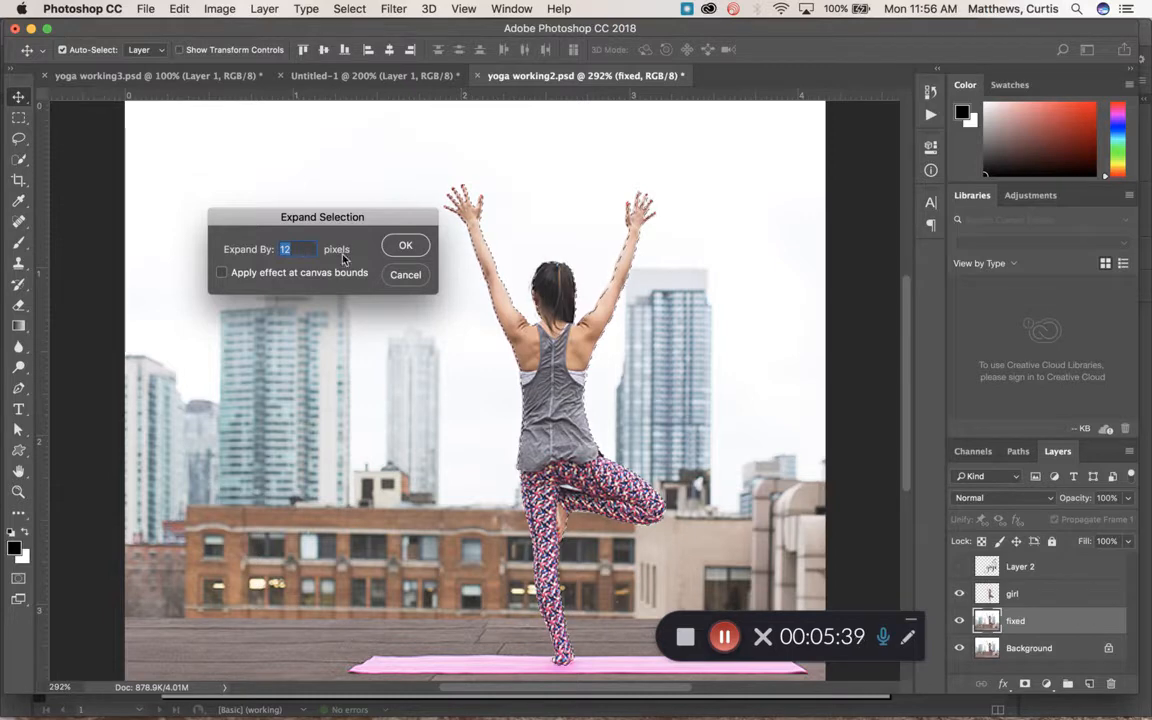
pyautogui.click(406, 247)
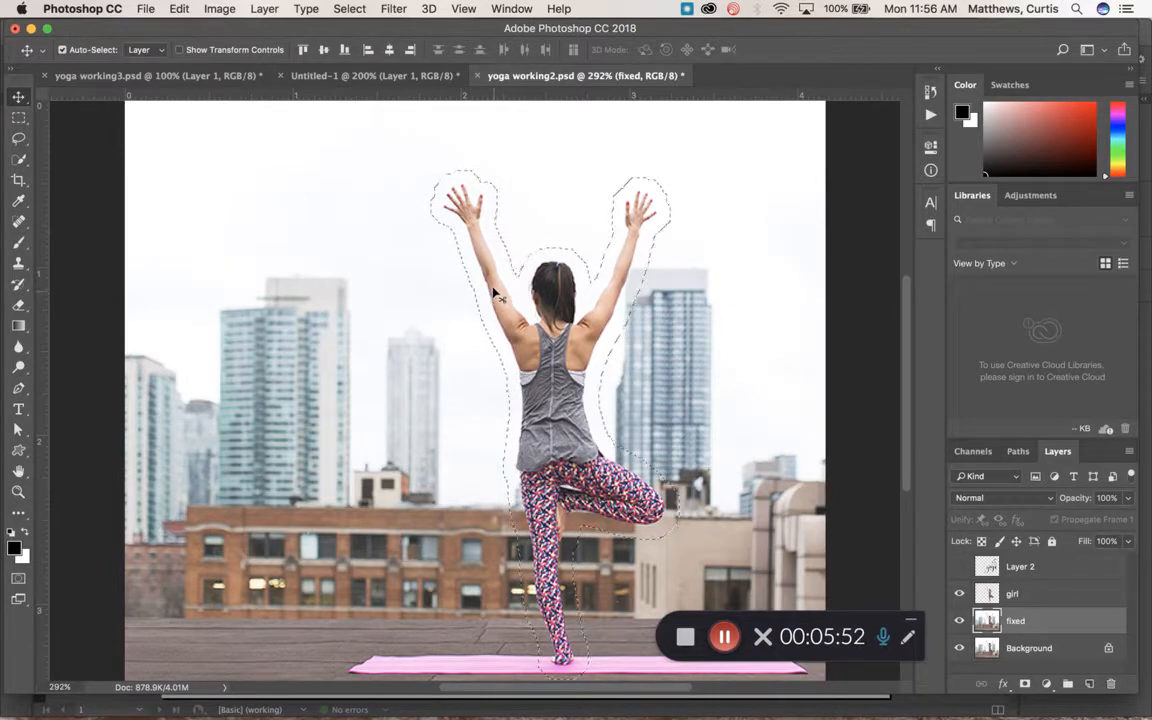
# Step: Fill the expanded selection on the fixed layer with Content-Aware at Normal mode and 100% opacity, and deselect it
pyautogui.click(180, 10)
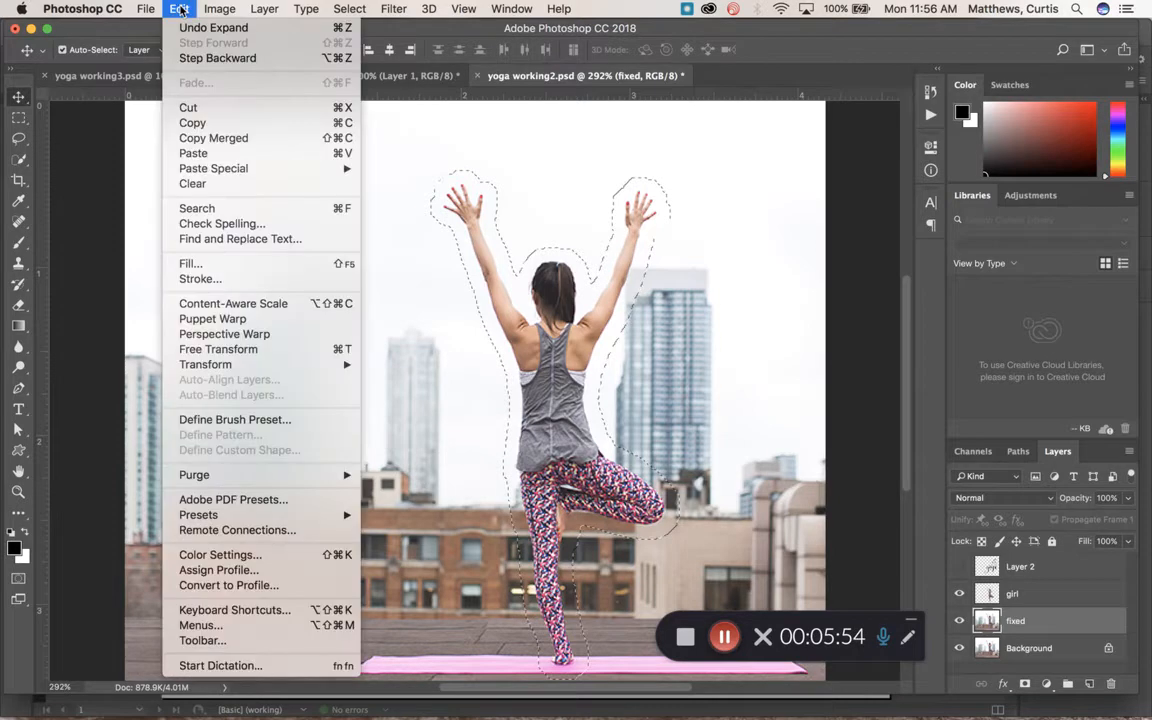
pyautogui.click(253, 265)
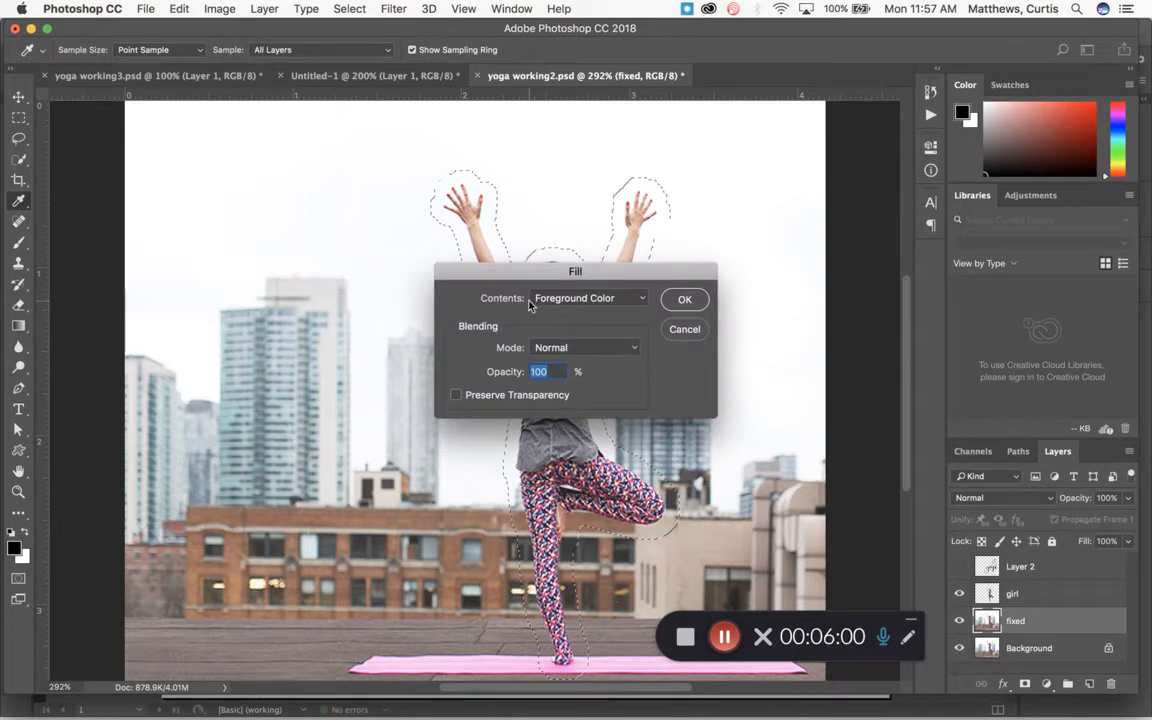
pyautogui.click(578, 298)
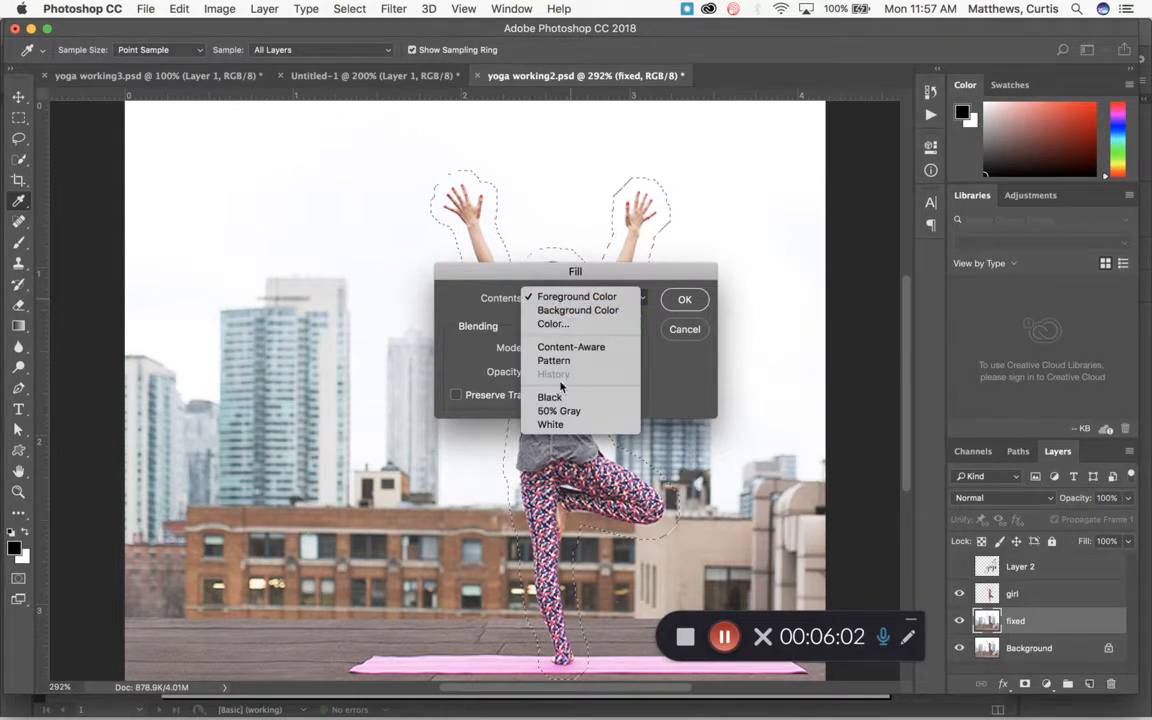
pyautogui.click(551, 348)
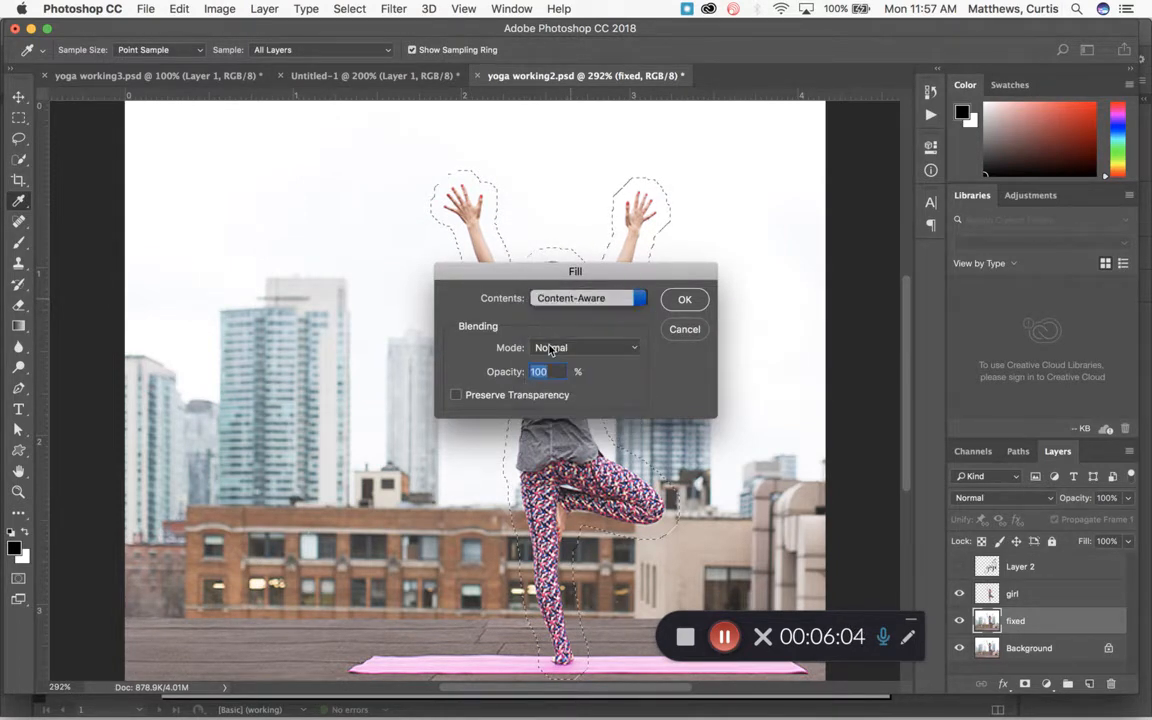
pyautogui.click(684, 299)
pyautogui.press('v')
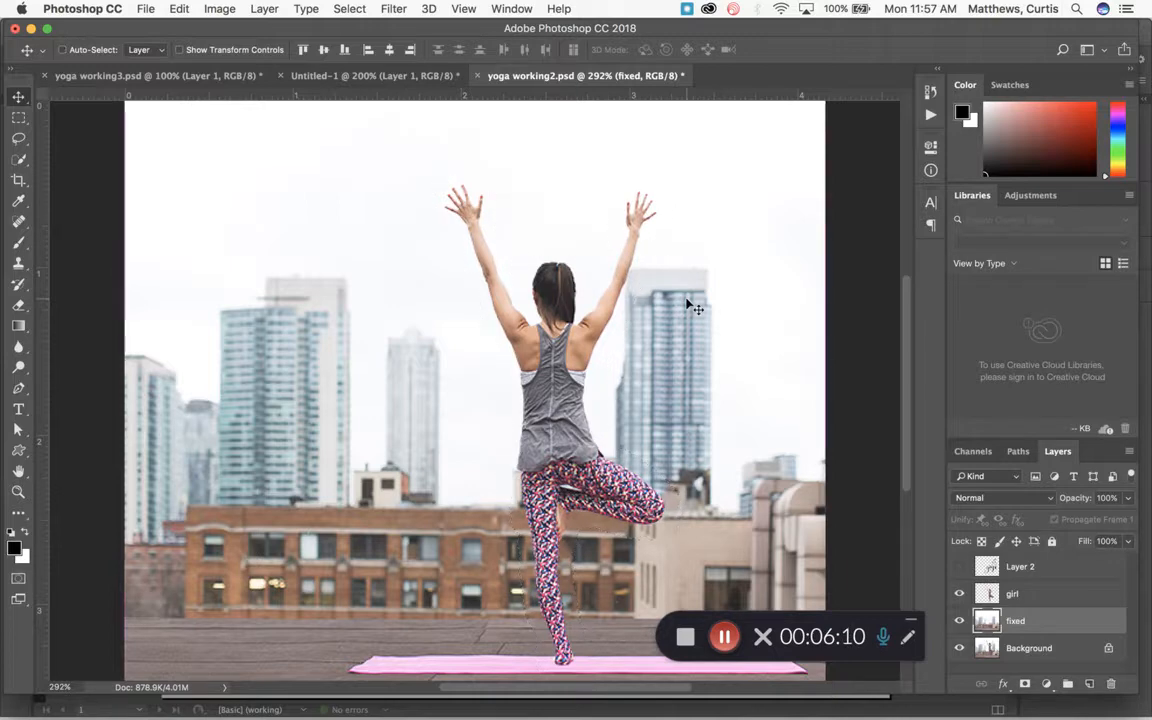
pyautogui.hotkey('ctrl', 'd')
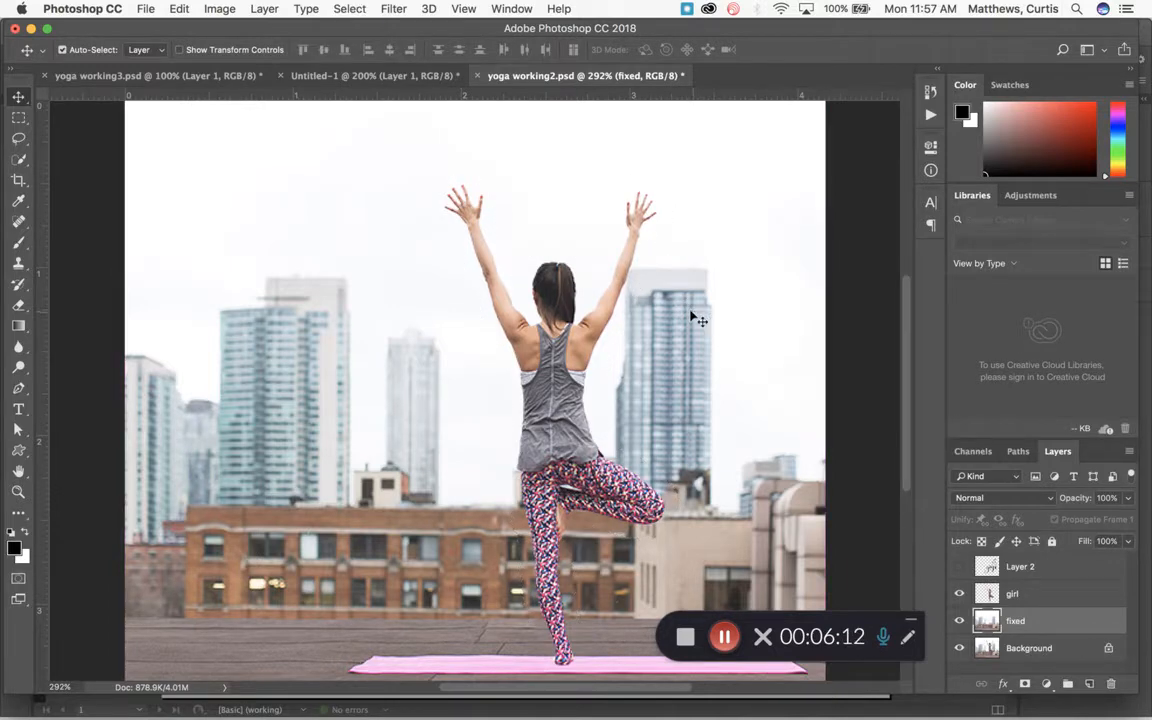
pyautogui.click(350, 9)
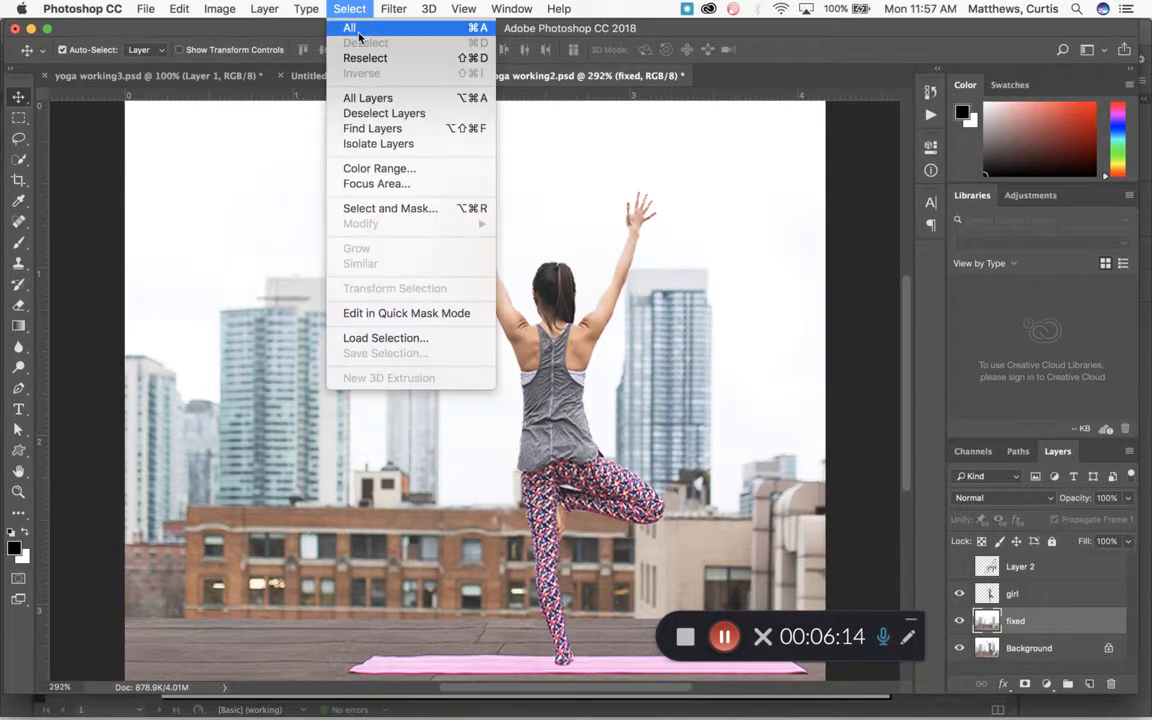
pyautogui.click(349, 9)
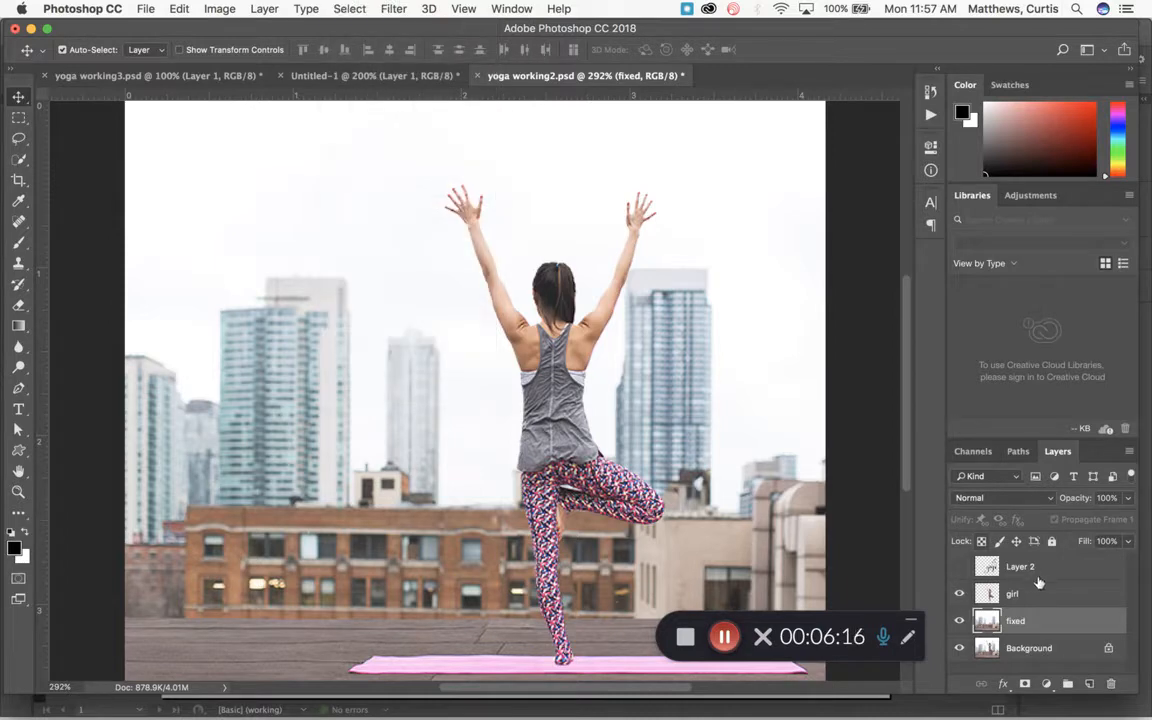
# Step: Toggle the girl layer's visibility to inspect the filled background behind the woman, leaving the layer shown
pyautogui.click(960, 594)
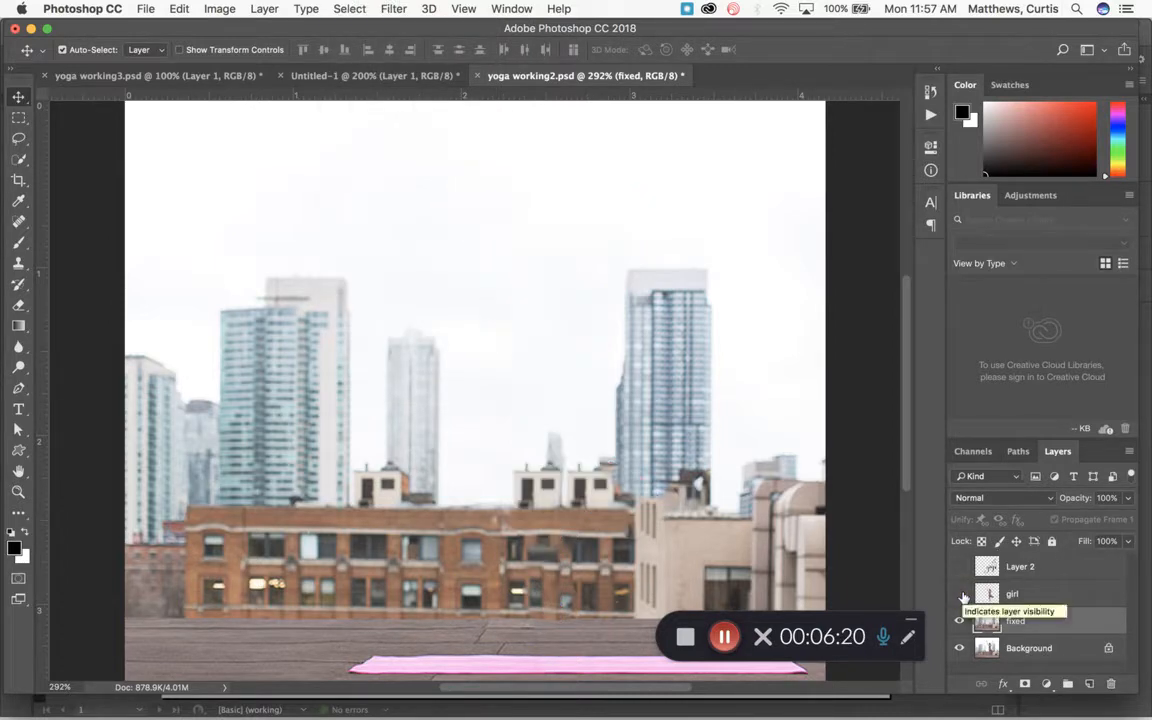
pyautogui.click(960, 594)
pyautogui.click(960, 594)
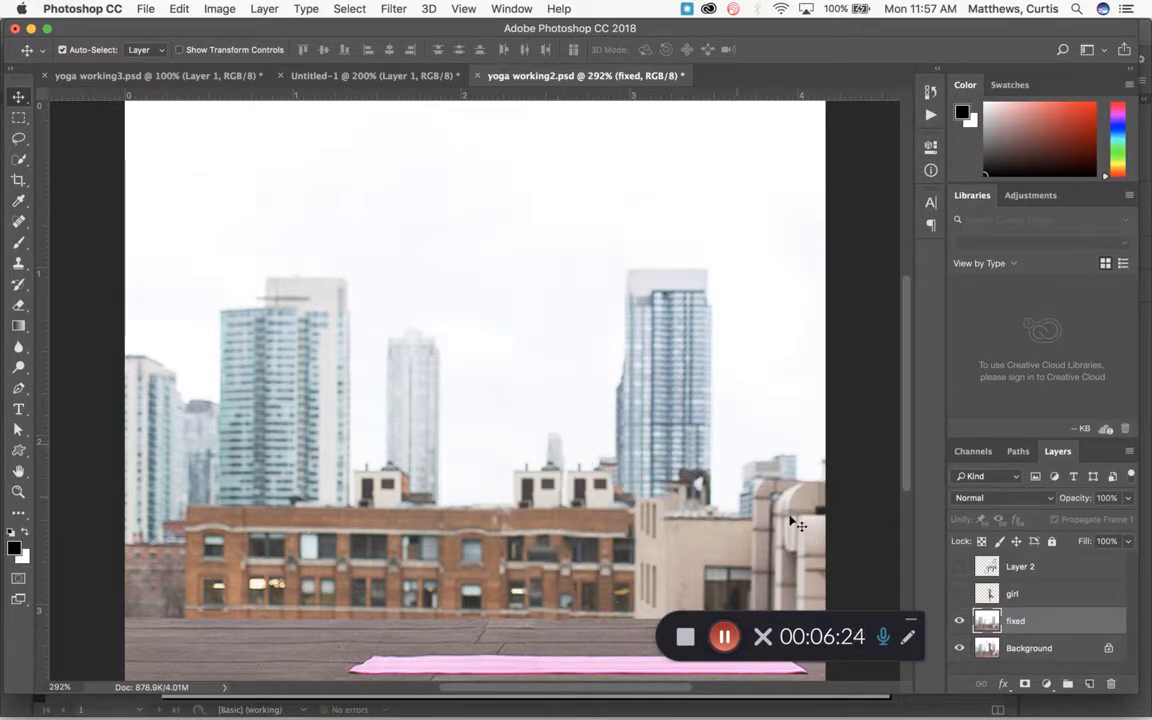
pyautogui.click(960, 594)
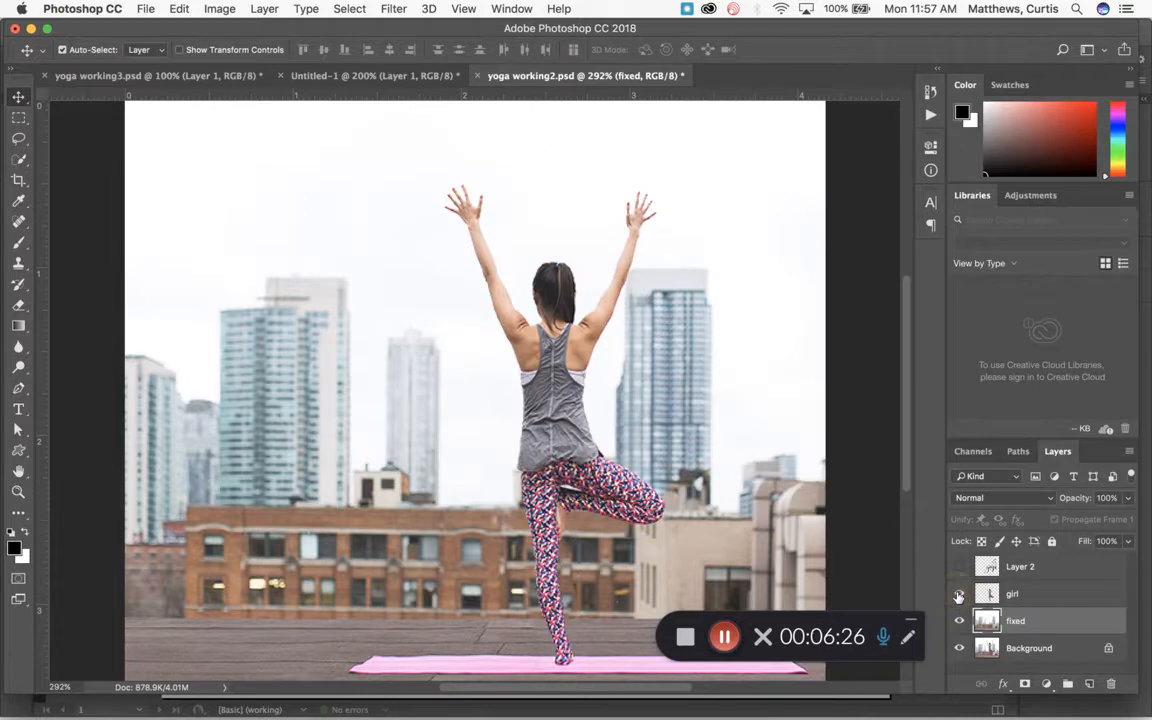
pyautogui.click(960, 594)
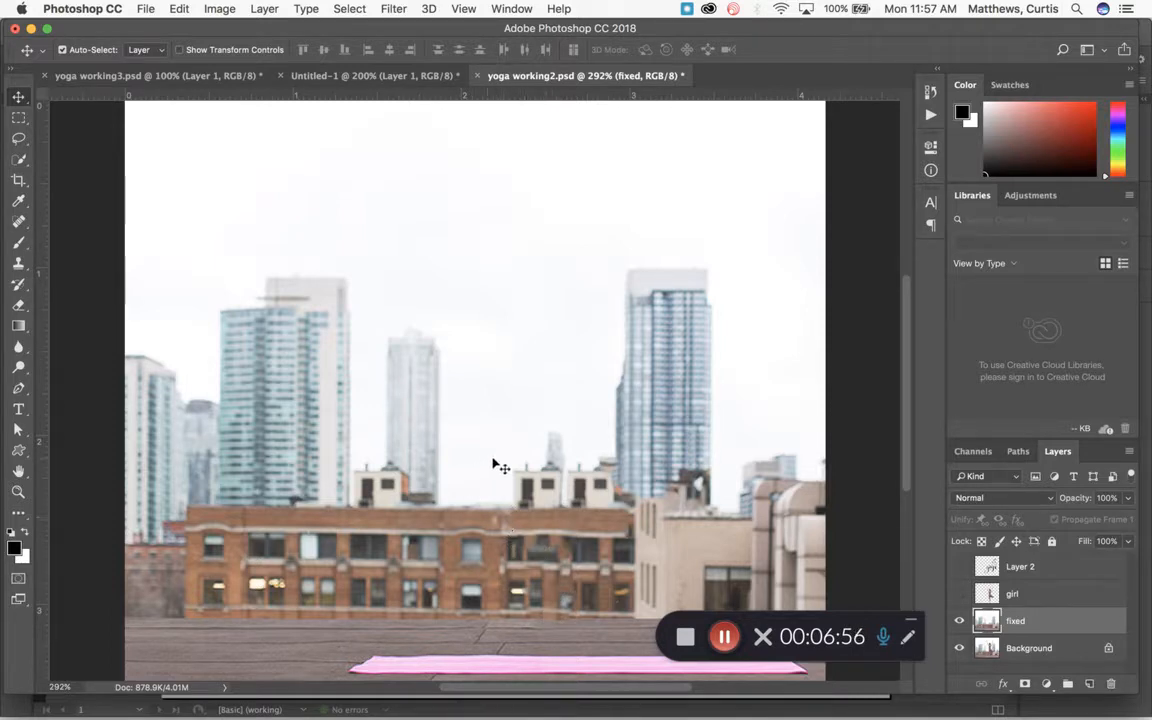
pyautogui.click(960, 594)
# Step: Dismiss the memory notification and add a new empty layer directly above the girl layer
pyautogui.click(1043, 594)
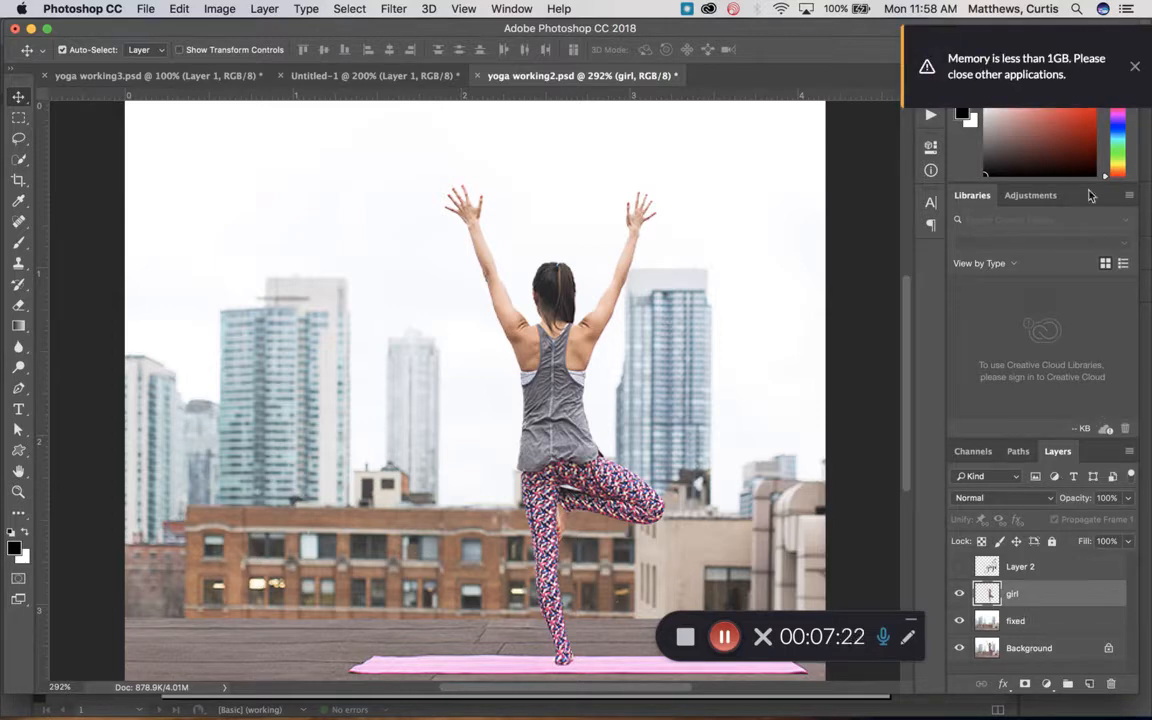
pyautogui.click(1133, 68)
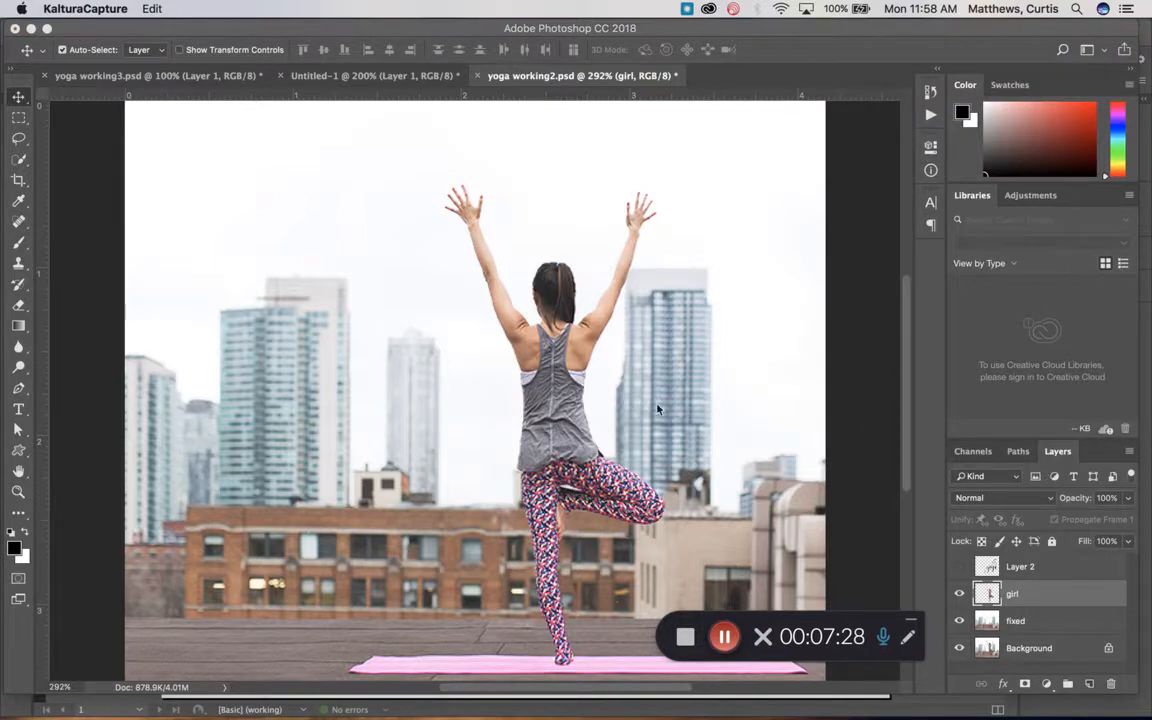
pyautogui.click(1089, 685)
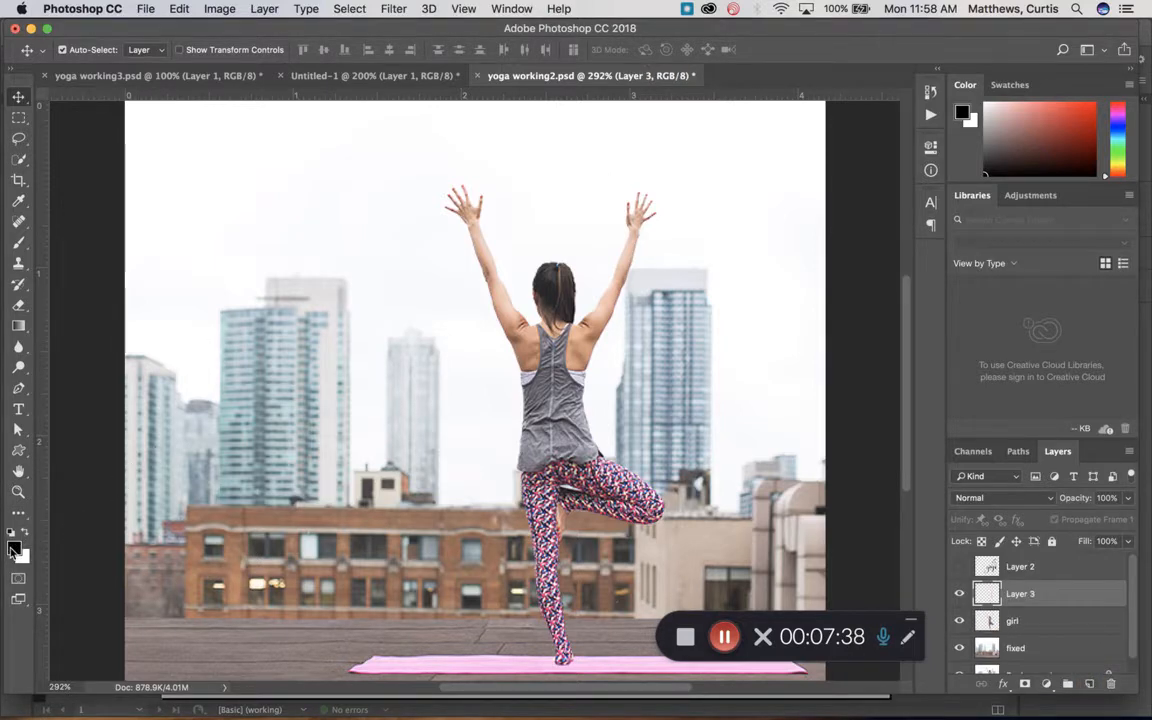
# Step: Set the foreground colour to a muted green with CMYK values C 60, M 10, Y 60, K 10
pyautogui.click(14, 548)
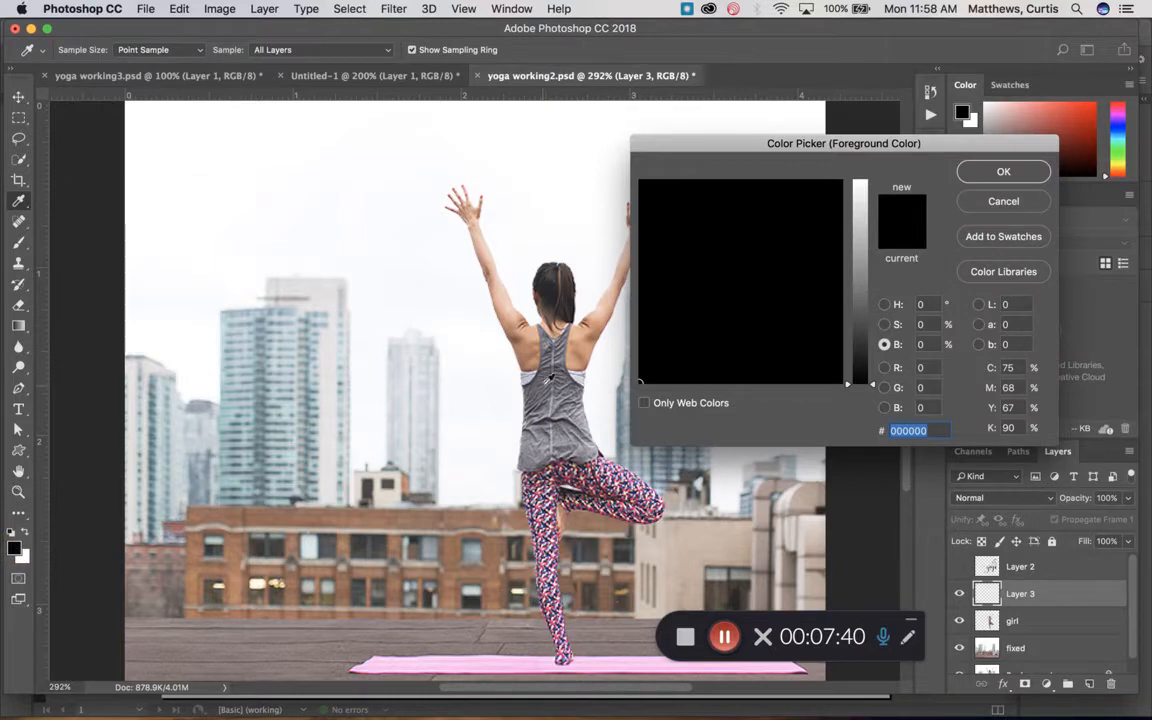
pyautogui.click(1007, 367)
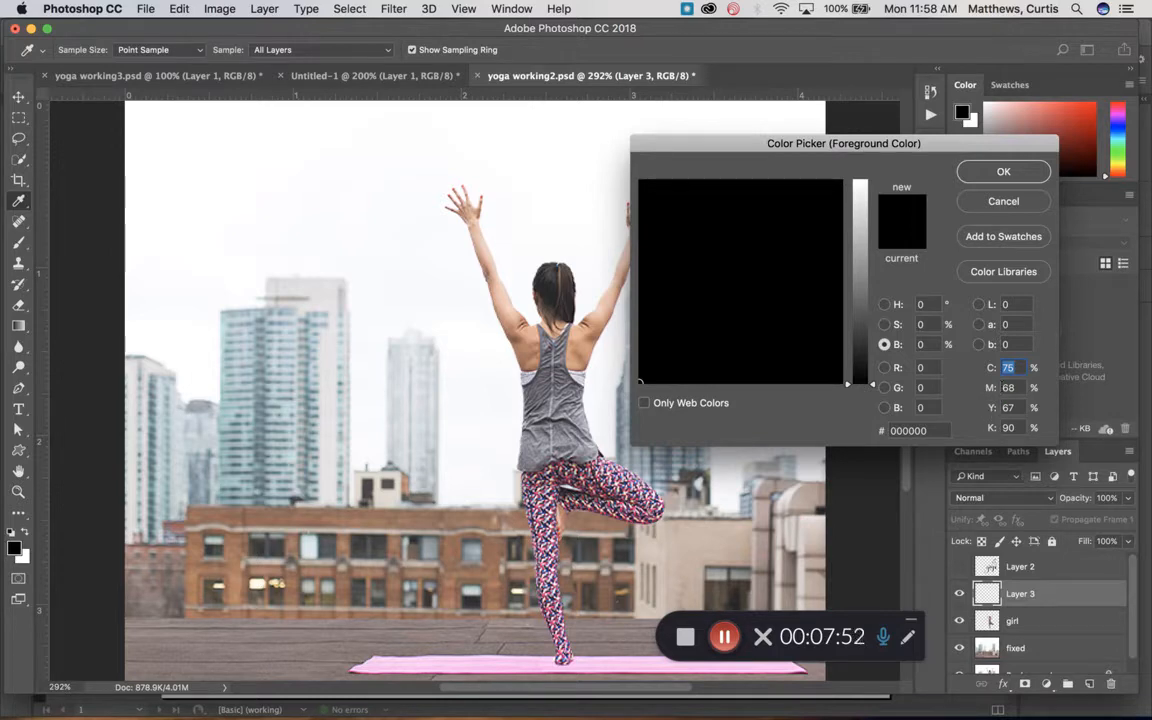
pyautogui.write('60')
pyautogui.press('Tab')
pyautogui.write('10')
pyautogui.press('Tab')
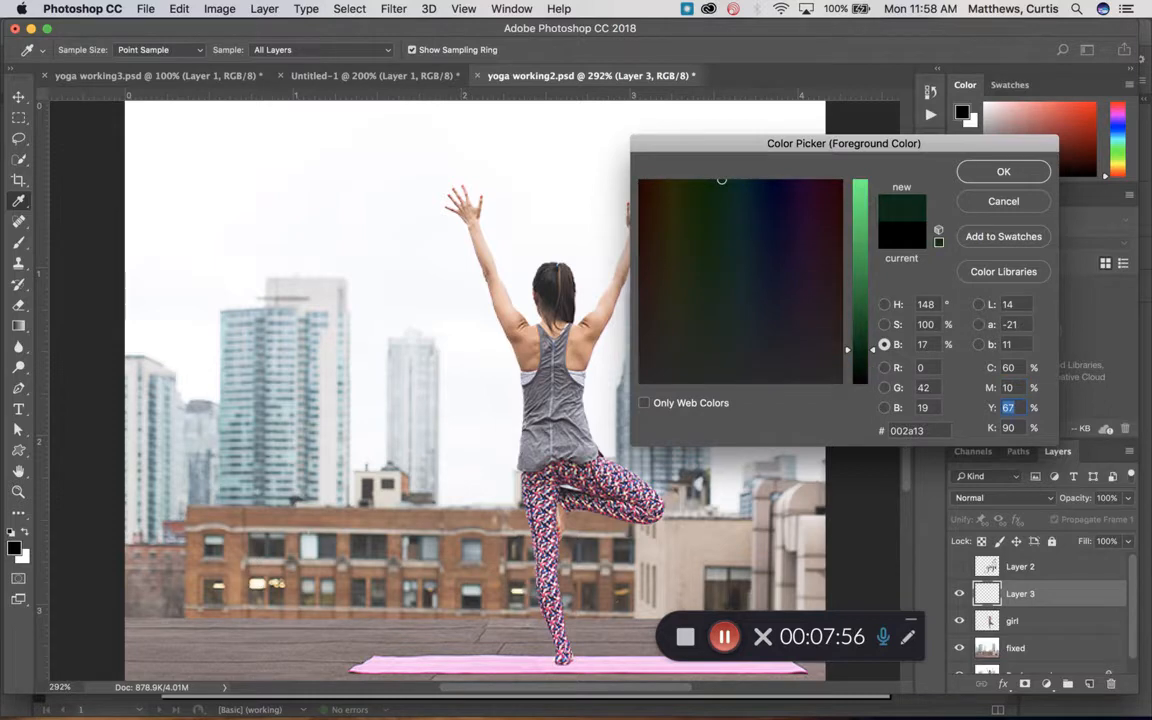
pyautogui.write('60')
pyautogui.press('Tab')
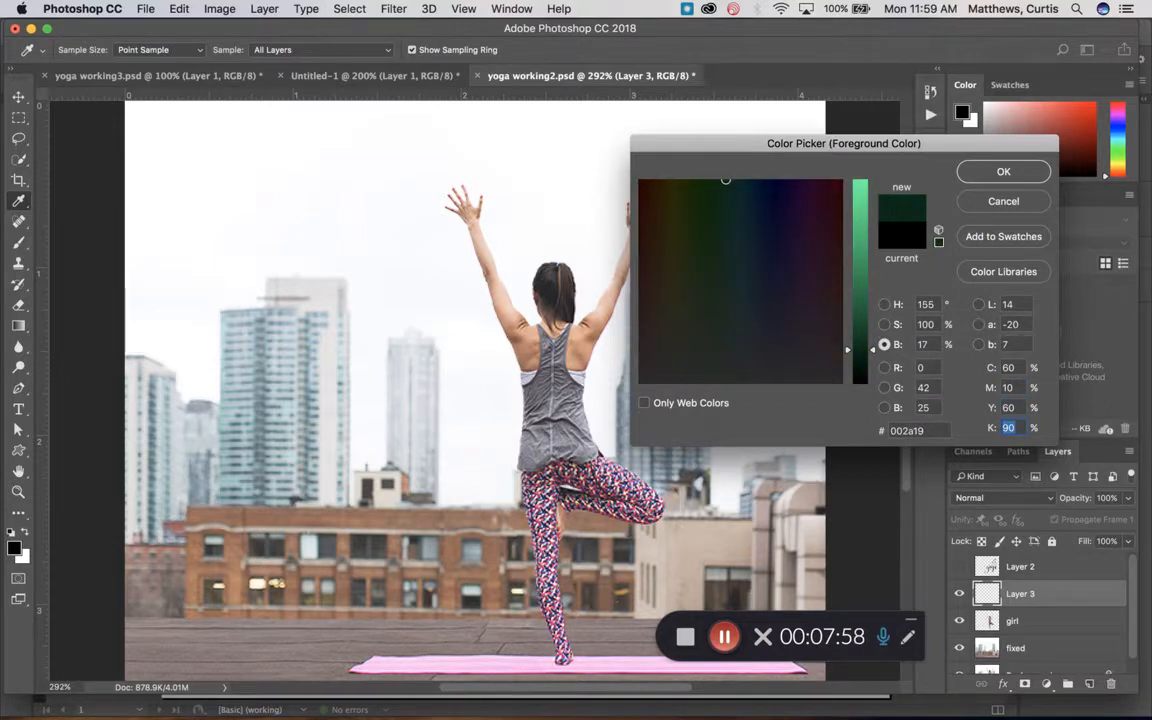
pyautogui.write('10')
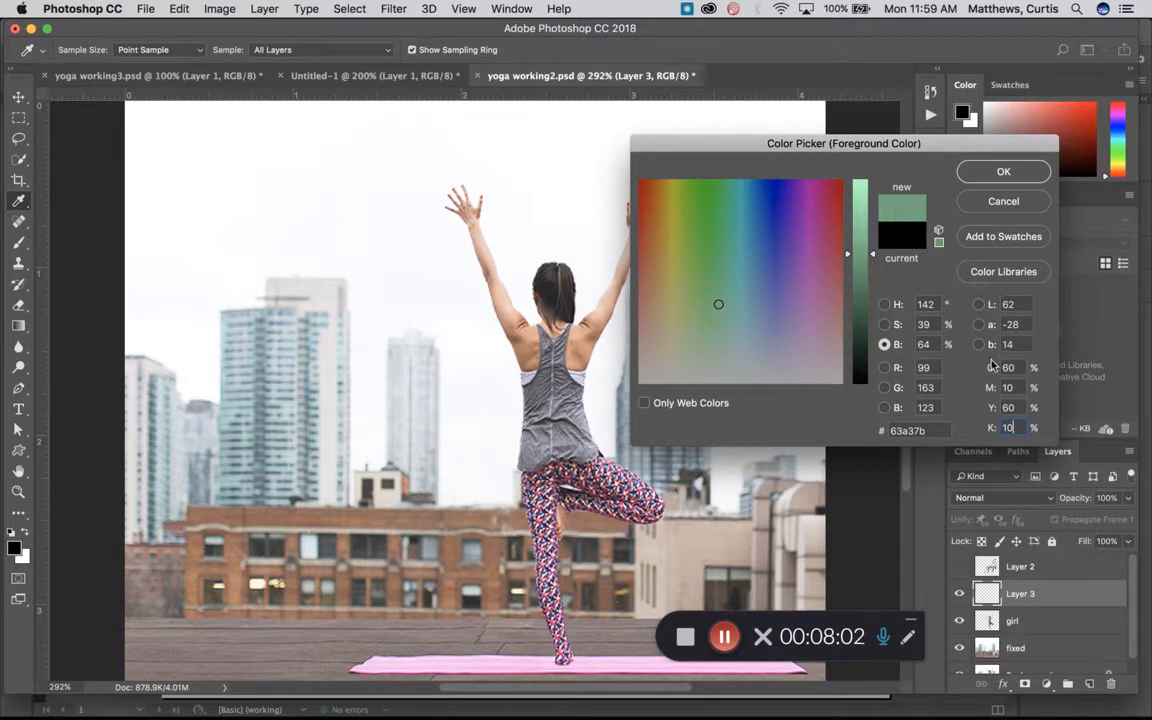
pyautogui.click(993, 174)
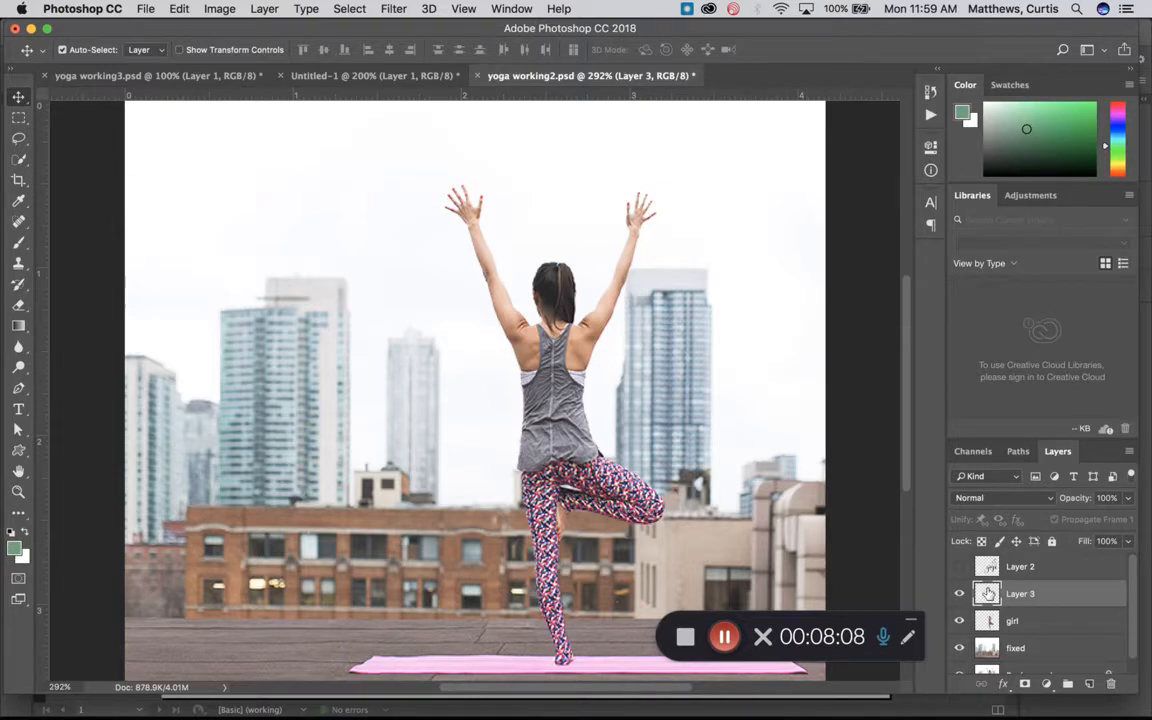
# Step: Fill the new empty layer with the green foreground colour at Normal mode and 100% opacity
pyautogui.click(177, 9)
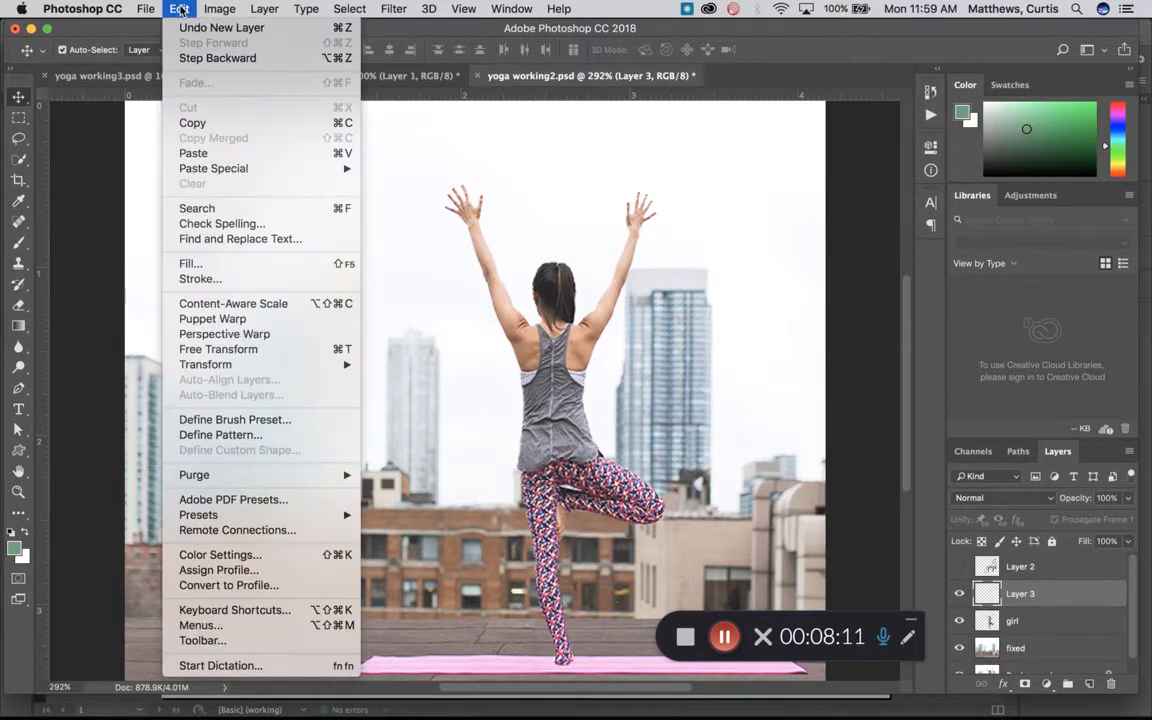
pyautogui.click(190, 264)
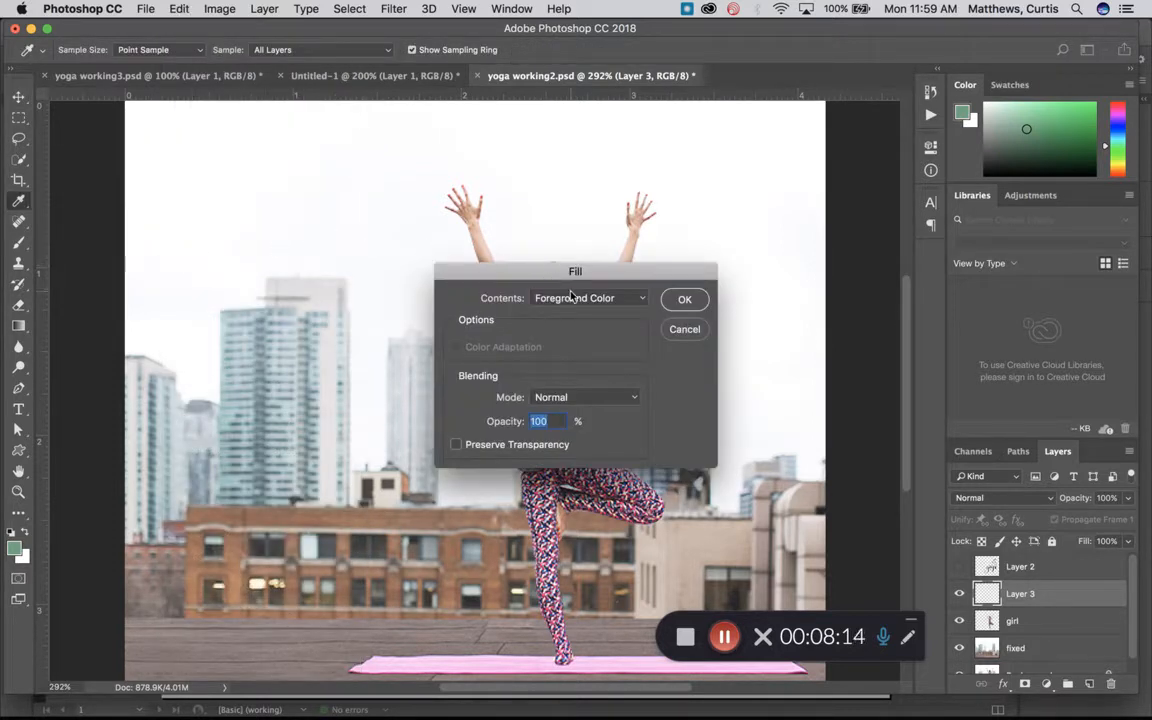
pyautogui.click(565, 304)
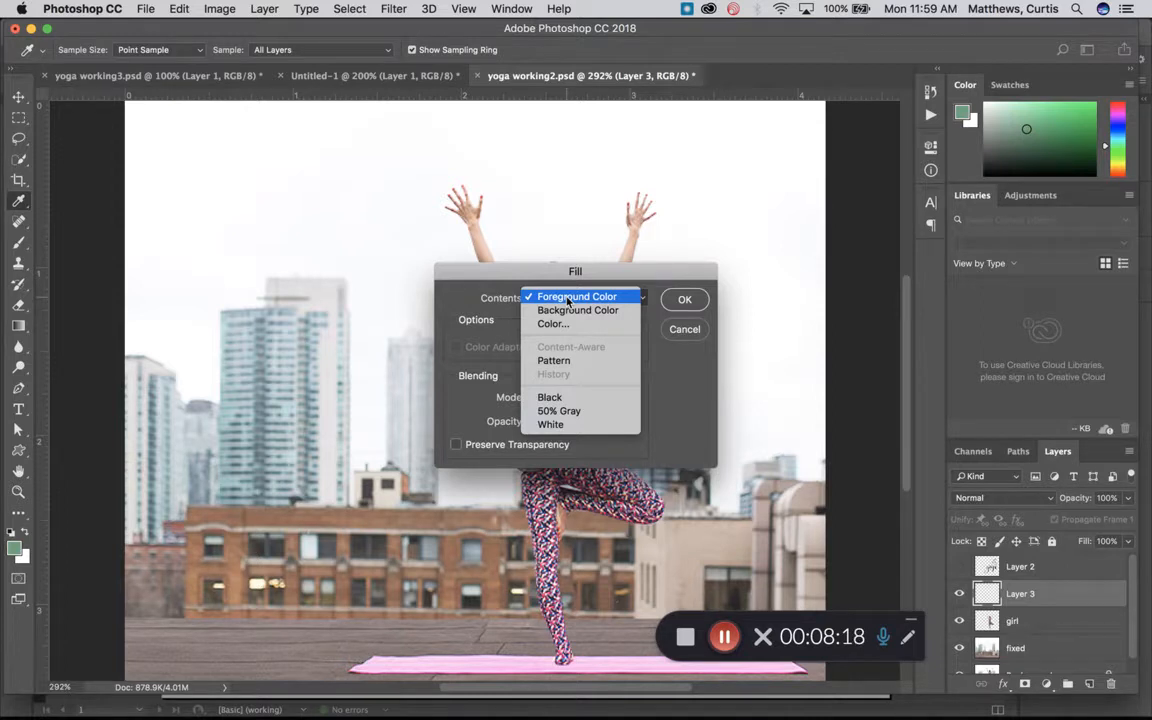
pyautogui.click(567, 301)
pyautogui.click(685, 300)
pyautogui.press('v')
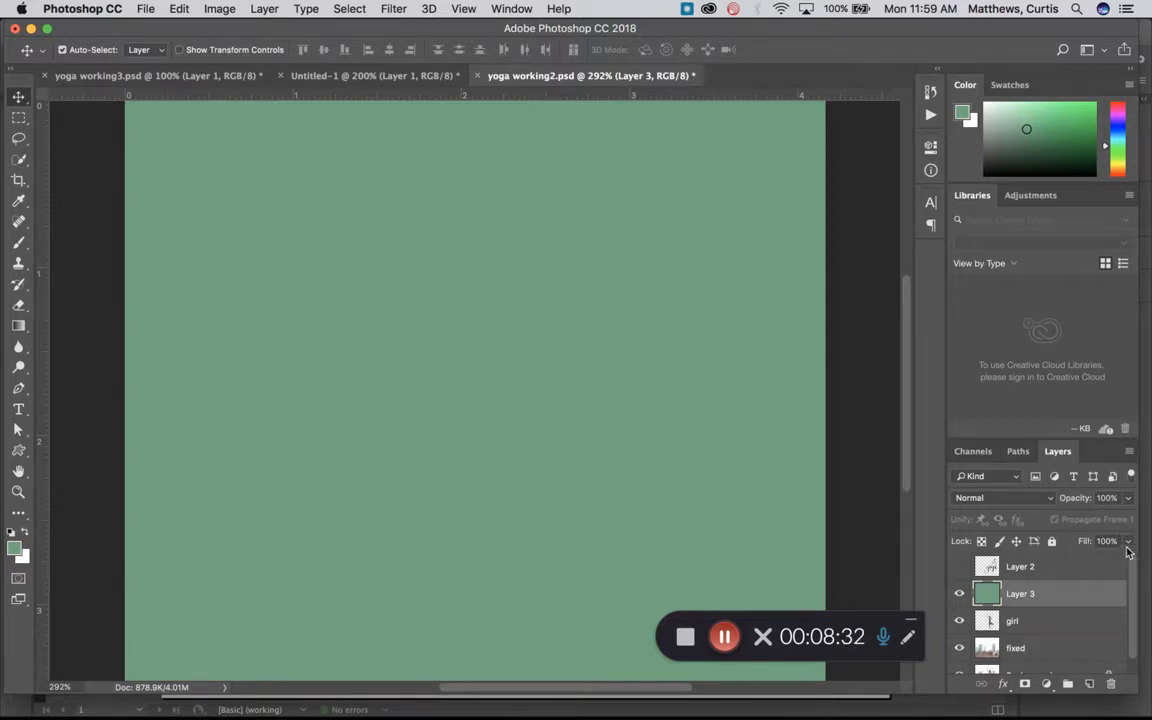
# Step: Reduce the green layer's Fill to 70% and move it between the girl and fixed layers
pyautogui.moveTo(1128, 545); pyautogui.dragTo(1104, 565)
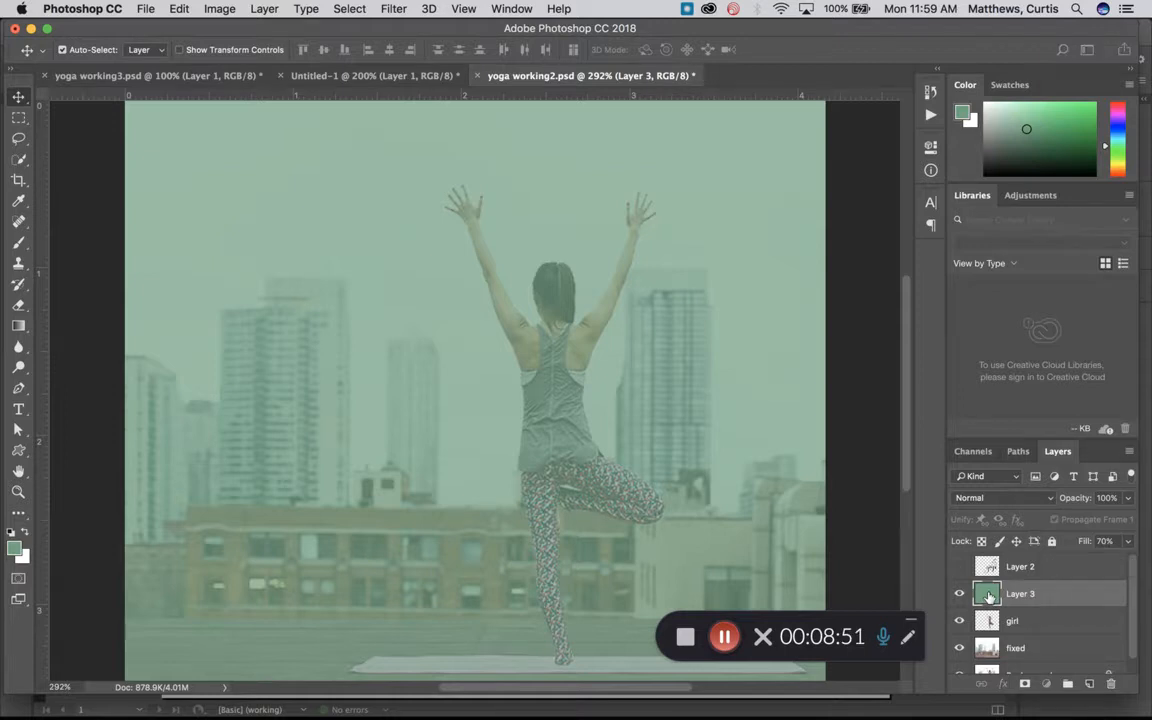
pyautogui.moveTo(989, 596); pyautogui.dragTo(1000, 636)
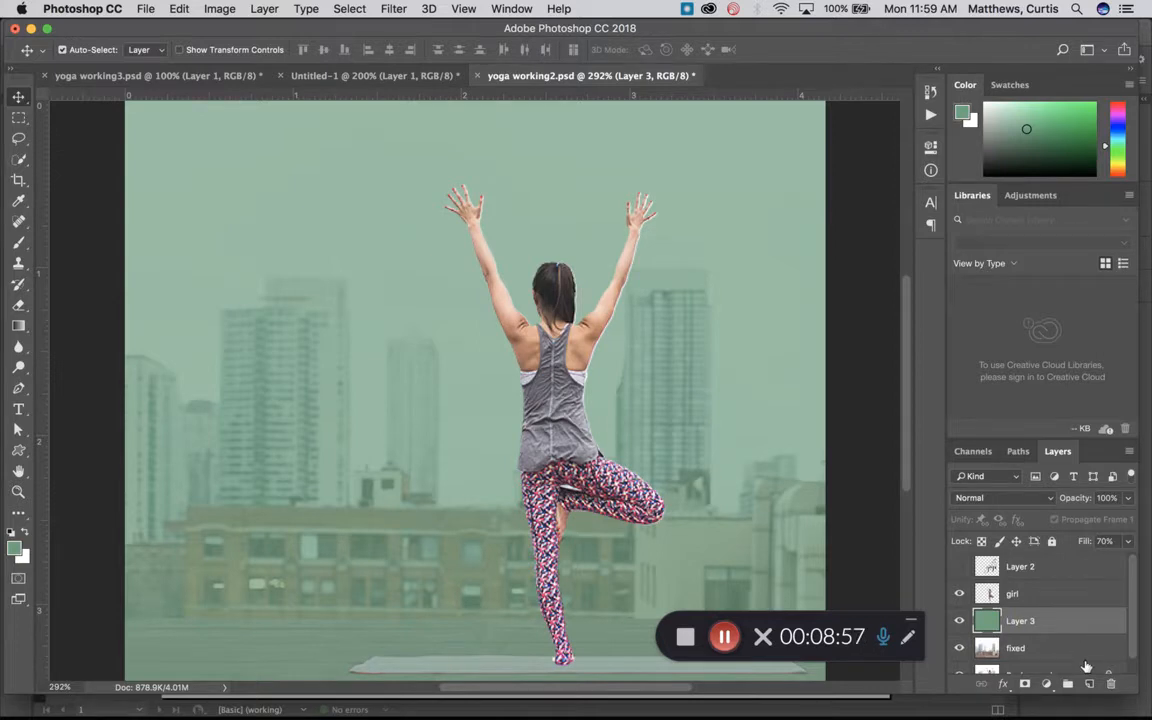
pyautogui.scroll(-1, 1056, 648)
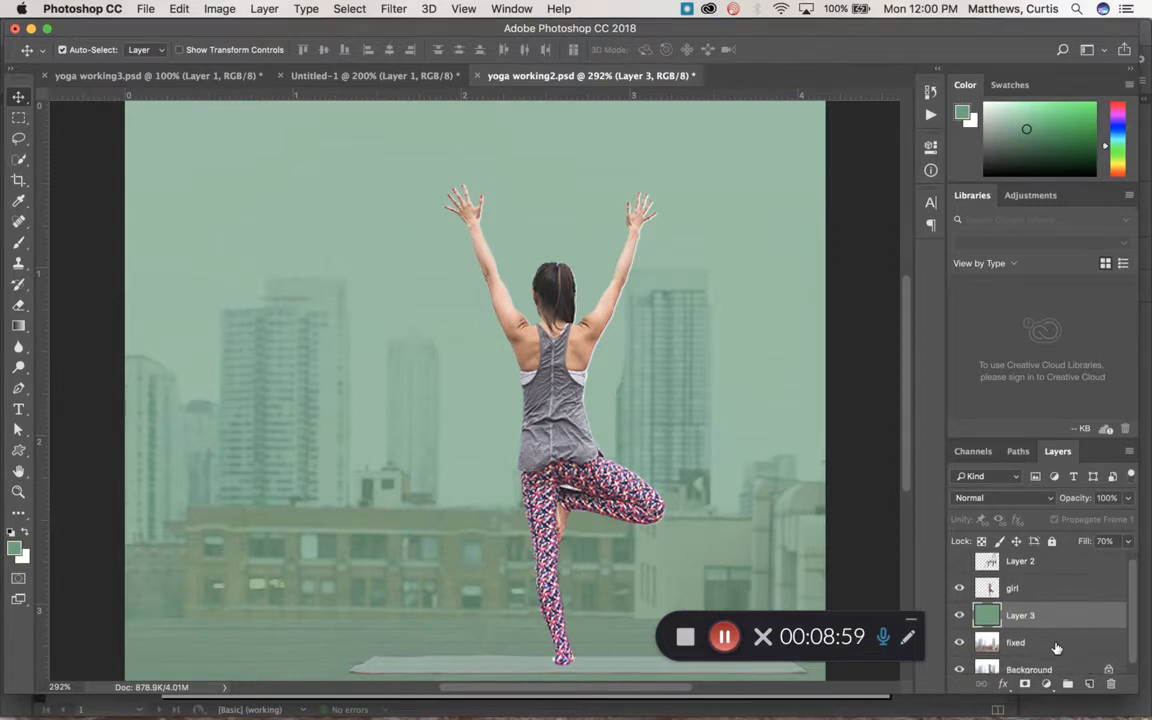
pyautogui.scroll(-1, 1056, 648)
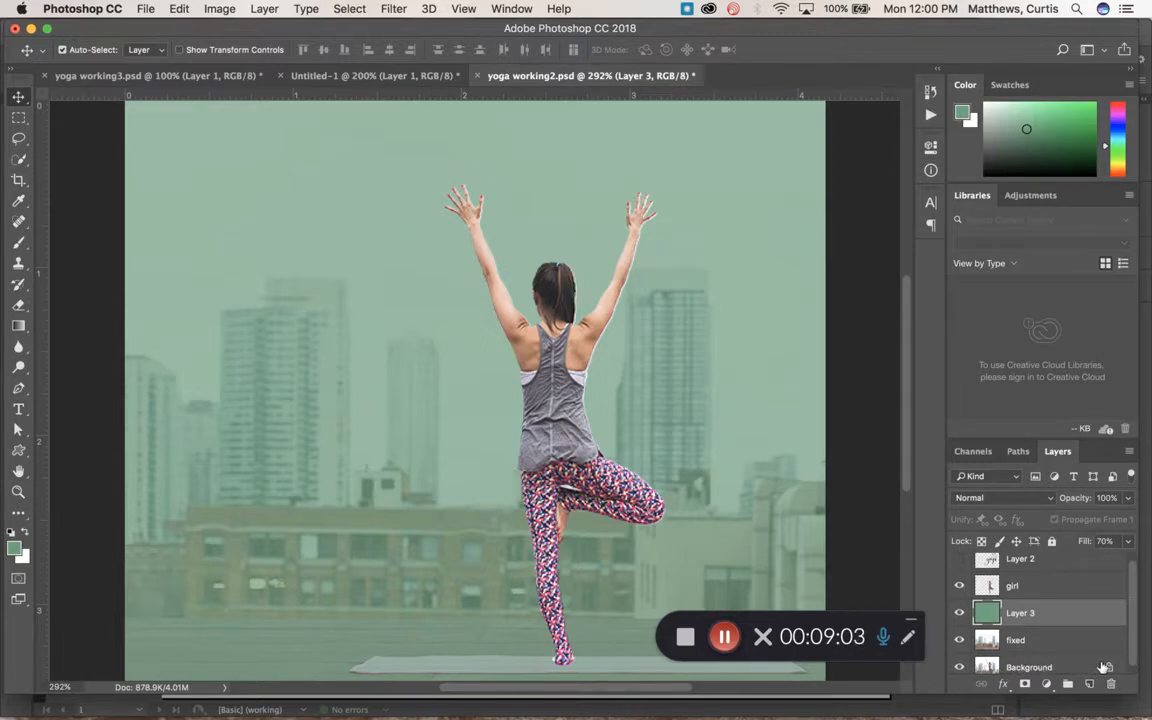
# Step: Rename the green fill layer as "green"
pyautogui.doubleClick(1020, 613)
pyautogui.write('green')
pyautogui.press('Return')
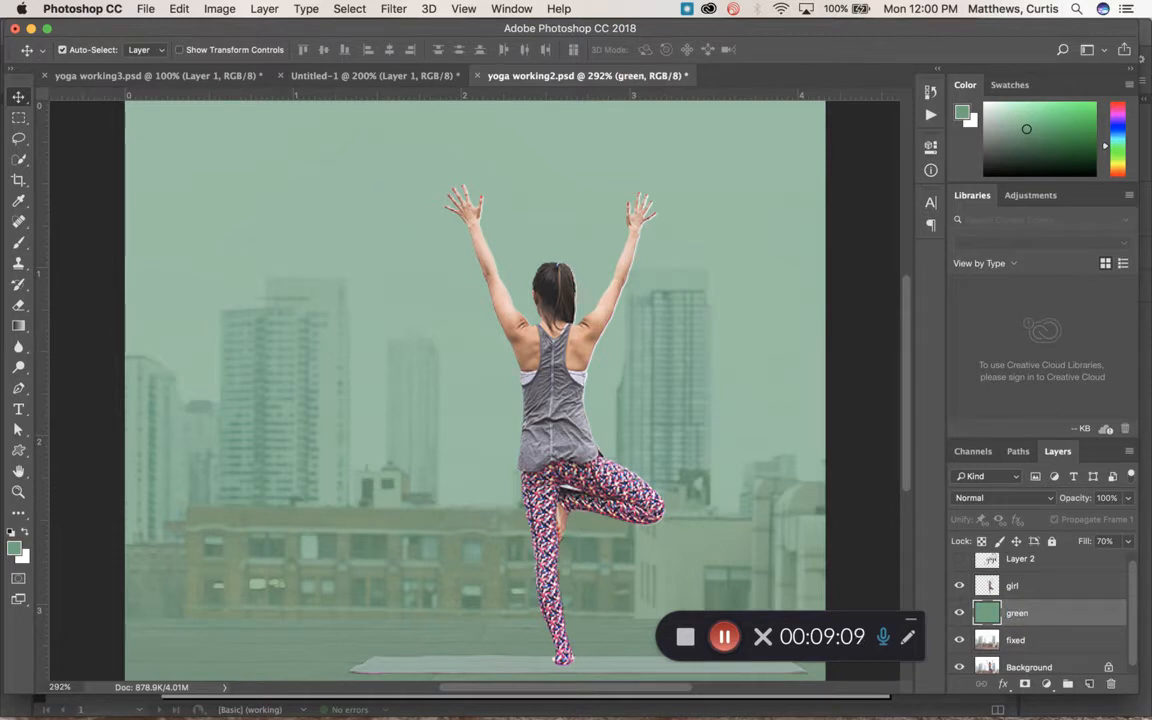
pyautogui.scroll(1, 1037, 615)
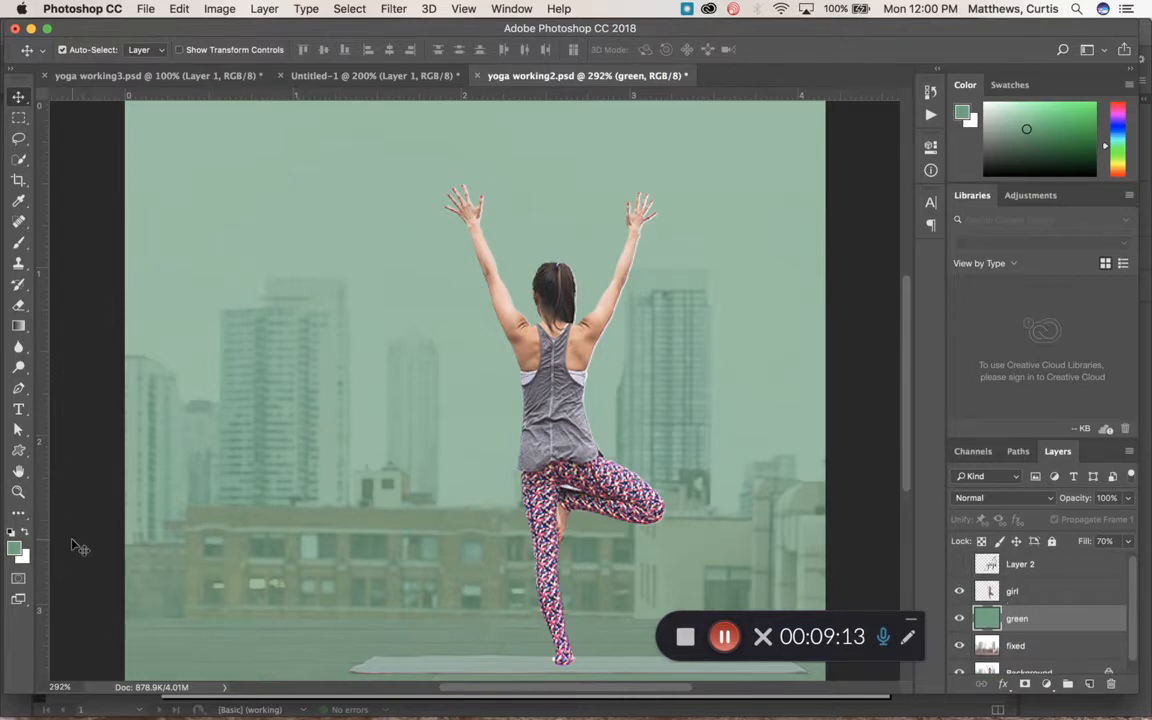
# Step: Reset the foreground and background colours to default and add the three-line text "Conscious. / Living. / Peace." in the photo's upper-left area
pyautogui.click(10, 532)
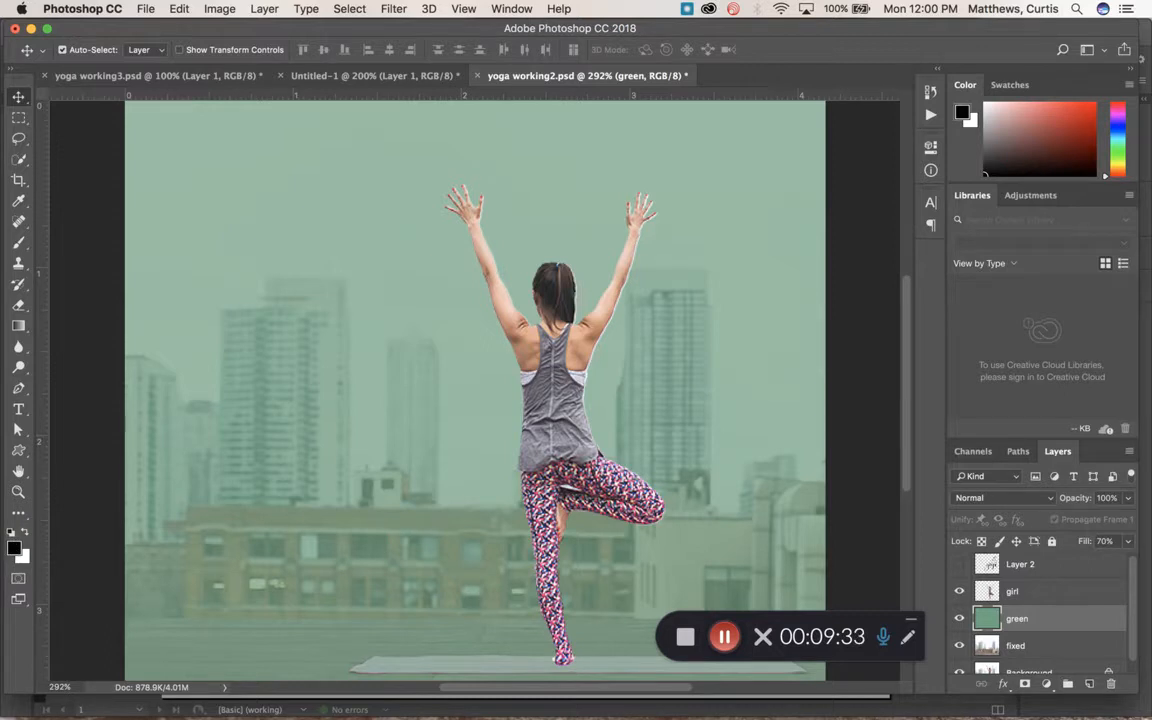
pyautogui.click(19, 413)
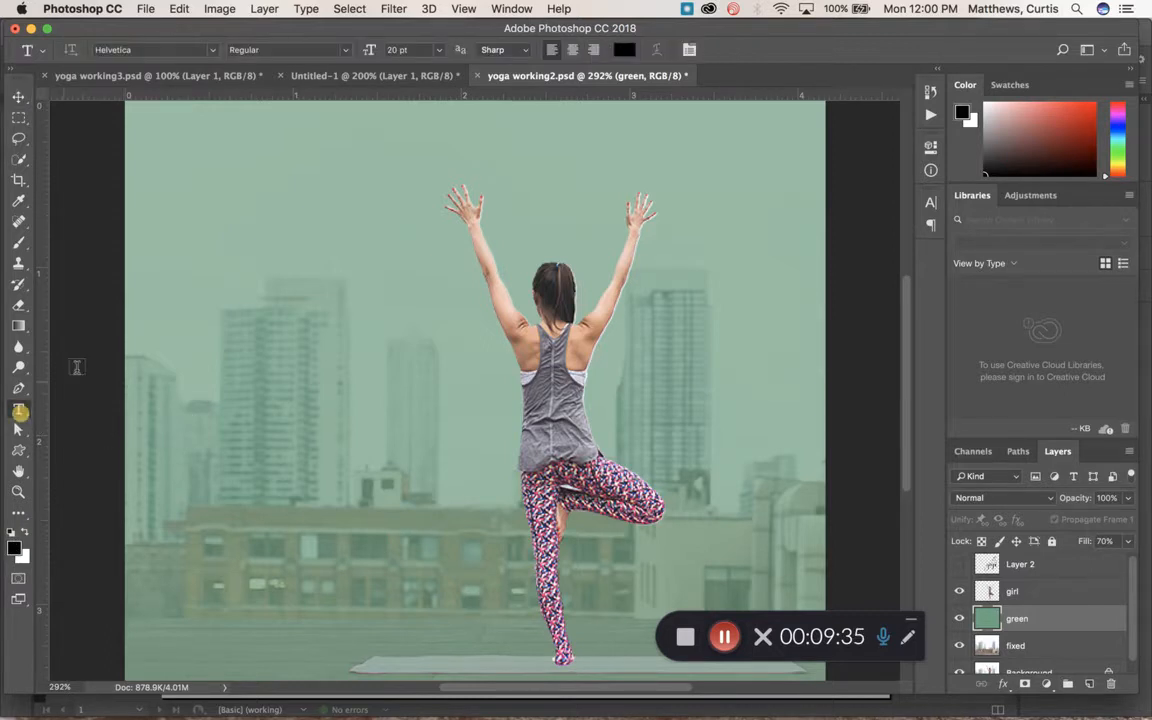
pyautogui.click(180, 180)
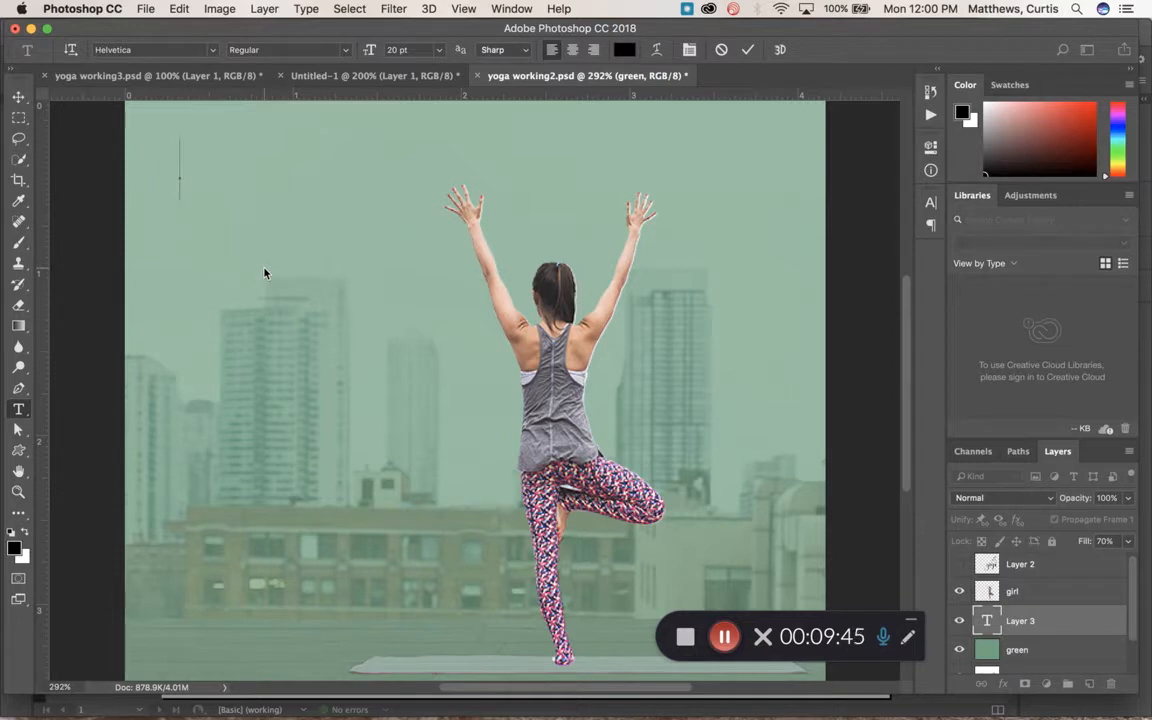
pyautogui.write('Conscious.')
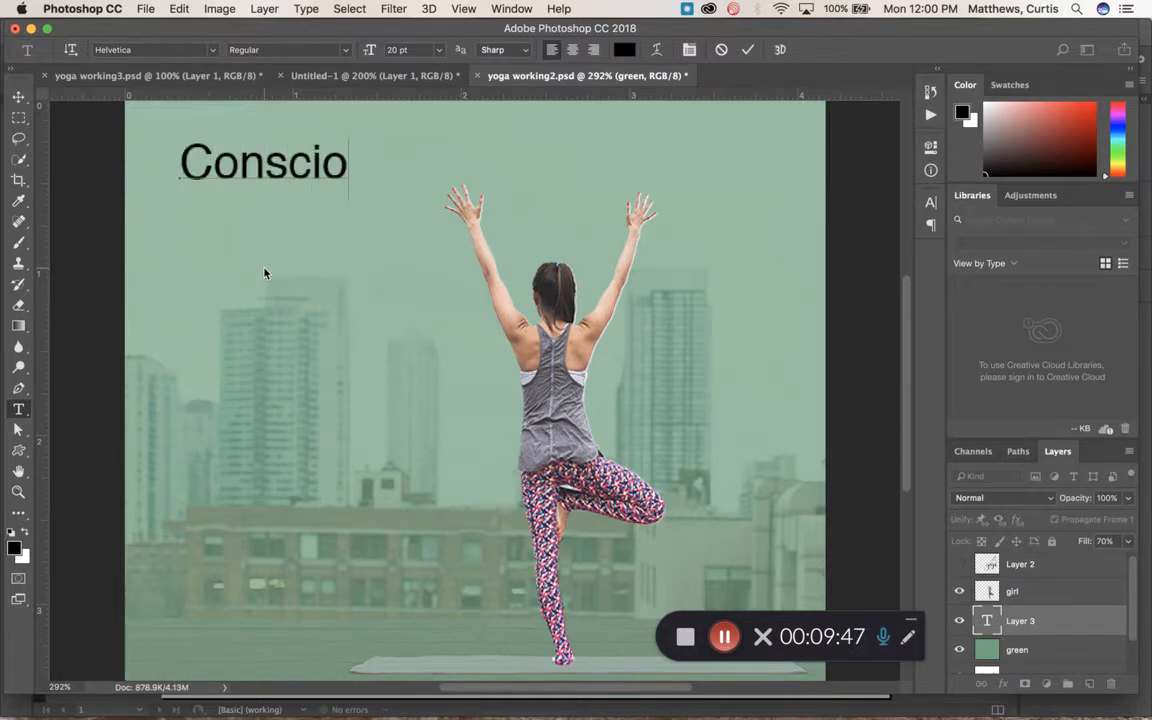
pyautogui.press('Return')
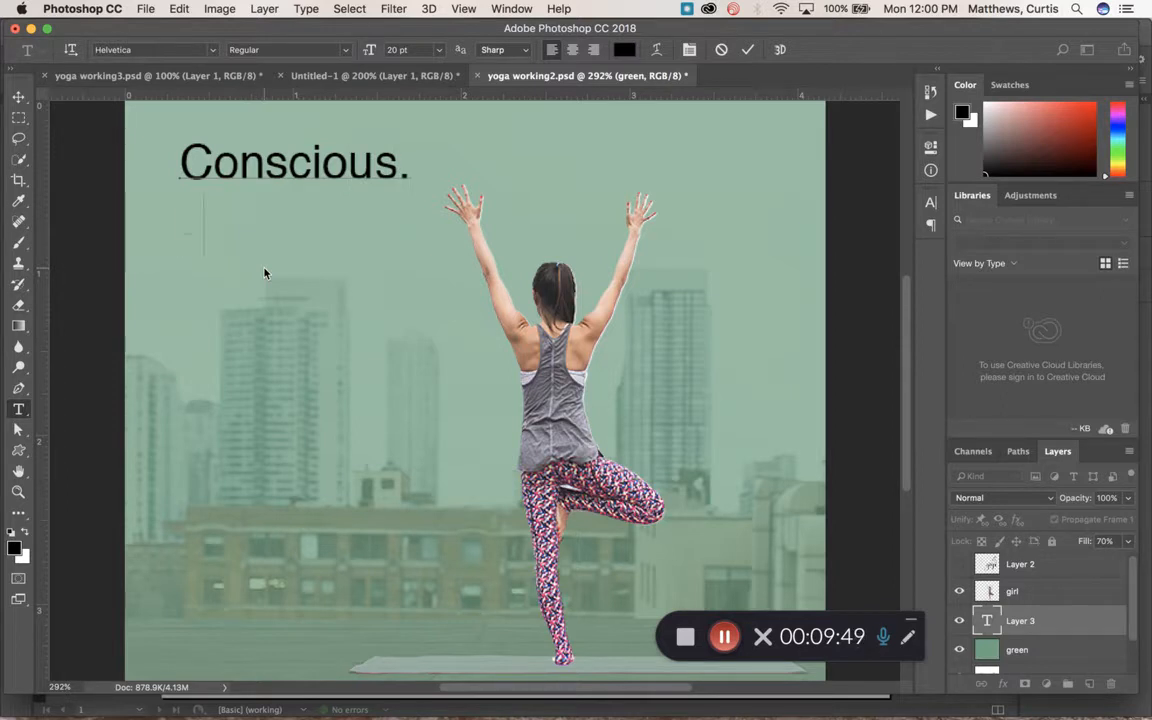
pyautogui.write('Living.')
pyautogui.press('Return')
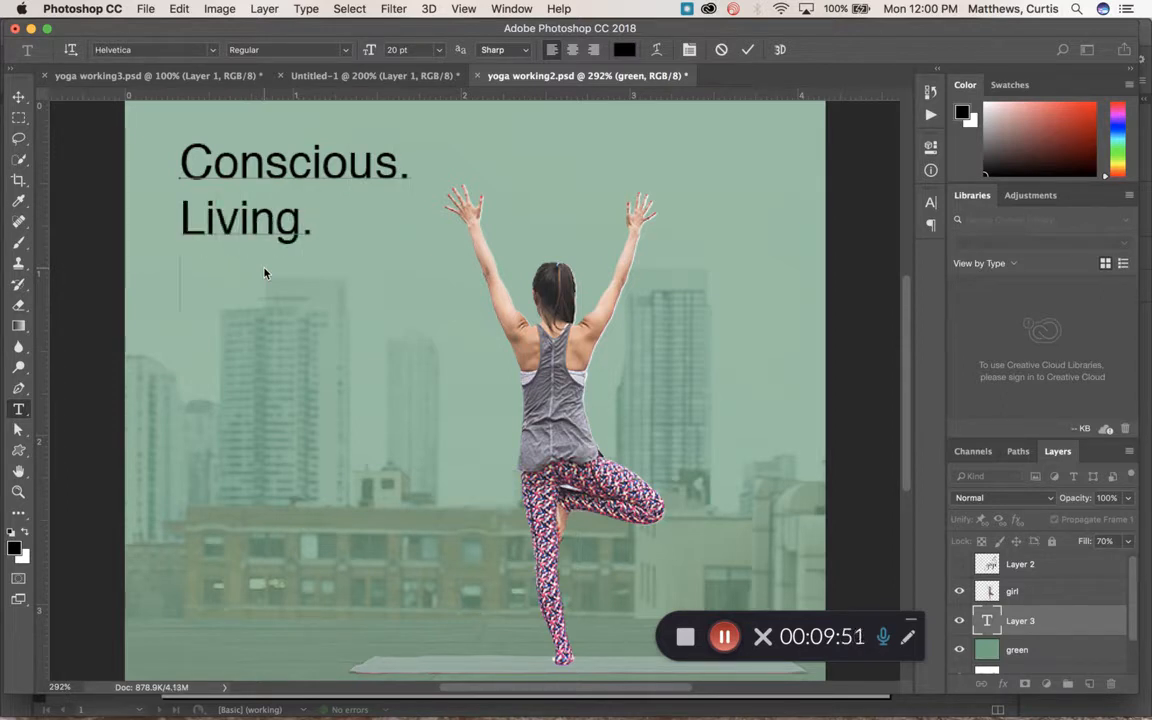
pyautogui.write('Peace.')
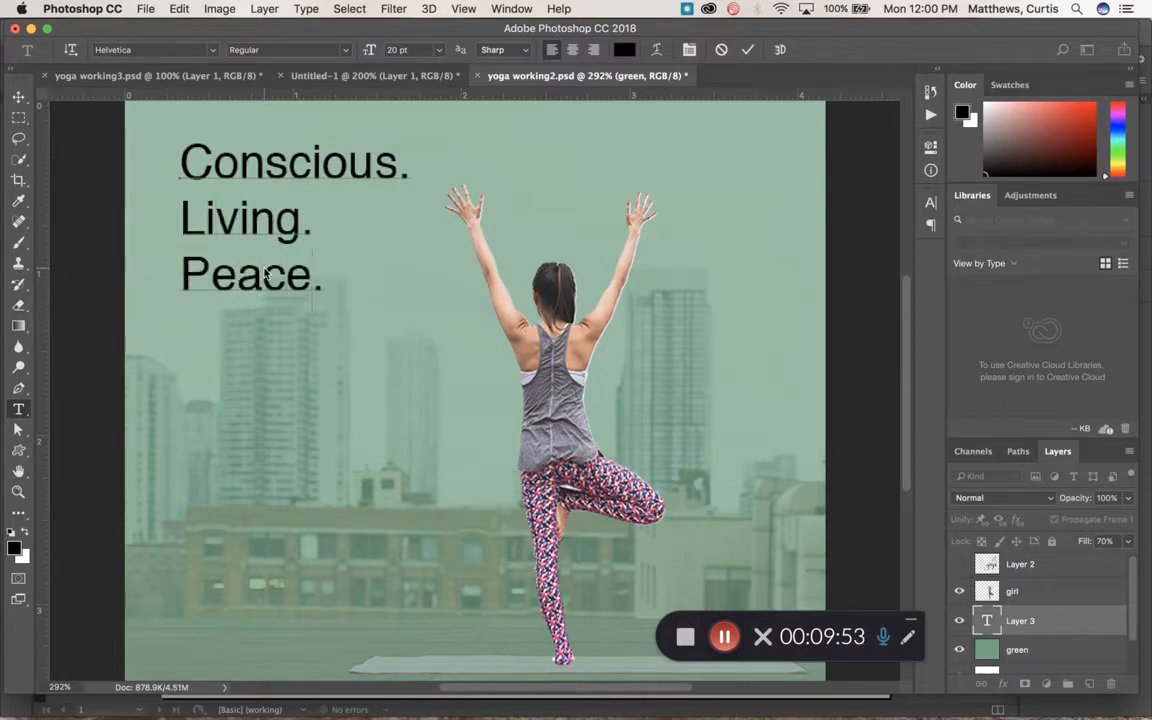
# Step: Format the whole three-line headline as Helvetica Bold, 24 pt, with 28 pt leading and Optical kerning
pyautogui.hotkey('ctrl', 'a')
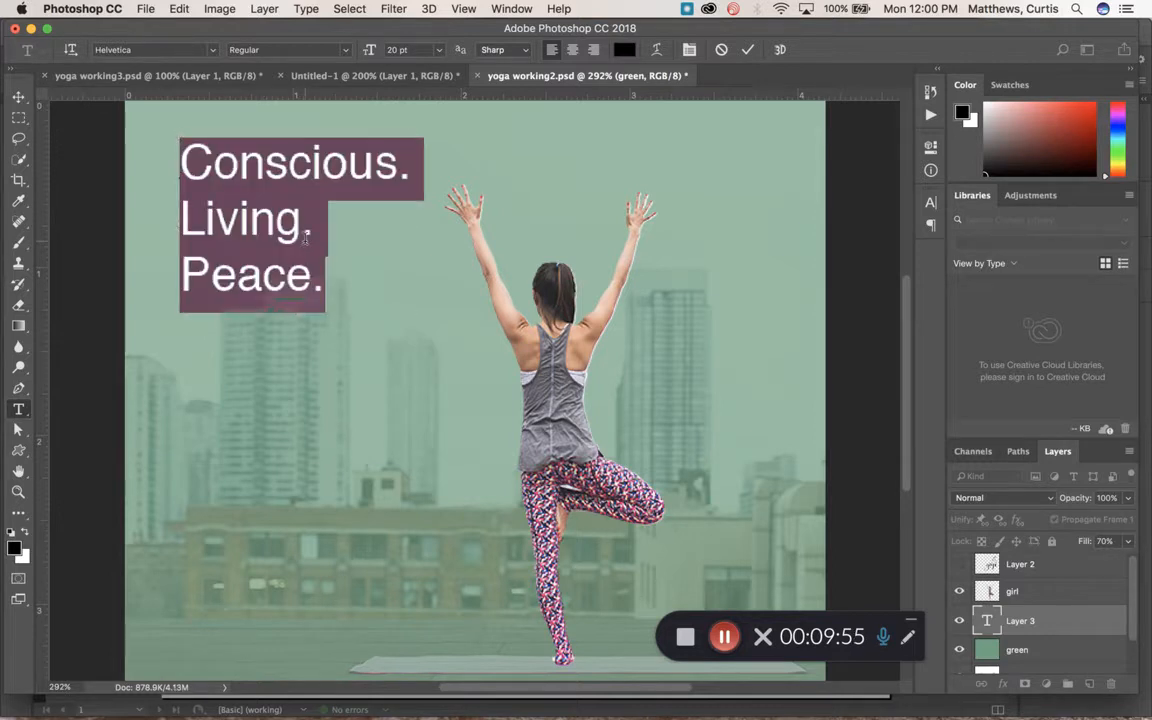
pyautogui.press('super+t')
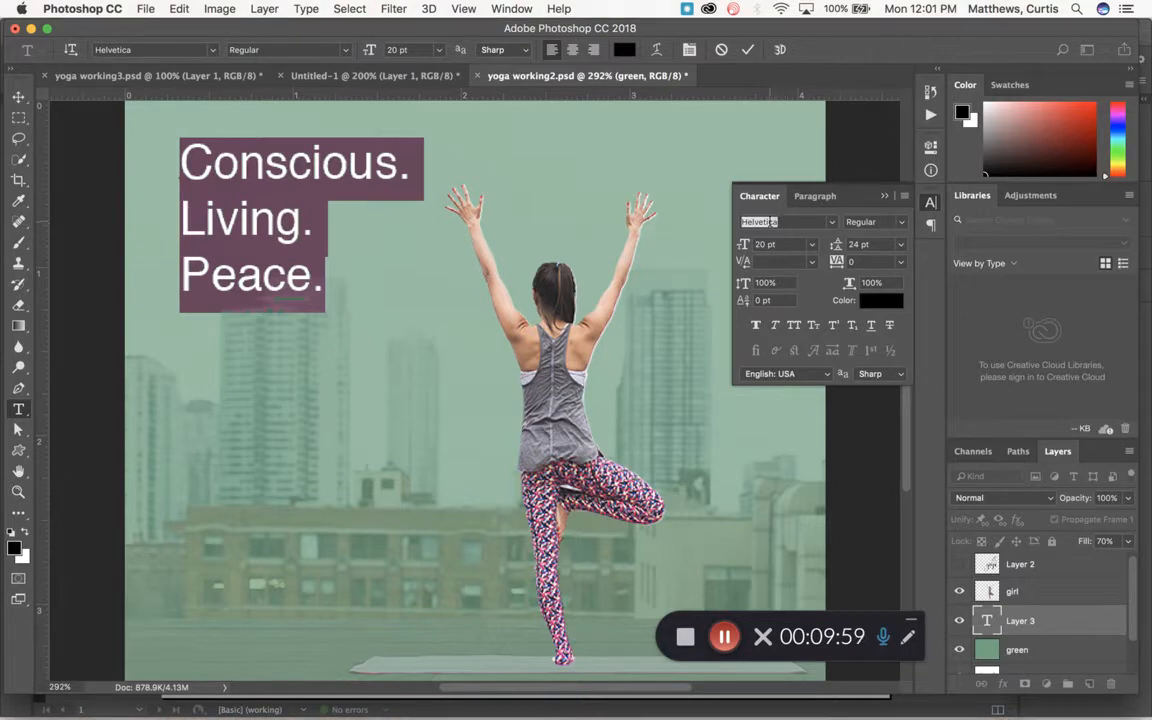
pyautogui.click(900, 222)
pyautogui.click(883, 263)
pyautogui.click(765, 244)
pyautogui.write('24')
pyautogui.click(866, 244)
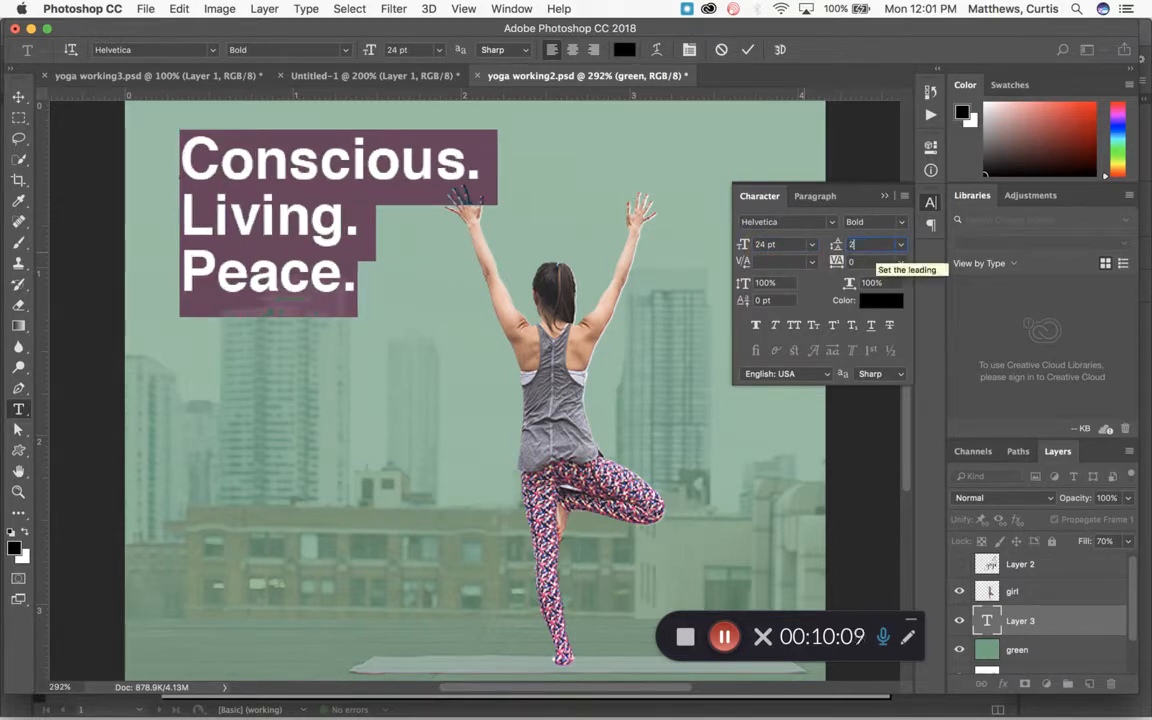
pyautogui.write('28')
pyautogui.press('Tab')
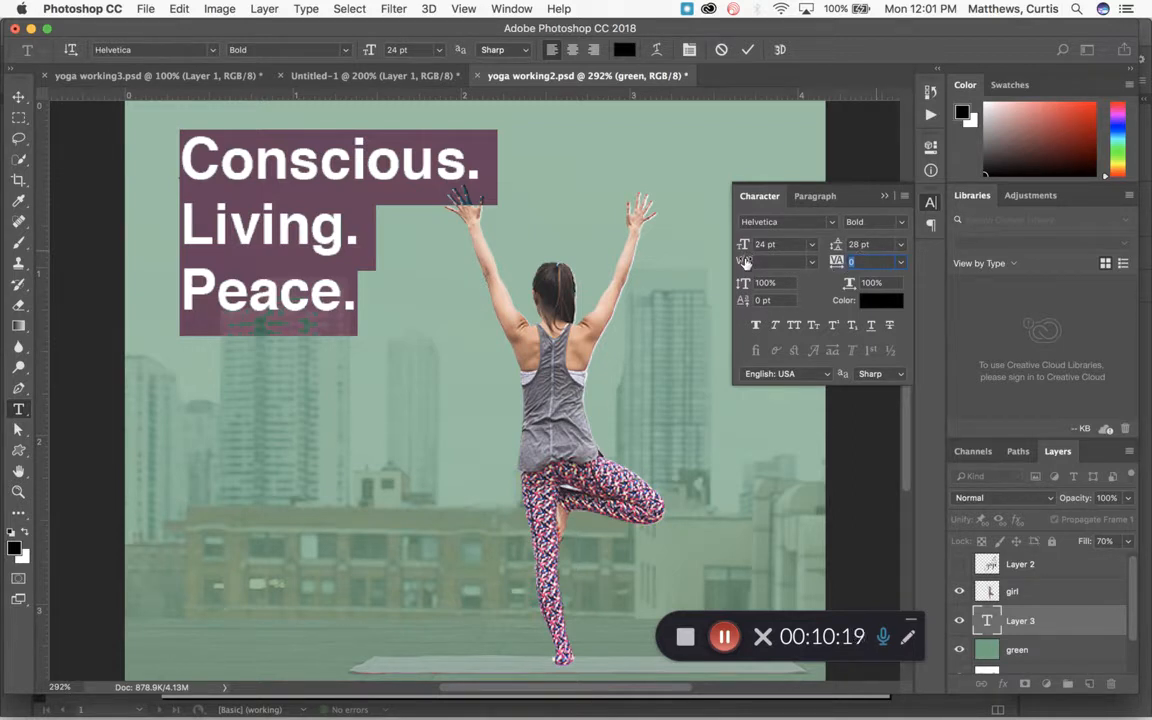
pyautogui.click(812, 262)
pyautogui.click(789, 283)
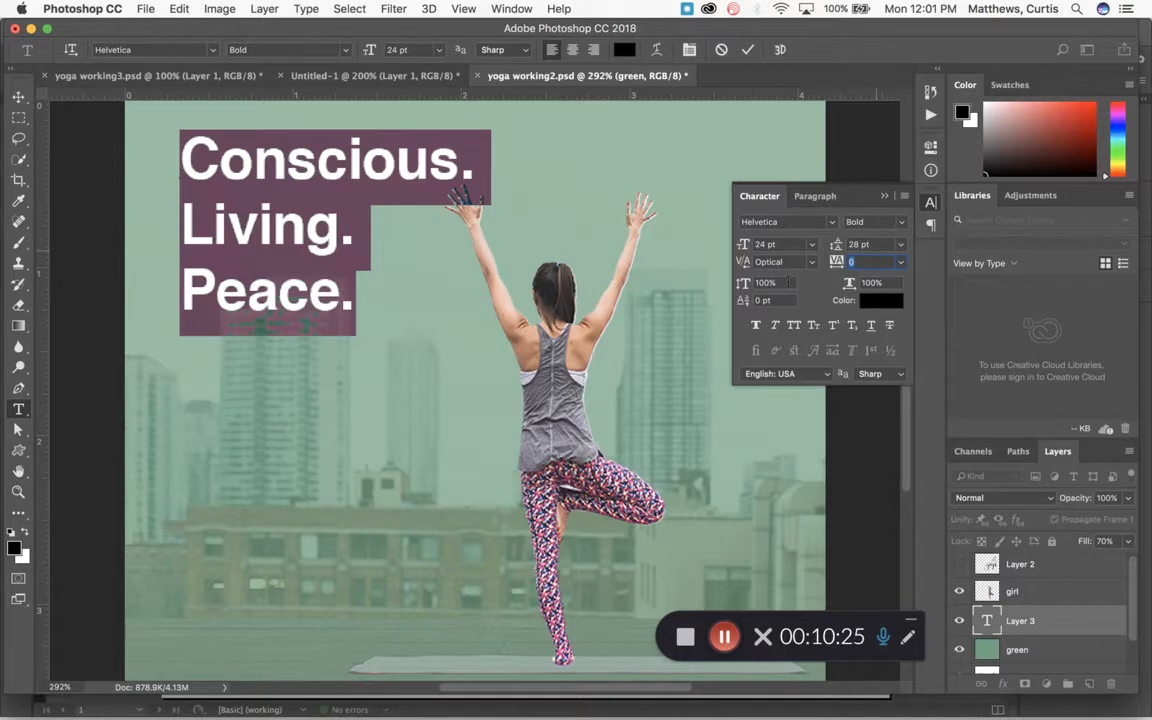
pyautogui.click(17, 97)
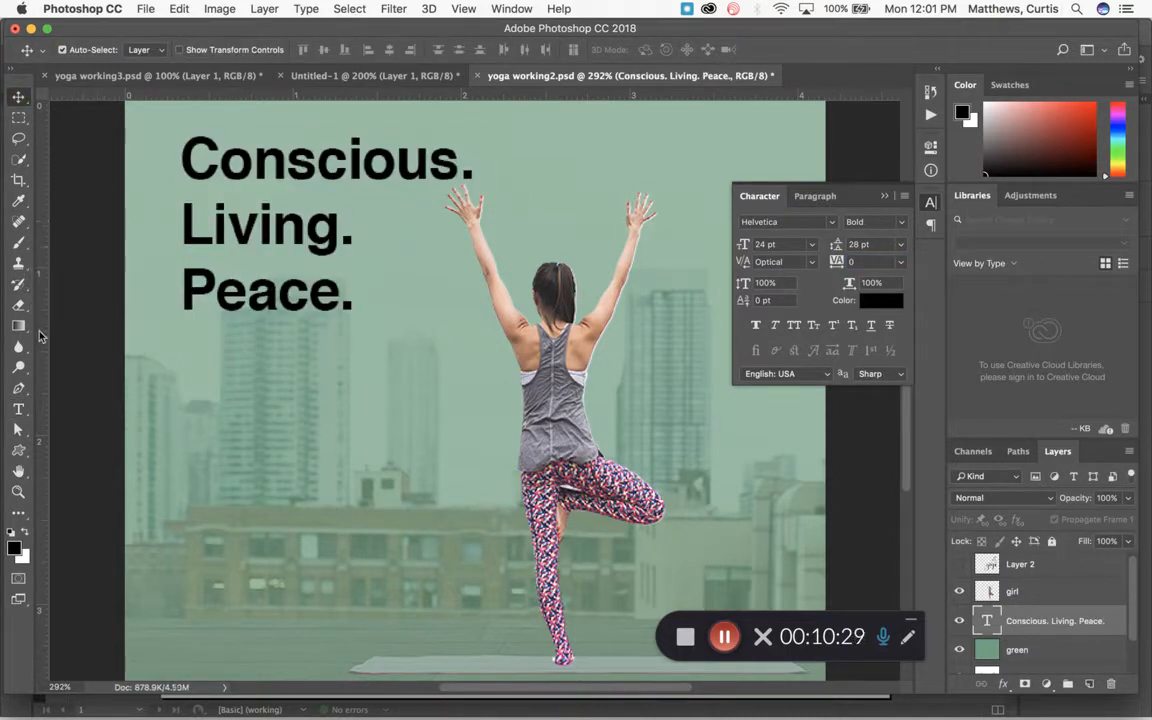
# Step: Add a separate two-line text "Can Happen / Anwhere" over the buildings in the photo's lower-left area
pyautogui.click(18, 409)
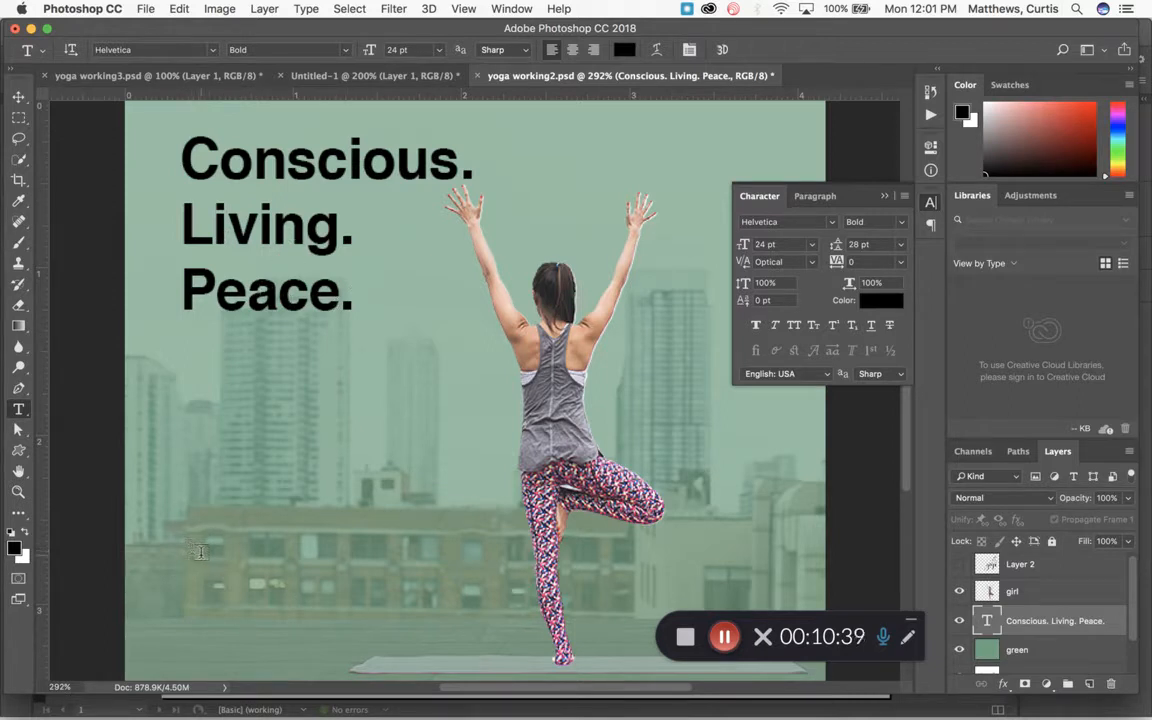
pyautogui.click(199, 552)
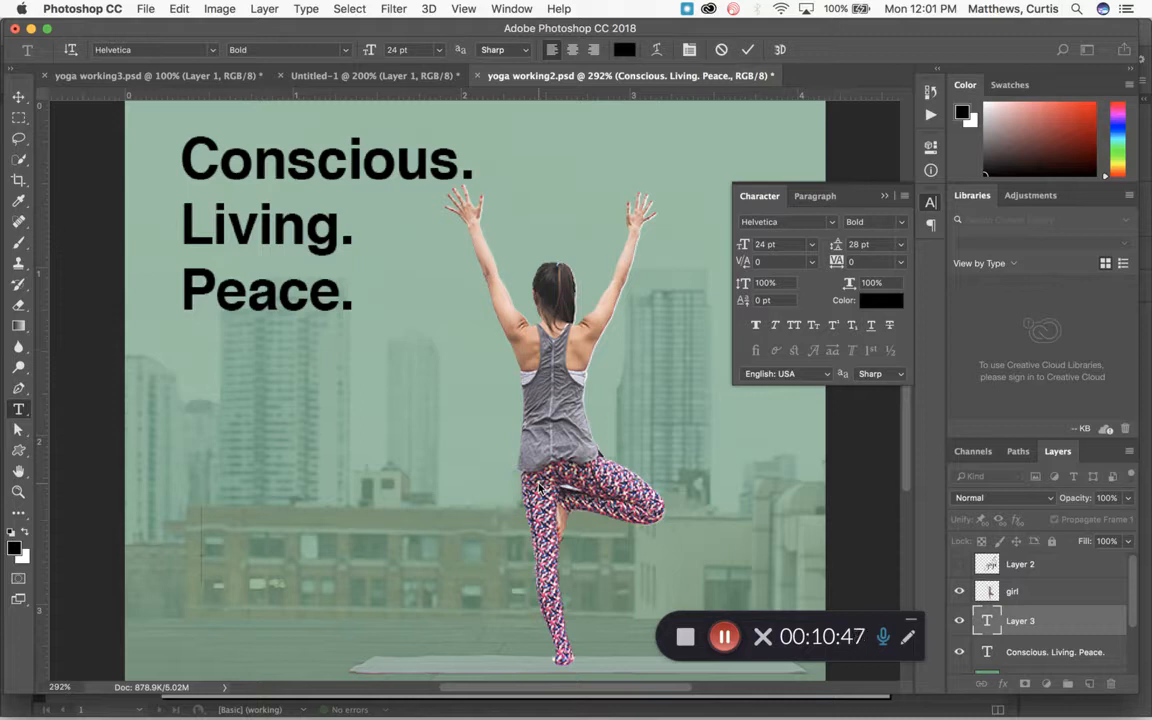
pyautogui.write('C')
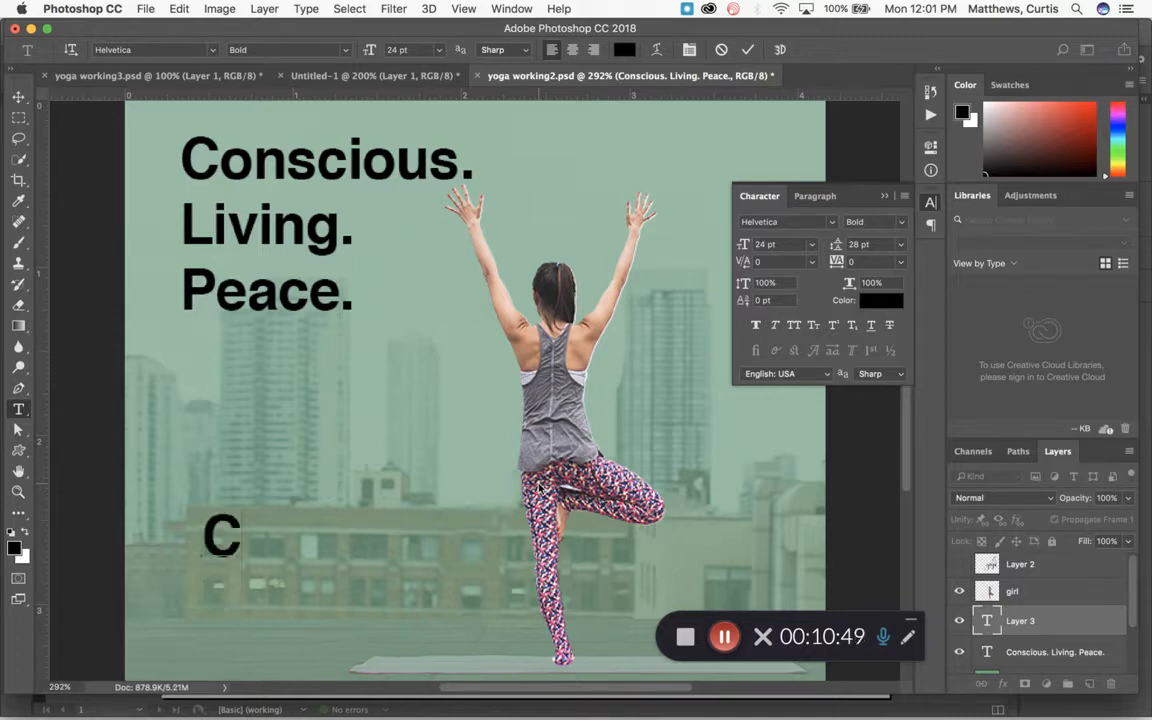
pyautogui.write('an Happen')
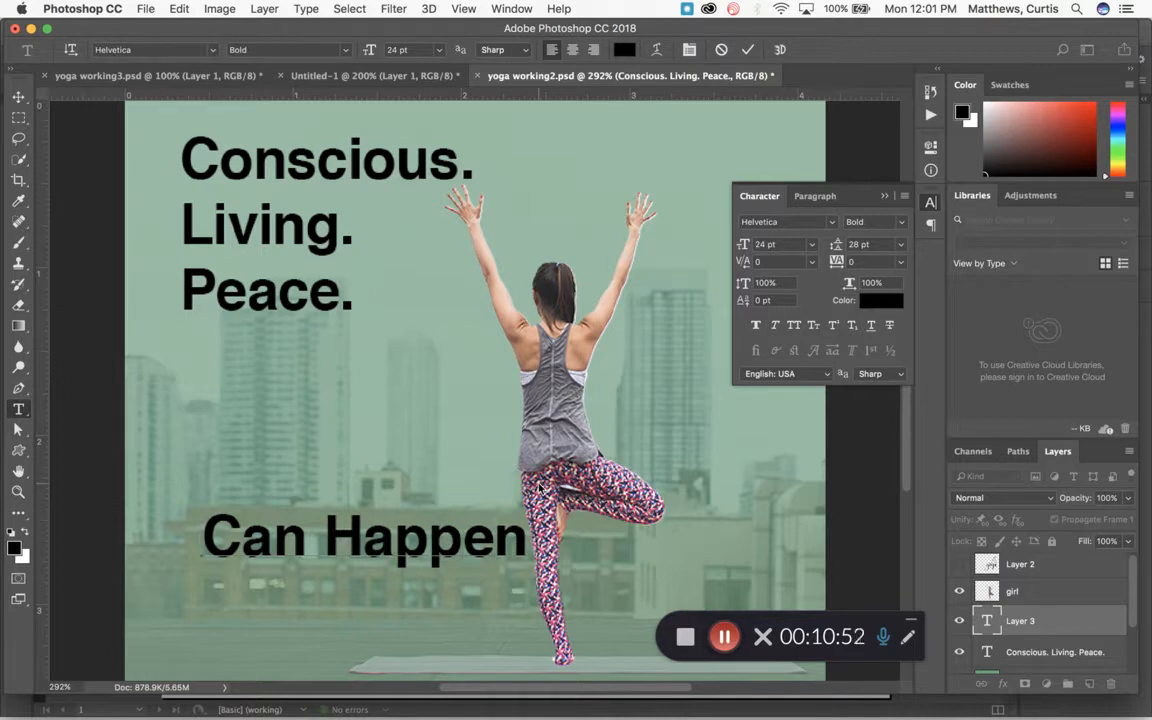
pyautogui.press('Return')
pyautogui.write('Anwhere')
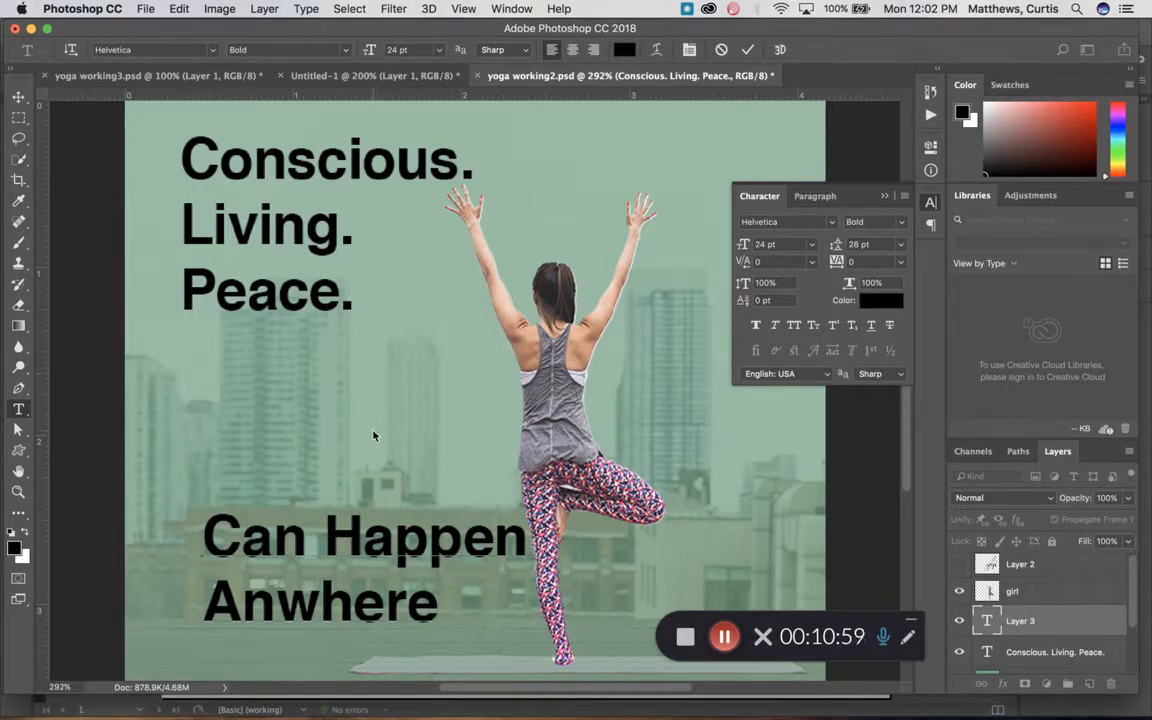
# Step: Format the whole "Can Happen Anwhere" text as Regular, 20 pt, with 24 pt leading and Optical kerning
pyautogui.press('super+a')
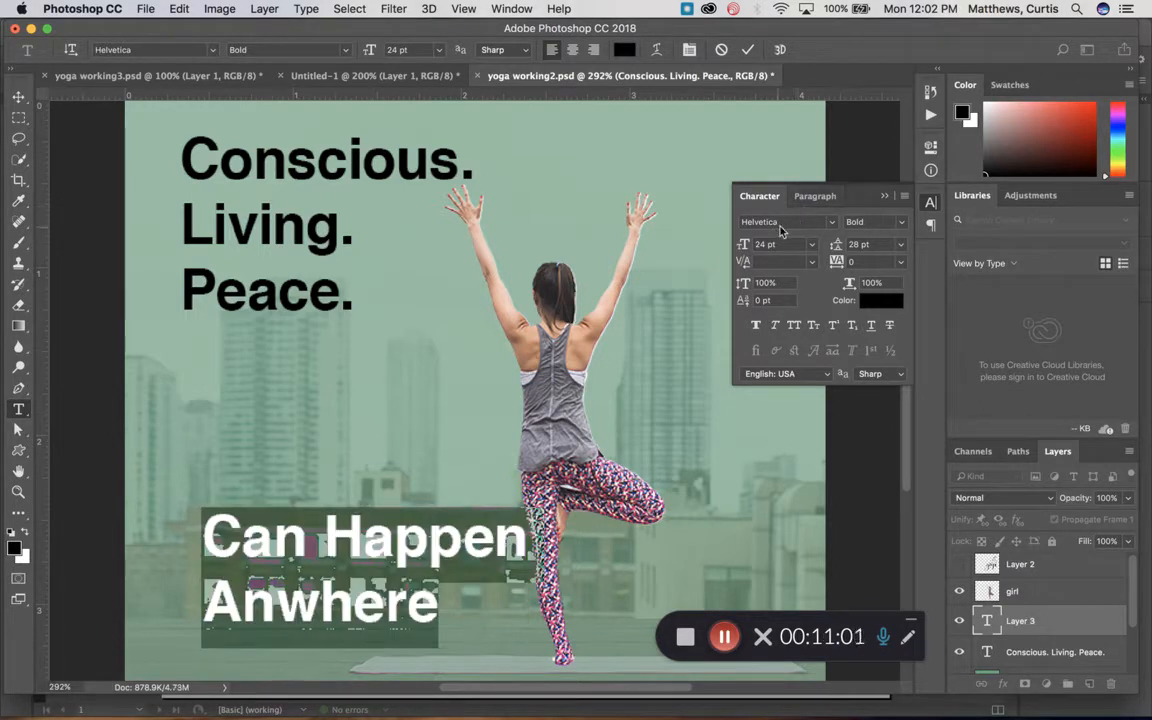
pyautogui.click(904, 221)
pyautogui.click(908, 227)
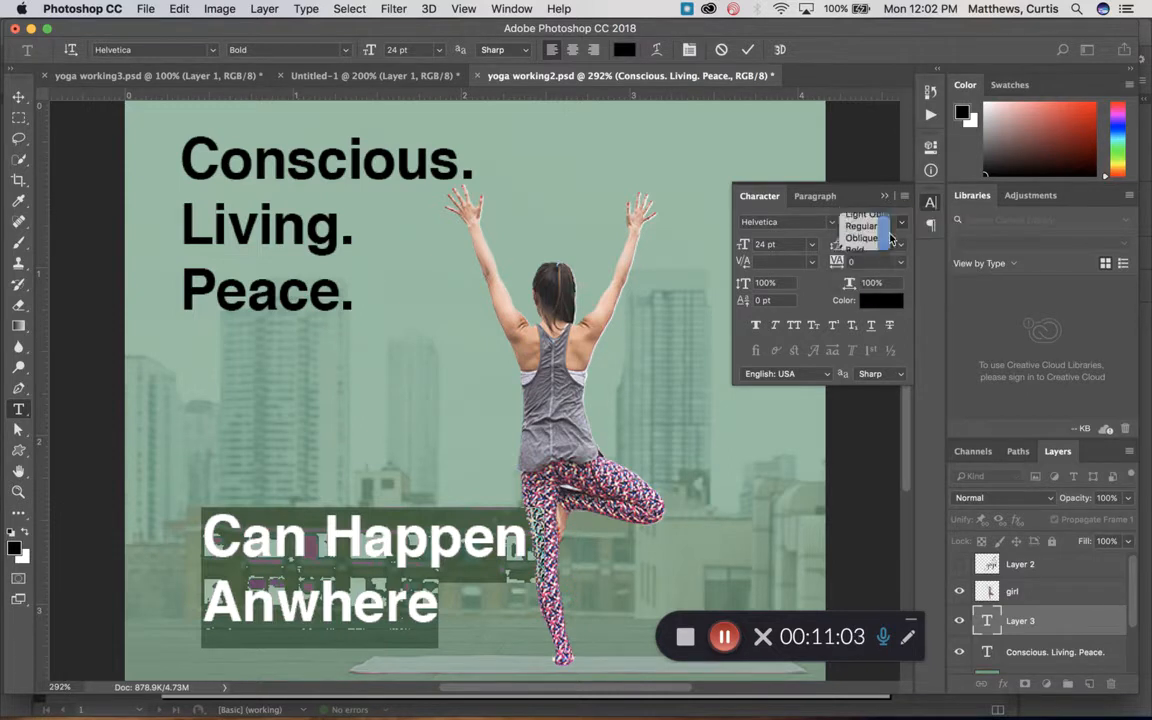
pyautogui.click(901, 222)
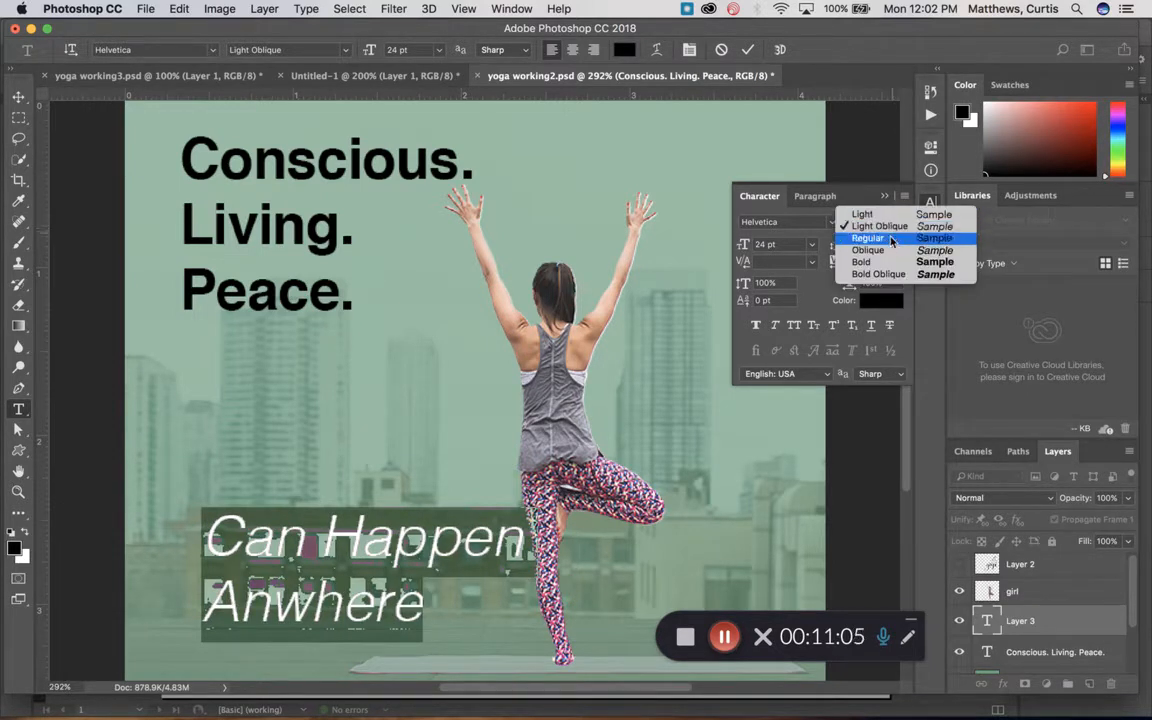
pyautogui.click(891, 243)
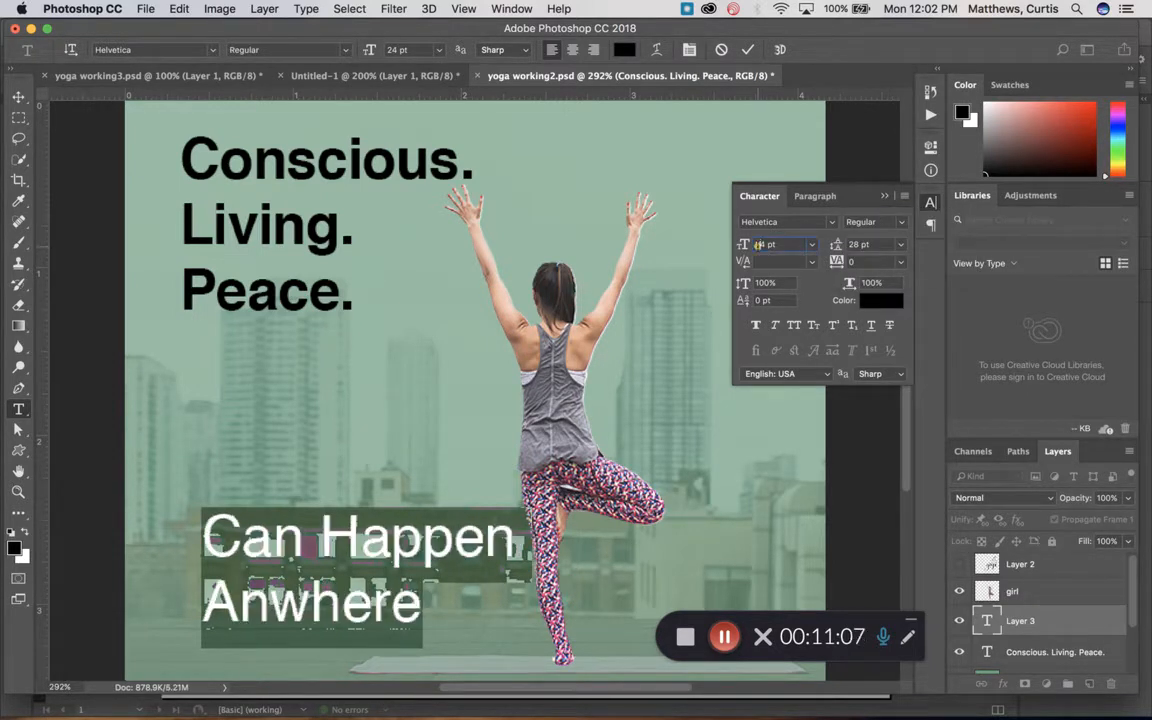
pyautogui.write('20')
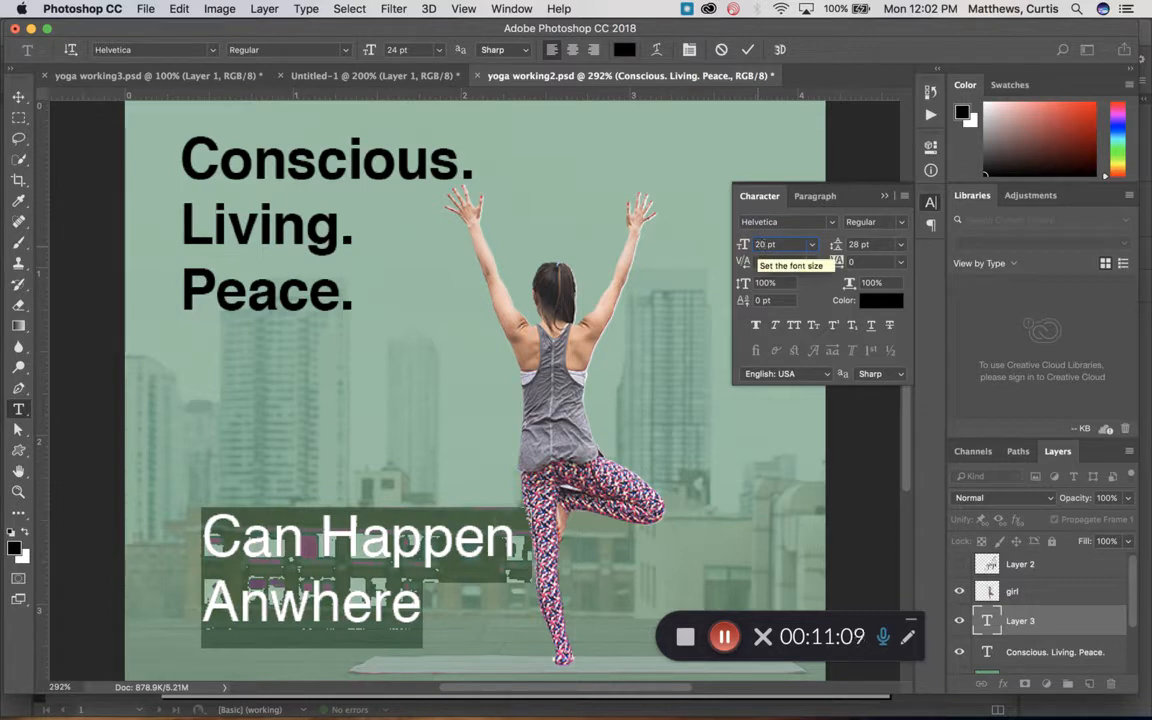
pyautogui.press('Tab')
pyautogui.write('24')
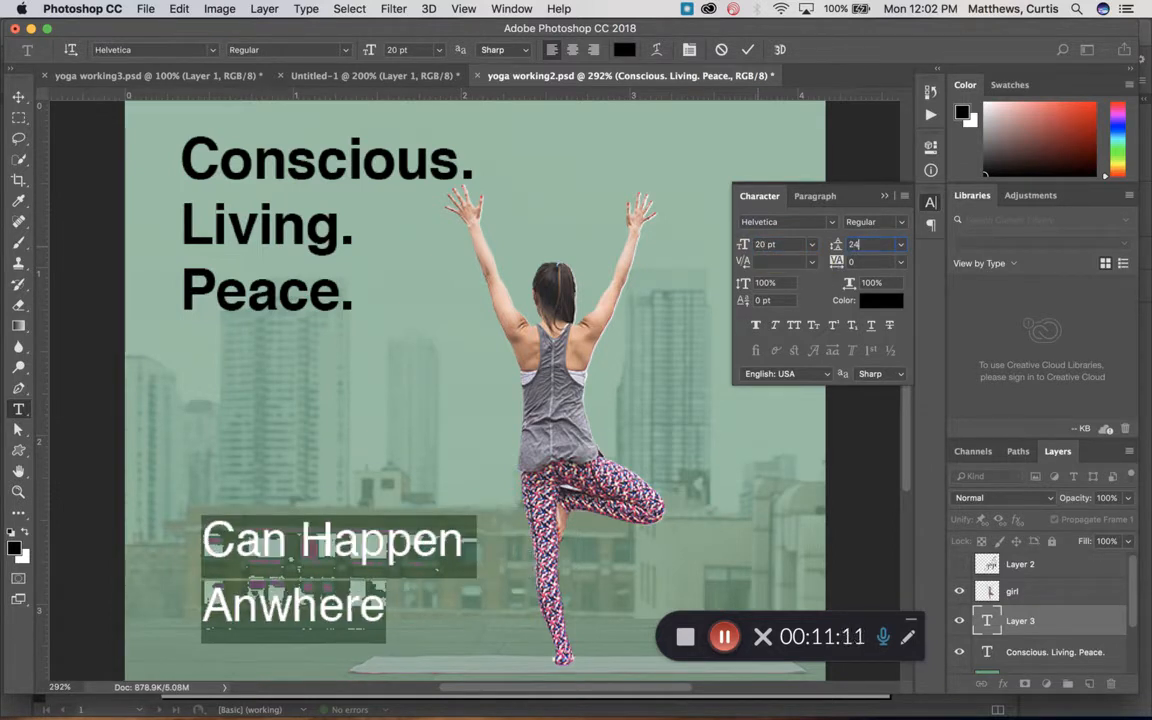
pyautogui.press('Tab')
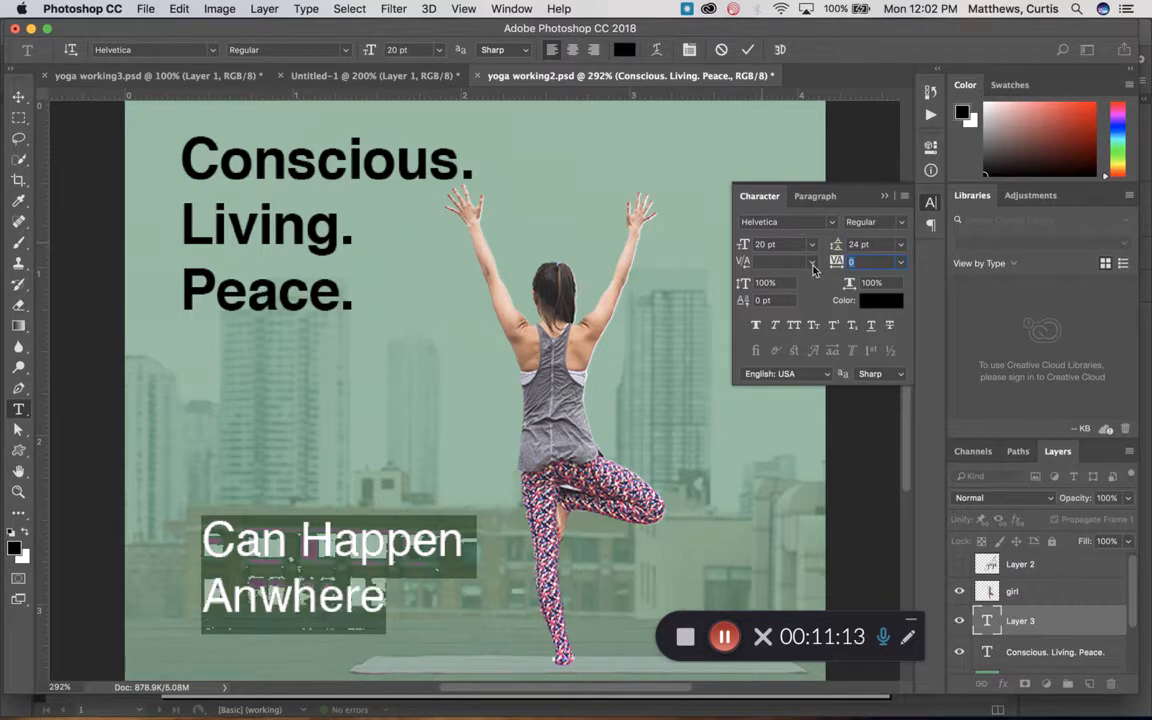
pyautogui.click(812, 261)
pyautogui.click(800, 288)
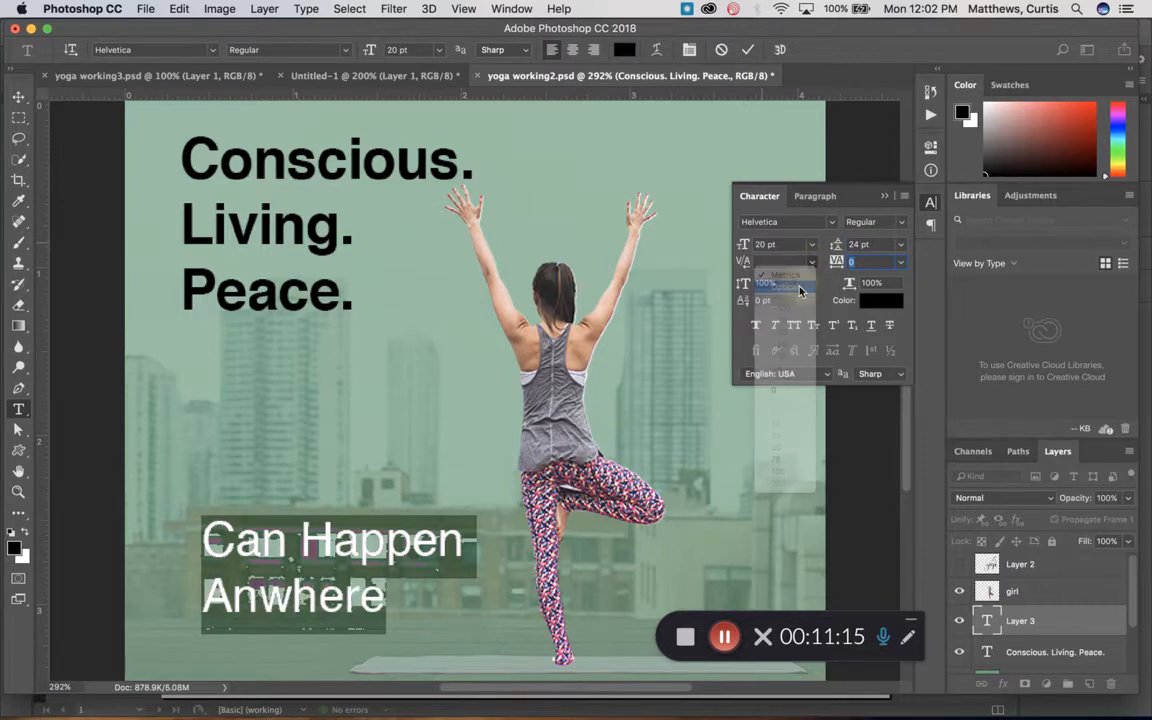
pyautogui.click(18, 97)
# Step: Move the "Conscious. Living. Peace." headline closer to the photo's upper-left corner, leaving a small margin
pyautogui.click(210, 215)
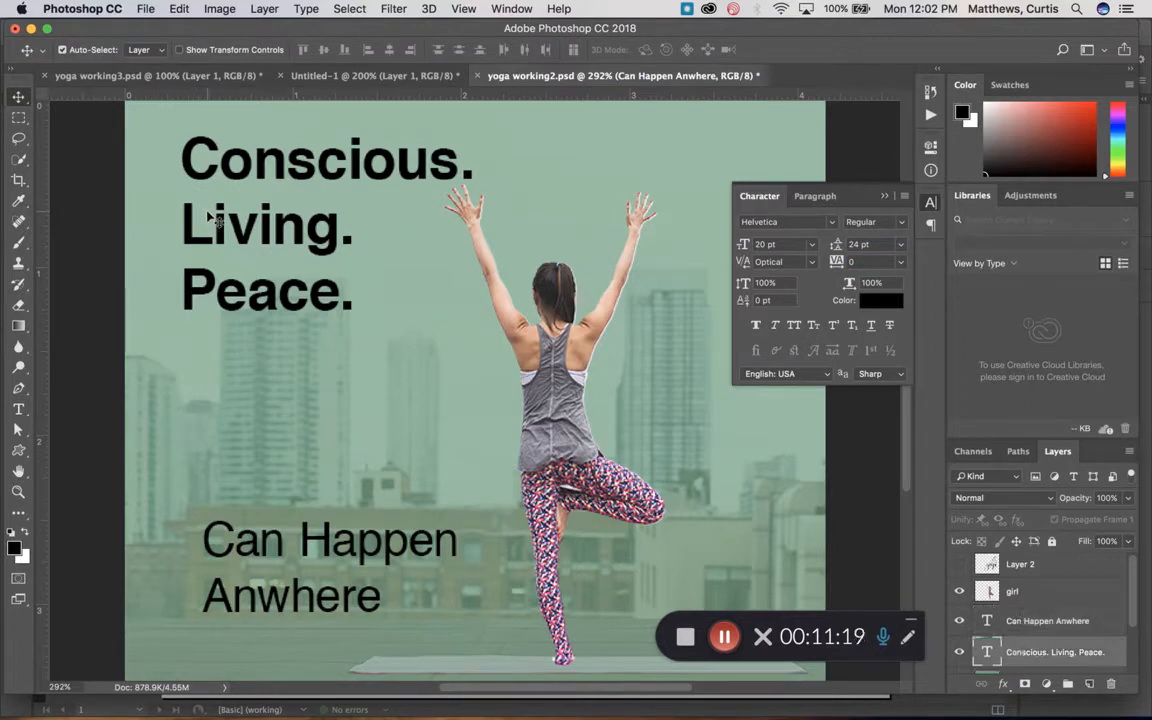
pyautogui.moveTo(210, 215); pyautogui.dragTo(195, 166)
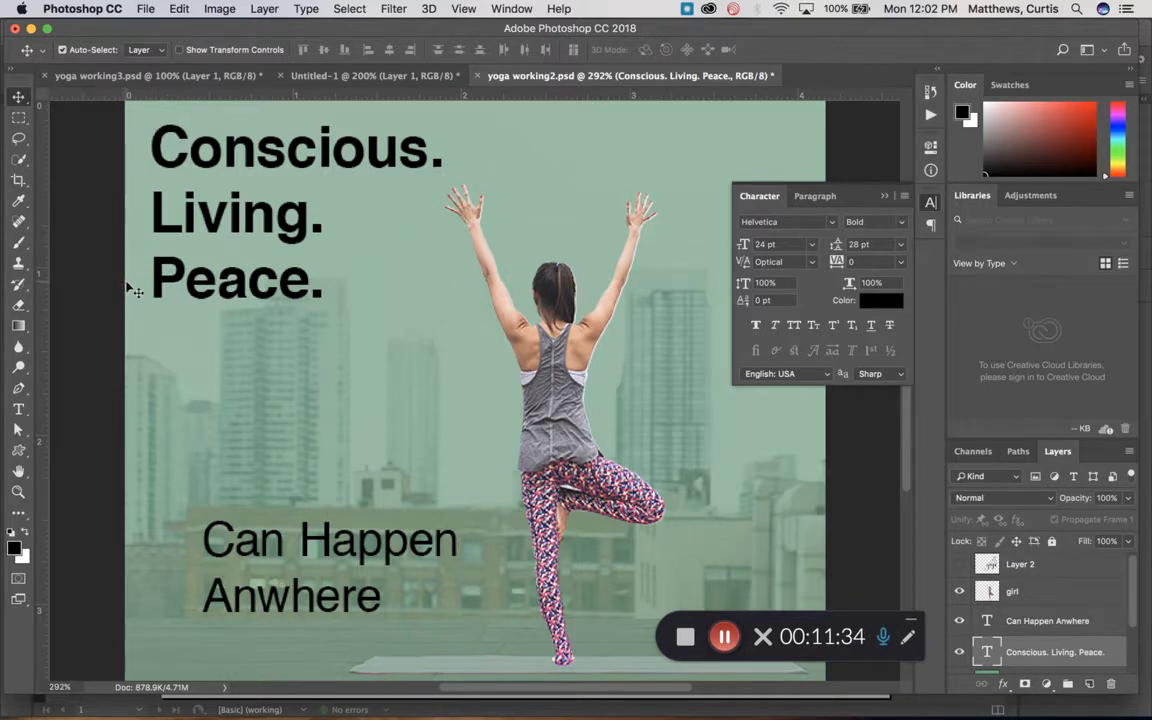
pyautogui.press('Right')
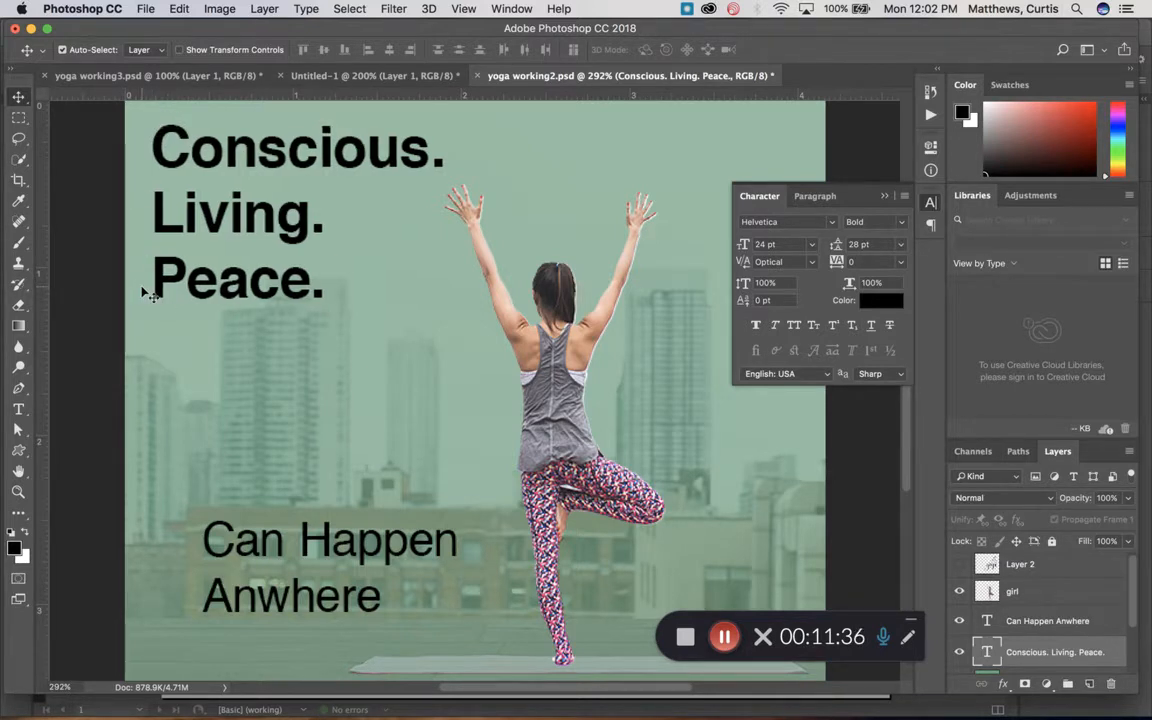
# Step: Move "Can Happen Anwhere" about 0.285 in left and 0.271 in down to align with the headline's left edge, and nudge it slightly up
pyautogui.click(284, 558)
pyautogui.moveTo(283, 558); pyautogui.dragTo(233, 596)
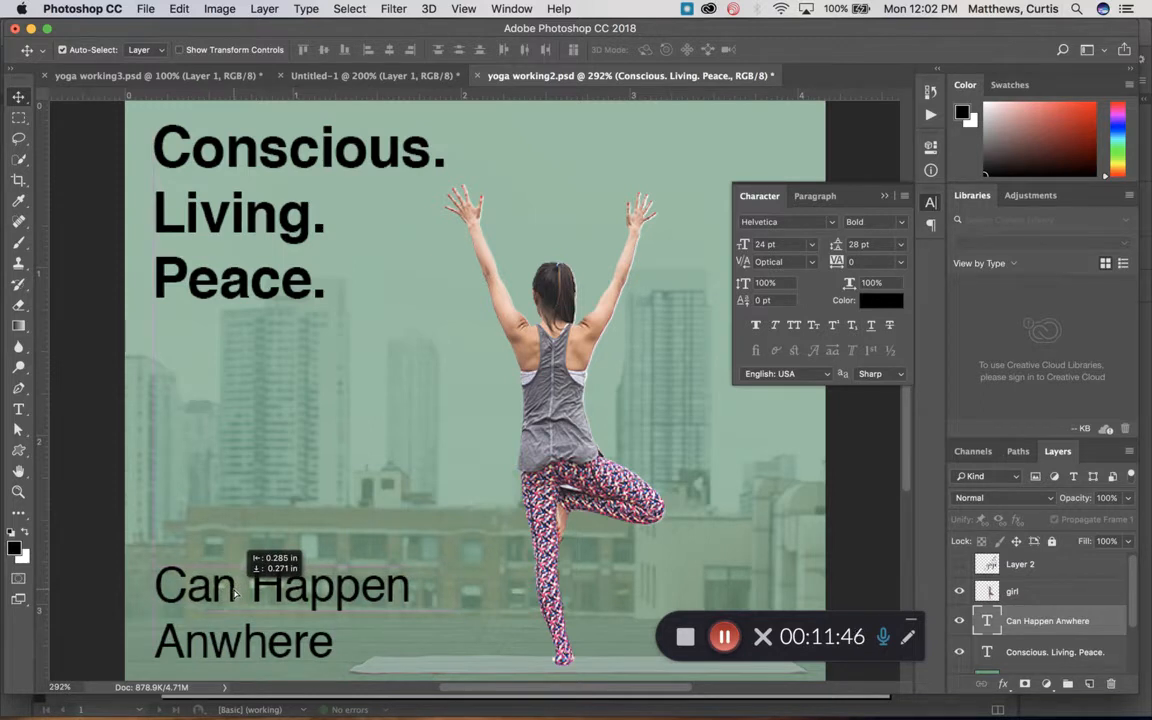
pyautogui.moveTo(235, 594); pyautogui.dragTo(219, 617)
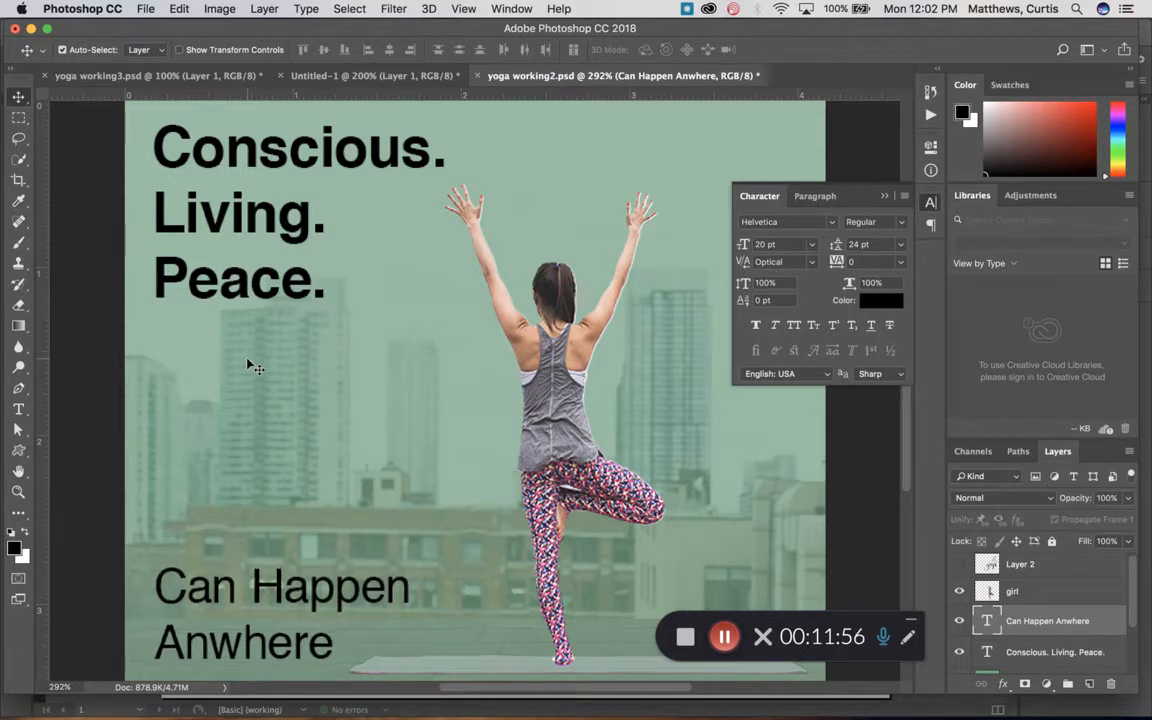
pyautogui.press('Up')
pyautogui.press('Up')
pyautogui.press('Up')
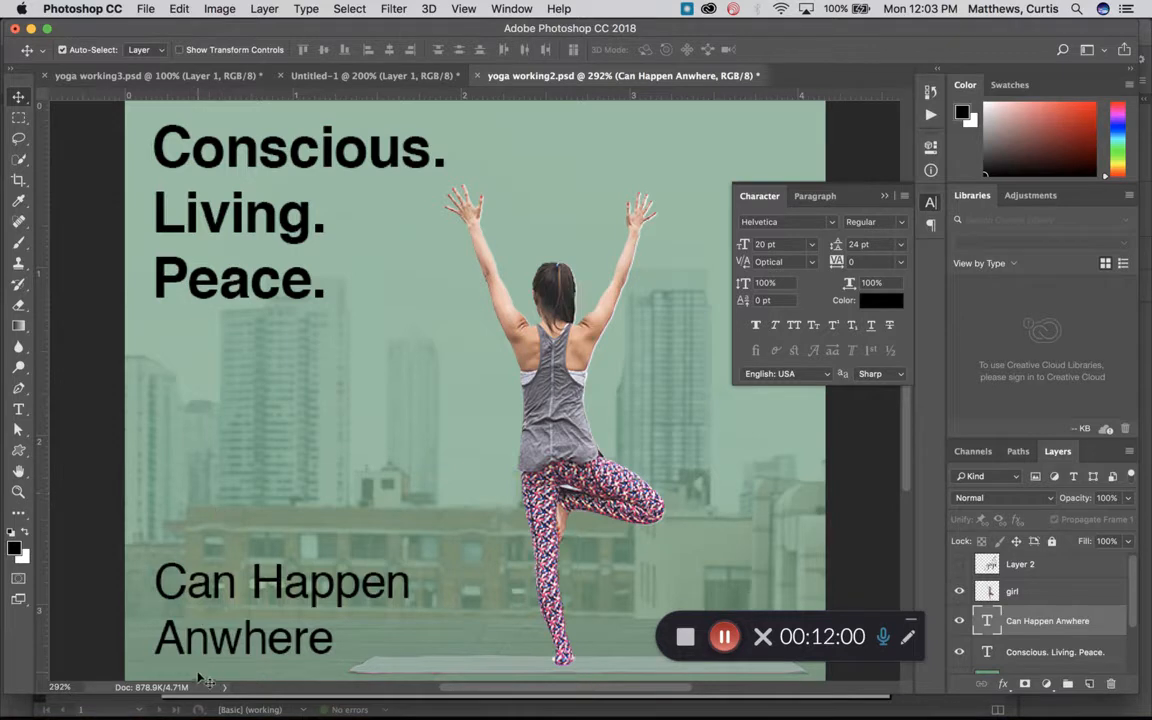
pyautogui.press('Up')
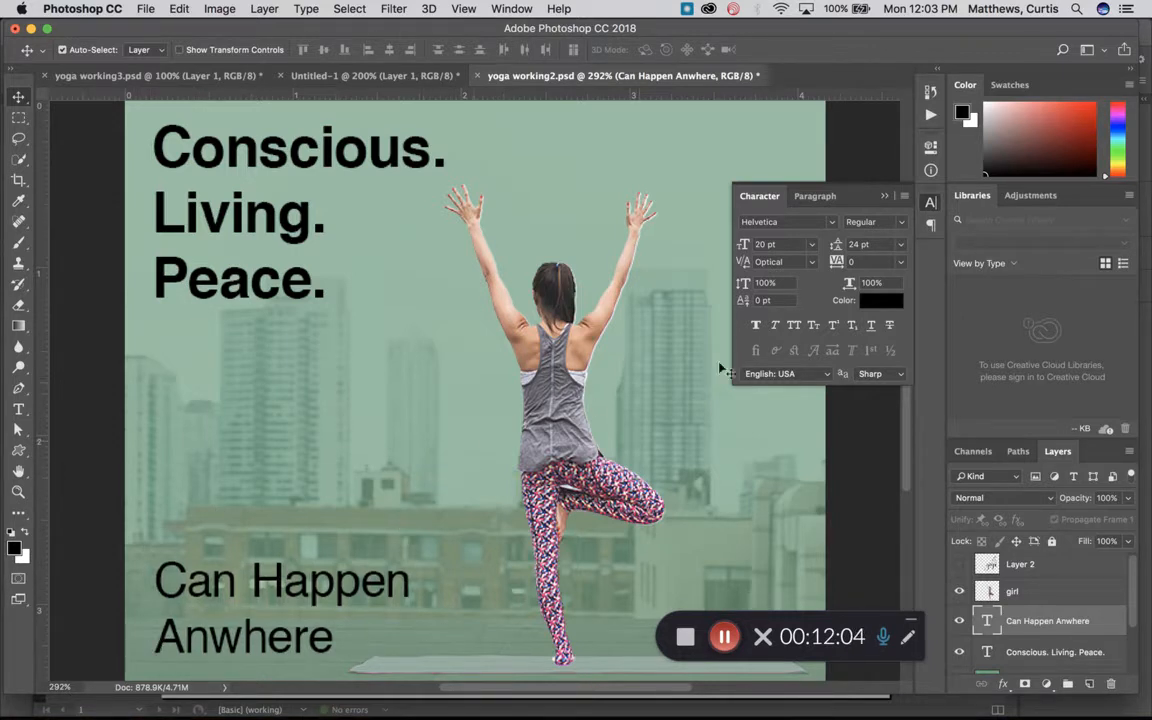
# Step: Make the yoga logo on Layer 2 visible, convert that layer to a smart object, and hide it again
pyautogui.click(884, 196)
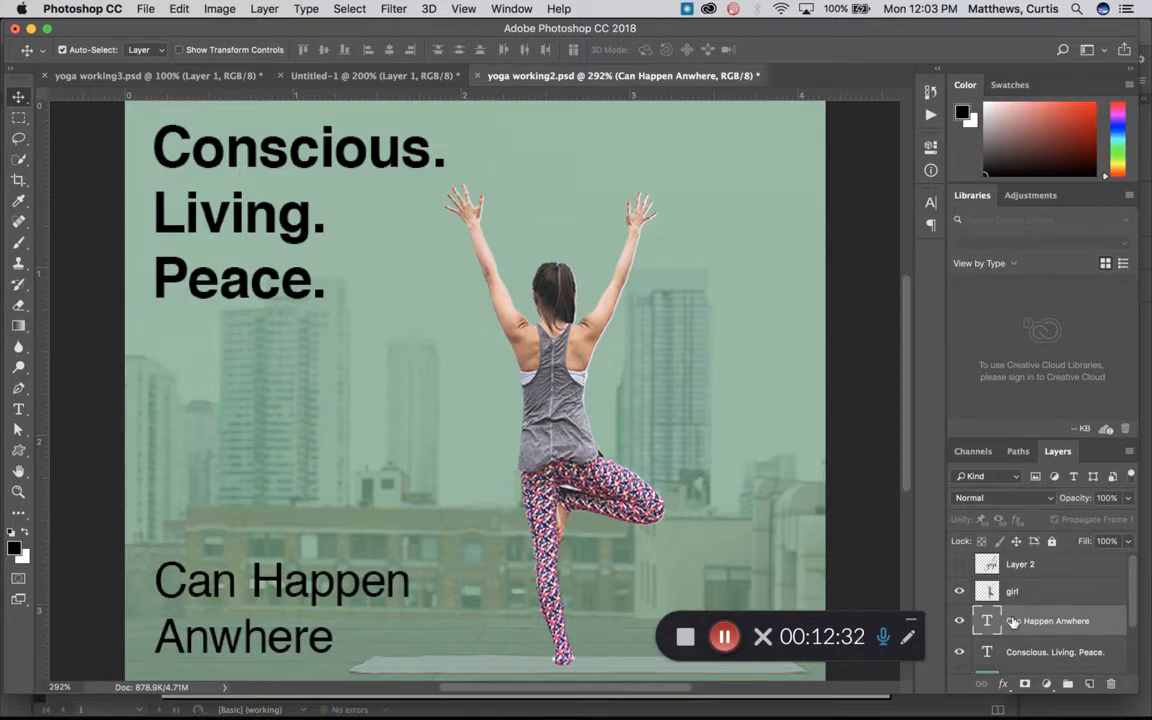
pyautogui.click(1028, 567)
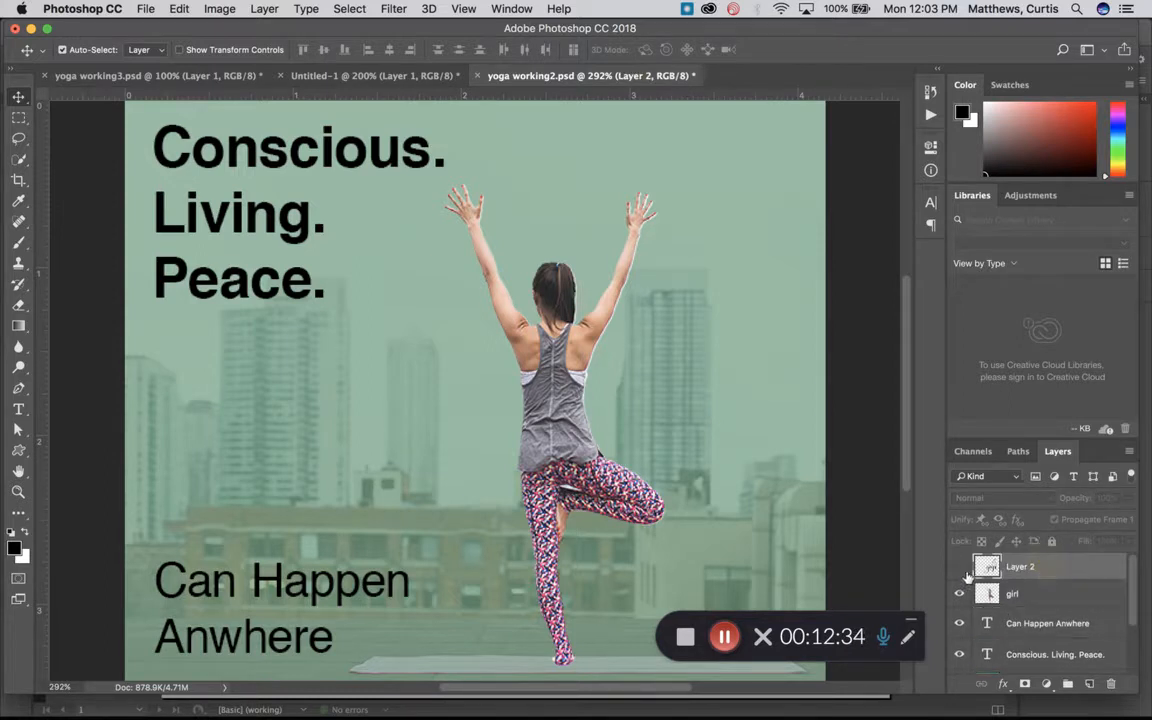
pyautogui.click(959, 567)
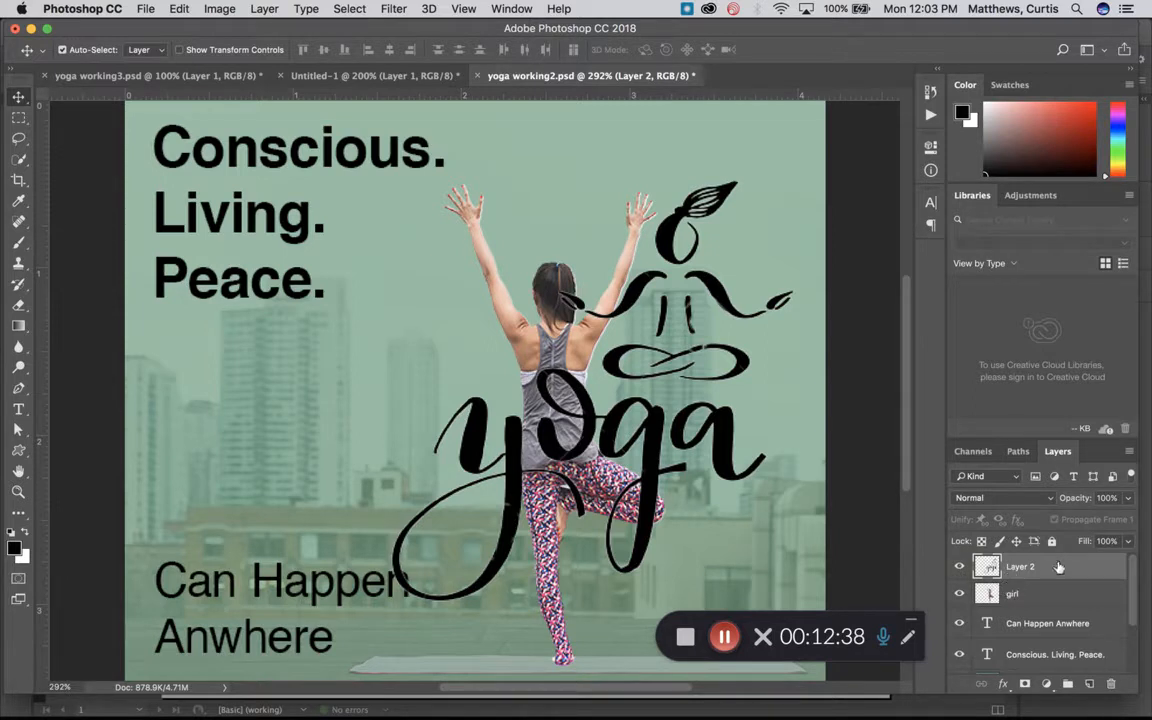
pyautogui.moveTo(1132, 585)
pyautogui.mouseDown()
pyautogui.moveTo(1138, 630)
pyautogui.moveTo(1132, 572)
pyautogui.mouseUp()
pyautogui.click(1130, 454)
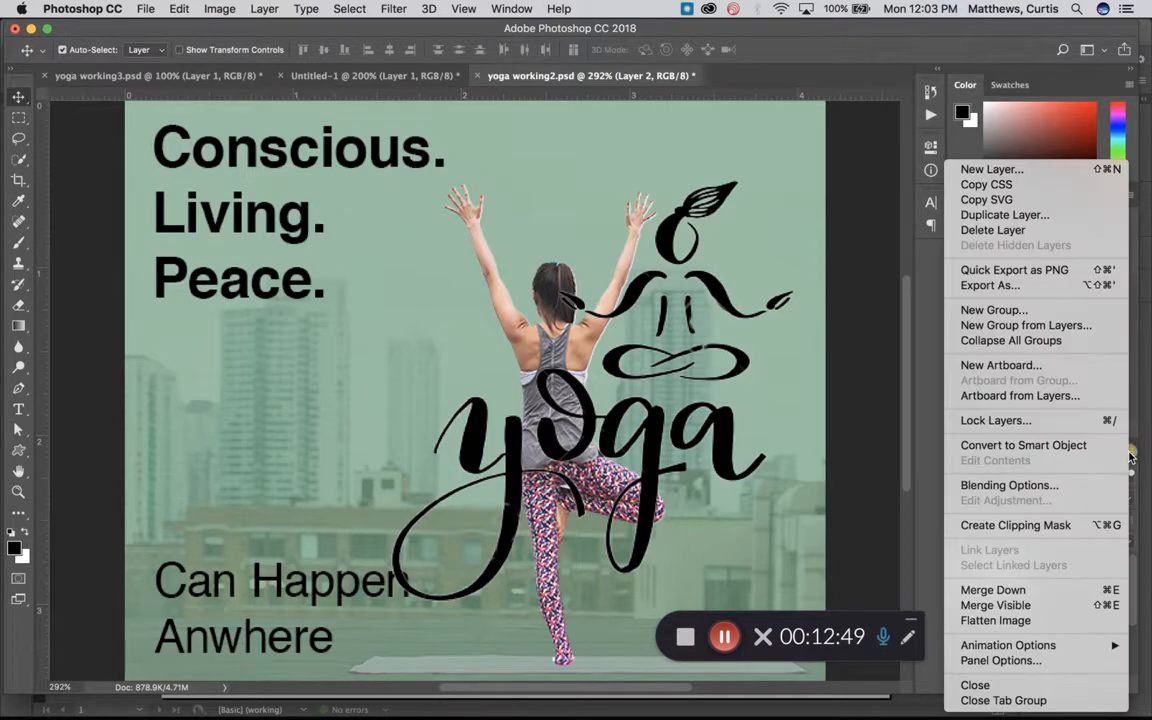
pyautogui.click(1078, 455)
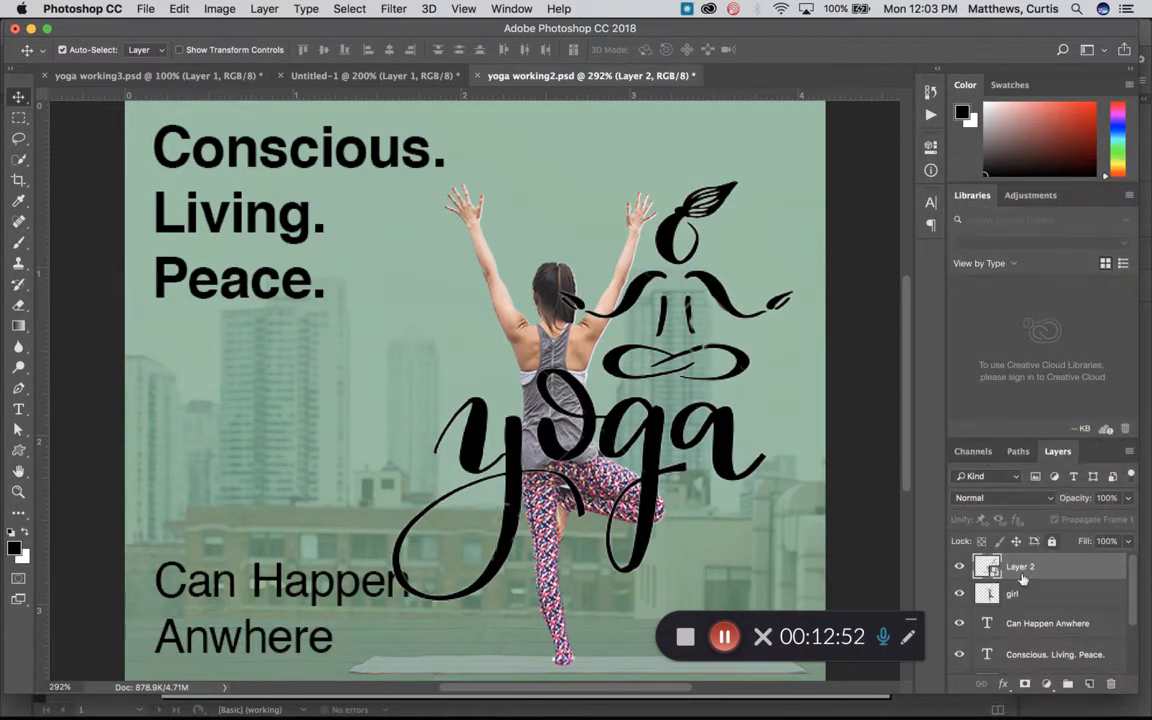
pyautogui.click(959, 567)
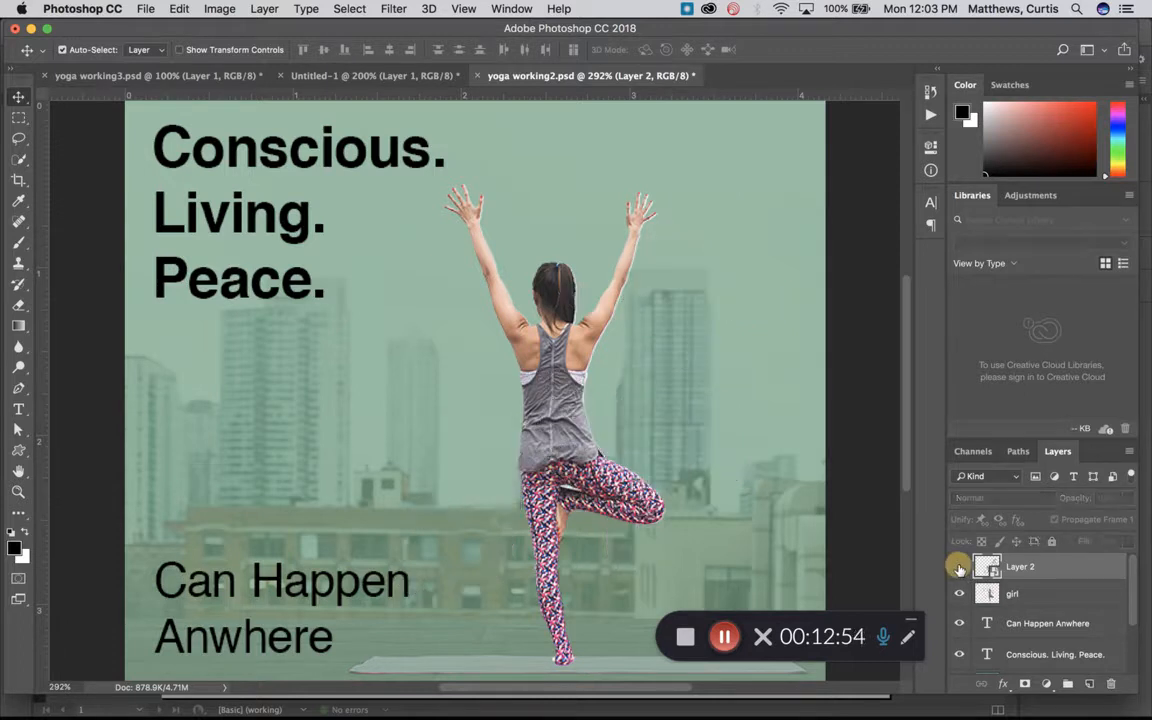
# Step: Convert the girl layer to a smart object, then briefly show Layer 2 and hide it again
pyautogui.click(1029, 597)
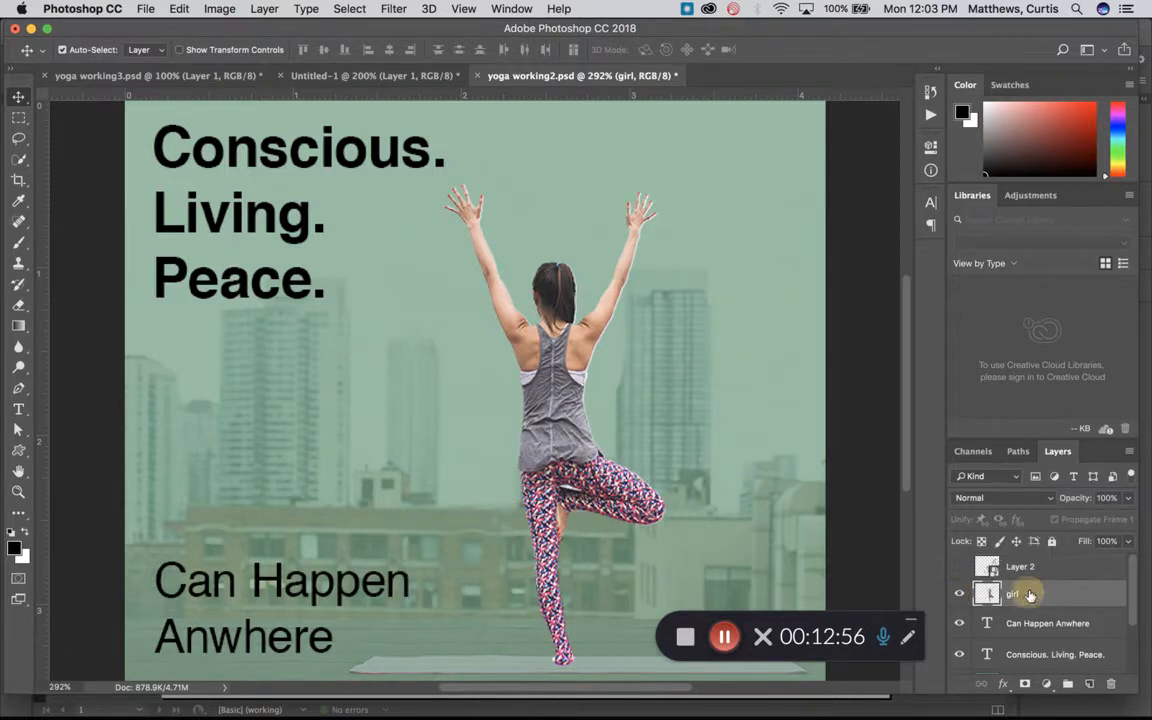
pyautogui.click(1127, 457)
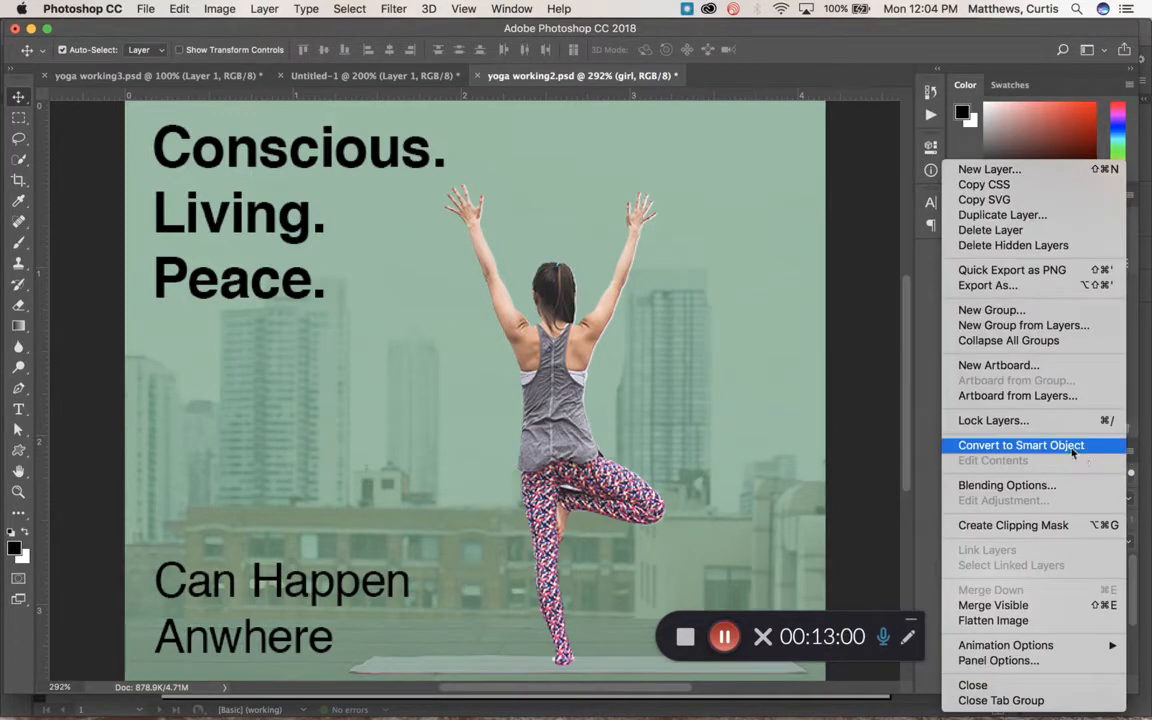
pyautogui.click(1072, 447)
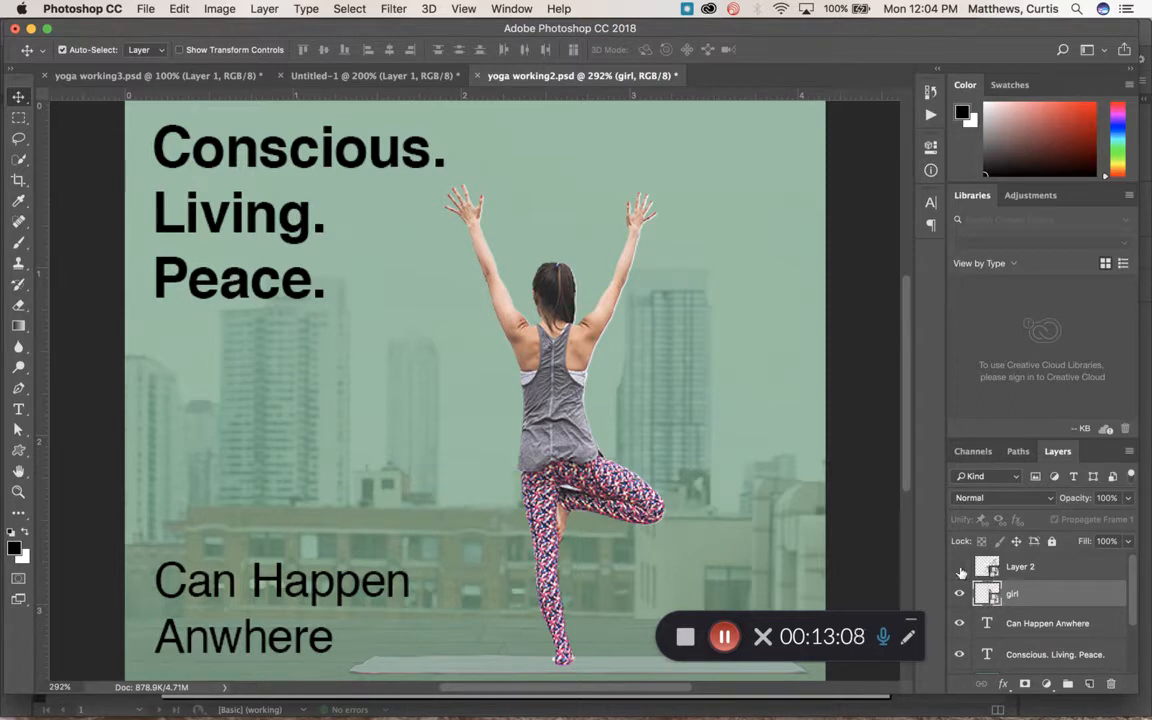
pyautogui.click(960, 567)
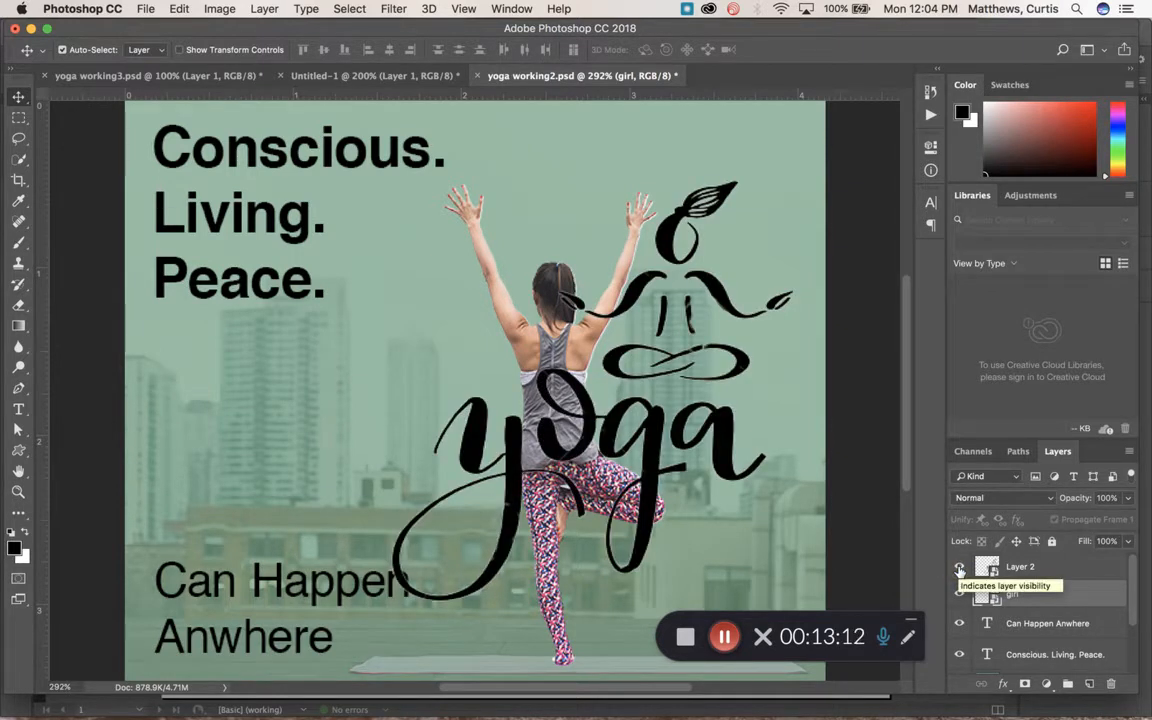
pyautogui.click(960, 567)
# Step: Convert the green tint layer to a smart object
pyautogui.scroll(-1, 1064, 612)
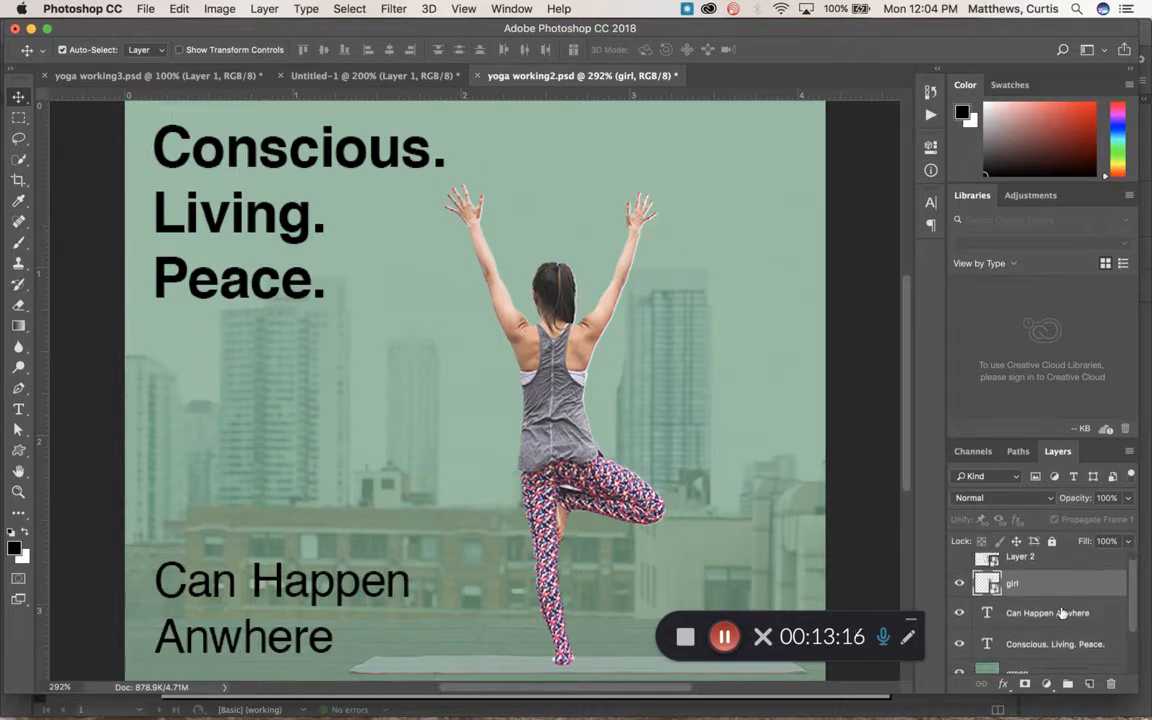
pyautogui.scroll(-5, 1062, 612)
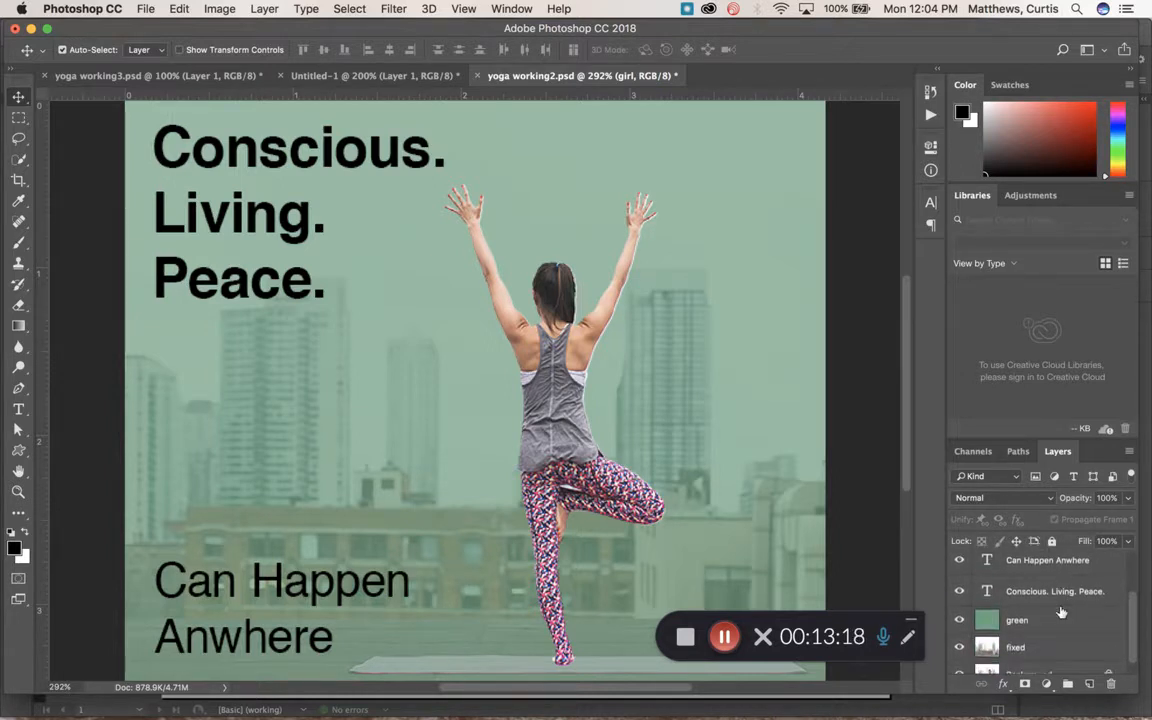
pyautogui.click(1061, 615)
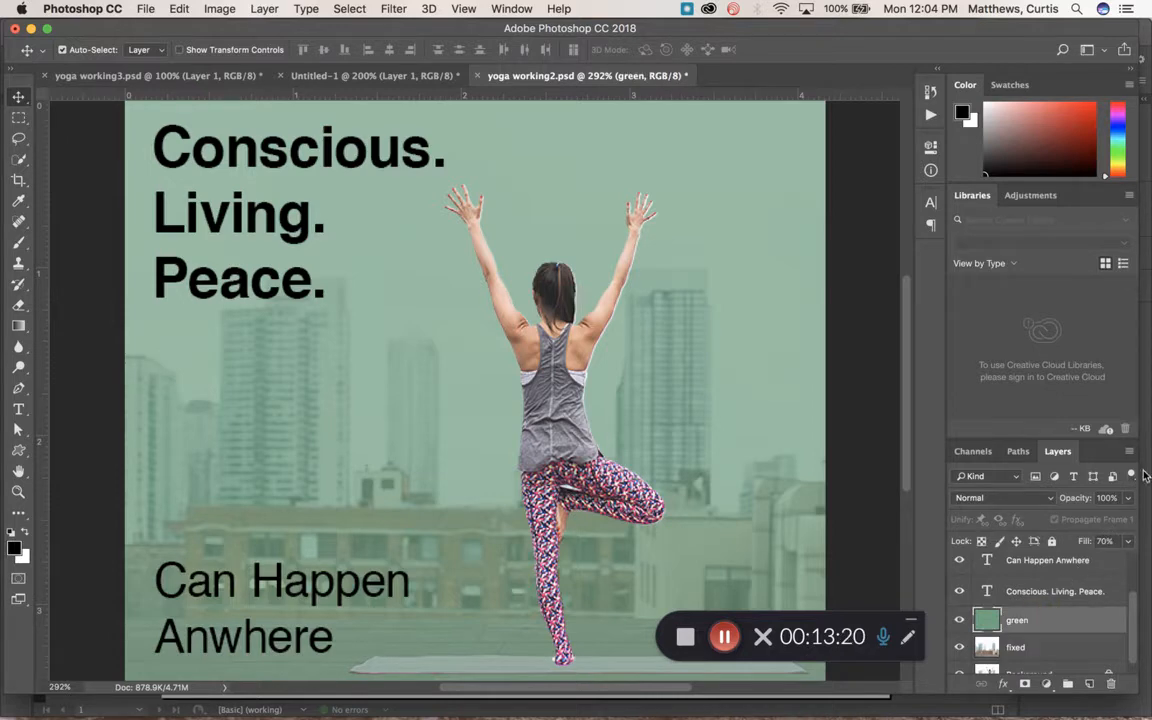
pyautogui.click(1129, 451)
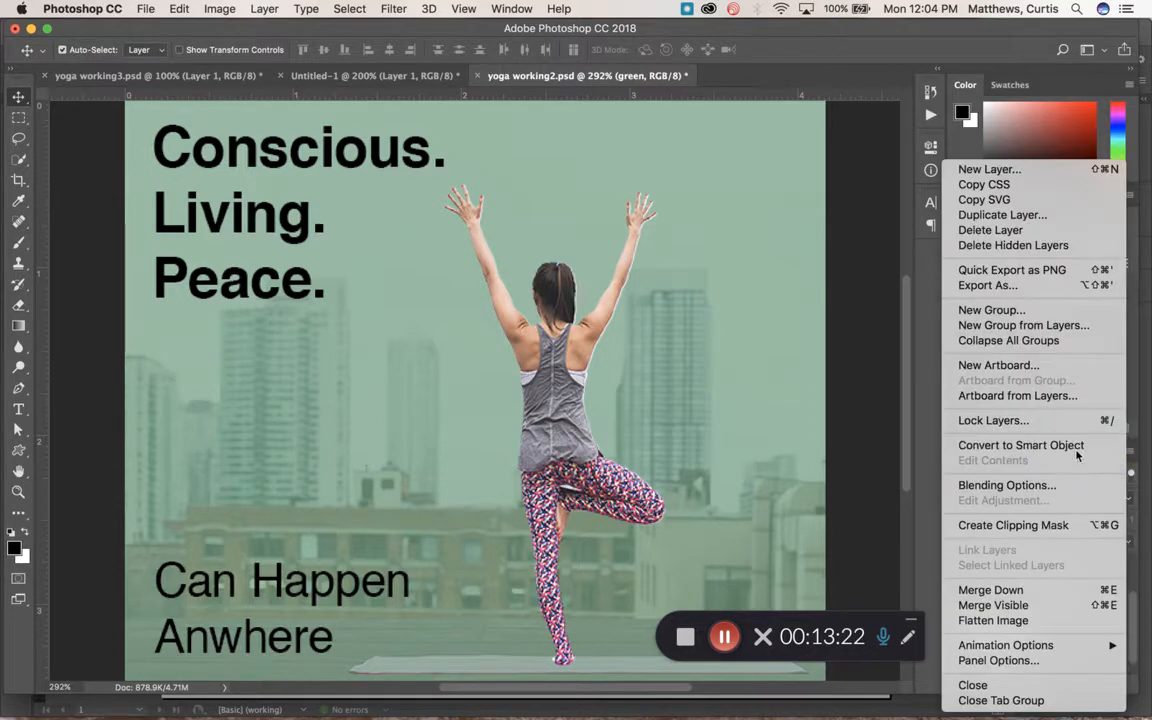
pyautogui.click(1077, 450)
# Step: Convert the fixed background photo layer to a smart object
pyautogui.click(1062, 649)
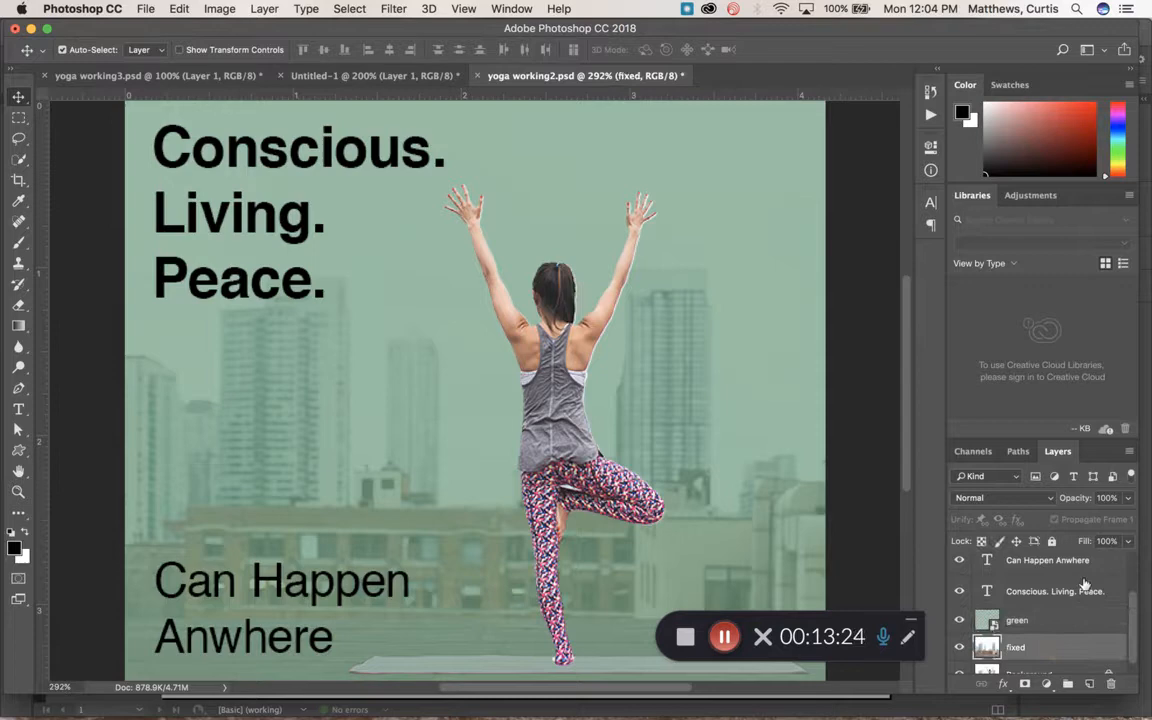
pyautogui.click(1129, 451)
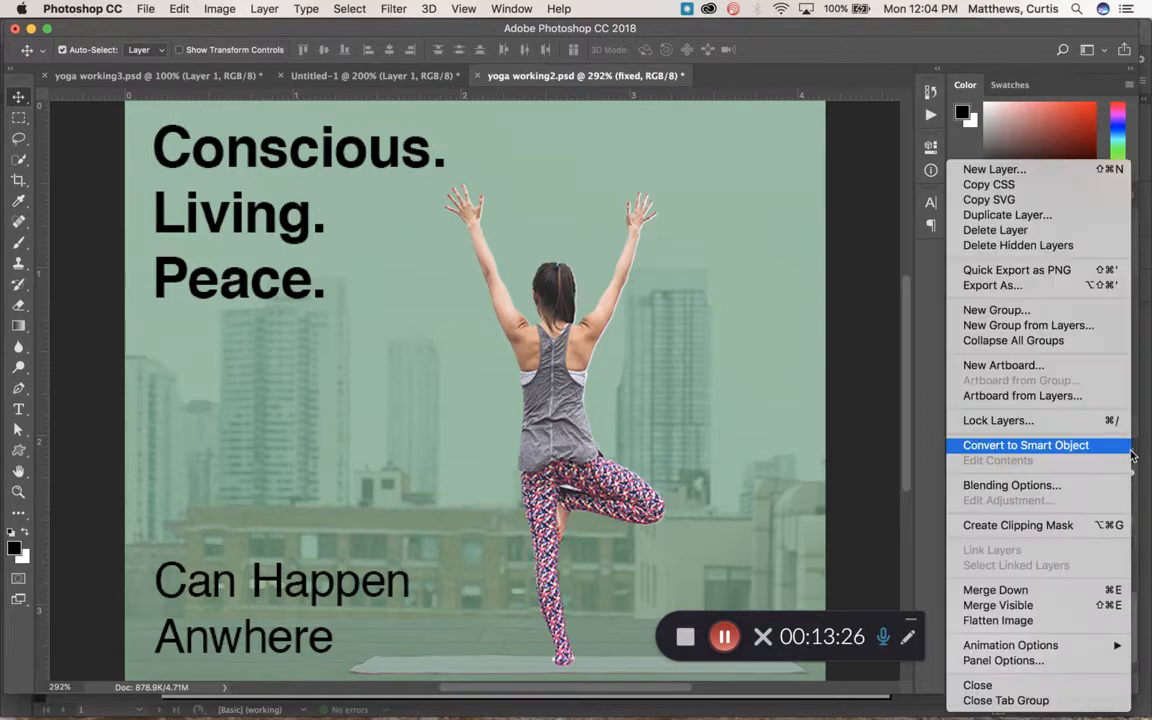
pyautogui.click(1055, 446)
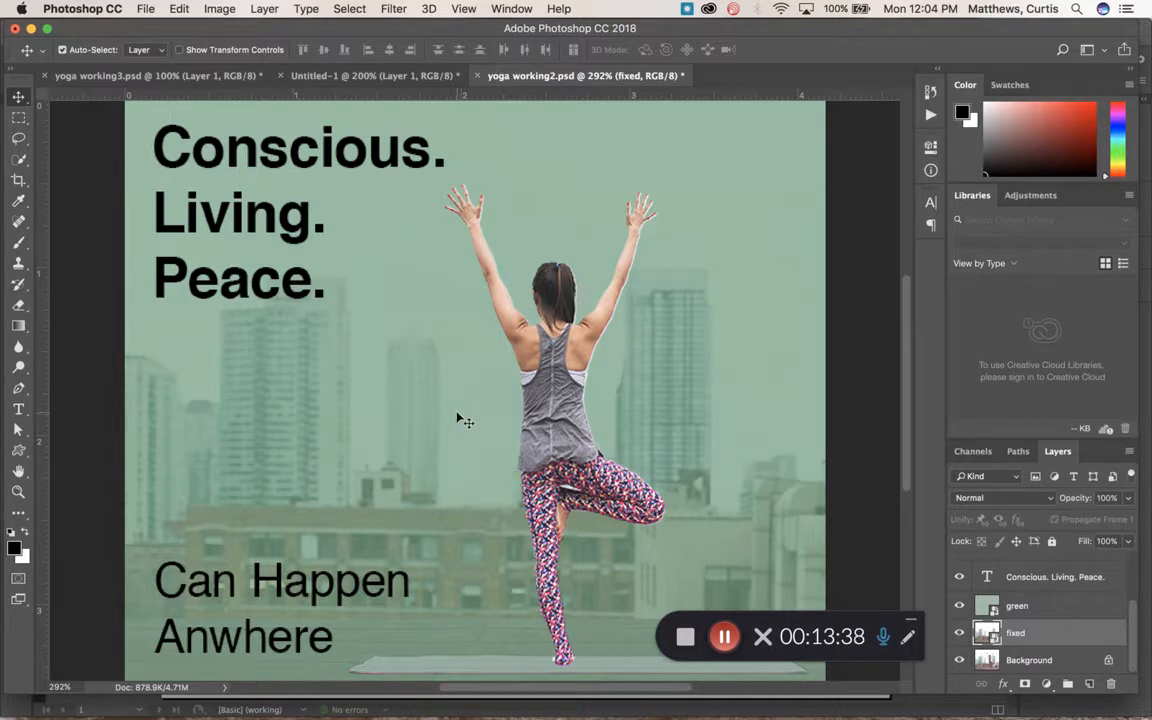
# Step: Open the Timeline, create a video timeline from the layers, and fit the whole ad in view at 100%
pyautogui.click(510, 9)
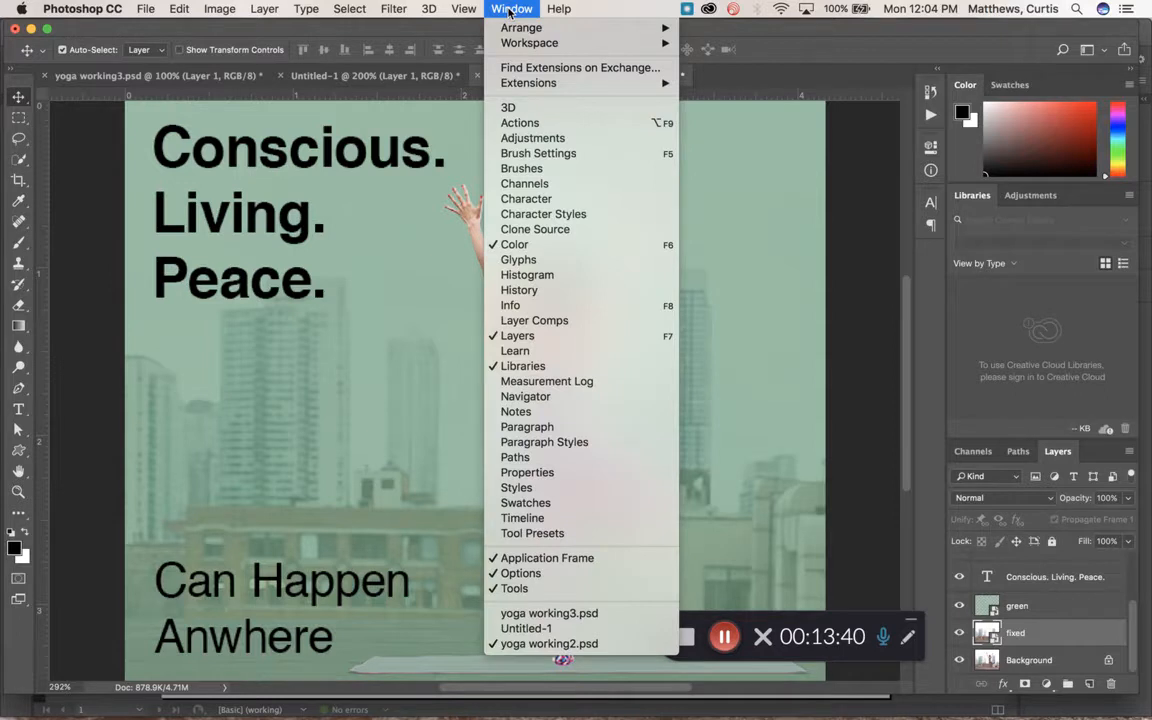
pyautogui.click(519, 518)
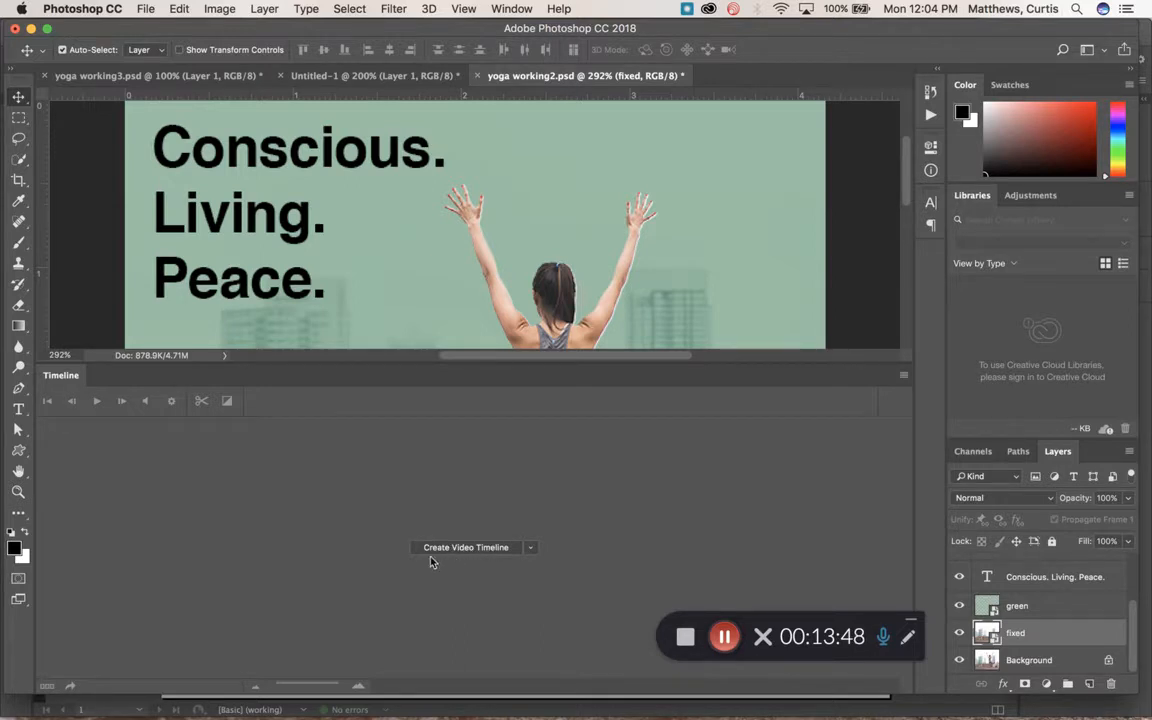
pyautogui.click(531, 549)
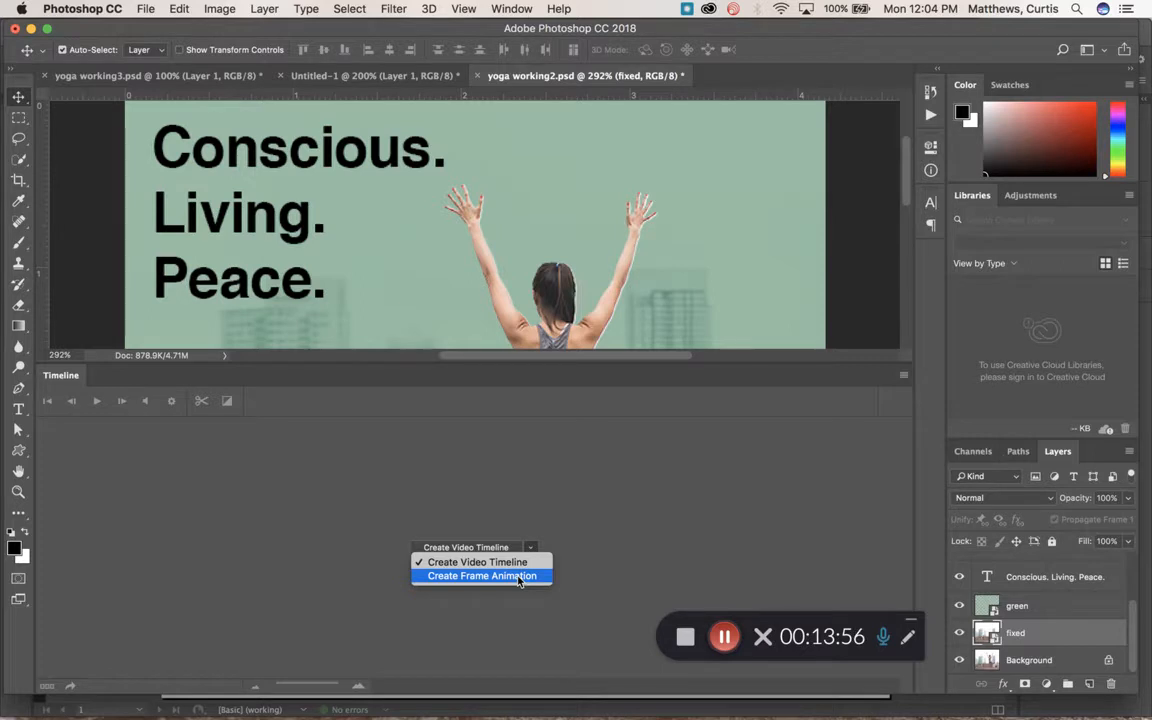
pyautogui.click(445, 562)
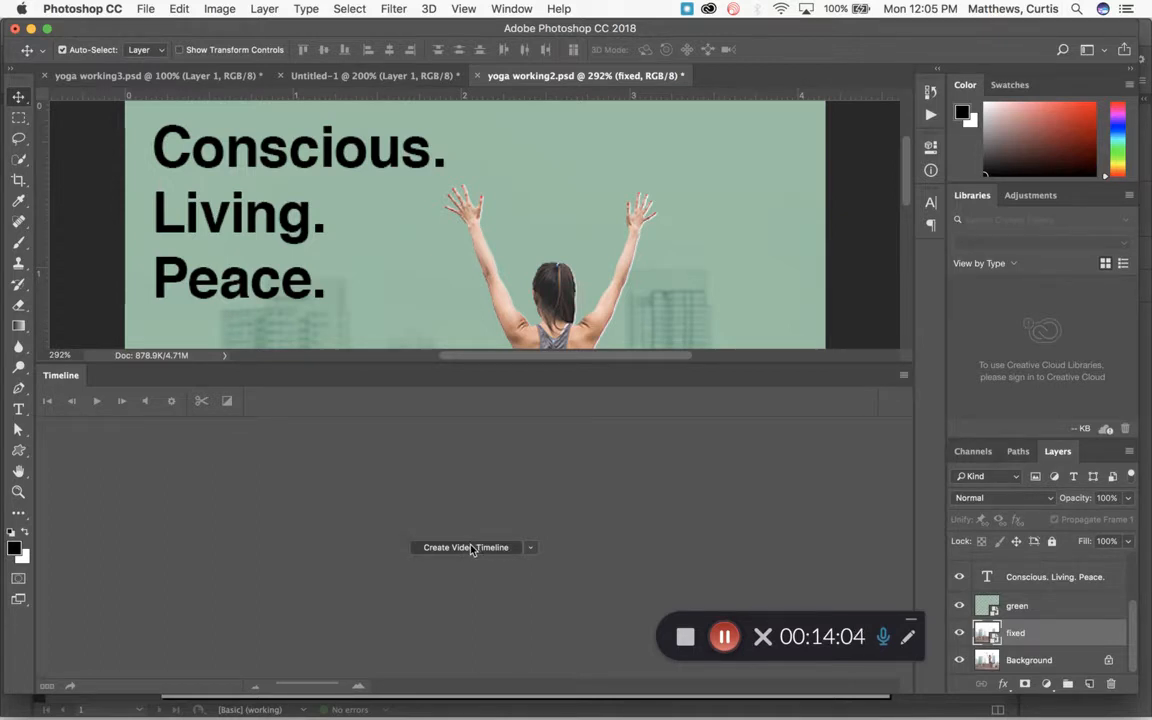
pyautogui.click(472, 548)
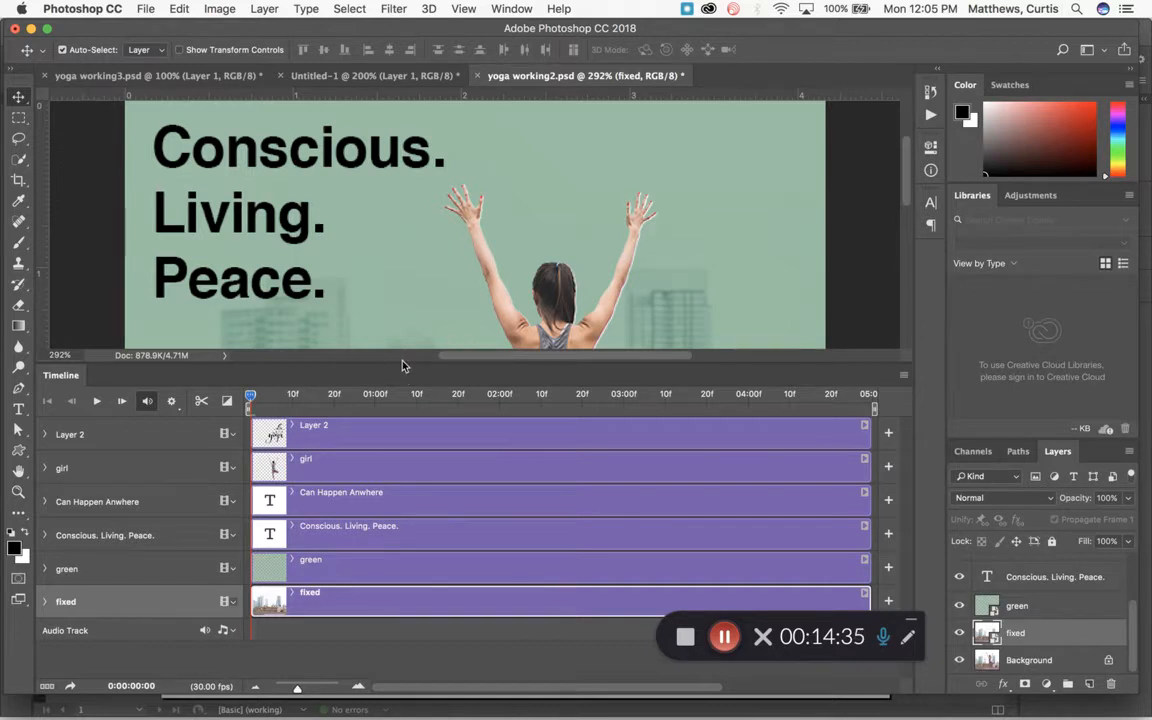
pyautogui.moveTo(400, 363)
pyautogui.mouseDown()
pyautogui.moveTo(393, 410)
pyautogui.moveTo(390, 372)
pyautogui.mouseUp()
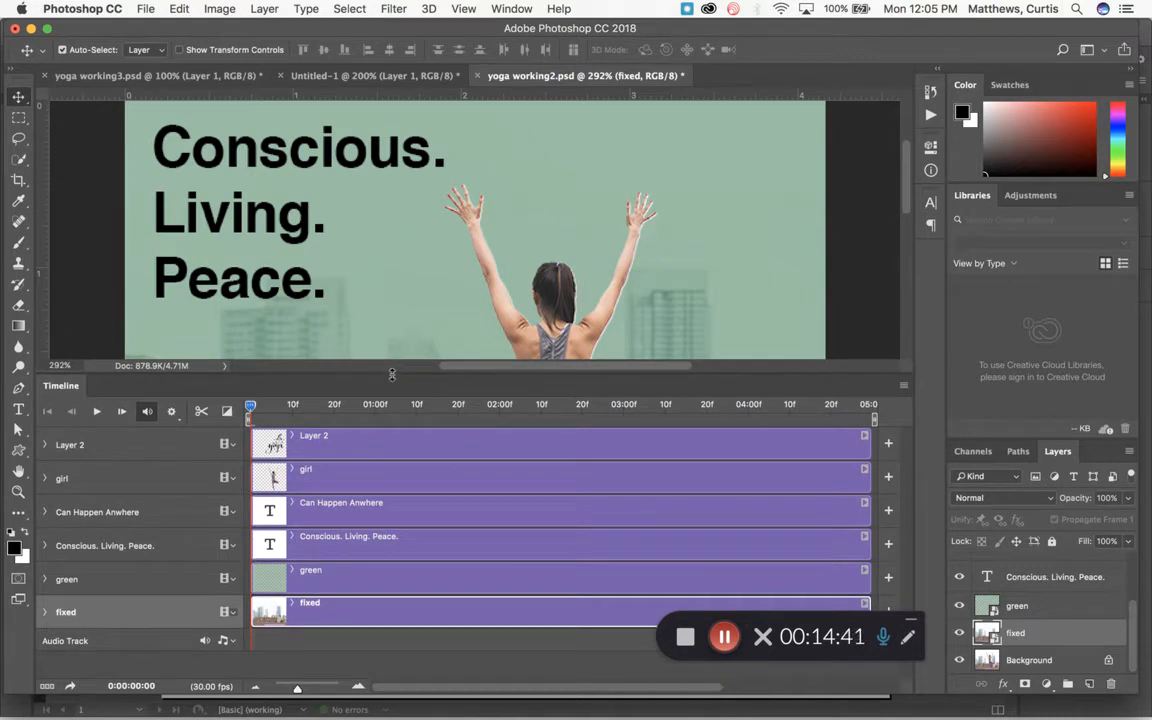
pyautogui.moveTo(394, 372)
pyautogui.mouseDown()
pyautogui.moveTo(392, 383)
pyautogui.moveTo(392, 371)
pyautogui.mouseUp()
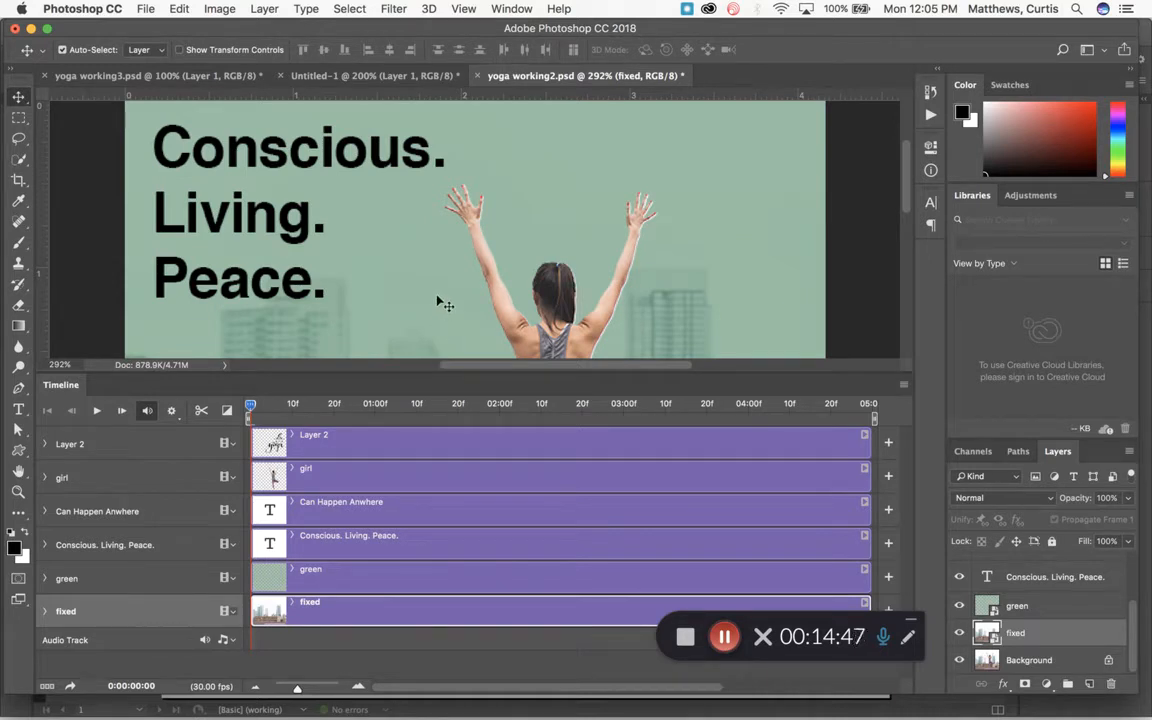
pyautogui.press('super+minus')
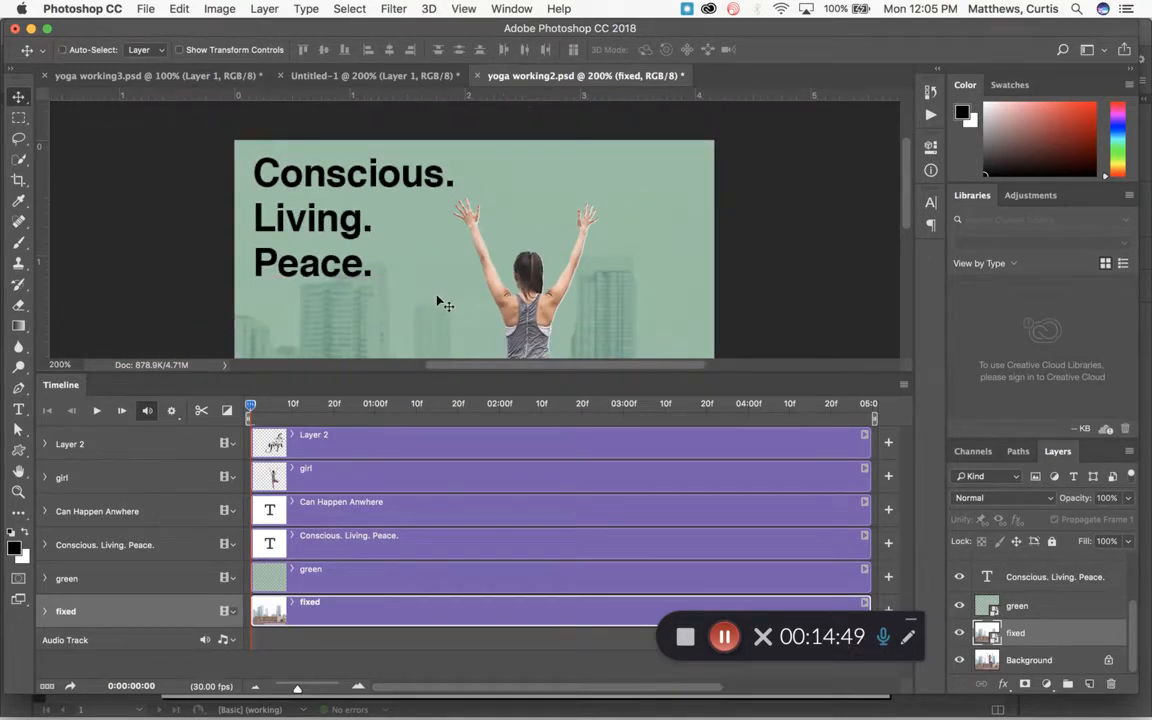
pyautogui.press('super+minus')
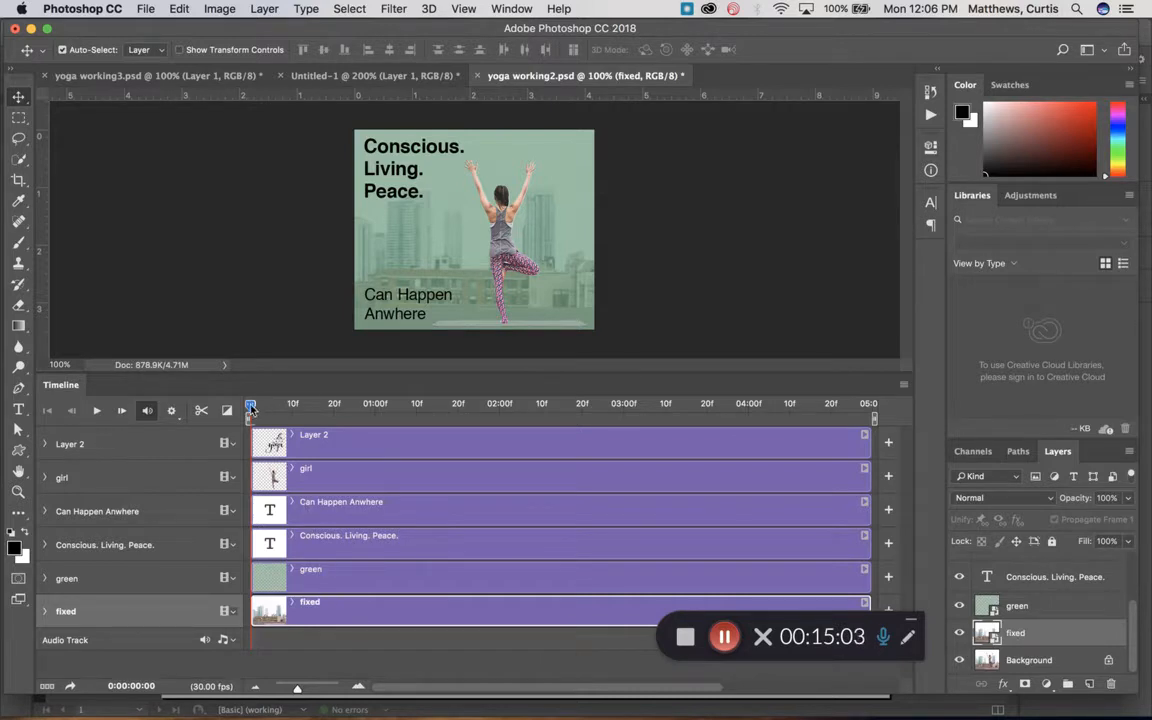
# Step: Examine the video timeline by scrubbing the playhead from the start and enlarging and reducing the time scale
pyautogui.moveTo(250, 412)
pyautogui.mouseDown()
pyautogui.moveTo(478, 410)
pyautogui.moveTo(250, 405)
pyautogui.mouseUp()
pyautogui.moveTo(251, 406); pyautogui.dragTo(226, 405)
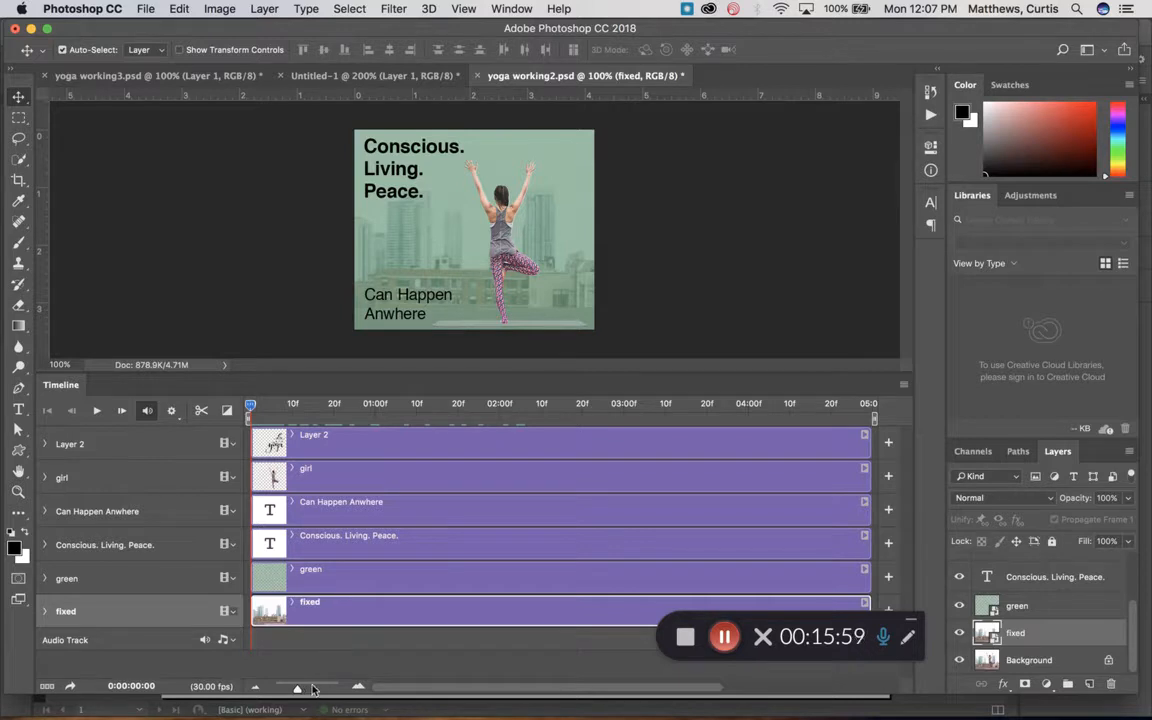
pyautogui.moveTo(297, 689); pyautogui.dragTo(348, 690)
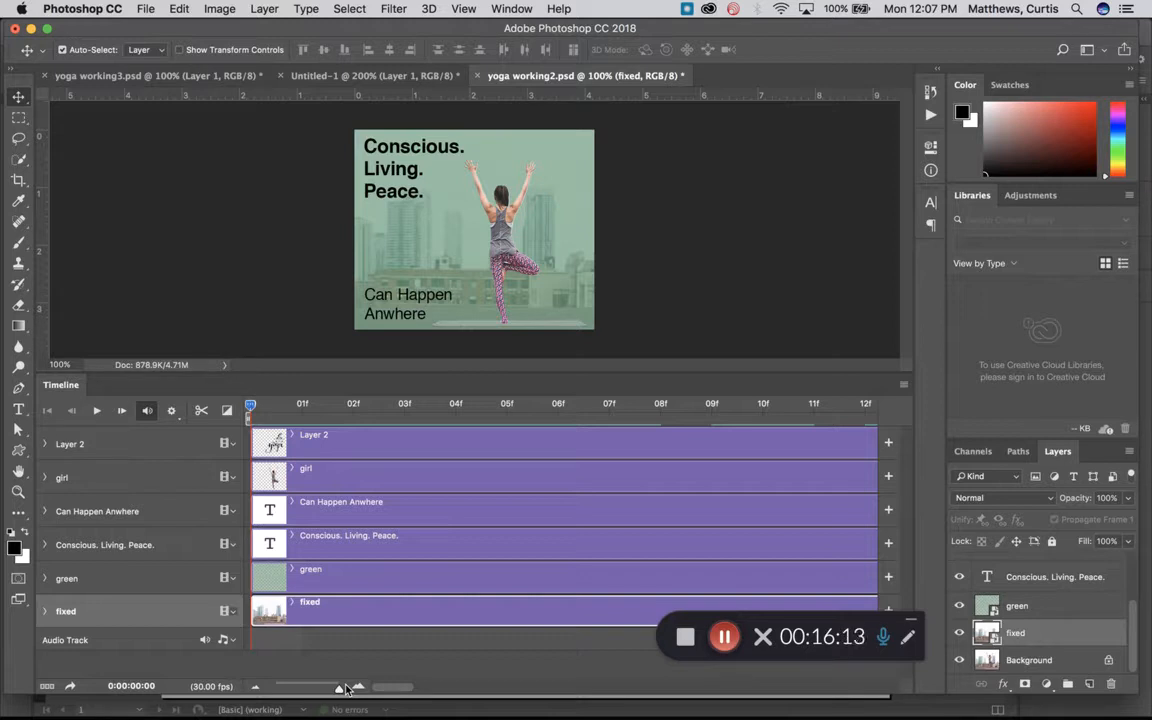
pyautogui.moveTo(345, 688); pyautogui.dragTo(296, 688)
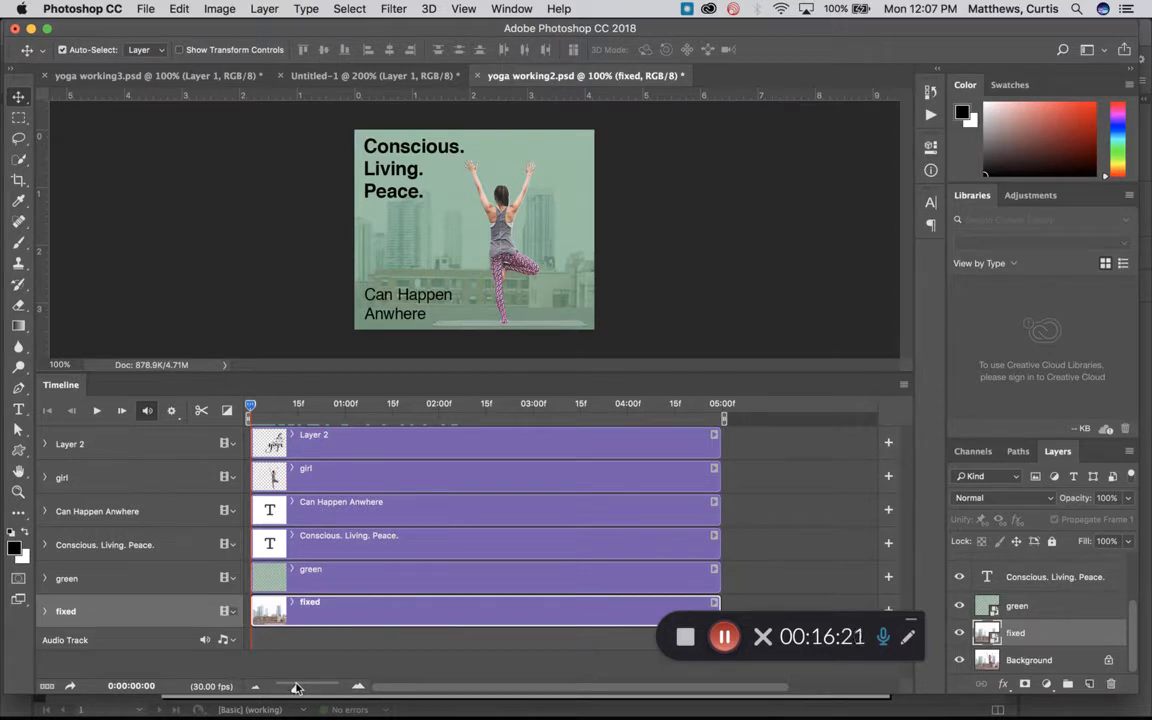
pyautogui.moveTo(296, 688); pyautogui.dragTo(299, 688)
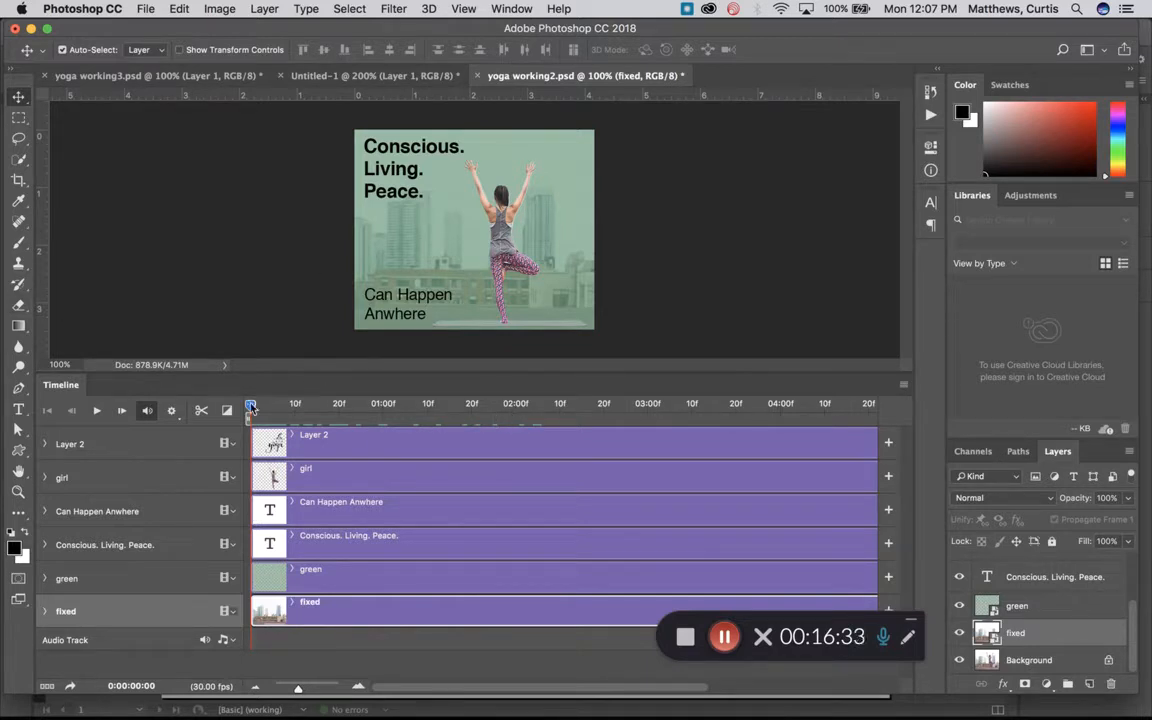
pyautogui.moveTo(254, 406)
pyautogui.mouseDown()
pyautogui.moveTo(298, 404)
pyautogui.moveTo(250, 404)
pyautogui.mouseUp()
# Step: Extend the end of the girl clip on the timeline to 08:00
pyautogui.moveTo(411, 692); pyautogui.dragTo(600, 692)
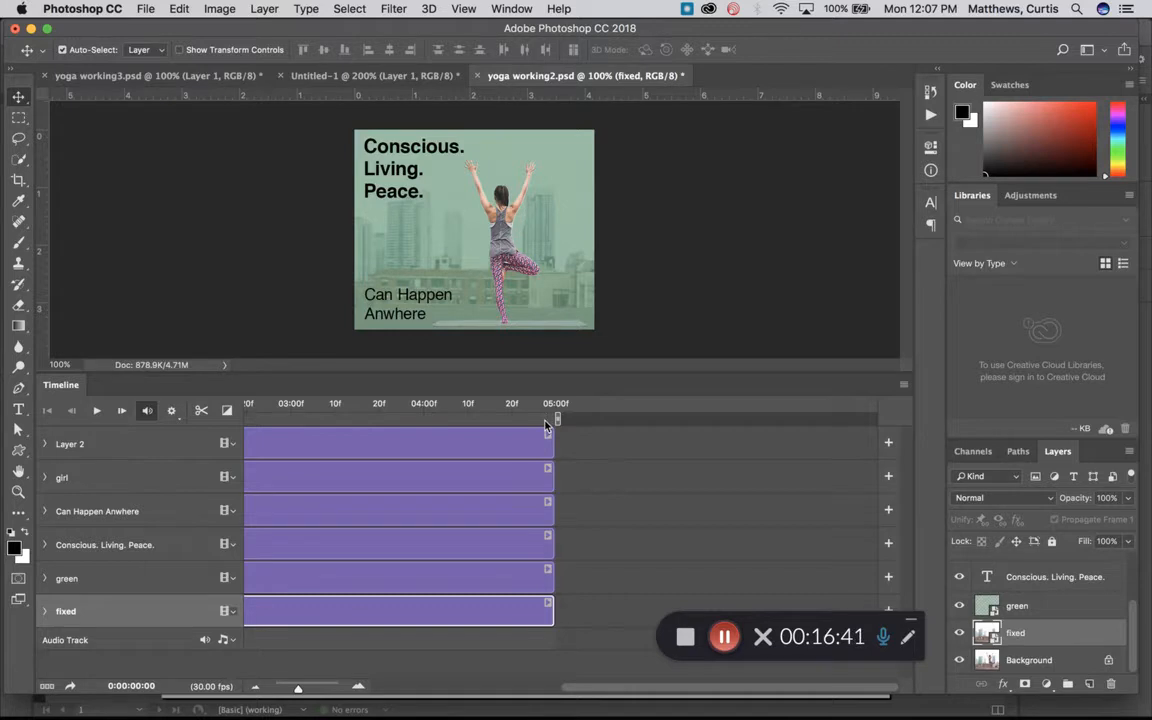
pyautogui.click(471, 483)
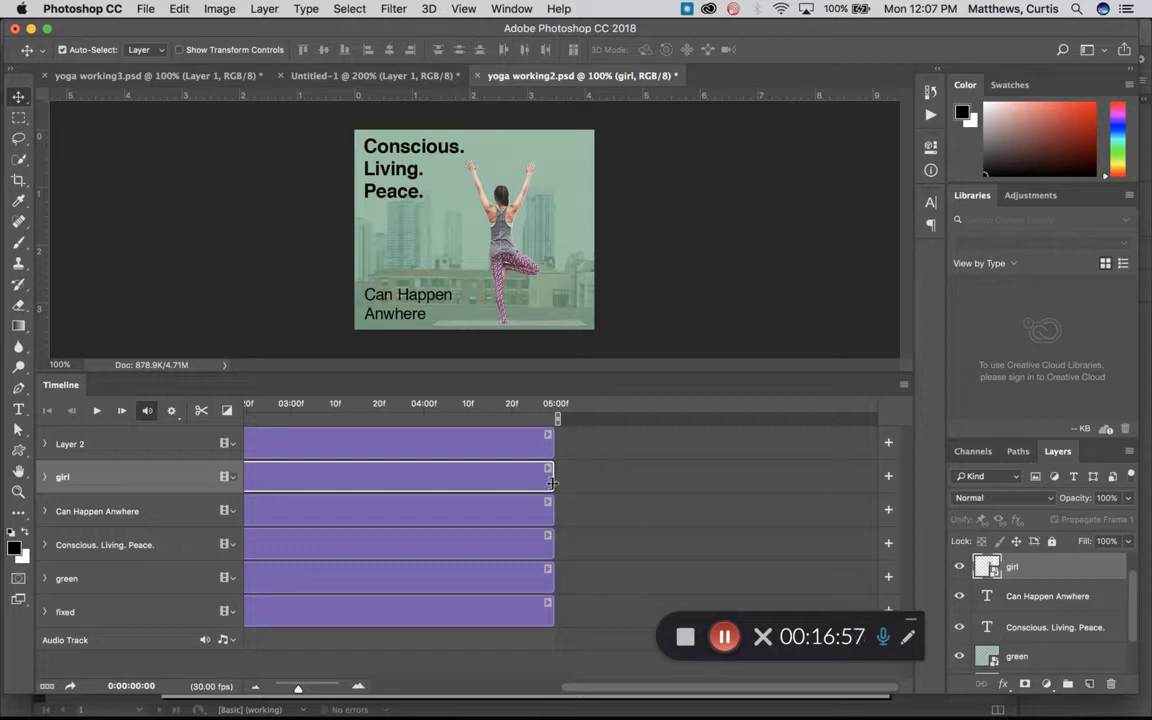
pyautogui.moveTo(552, 484); pyautogui.dragTo(866, 513)
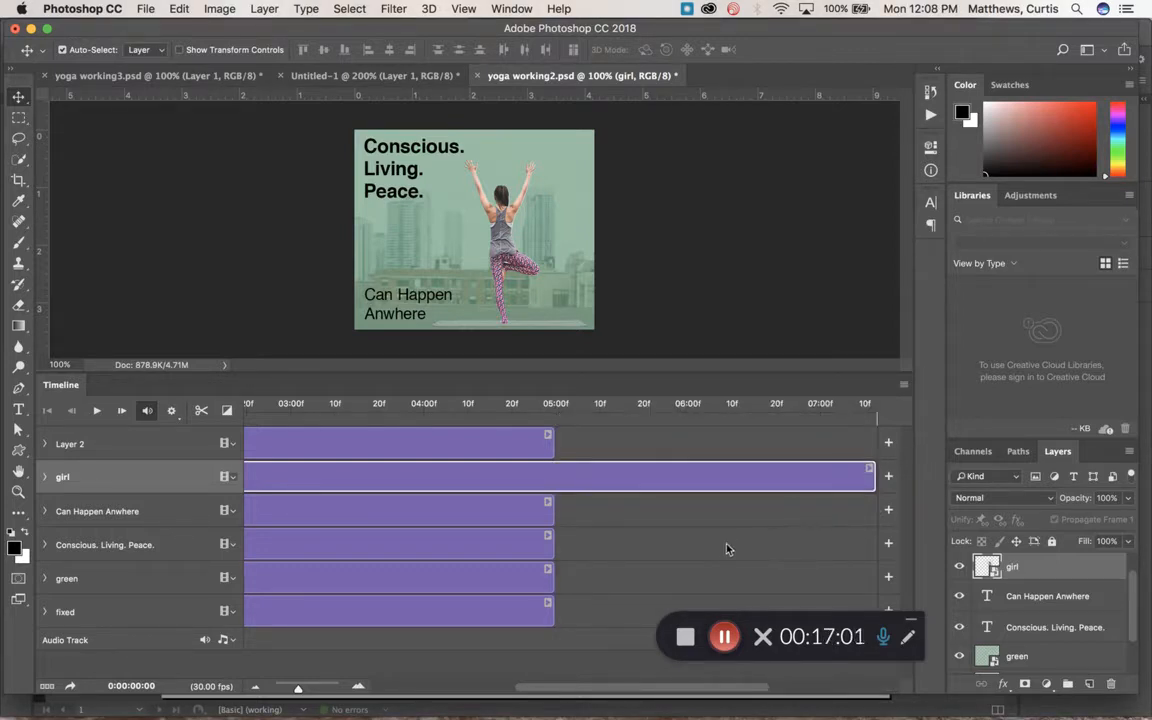
pyautogui.moveTo(653, 688); pyautogui.dragTo(752, 666)
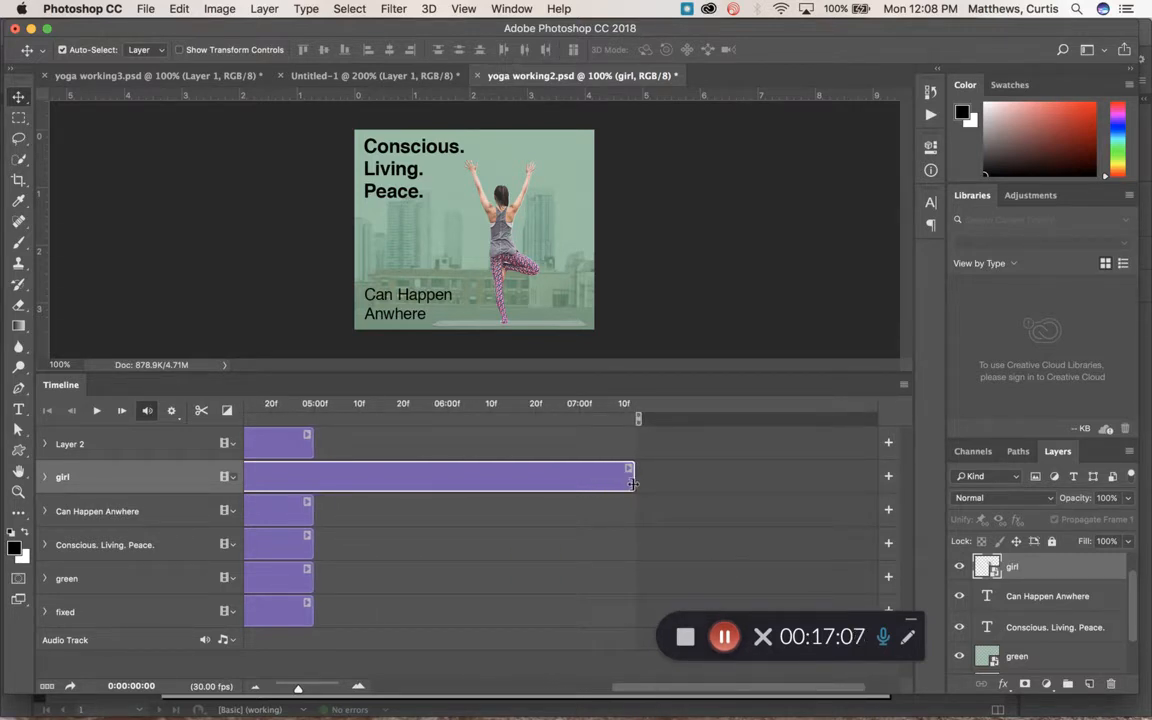
pyautogui.moveTo(632, 483); pyautogui.dragTo(701, 486)
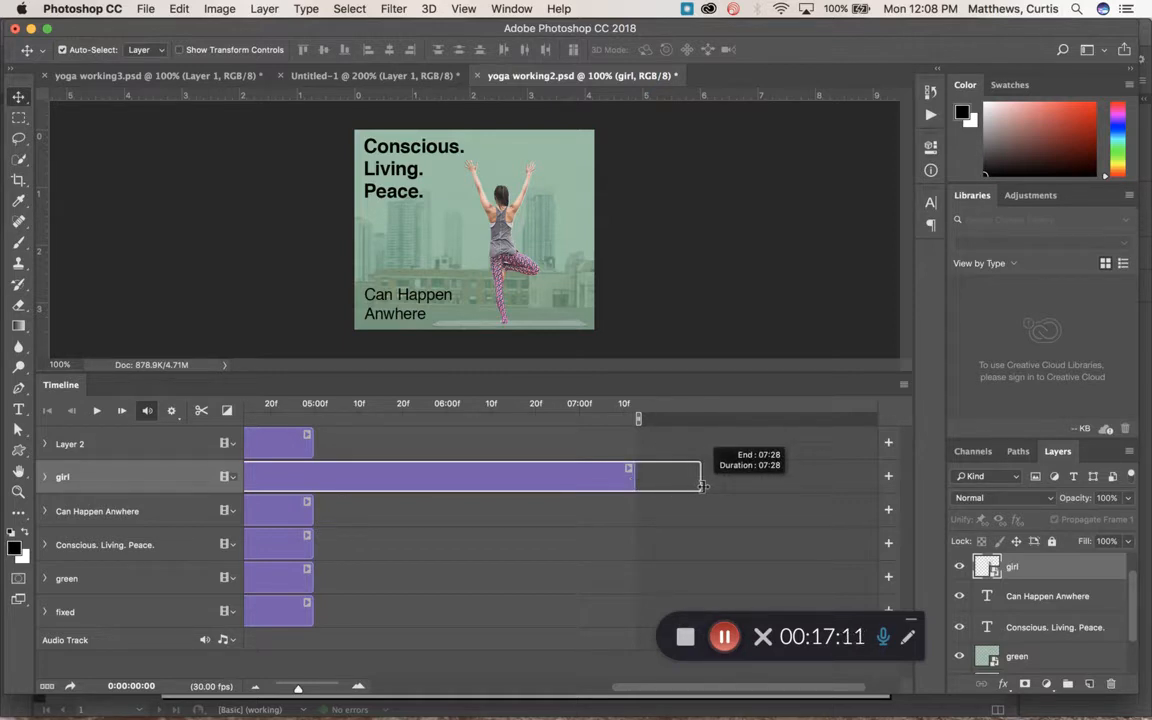
pyautogui.moveTo(702, 486); pyautogui.dragTo(710, 481)
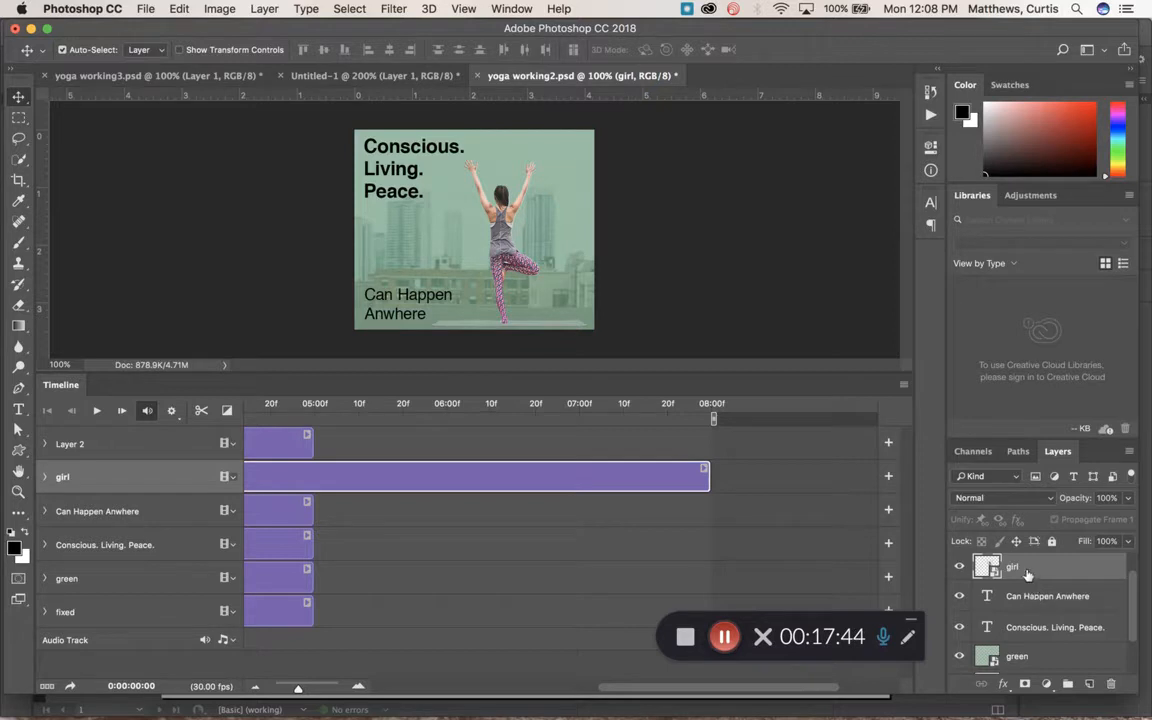
# Step: Move the girl layer below both text layers, directly above the green layer
pyautogui.moveTo(1033, 601); pyautogui.dragTo(1020, 640)
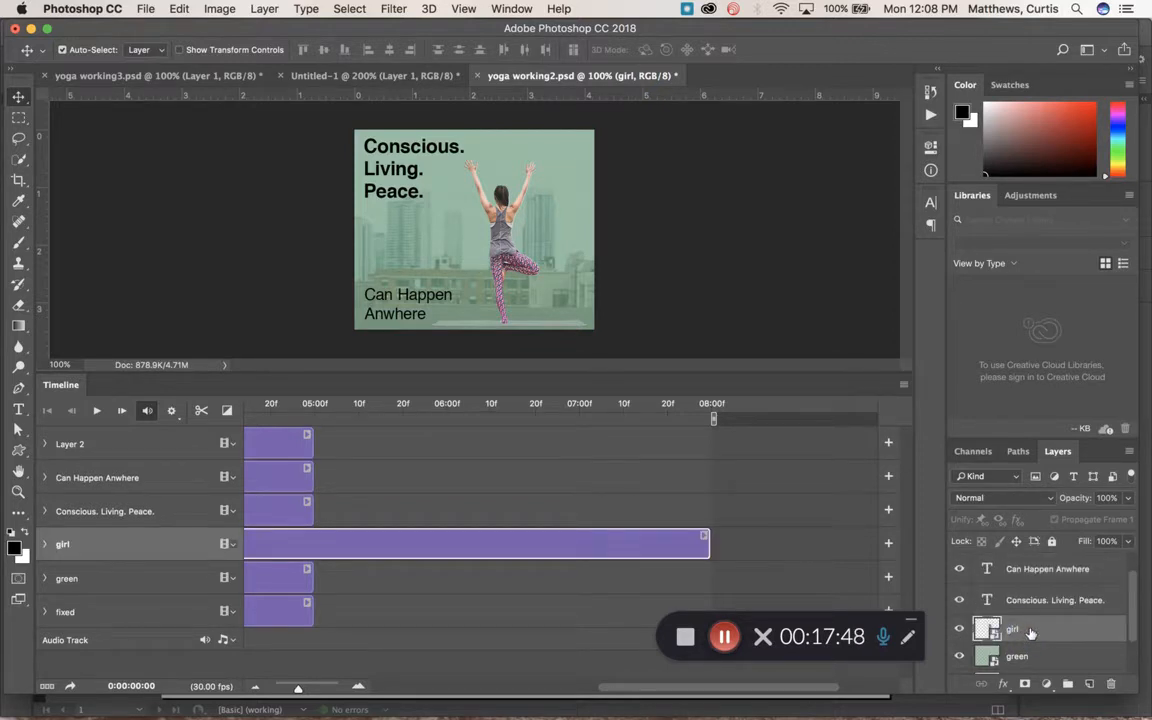
pyautogui.scroll(-1, 1041, 618)
pyautogui.scroll(-1, 1041, 618)
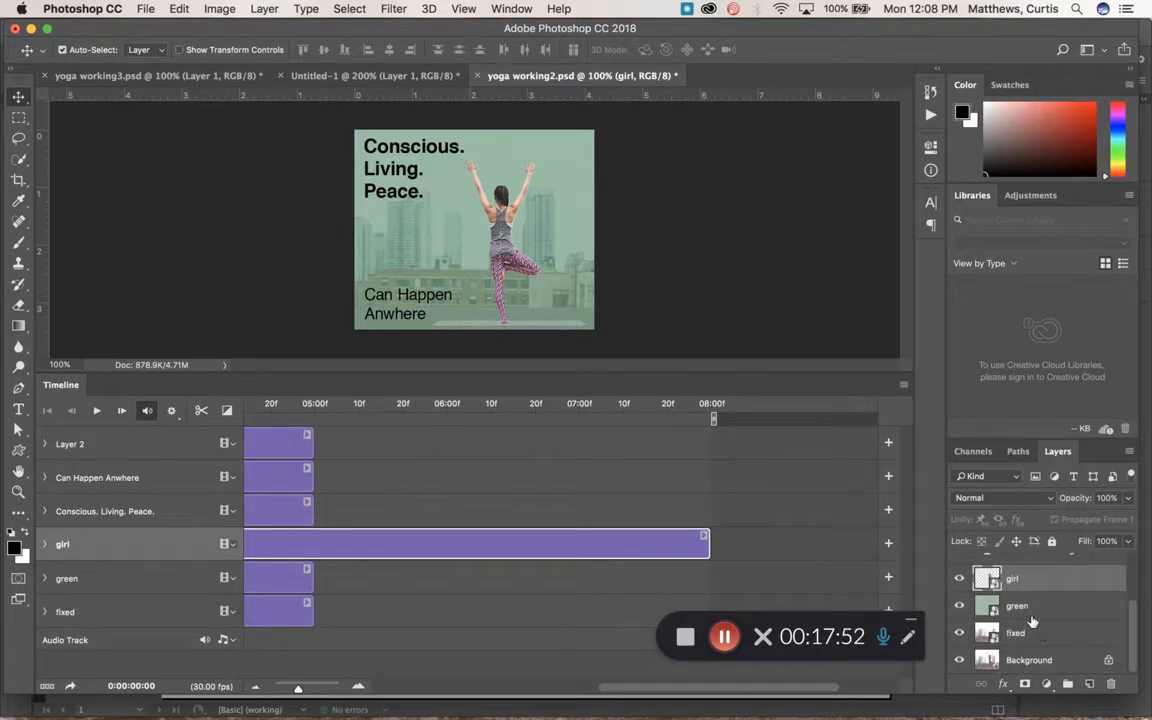
# Step: Make Layer 2 with the yoga logo visible
pyautogui.scroll(1, 1029, 589)
pyautogui.scroll(3, 1029, 589)
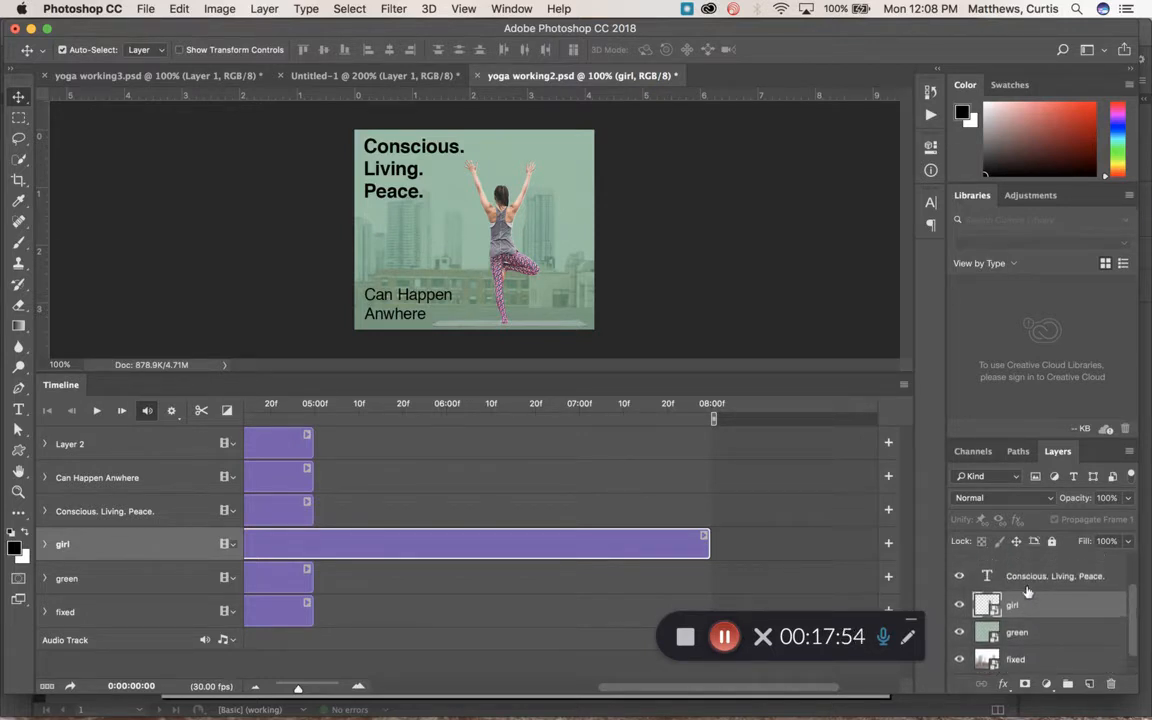
pyautogui.scroll(1, 1025, 591)
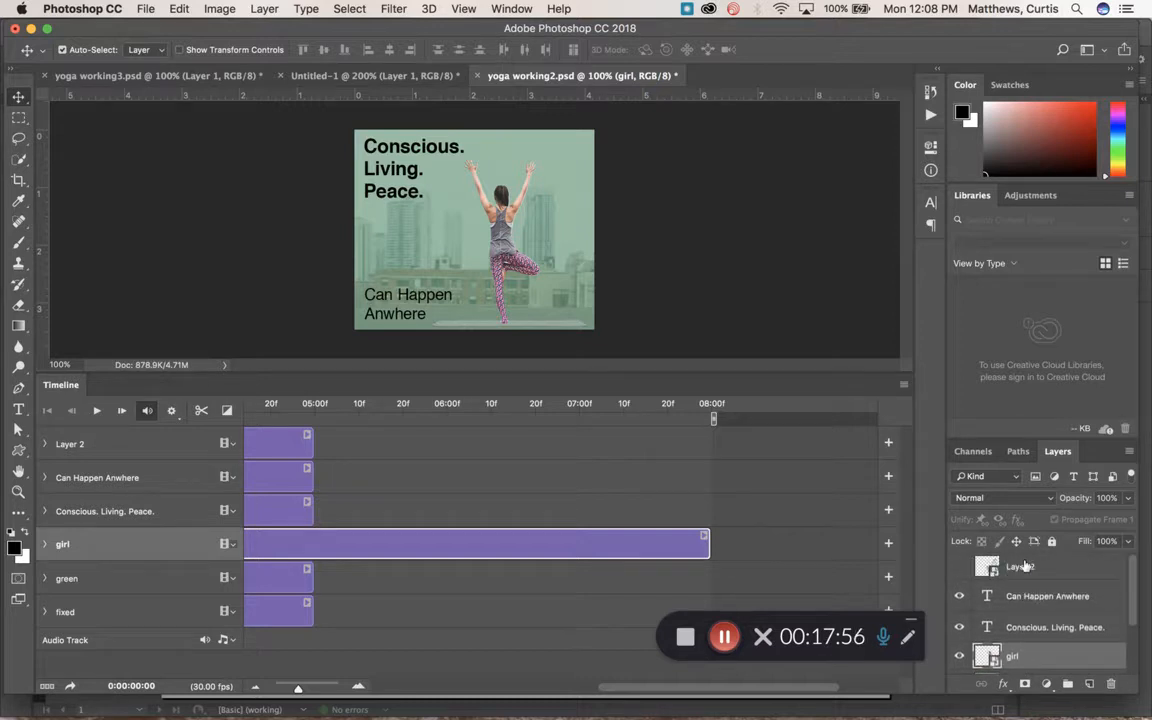
pyautogui.click(959, 567)
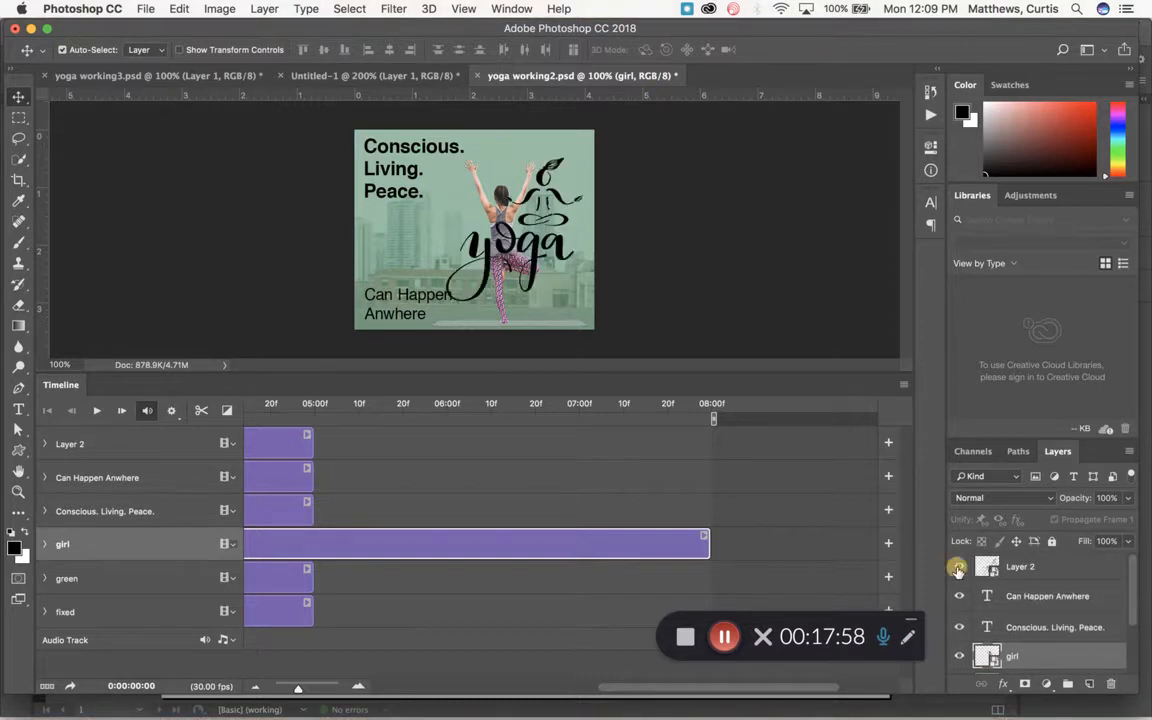
pyautogui.click(959, 567)
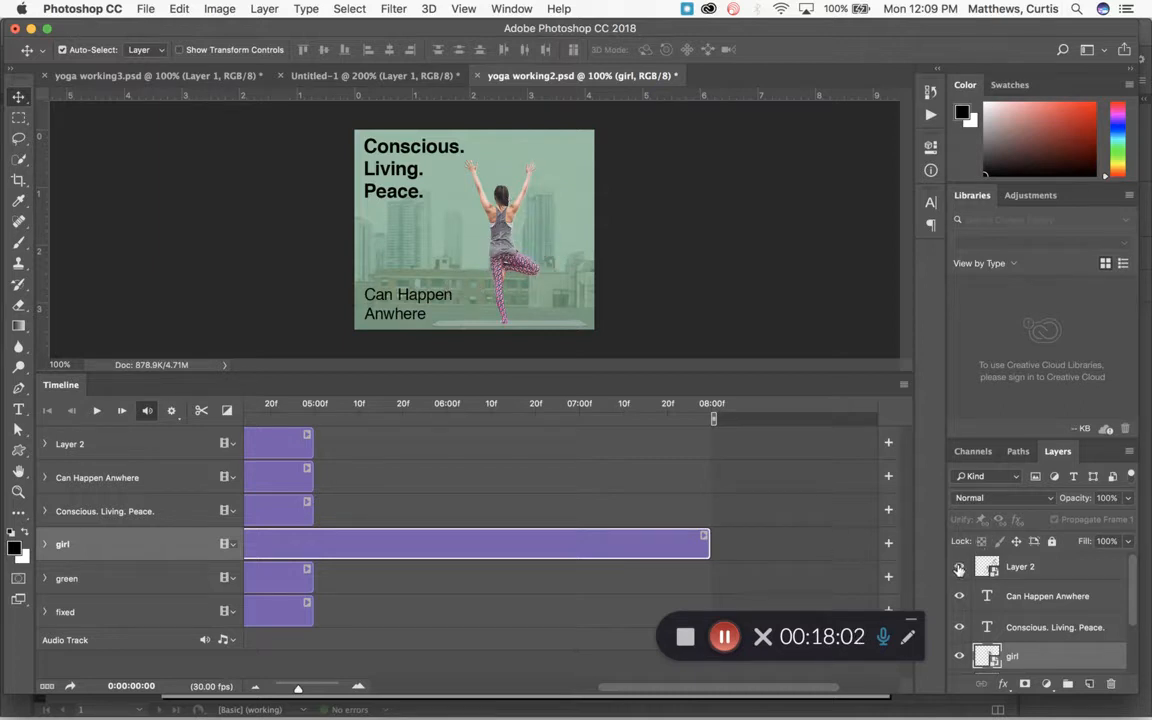
pyautogui.click(959, 567)
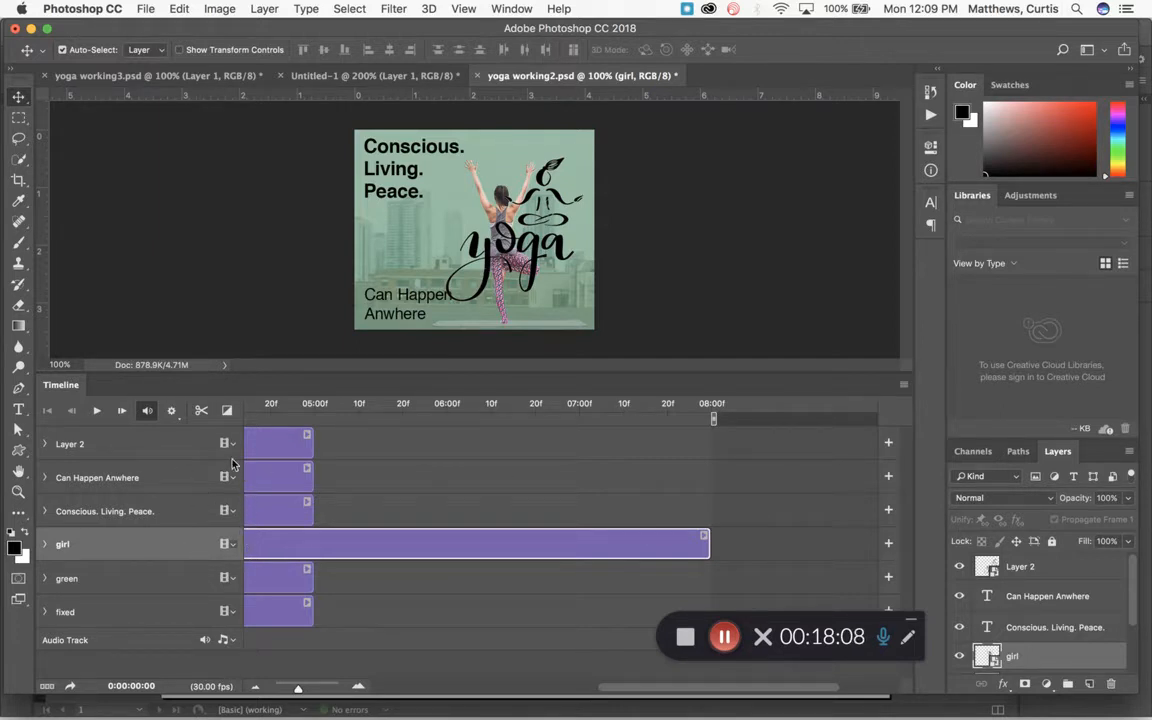
# Step: Extend the ends of the Layer 2 and green clips to 08:00, matching the girl clip
pyautogui.click(311, 446)
pyautogui.moveTo(311, 446); pyautogui.dragTo(706, 442)
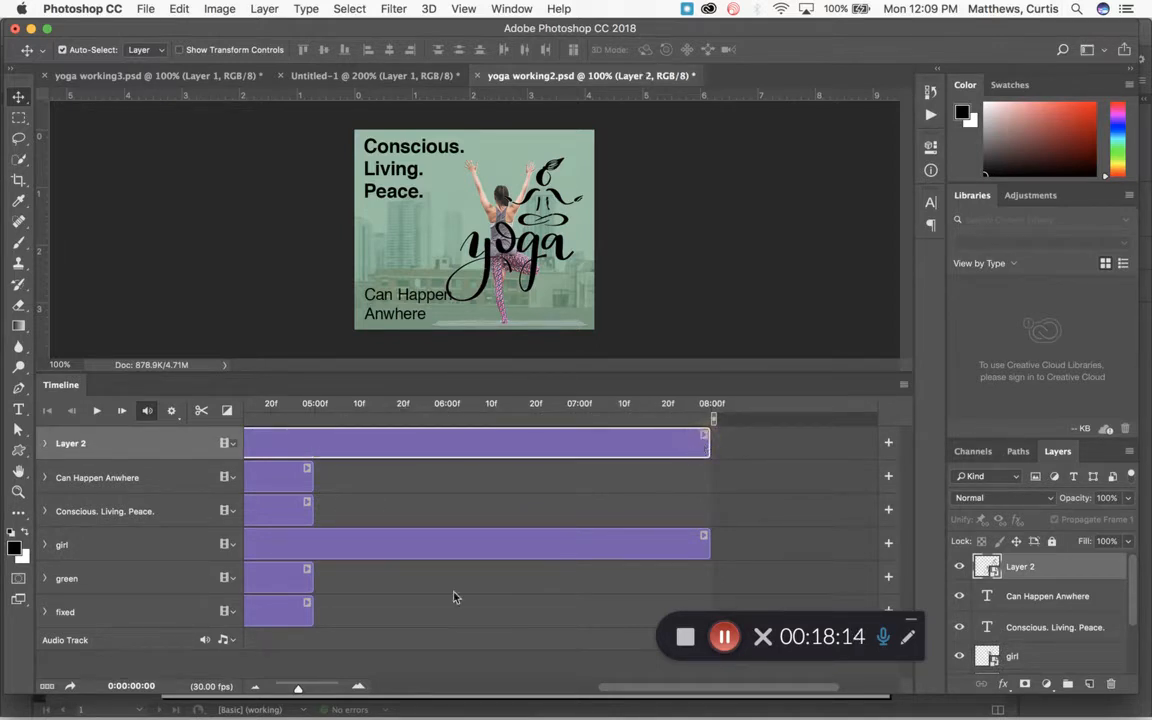
pyautogui.moveTo(311, 583); pyautogui.dragTo(706, 585)
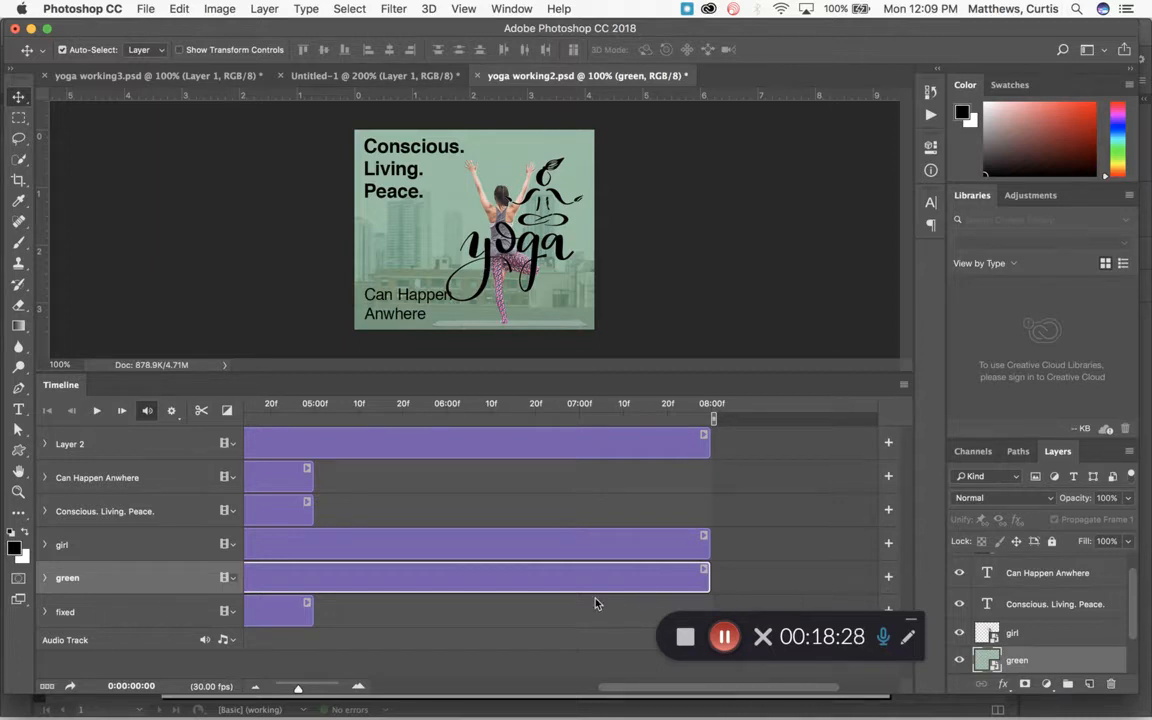
# Step: Trim the clip starts to about 02:20 for green, 03:00 for "Conscious. Living. Peace." and 03:10 for "Can Happen Anwhere"
pyautogui.moveTo(615, 689); pyautogui.dragTo(305, 690)
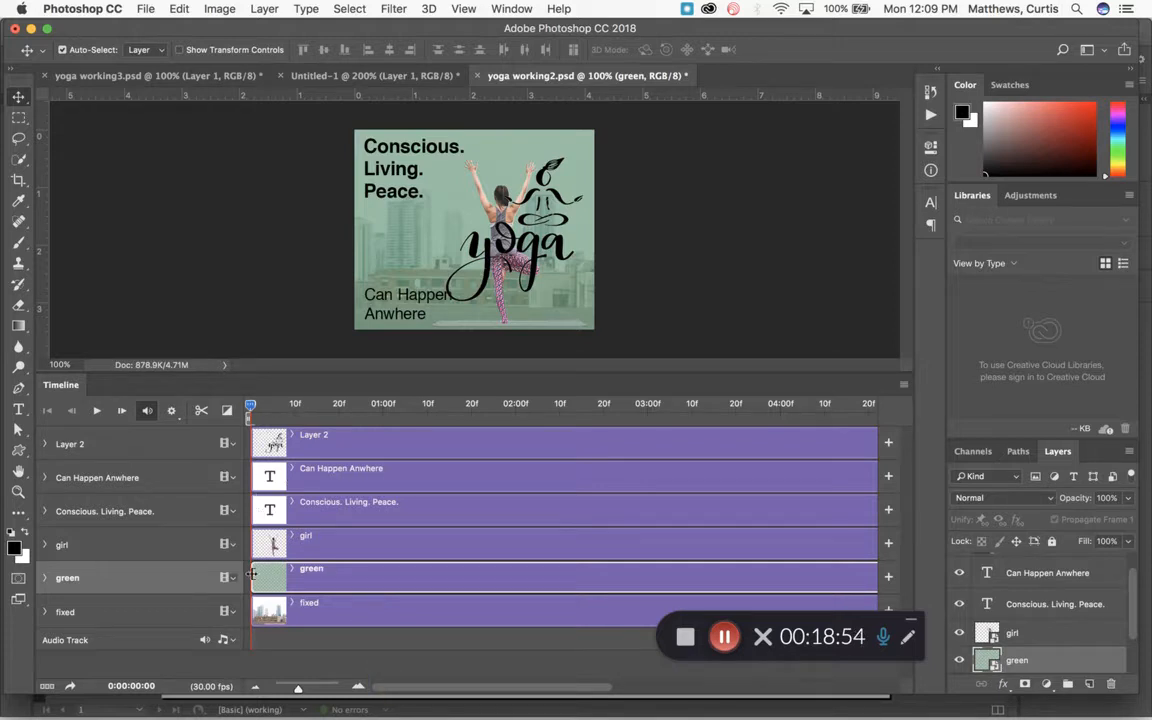
pyautogui.moveTo(252, 575); pyautogui.dragTo(601, 580)
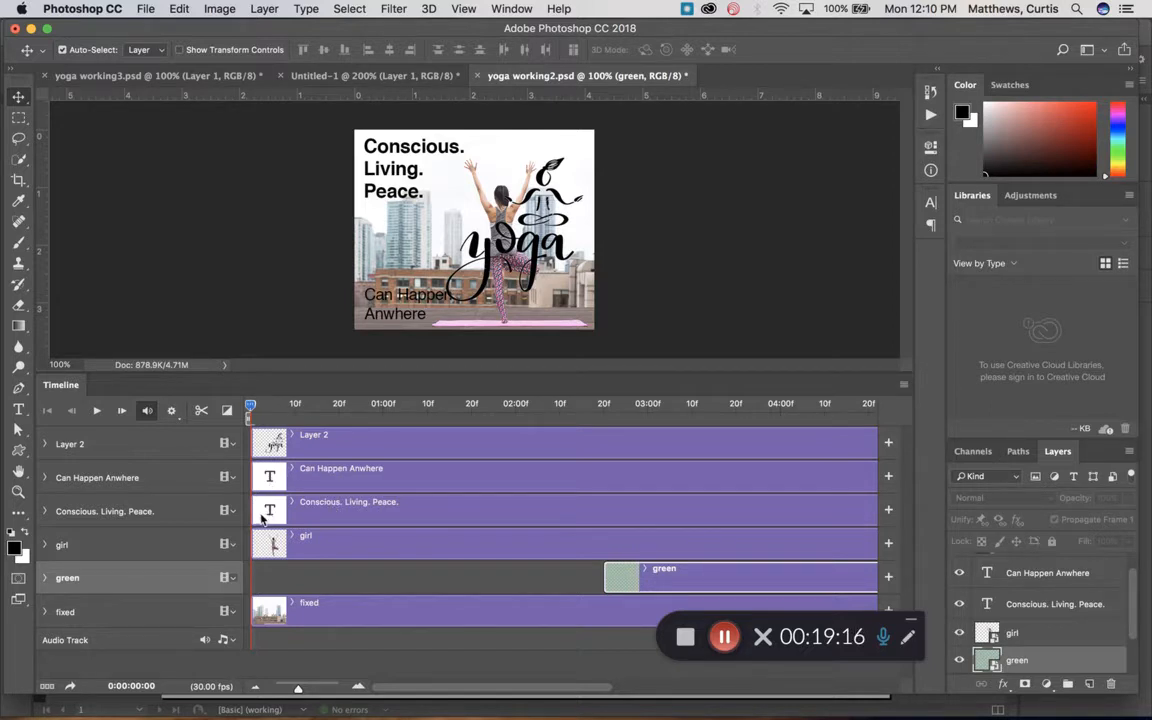
pyautogui.moveTo(250, 510); pyautogui.dragTo(644, 542)
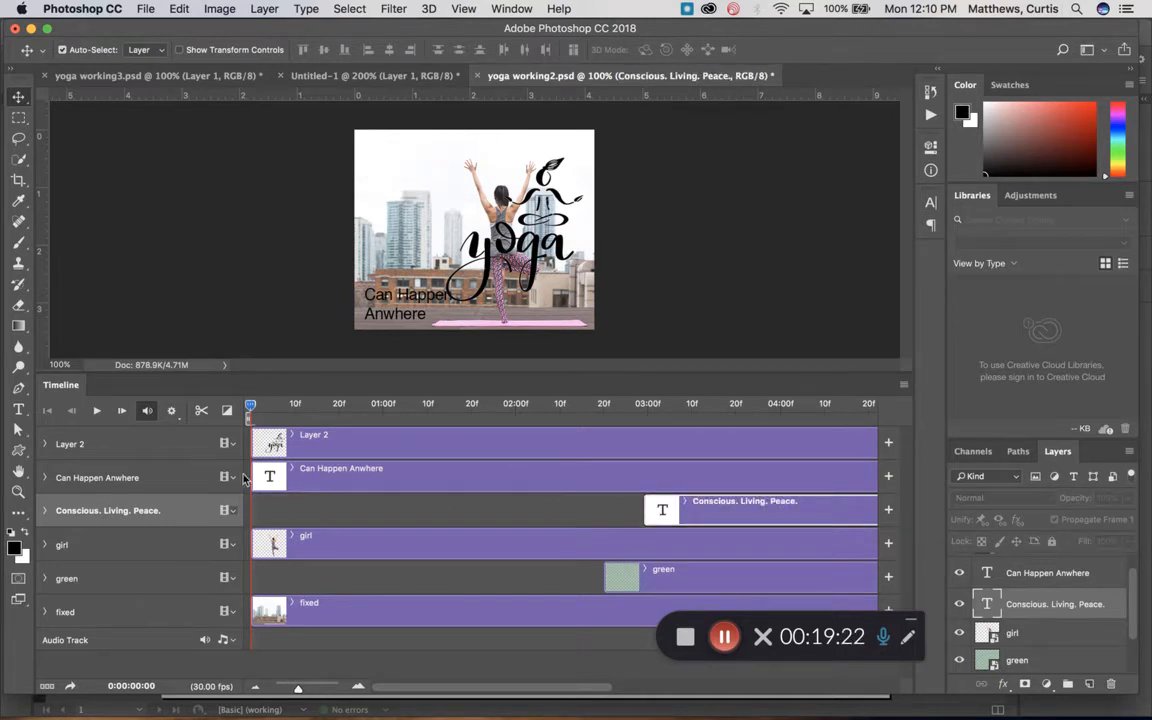
pyautogui.moveTo(248, 477); pyautogui.dragTo(692, 496)
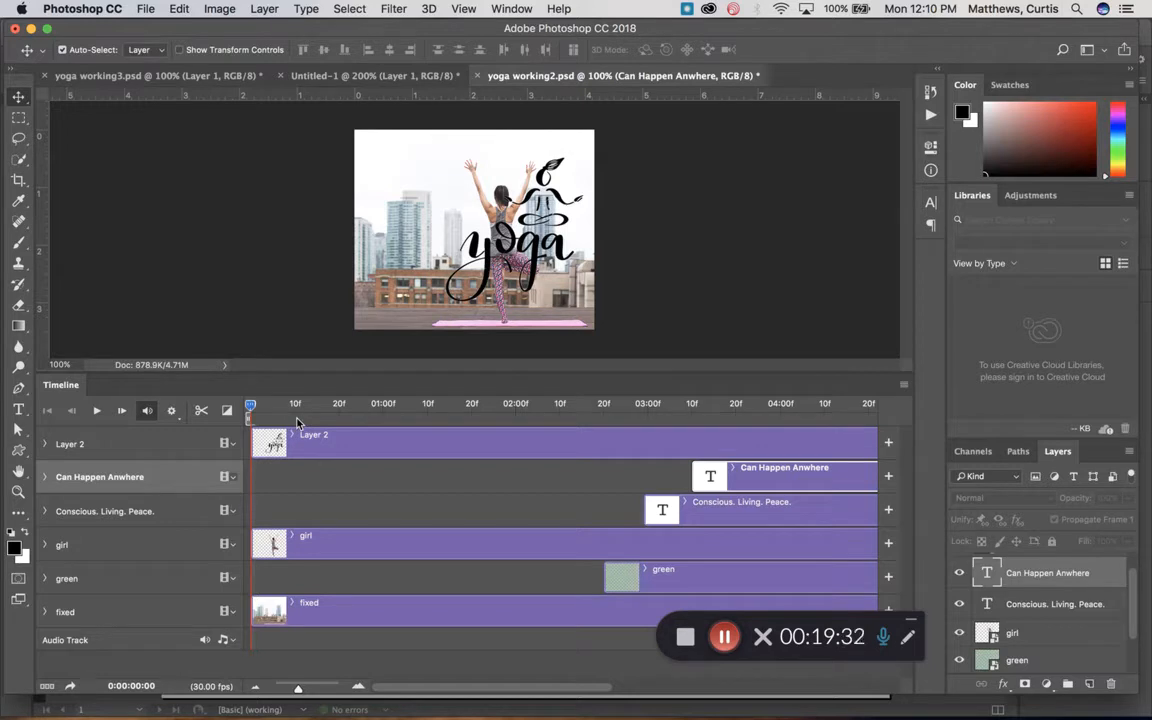
# Step: Trim the start of the Layer 2 logo clip to about 05:00, where the two text clips end
pyautogui.click(250, 443)
pyautogui.moveTo(250, 443); pyautogui.dragTo(838, 443)
pyautogui.moveTo(590, 686); pyautogui.dragTo(714, 681)
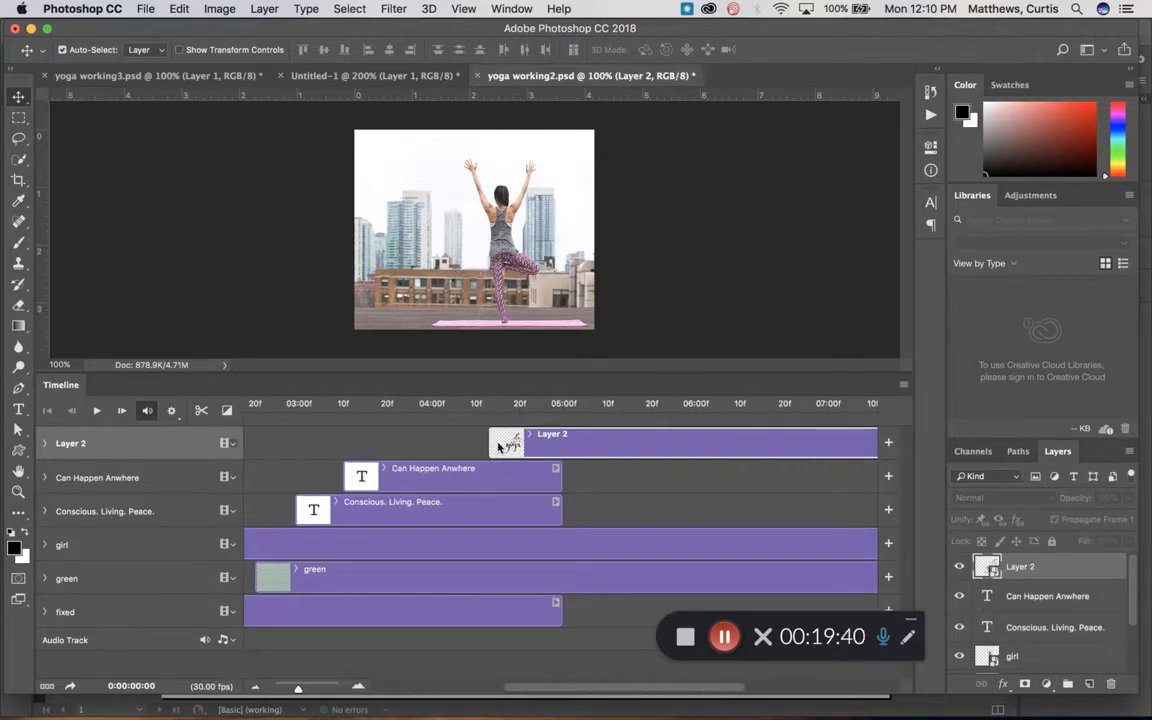
pyautogui.moveTo(491, 443); pyautogui.dragTo(558, 443)
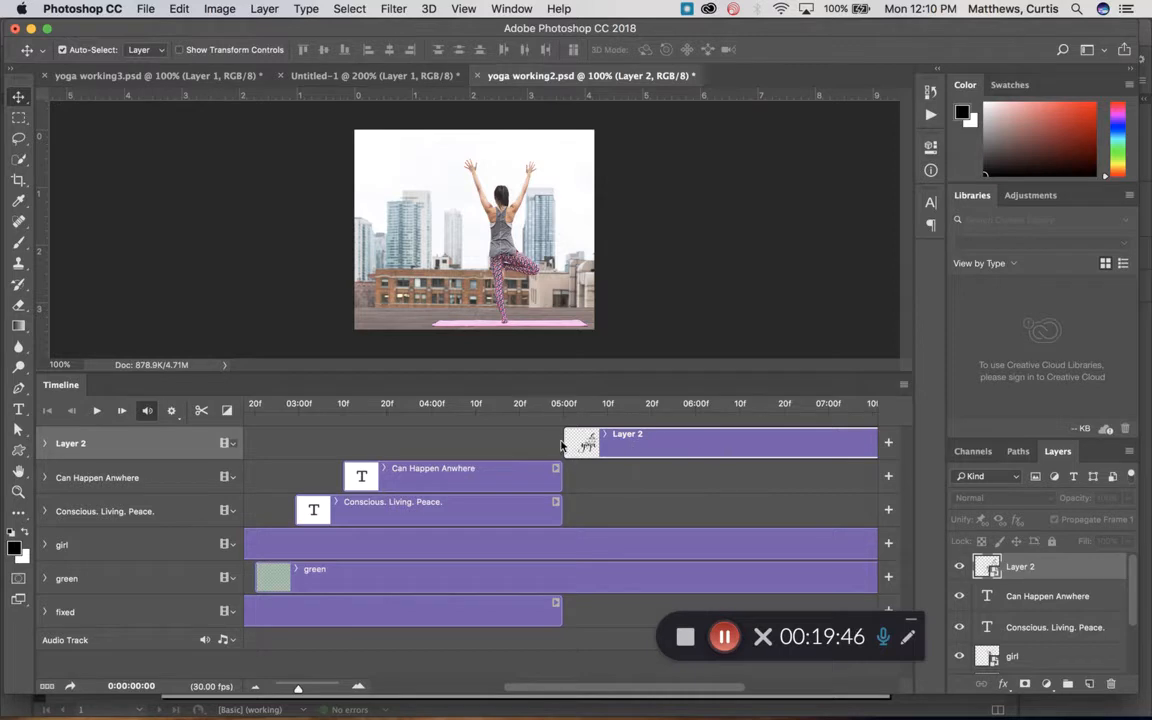
# Step: Shorten the fixed background clip so that it ends at about 03:20
pyautogui.moveTo(628, 688)
pyautogui.mouseDown()
pyautogui.moveTo(771, 690)
pyautogui.moveTo(622, 683)
pyautogui.mouseUp()
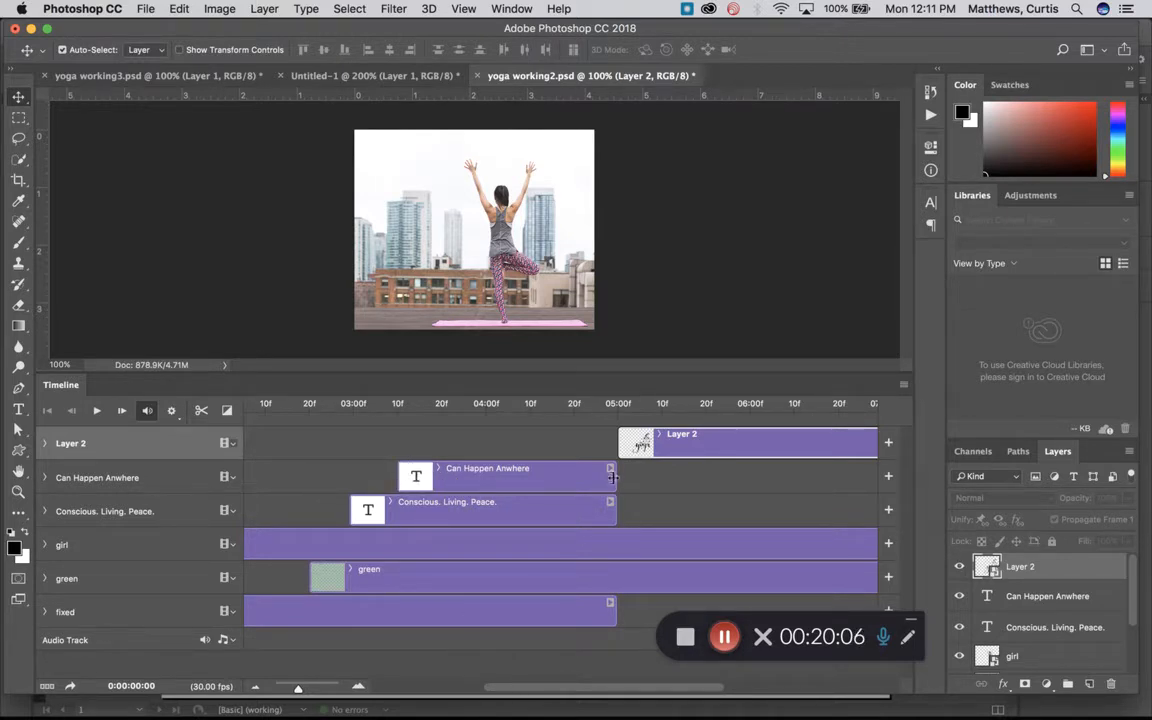
pyautogui.hscroll(-5, 520, 690)
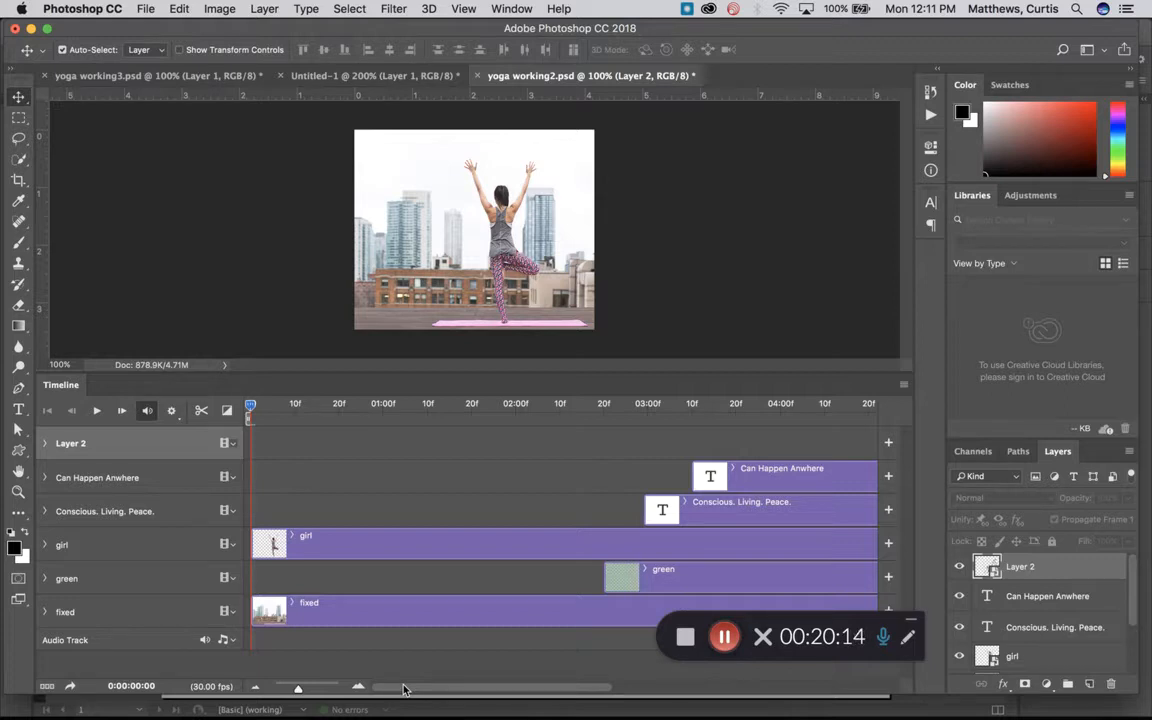
pyautogui.hscroll(5, 425, 620)
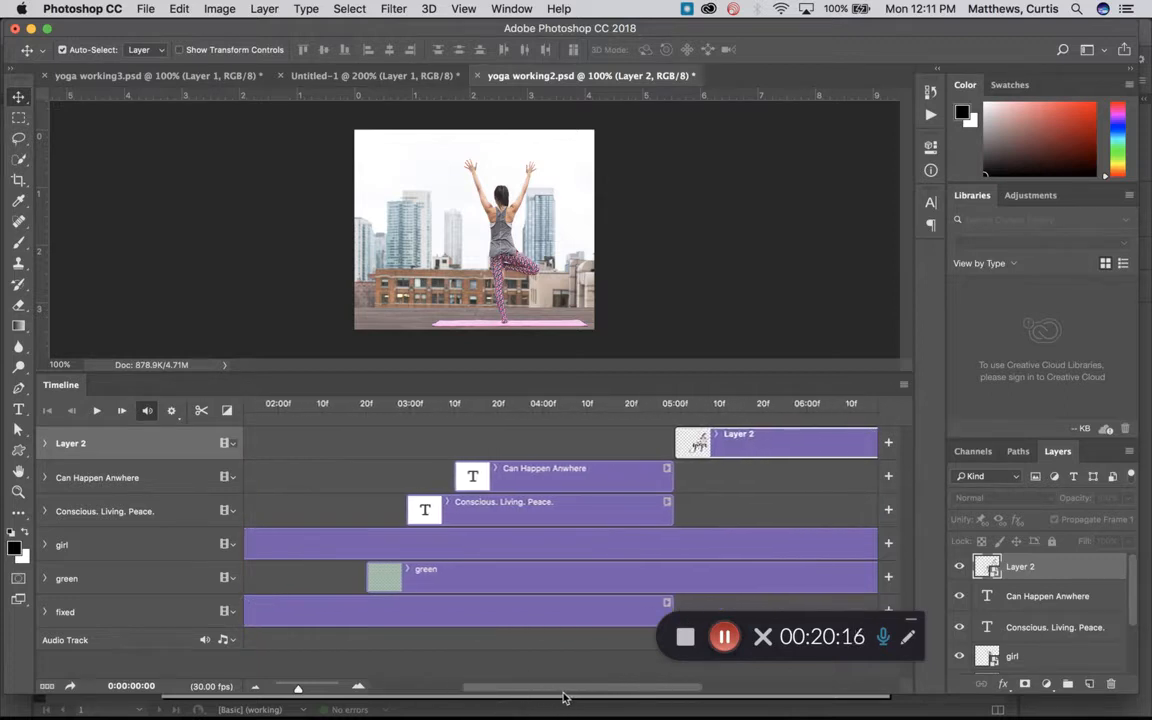
pyautogui.hscroll(3, 563, 697)
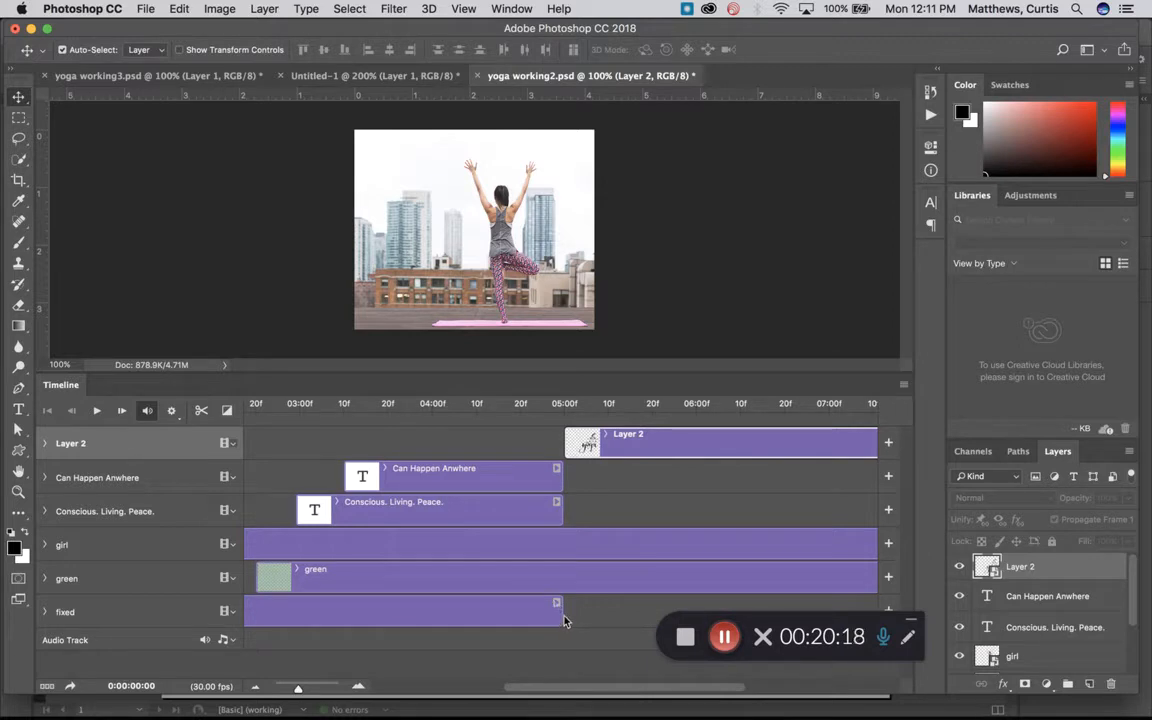
pyautogui.moveTo(561, 613); pyautogui.dragTo(386, 613)
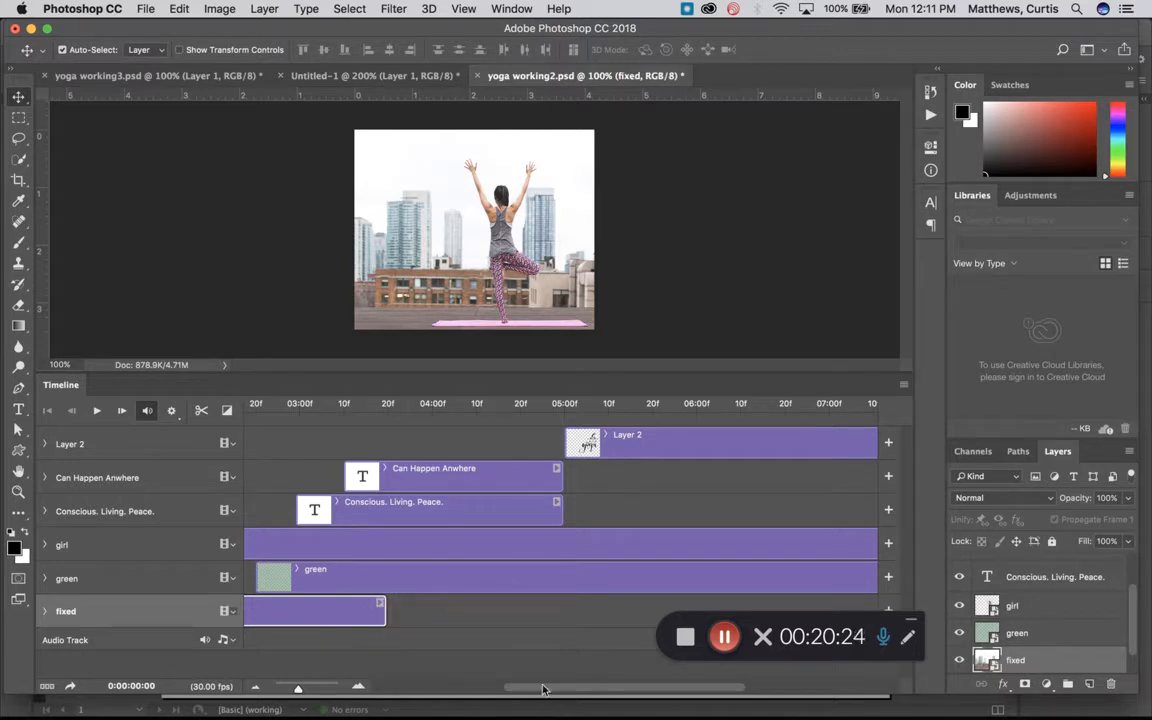
# Step: Preview the animation from the start, scrub back from its end, and return the playhead to the first frame
pyautogui.hscroll(-5, 456, 687)
pyautogui.hscroll(-3, 456, 687)
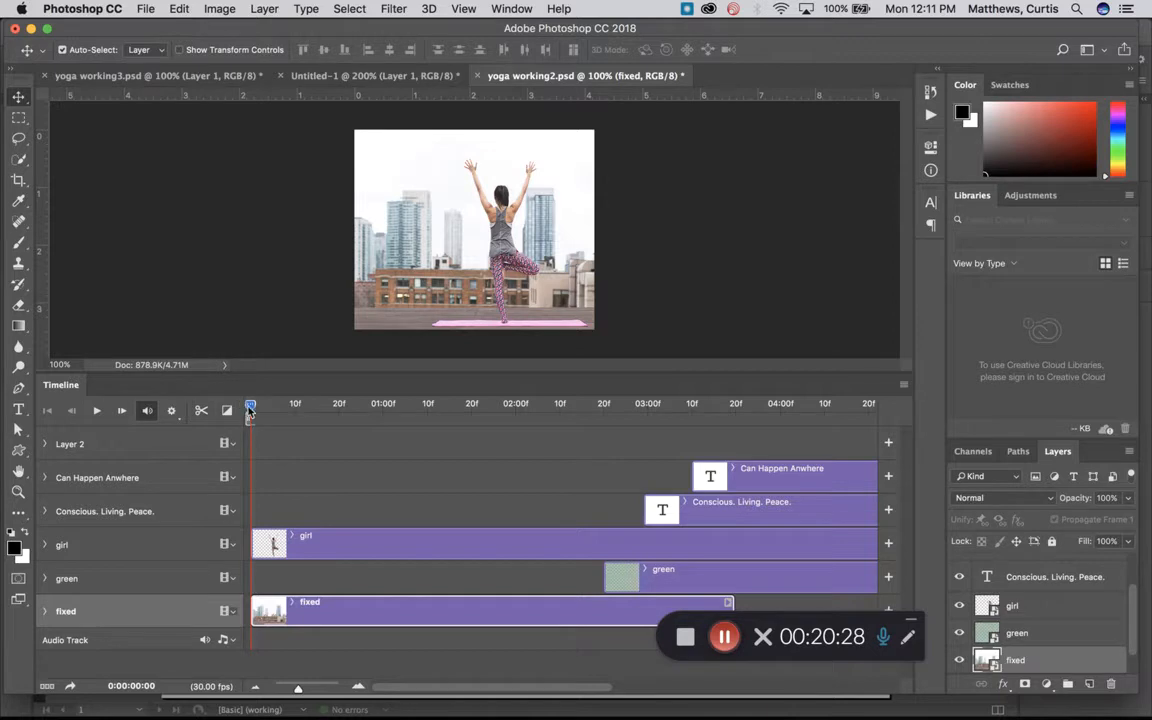
pyautogui.moveTo(250, 410); pyautogui.dragTo(205, 415)
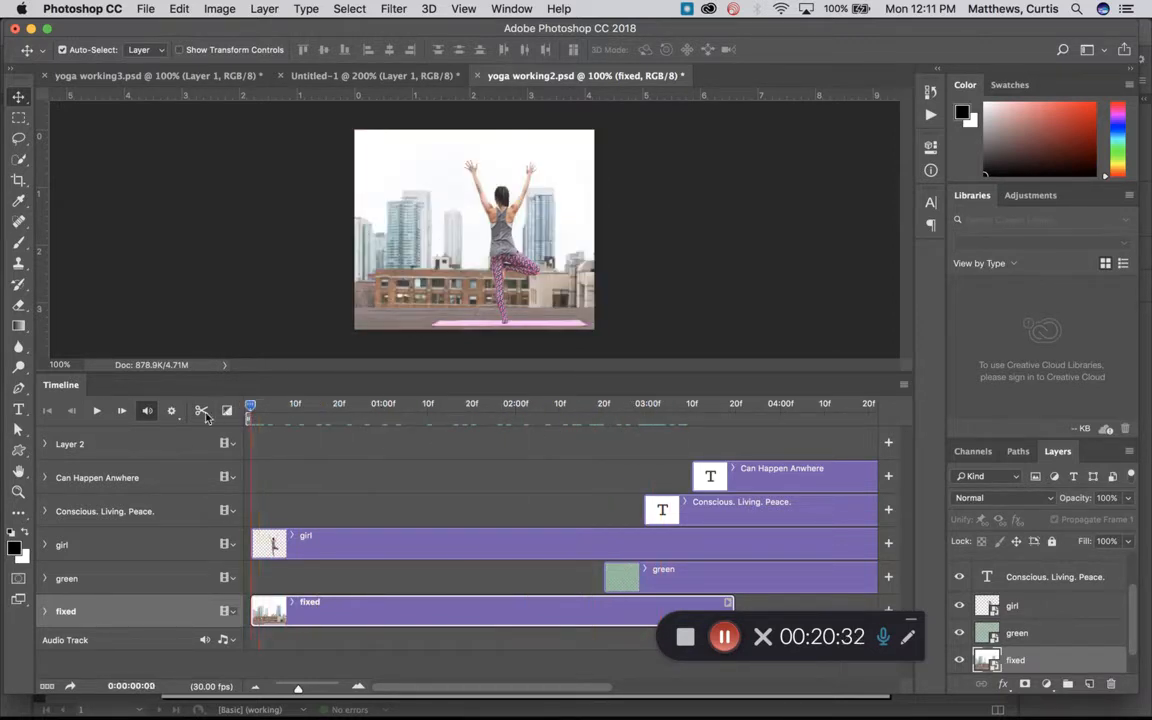
pyautogui.click(96, 411)
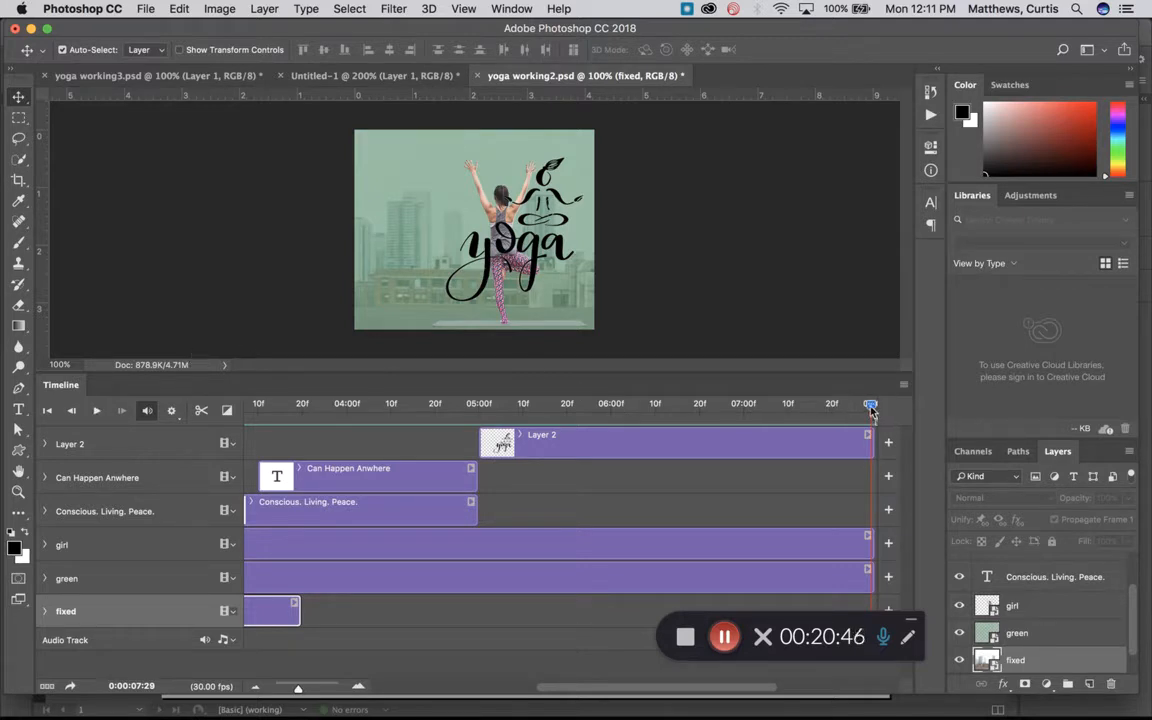
pyautogui.moveTo(870, 408); pyautogui.dragTo(570, 404)
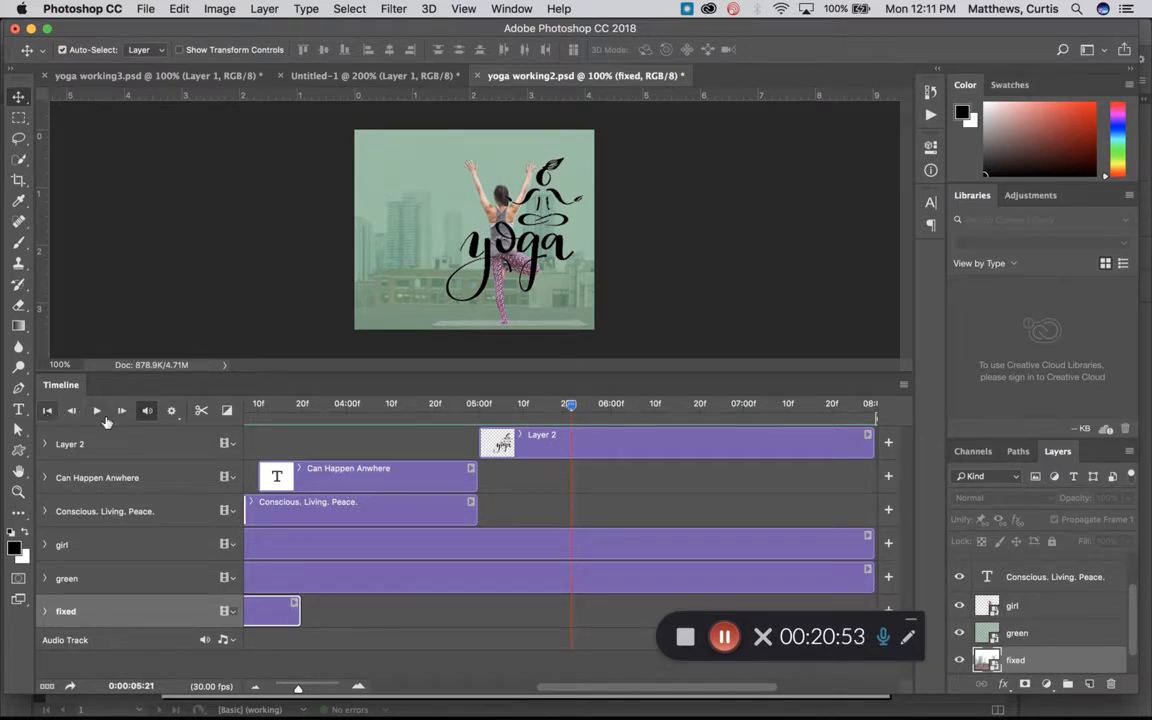
pyautogui.click(48, 411)
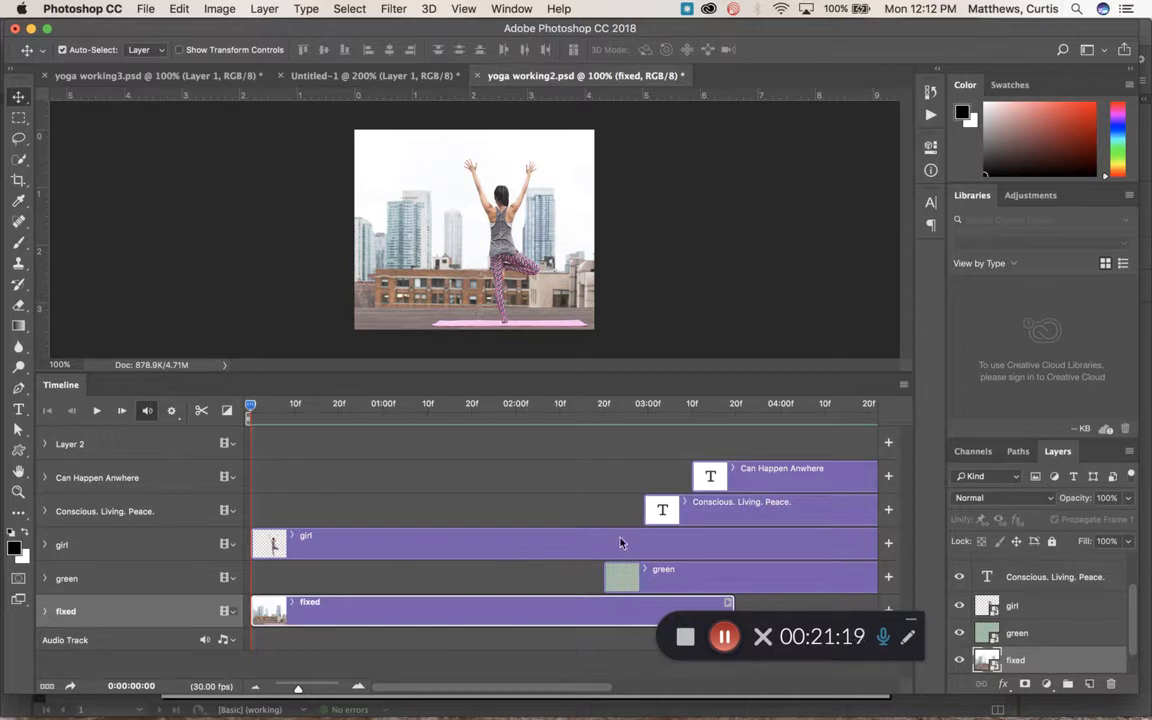
# Step: Expand the animation properties of the fixed and girl tracks and enable Transform keyframing for the girl at 0:00
pyautogui.click(44, 613)
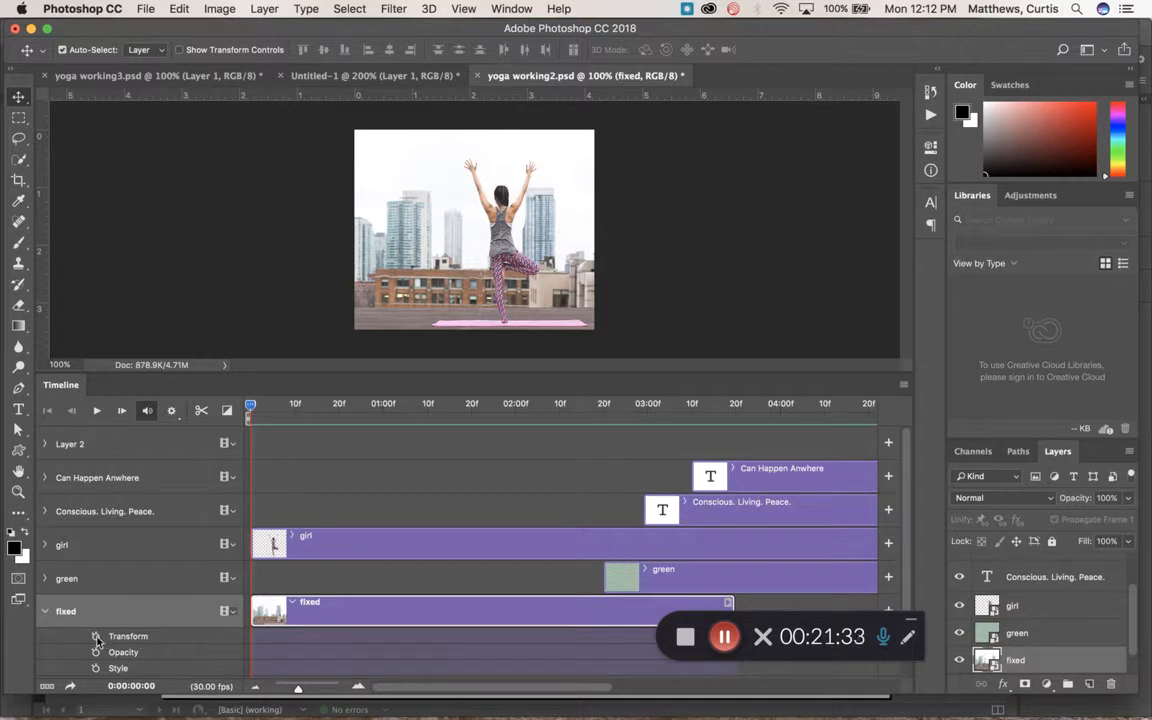
pyautogui.click(44, 545)
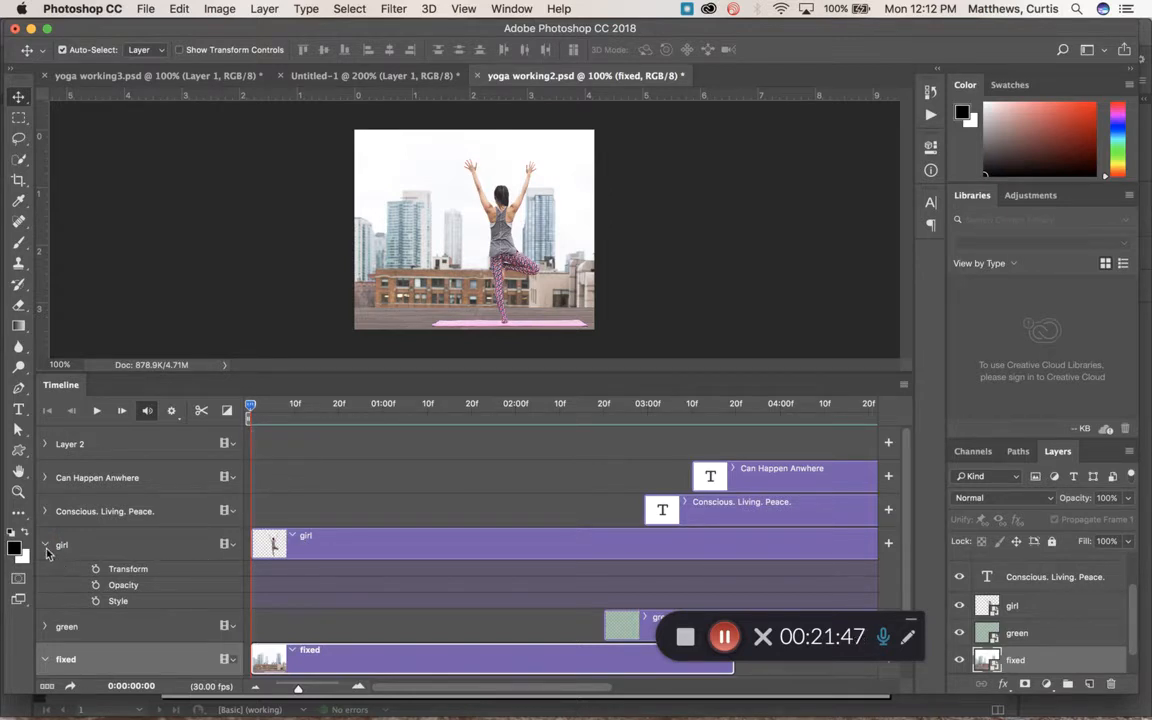
pyautogui.click(376, 547)
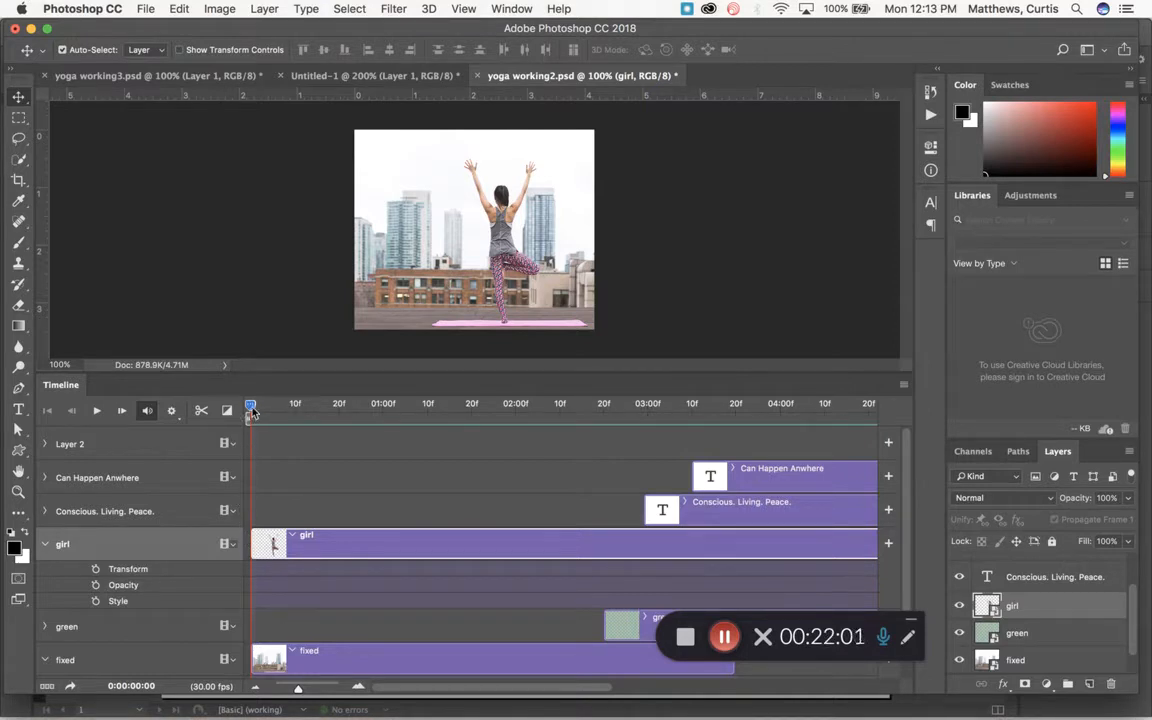
pyautogui.click(95, 570)
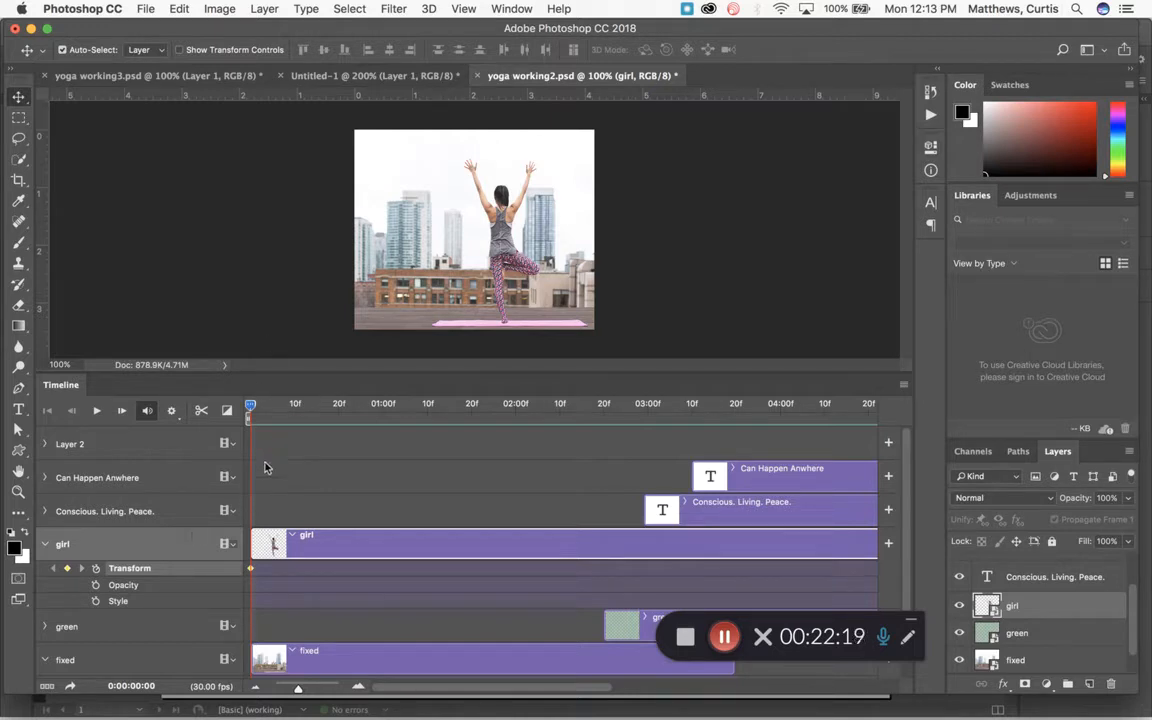
# Step: Add a Transform keyframe for the girl at 0:02:10 and scale her up proportionally to about 115% with Free Transform
pyautogui.moveTo(251, 408); pyautogui.dragTo(560, 410)
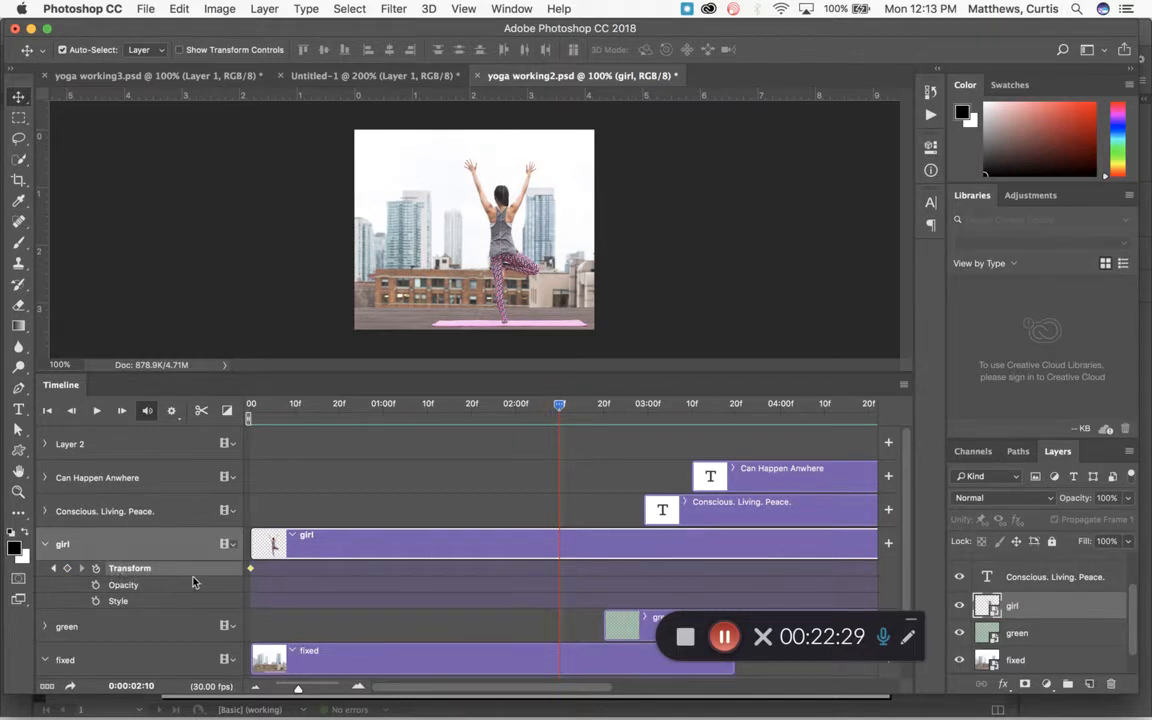
pyautogui.click(66, 570)
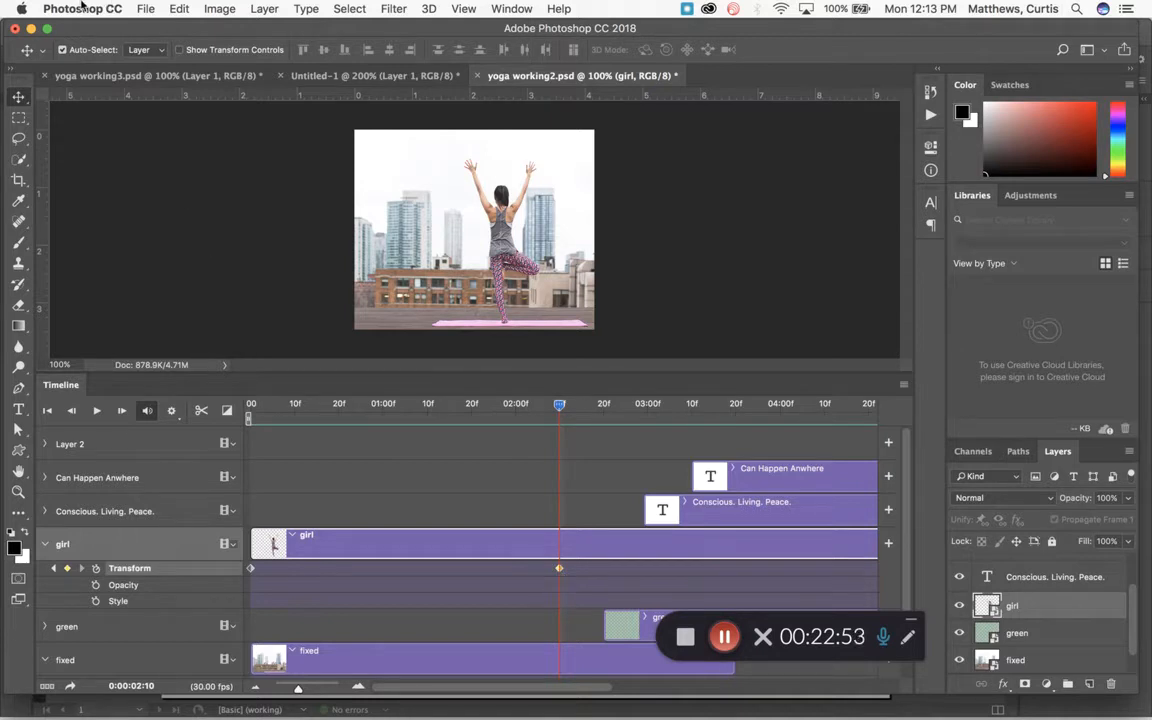
pyautogui.click(179, 9)
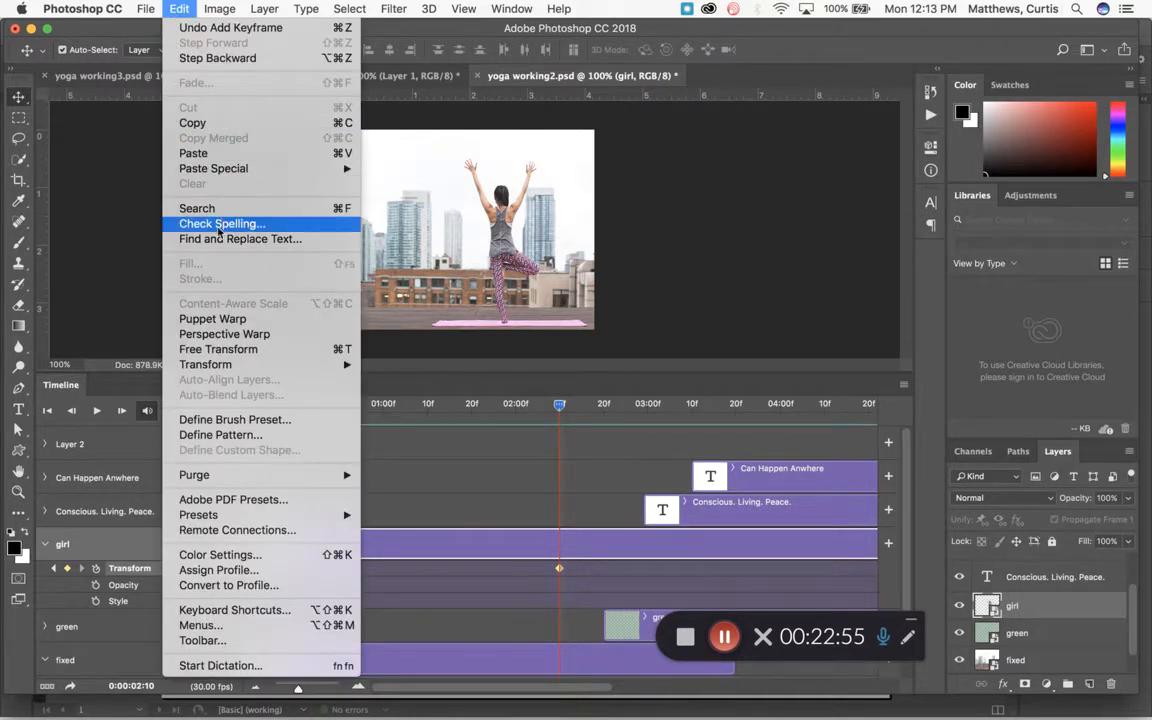
pyautogui.click(228, 351)
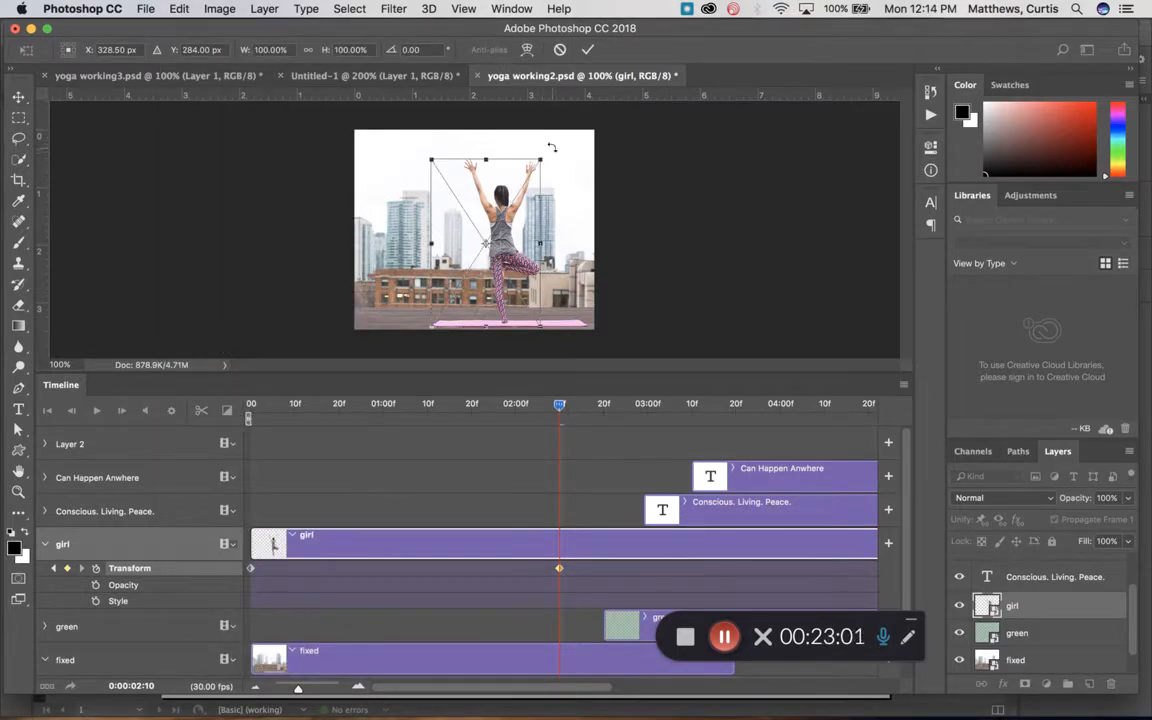
pyautogui.moveTo(531, 169); pyautogui.dragTo(531, 246)
pyautogui.press('super+z')
pyautogui.moveTo(541, 158); pyautogui.dragTo(563, 139)
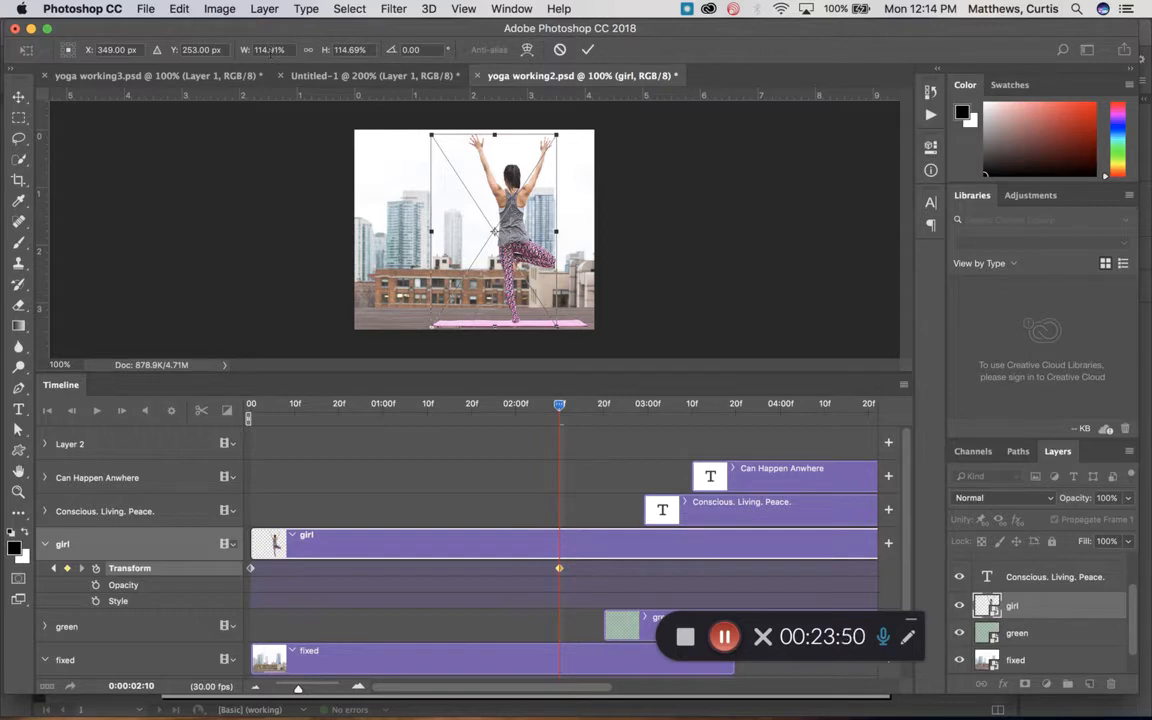
pyautogui.press('Return')
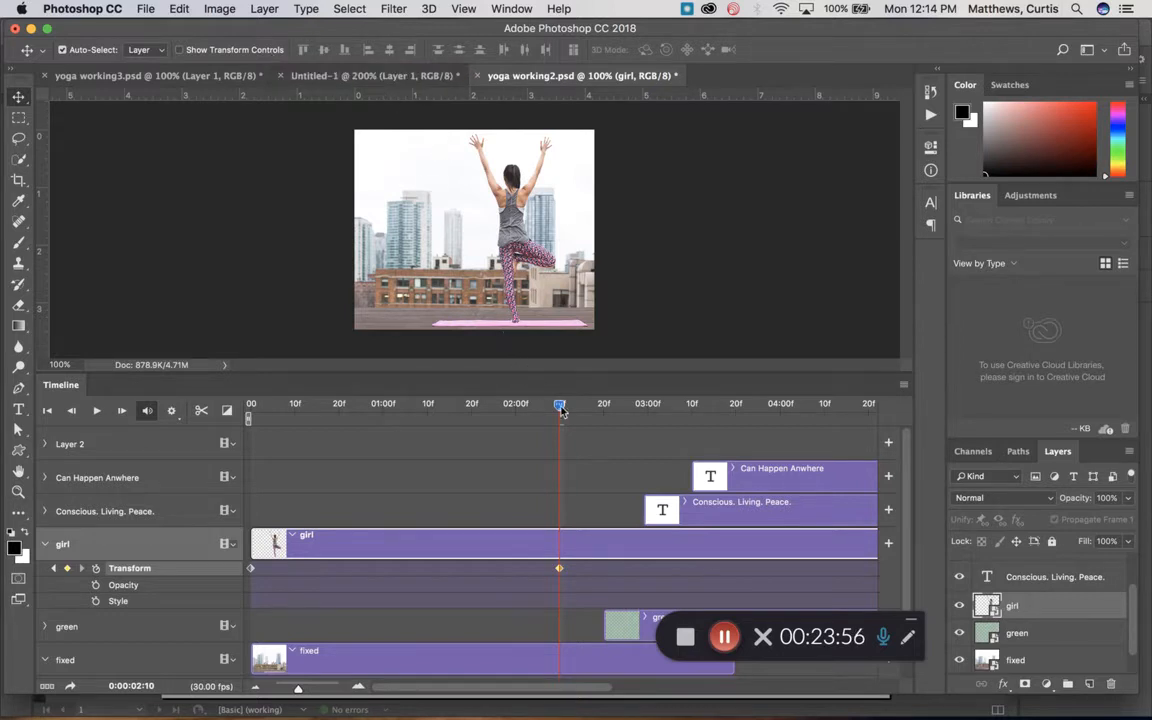
# Step: Scrub between 0:00 and 0:02:10 to check the girl's scaling, and hide the Background layer
pyautogui.moveTo(559, 408); pyautogui.dragTo(243, 408)
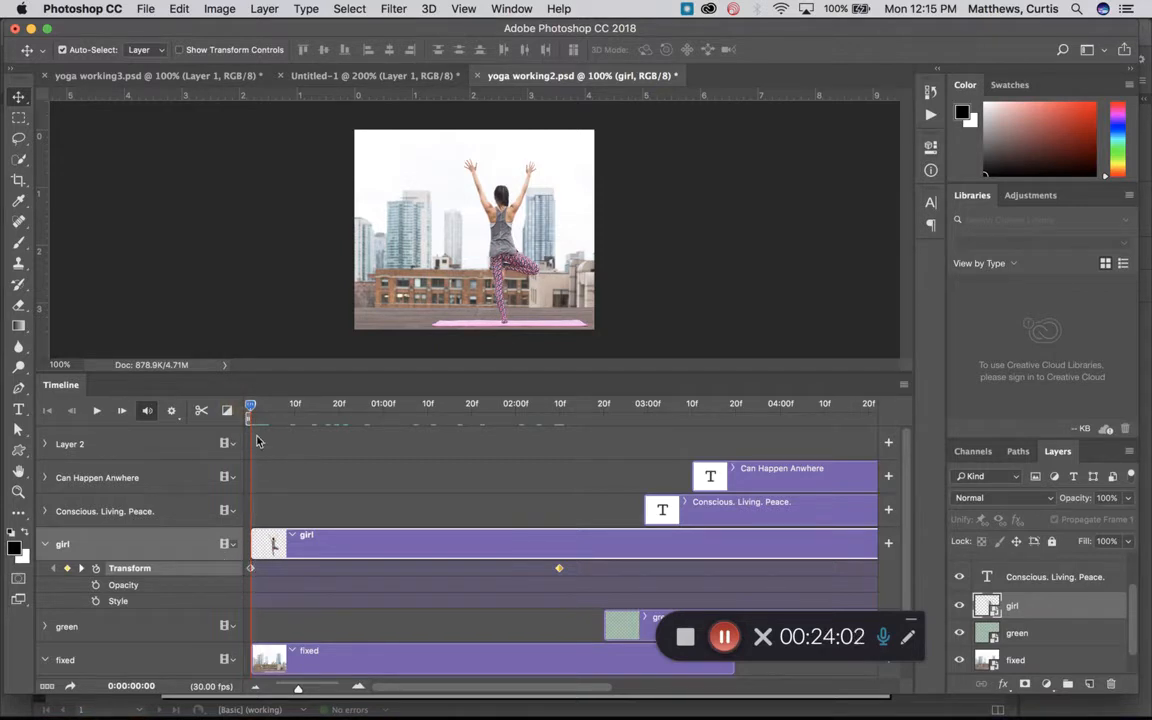
pyautogui.moveTo(251, 409); pyautogui.dragTo(351, 472)
pyautogui.moveTo(478, 478); pyautogui.dragTo(555, 465)
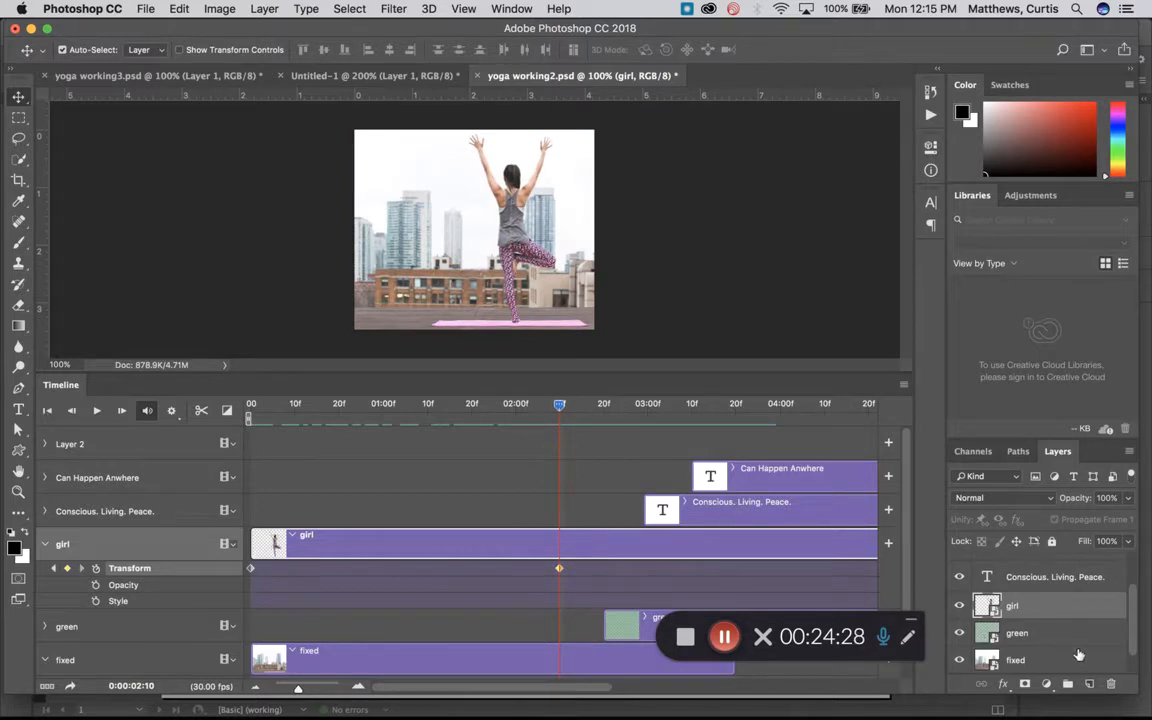
pyautogui.scroll(-2, 959, 606)
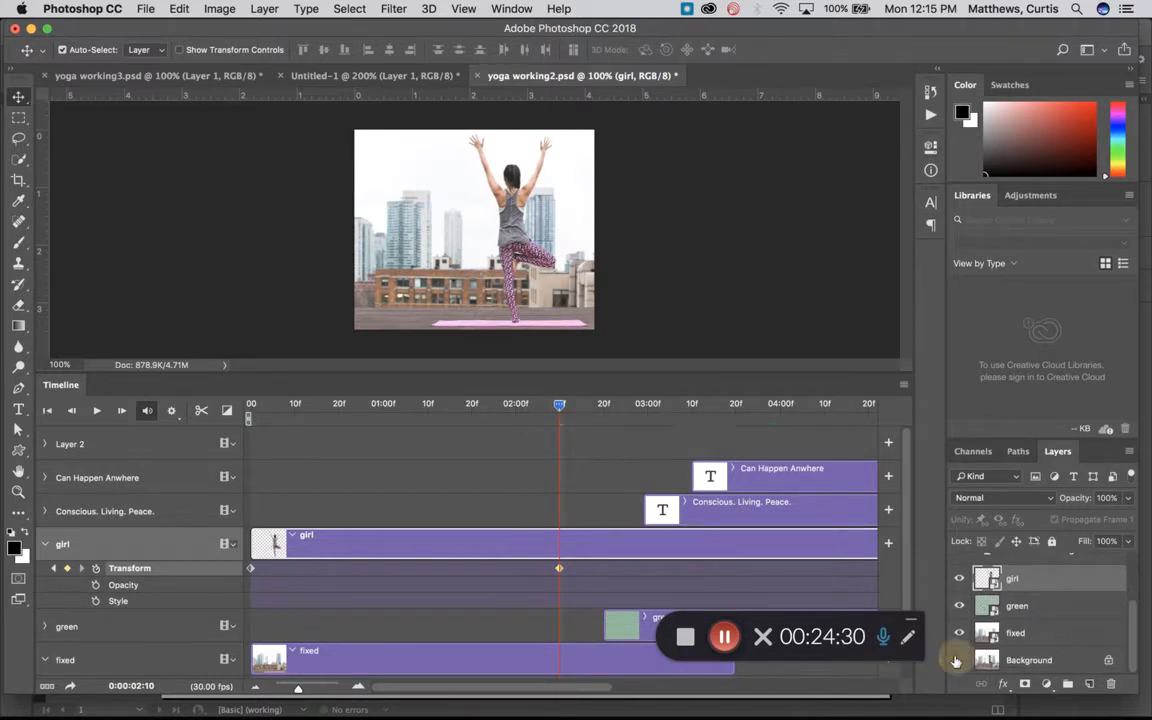
pyautogui.moveTo(565, 408)
pyautogui.mouseDown()
pyautogui.moveTo(785, 410)
pyautogui.moveTo(557, 416)
pyautogui.mouseUp()
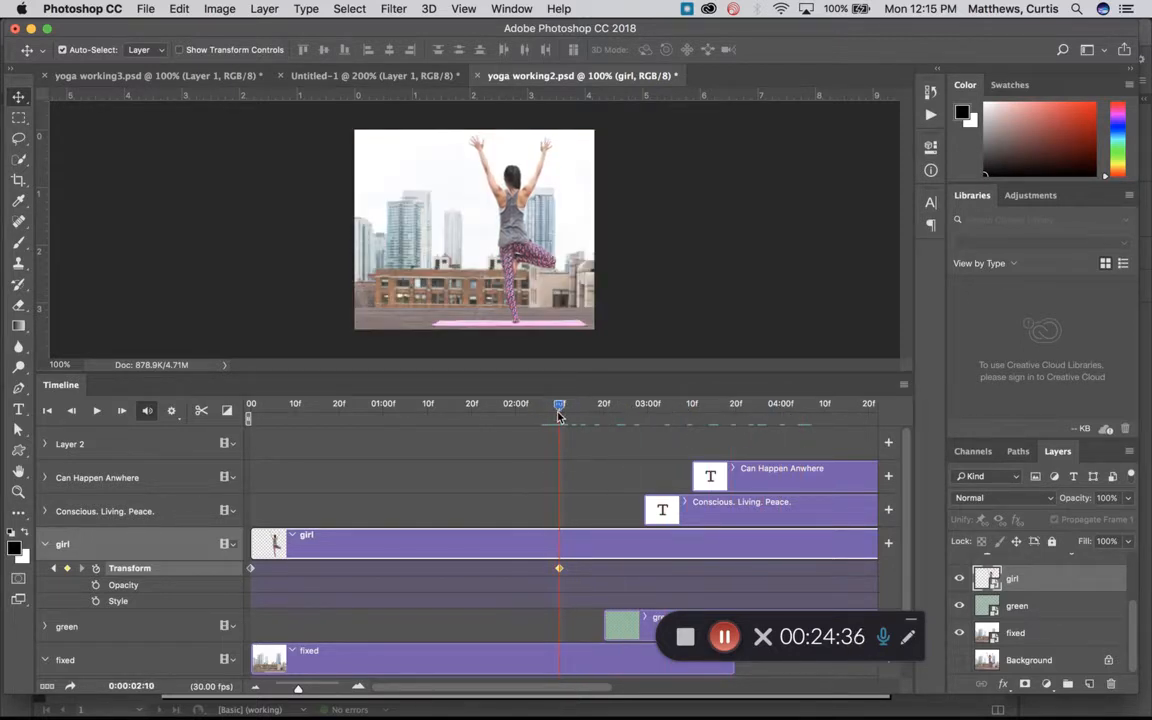
# Step: Enable Transform keyframing for the fixed layer at 0:02:10 and add another Transform keyframe at 0:00
pyautogui.scroll(-2, 450, 604)
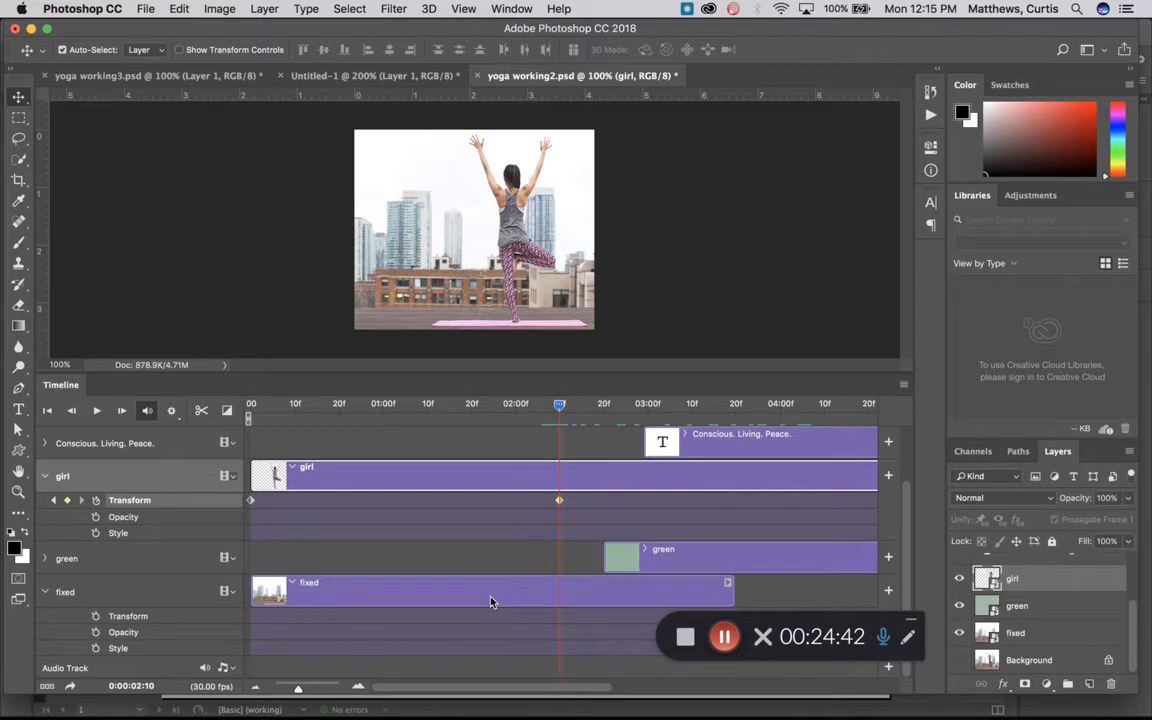
pyautogui.click(489, 597)
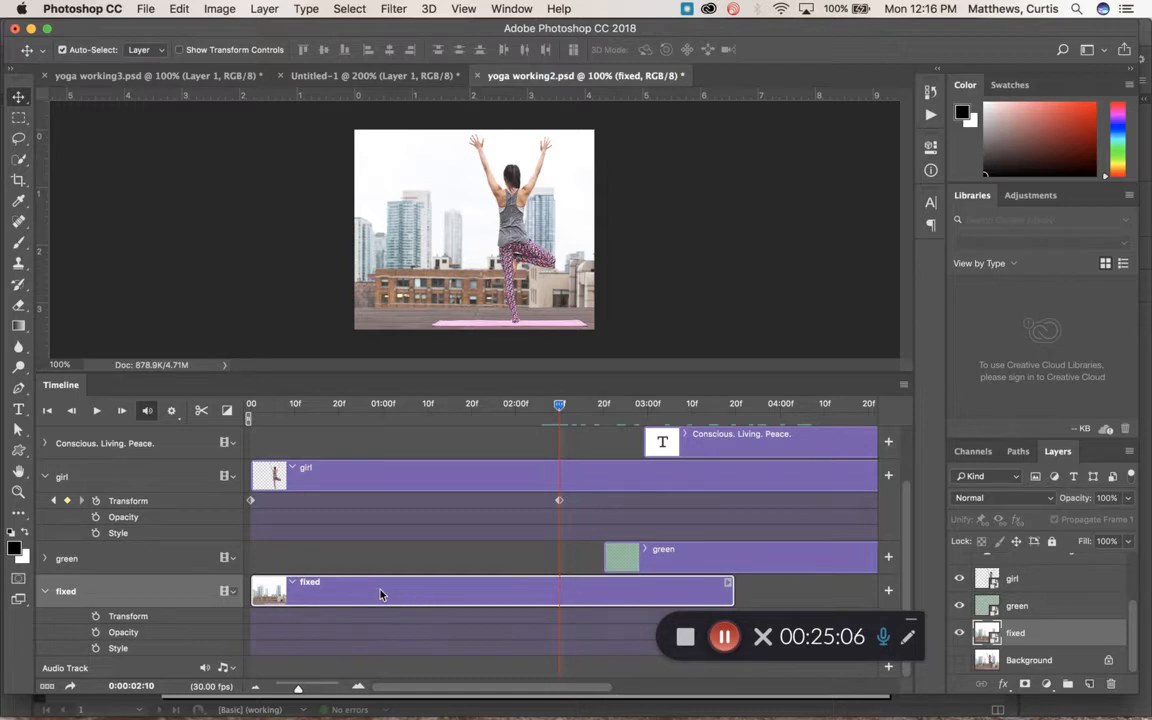
pyautogui.click(95, 616)
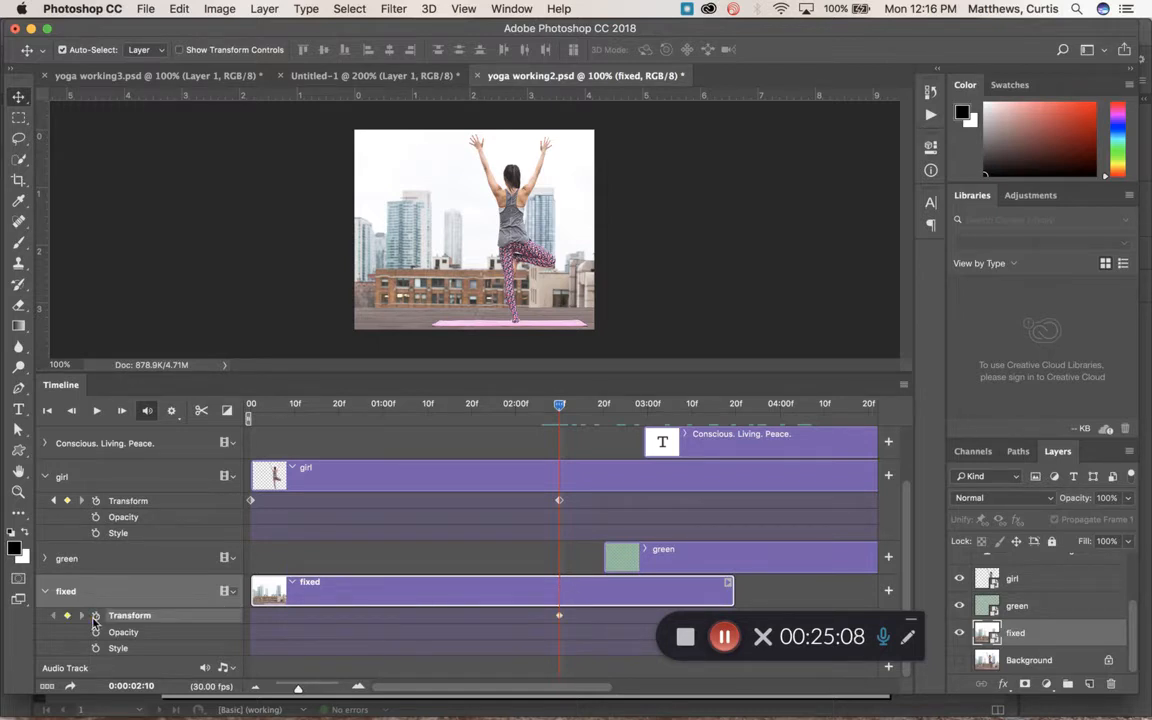
pyautogui.moveTo(559, 406); pyautogui.dragTo(243, 422)
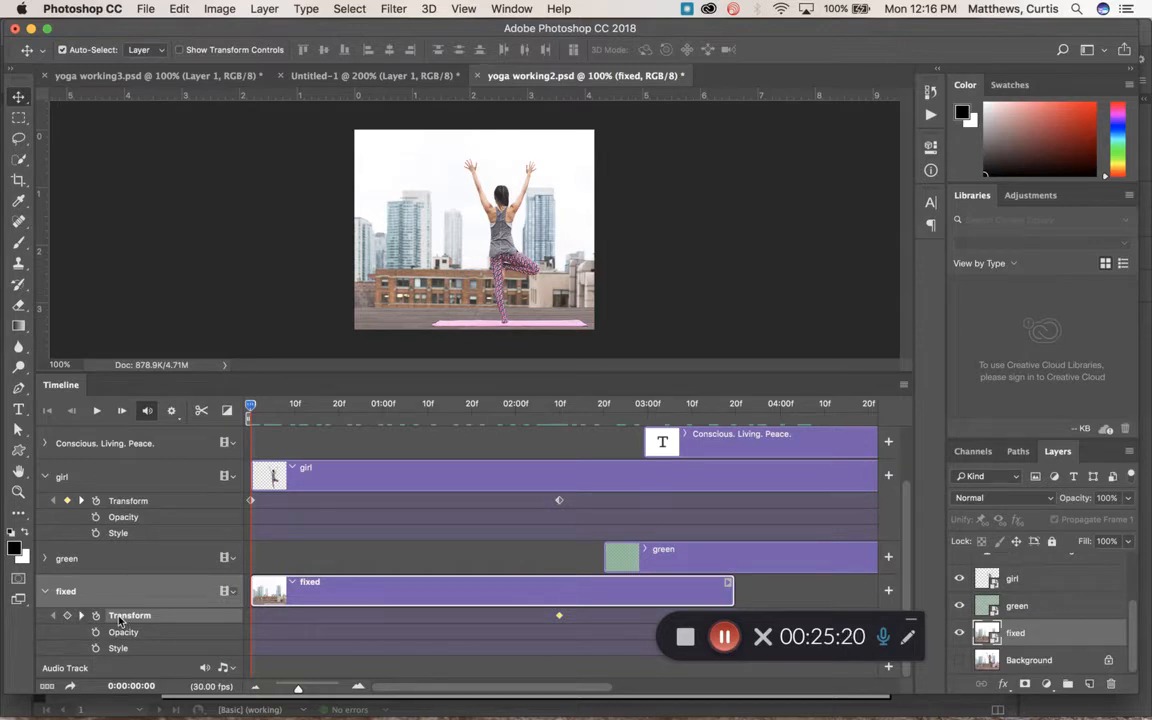
pyautogui.click(67, 616)
# Step: Scale the fixed background layer to 130% from its center at the 0:00 keyframe using Free Transform
pyautogui.click(179, 9)
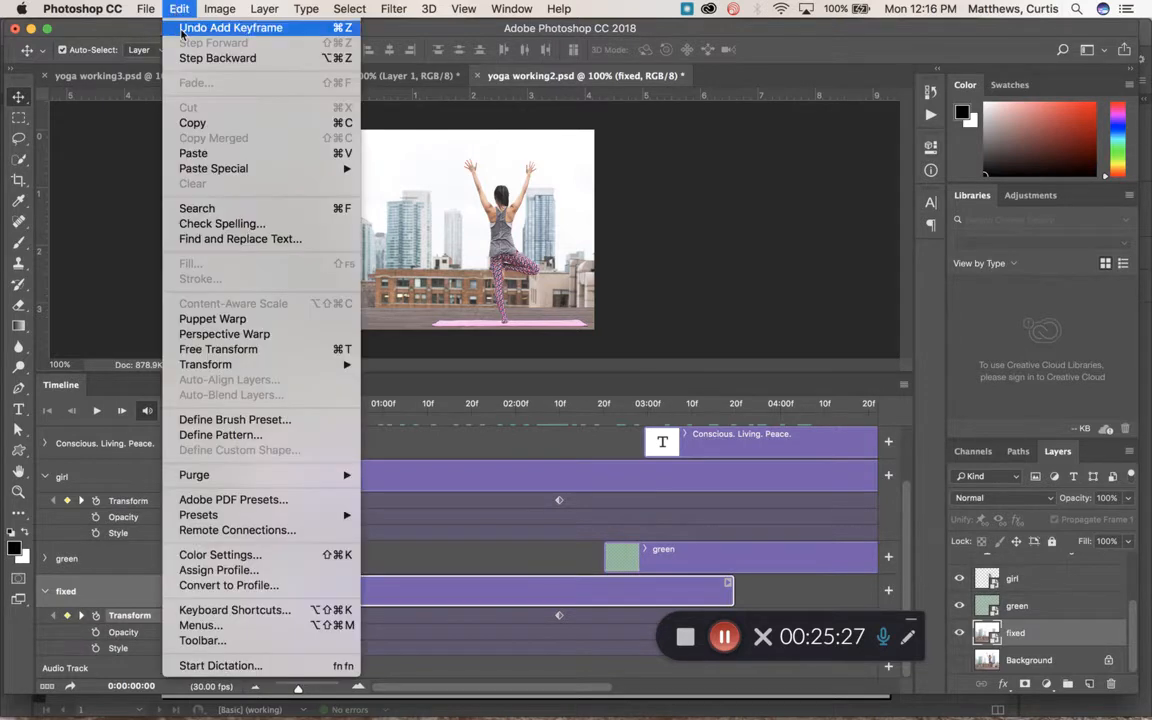
pyautogui.click(228, 351)
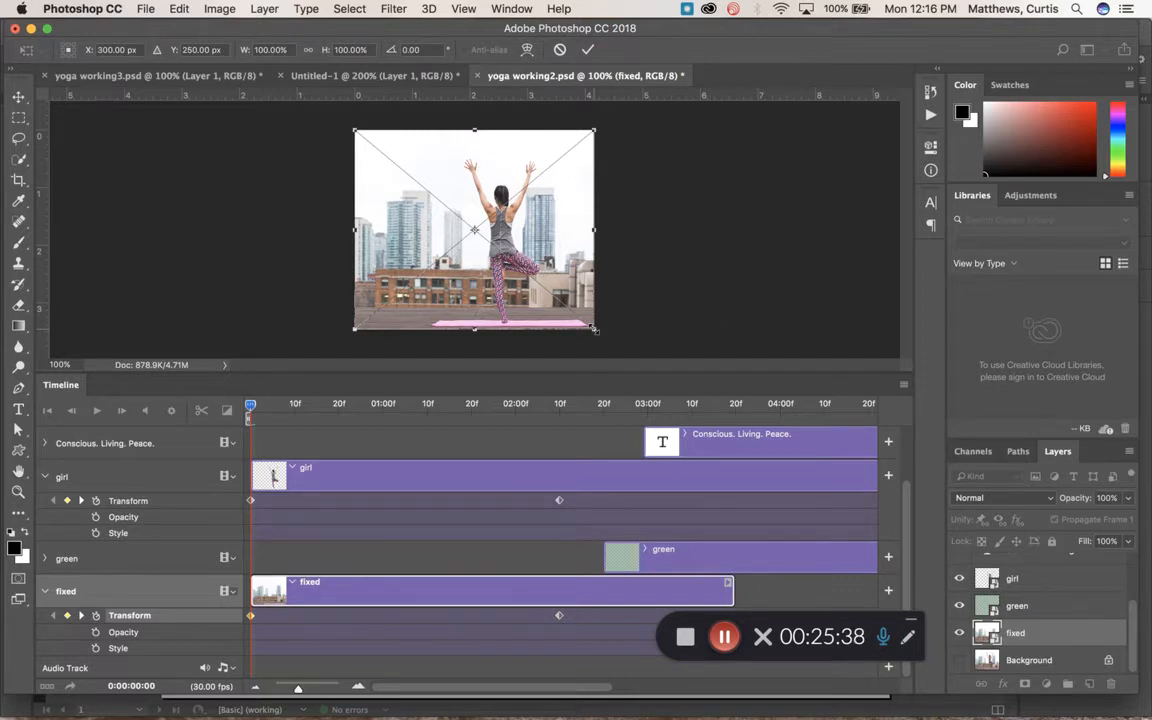
pyautogui.moveTo(594, 329); pyautogui.dragTo(621, 368)
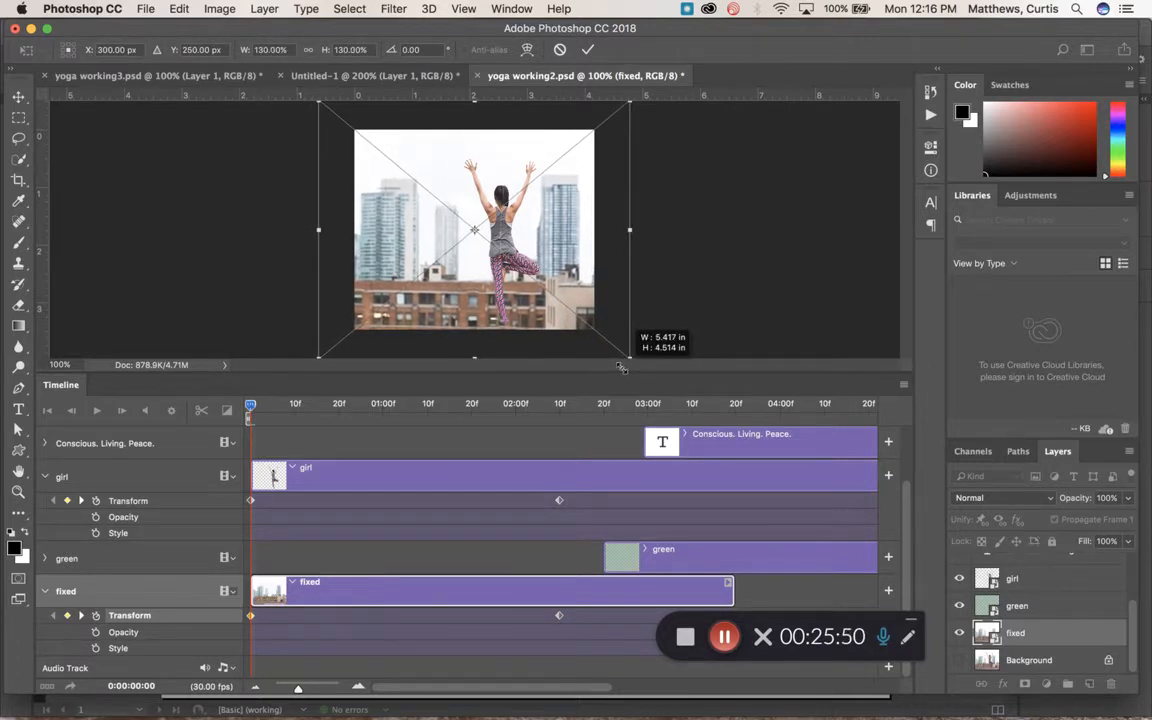
pyautogui.moveTo(621, 368); pyautogui.dragTo(621, 371)
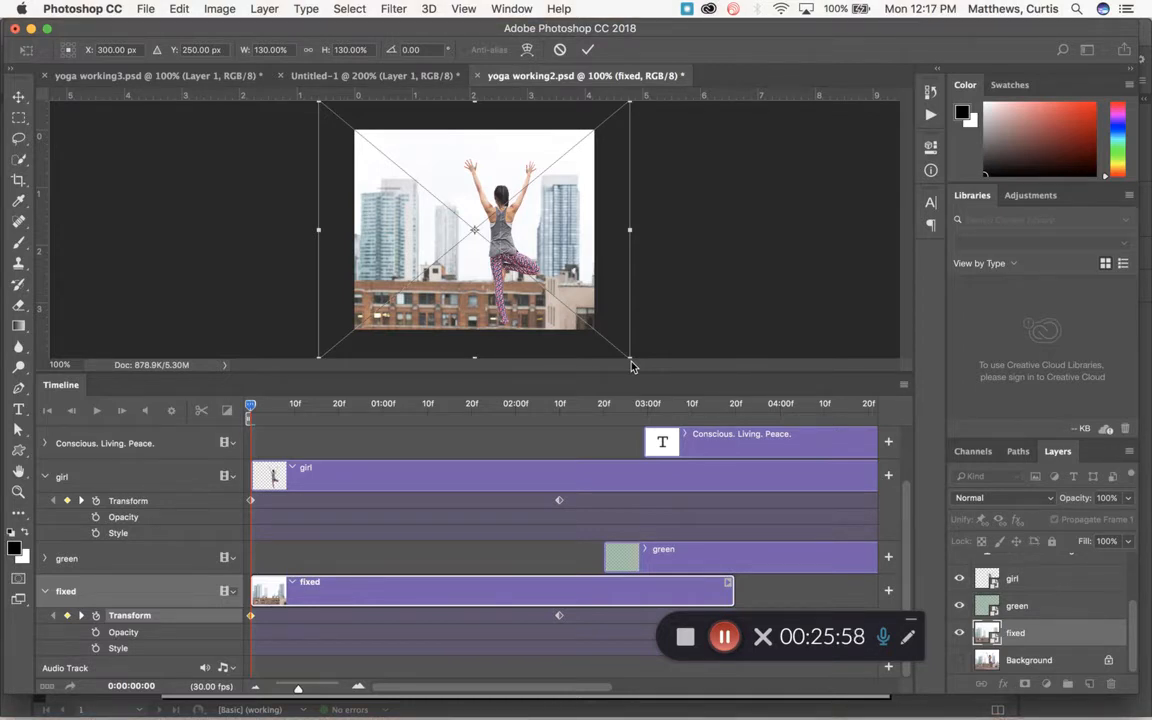
pyautogui.press('Return')
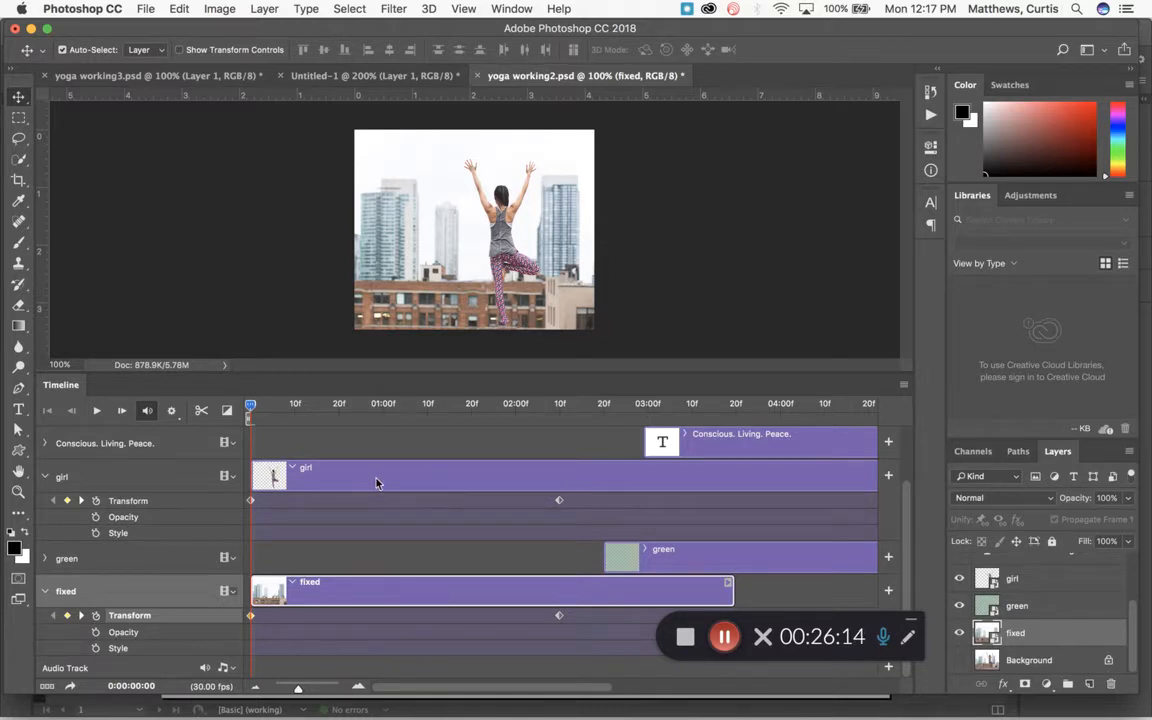
# Step: Play the animation from the start to check the background and girl motion, and return the playhead to the first frame
pyautogui.press('space')
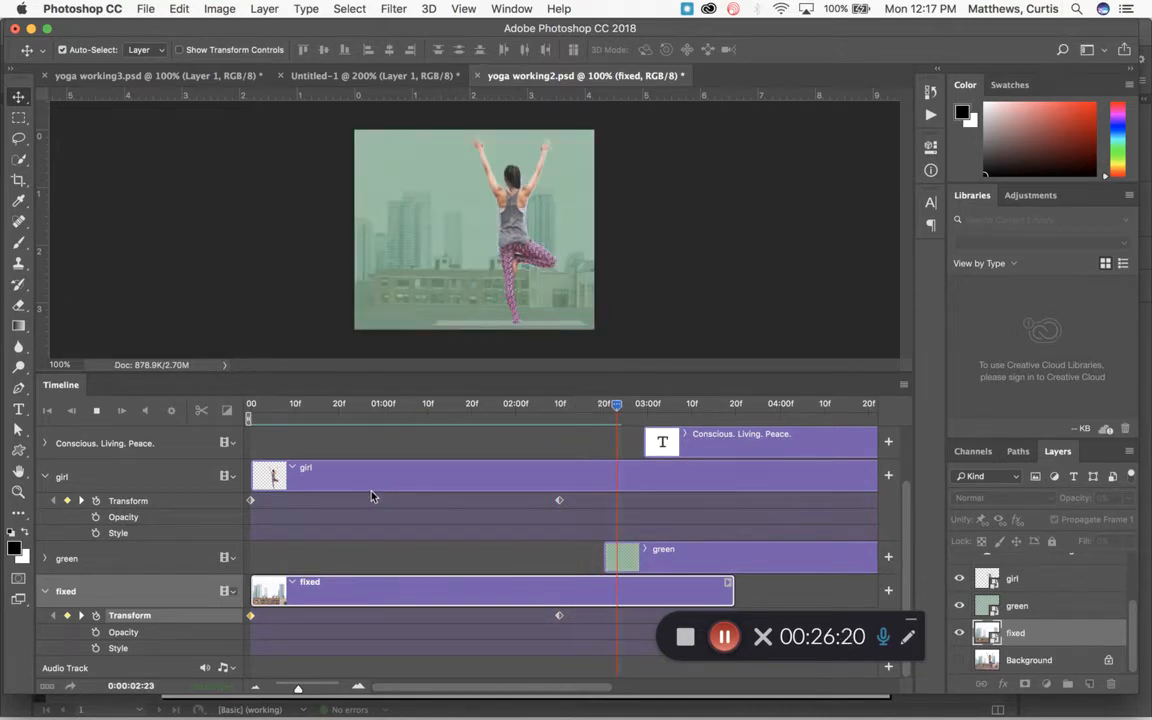
pyautogui.press('space')
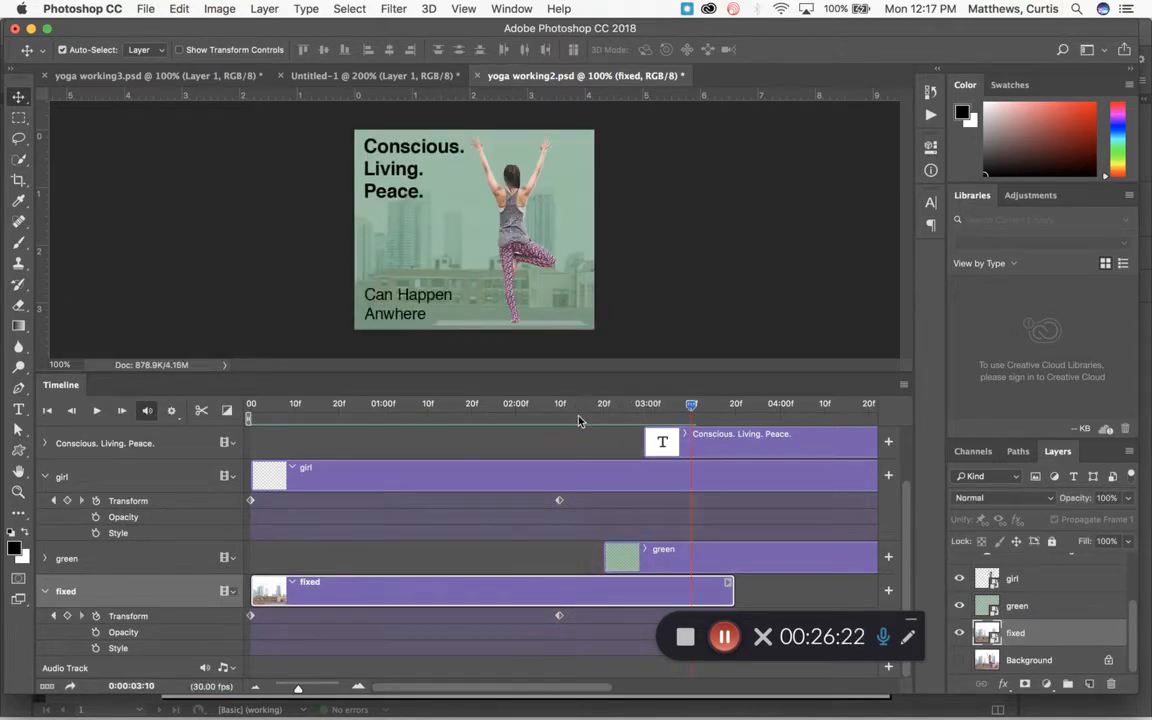
pyautogui.moveTo(688, 408); pyautogui.dragTo(237, 430)
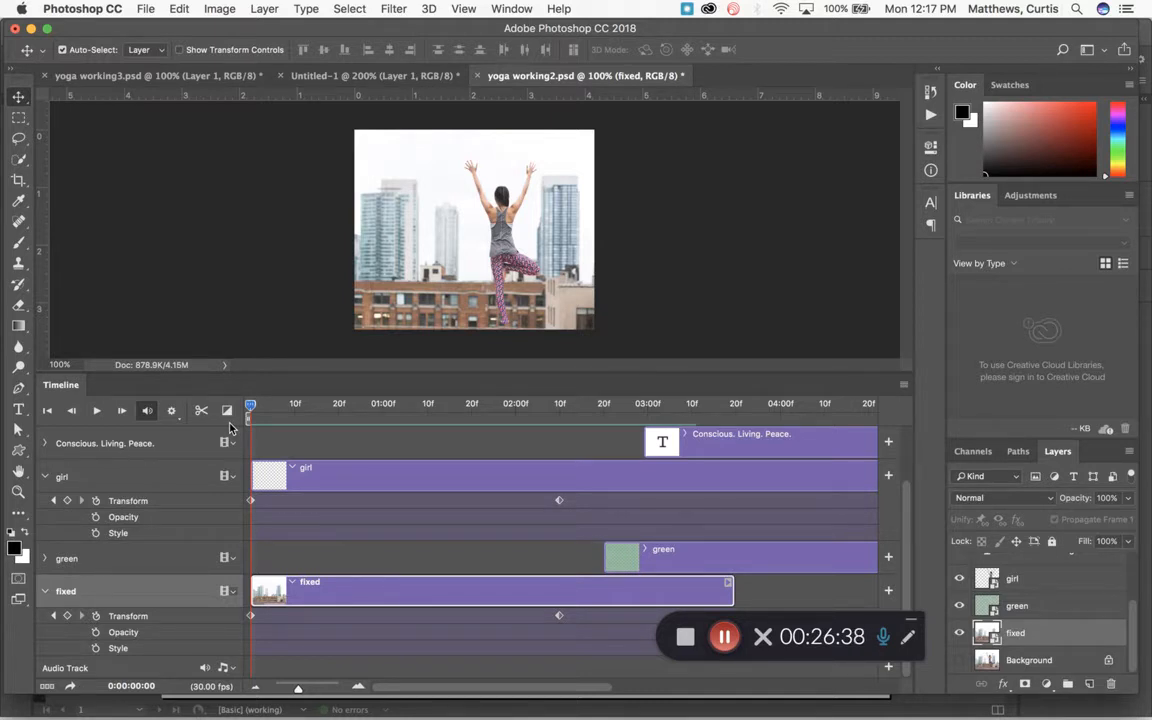
pyautogui.moveTo(250, 408); pyautogui.dragTo(225, 475)
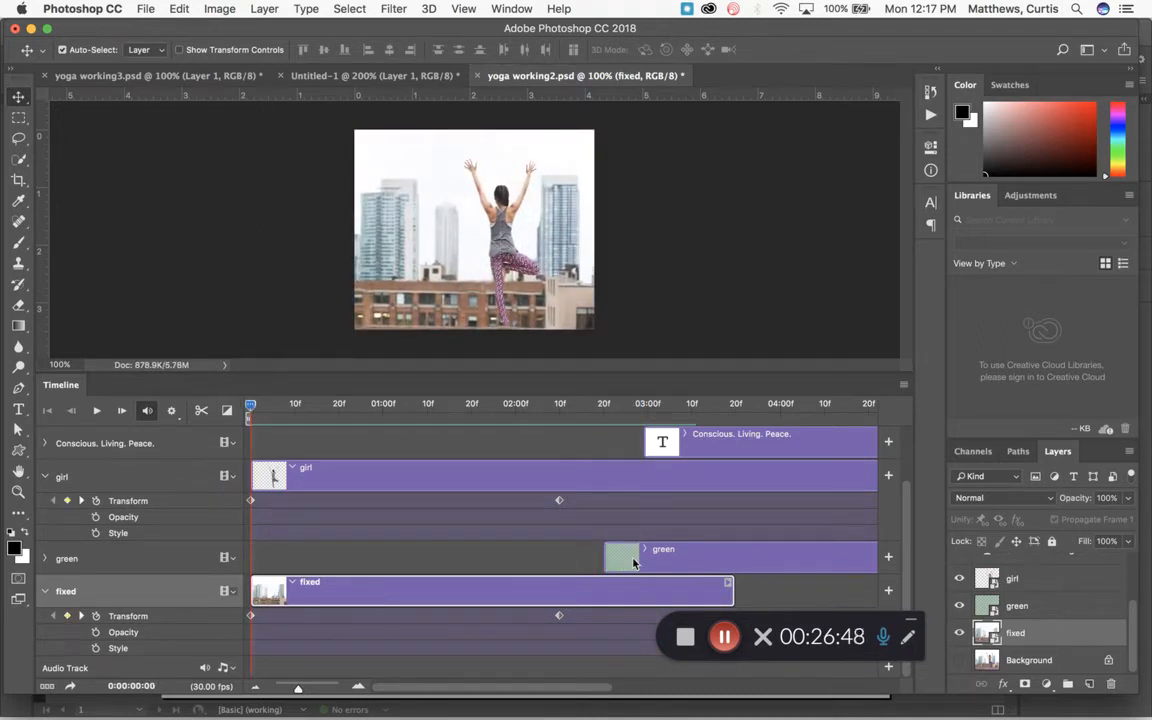
# Step: Apply a Fade transition with a .5 duration to the start of the green clip
pyautogui.click(659, 561)
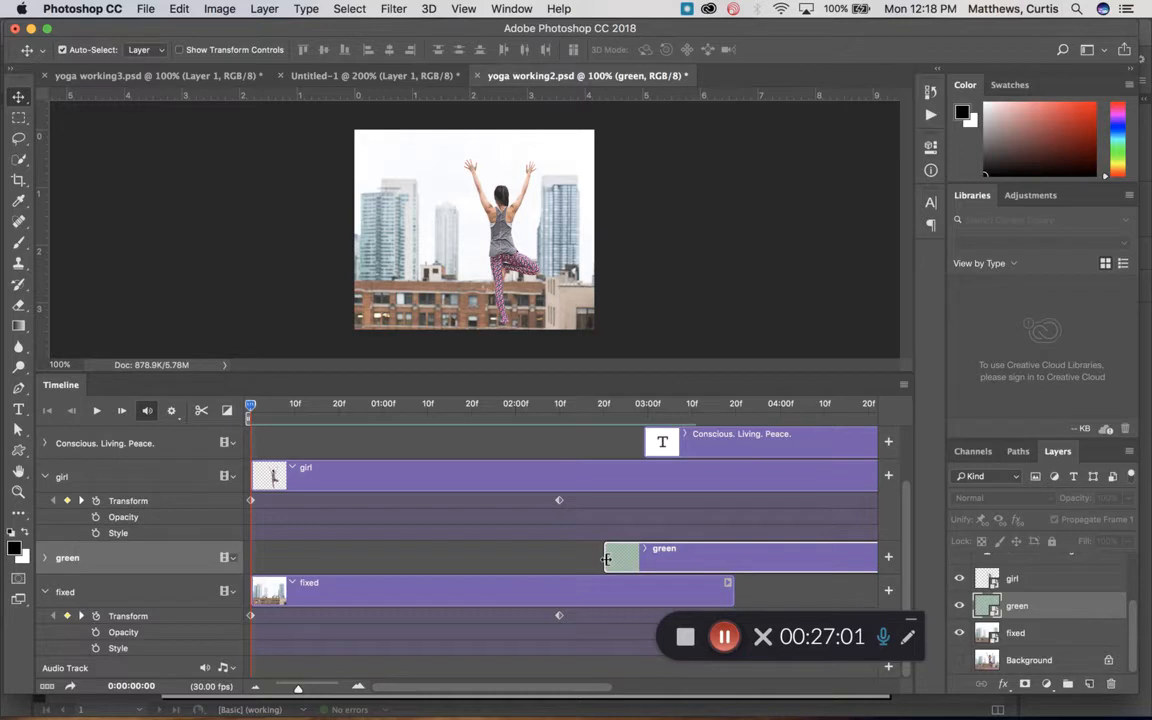
pyautogui.click(227, 412)
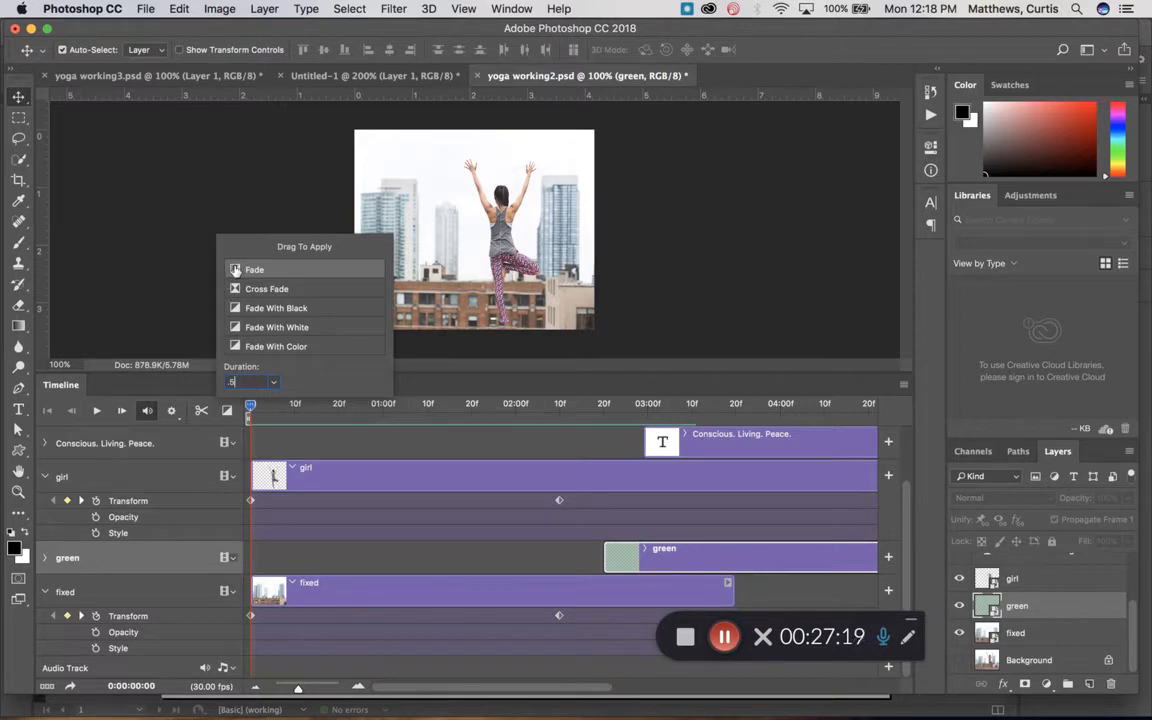
pyautogui.moveTo(307, 293); pyautogui.dragTo(621, 563)
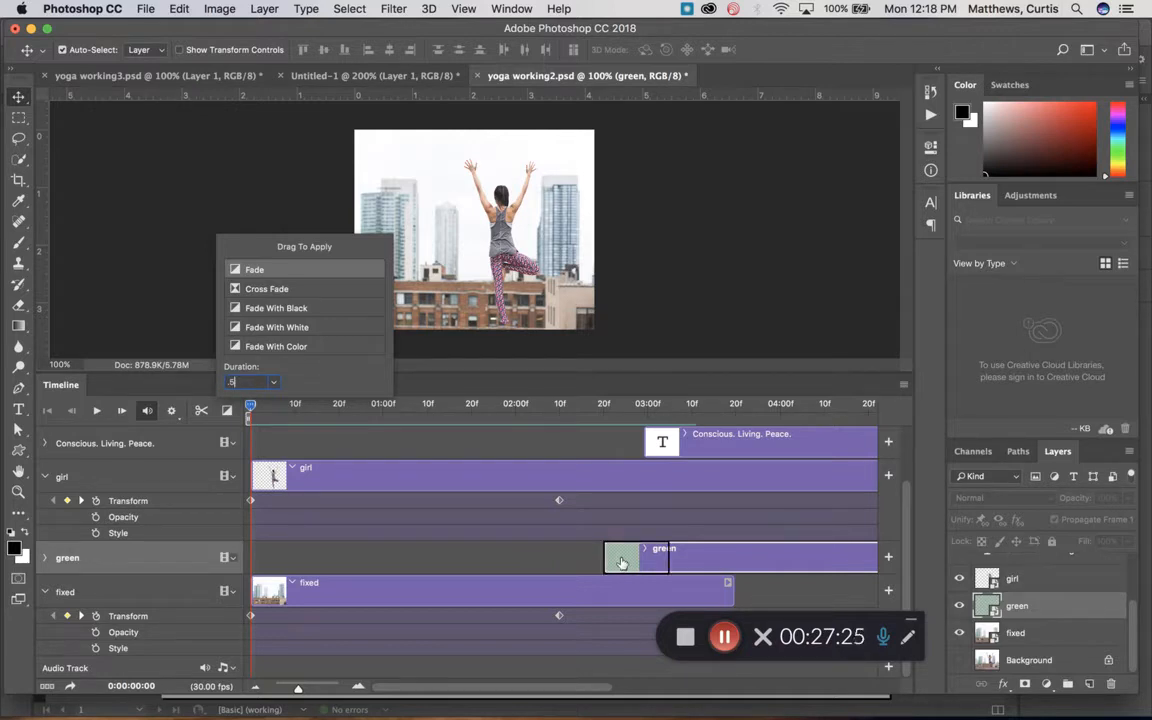
pyautogui.moveTo(621, 563); pyautogui.dragTo(621, 564)
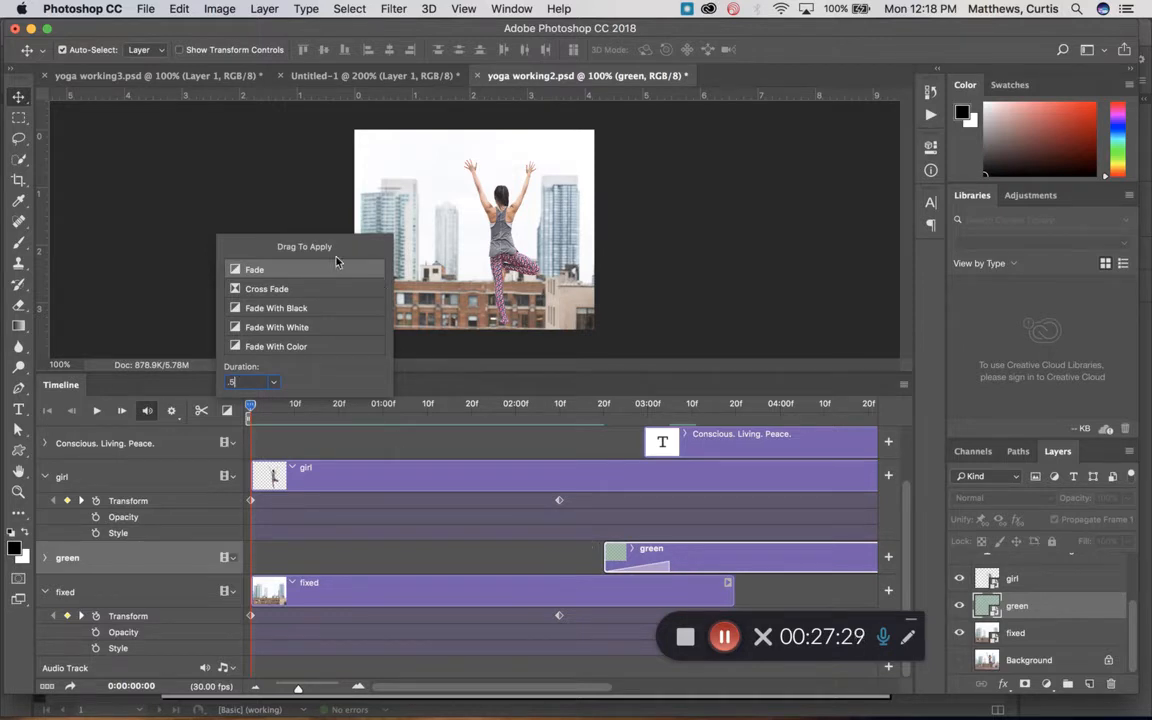
pyautogui.click(295, 250)
pyautogui.click(463, 380)
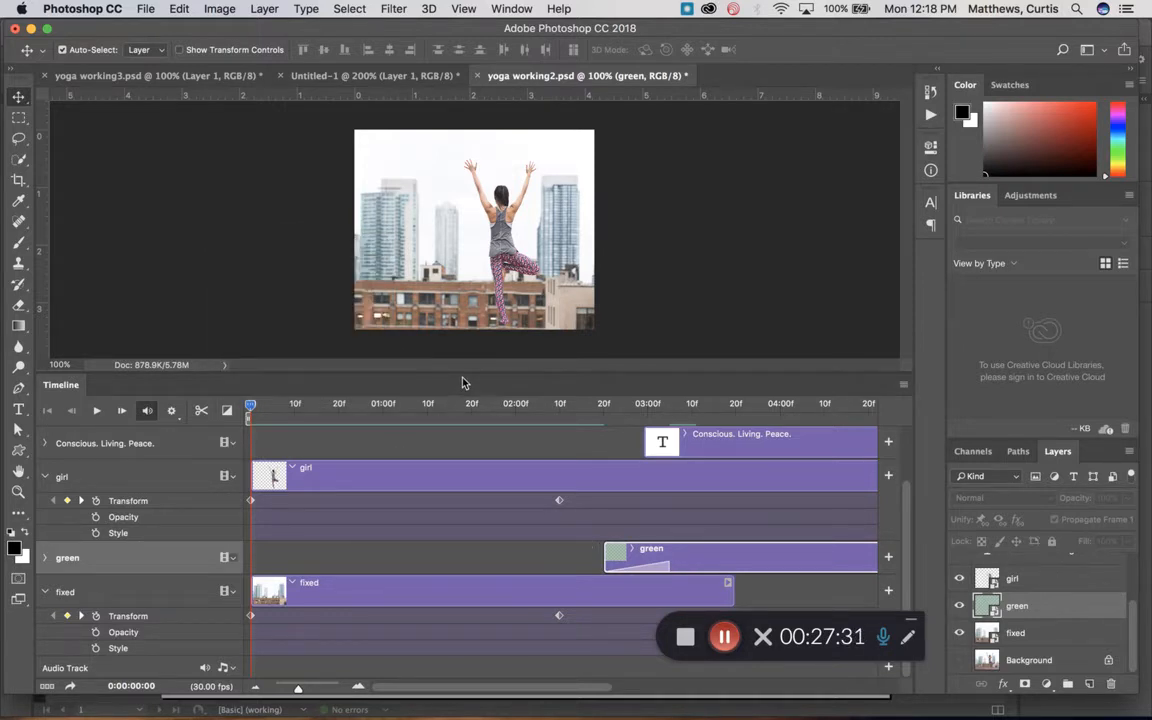
# Step: Scrub through the timeline to check the green tint's fade-in, and return the playhead to the first frame
pyautogui.click(226, 410)
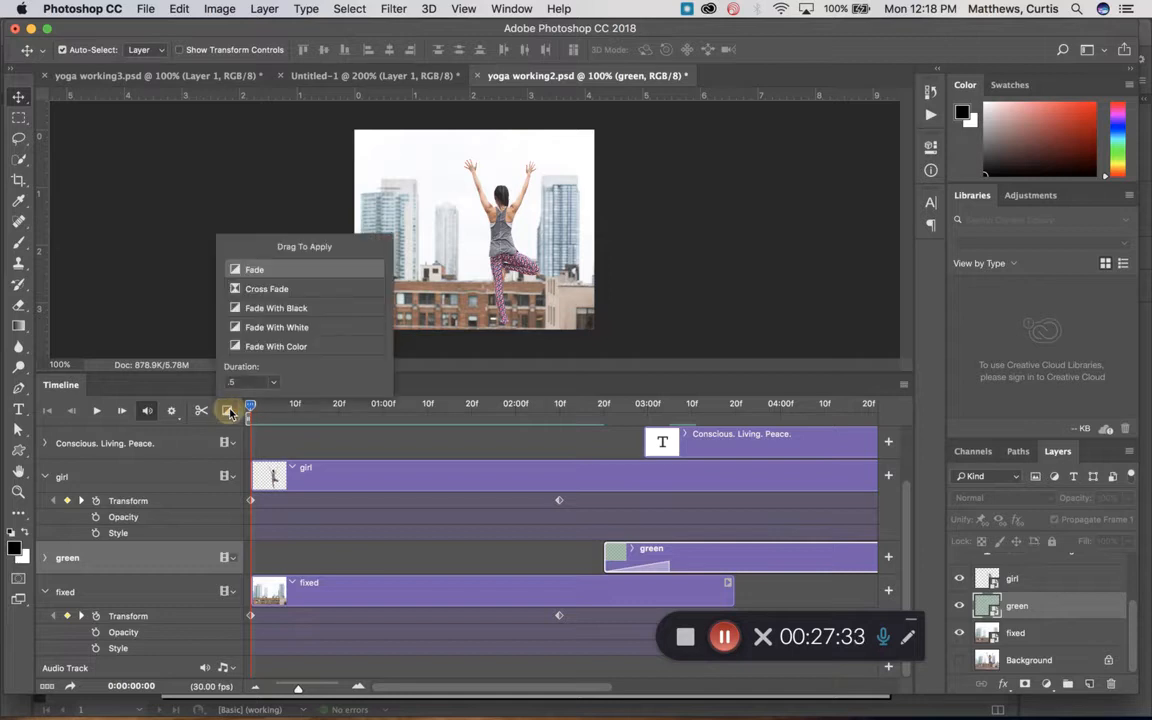
pyautogui.click(432, 384)
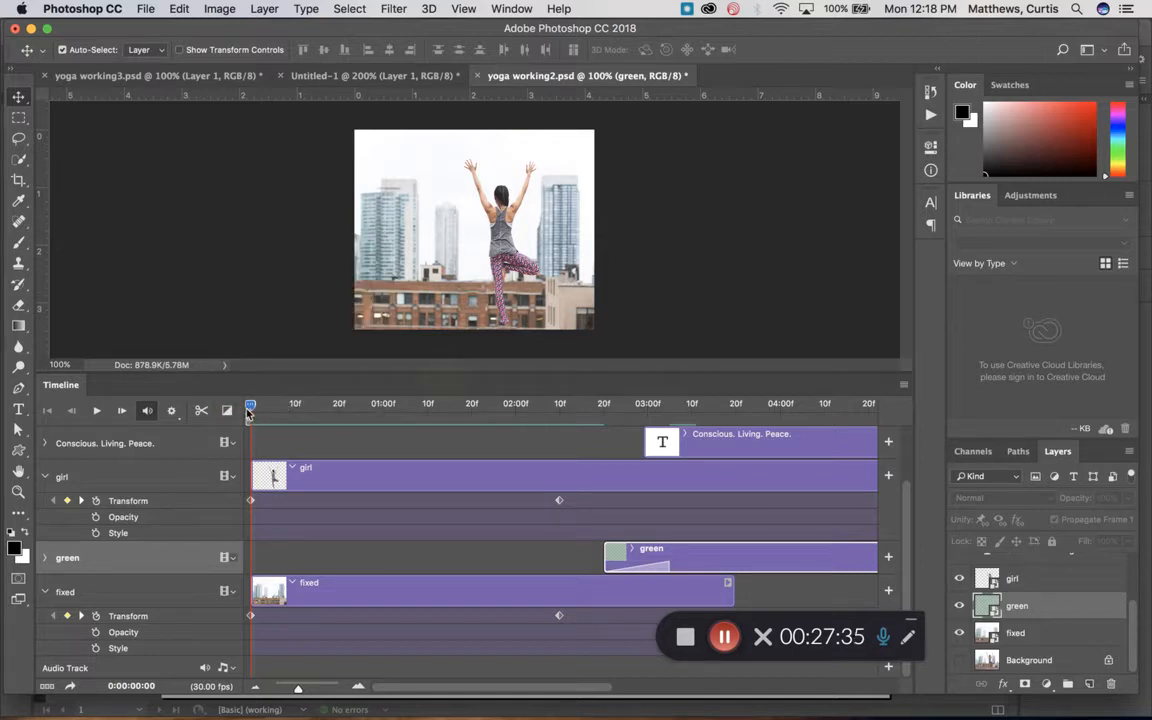
pyautogui.moveTo(250, 410); pyautogui.dragTo(224, 440)
pyautogui.moveTo(252, 409); pyautogui.dragTo(211, 414)
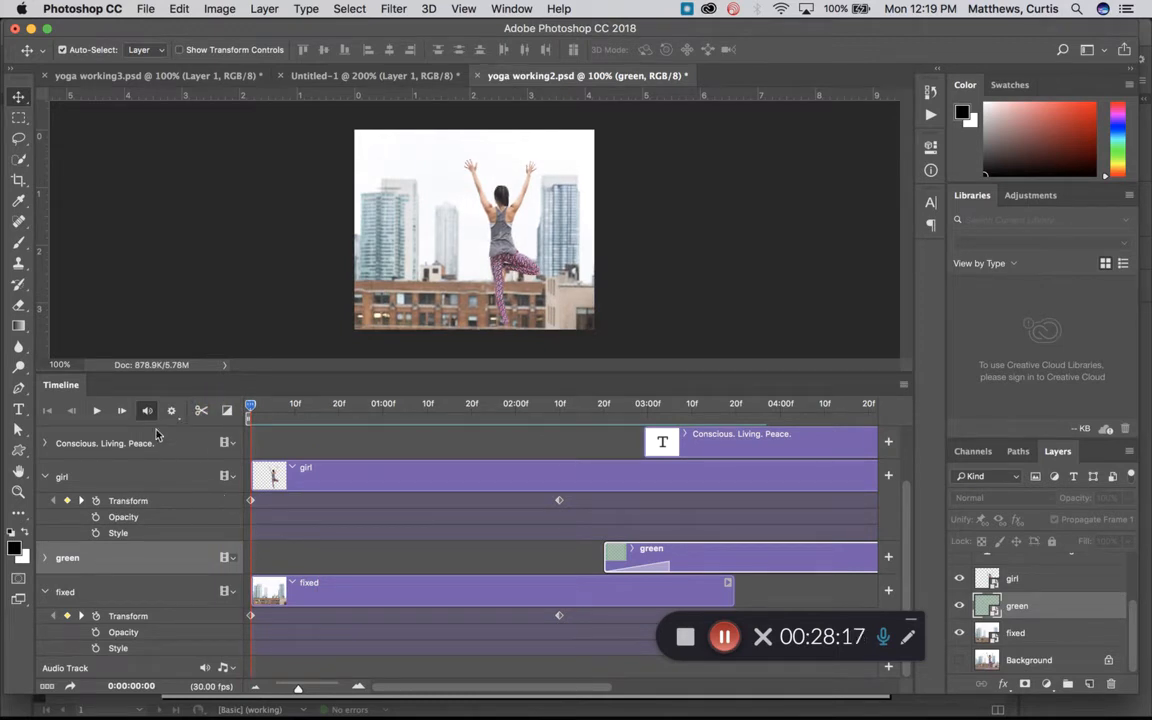
# Step: Set the transition duration to .25 and apply a Fade to the end of the fixed clip
pyautogui.click(226, 410)
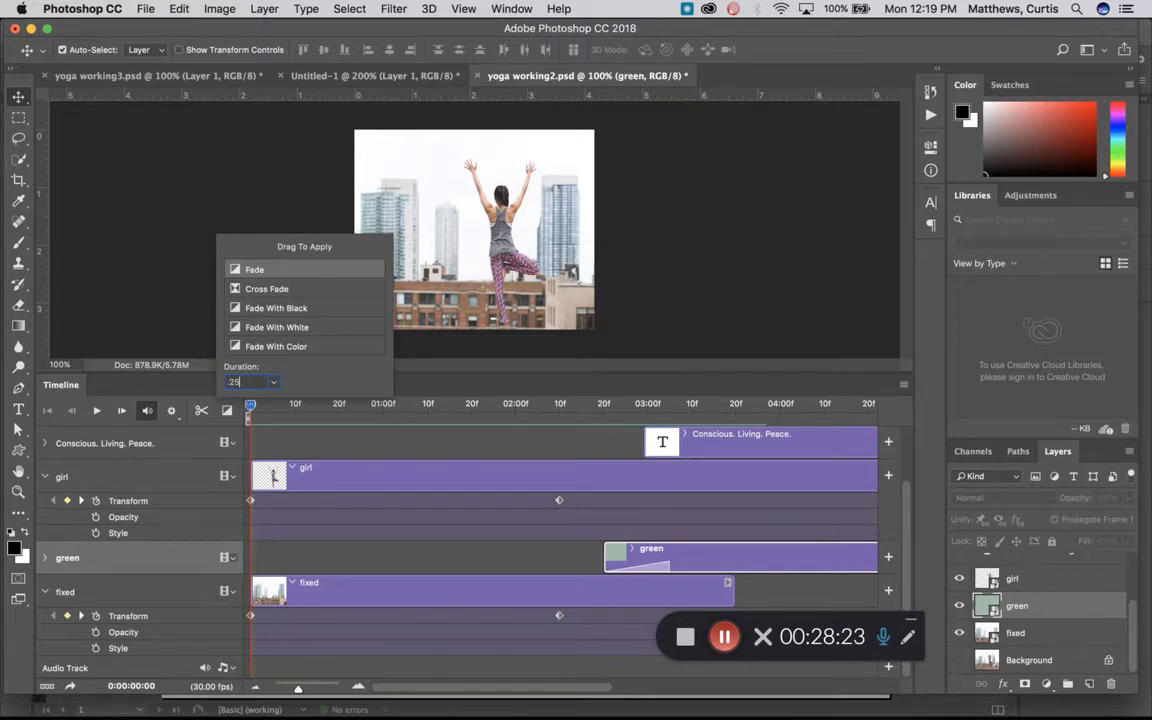
pyautogui.press('Return')
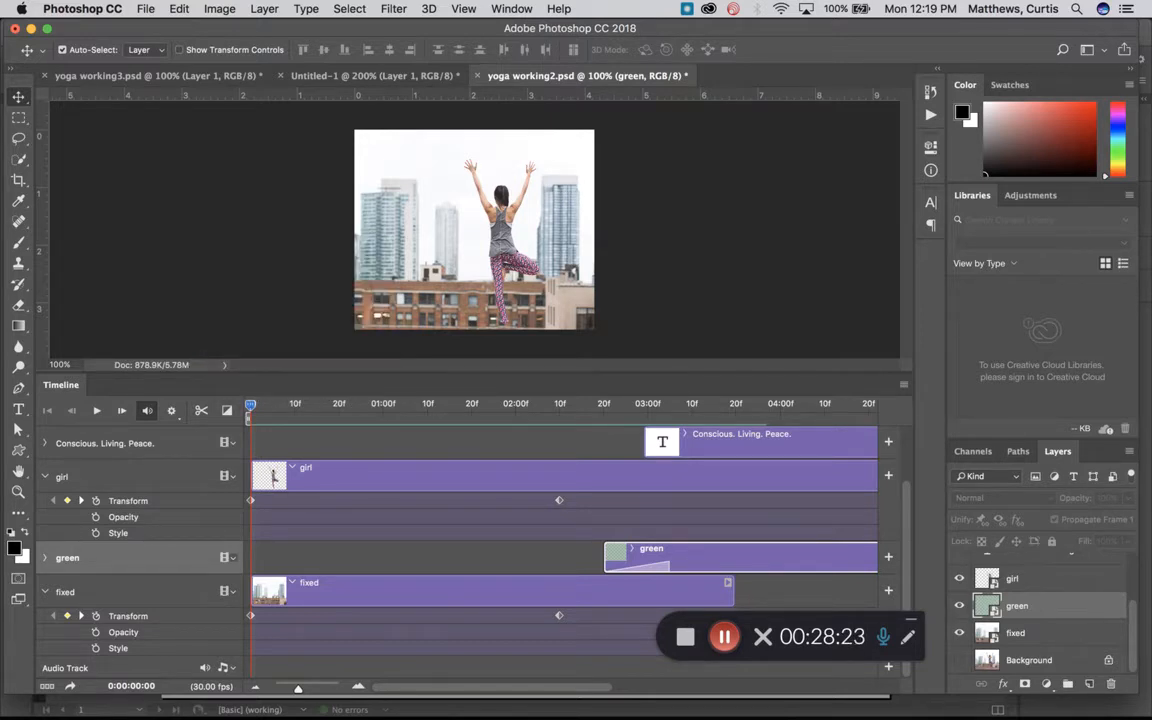
pyautogui.click(226, 410)
pyautogui.moveTo(235, 270); pyautogui.dragTo(700, 596)
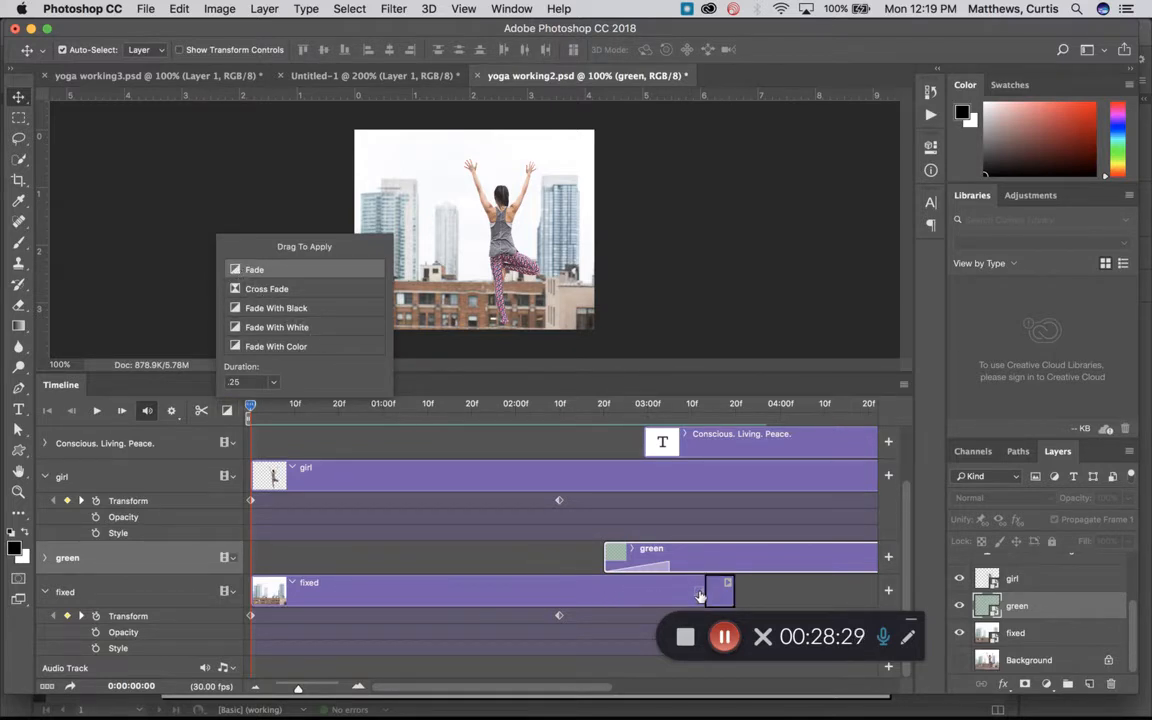
pyautogui.moveTo(700, 596); pyautogui.dragTo(700, 596)
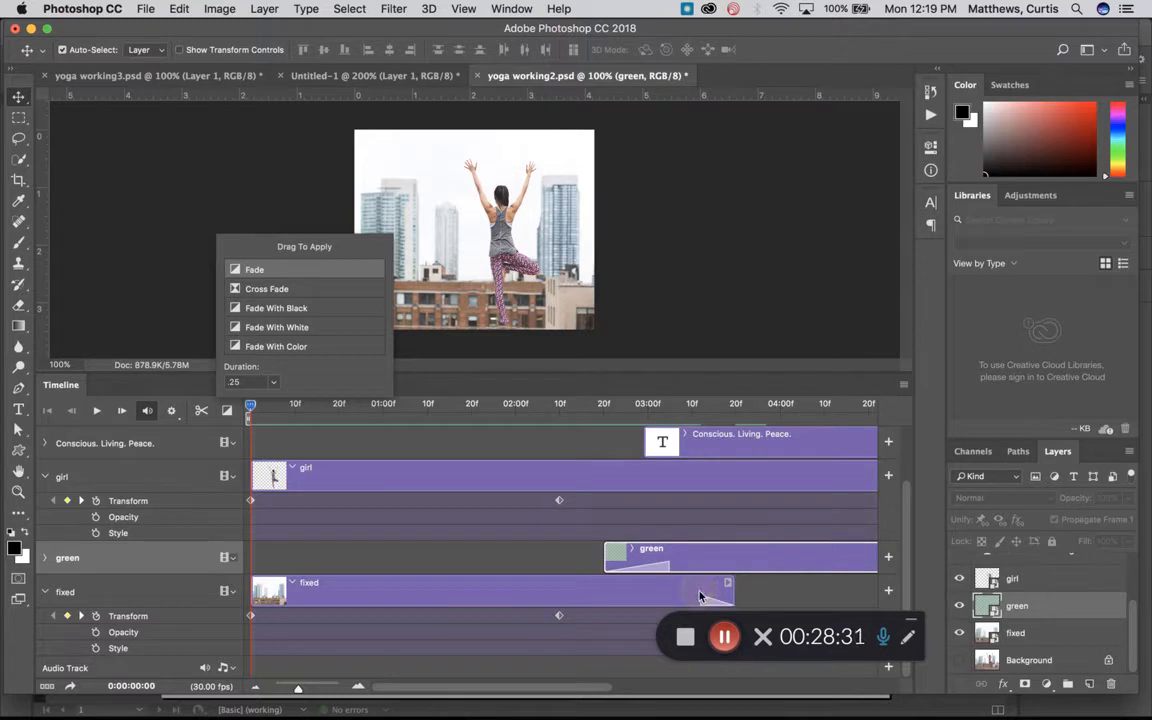
# Step: Apply a .25 Fade transition to the start of both the Conscious. Living. Peace. and Can Happen Anwhere text clips
pyautogui.click(253, 414)
pyautogui.click(625, 440)
pyautogui.moveTo(251, 406); pyautogui.dragTo(226, 421)
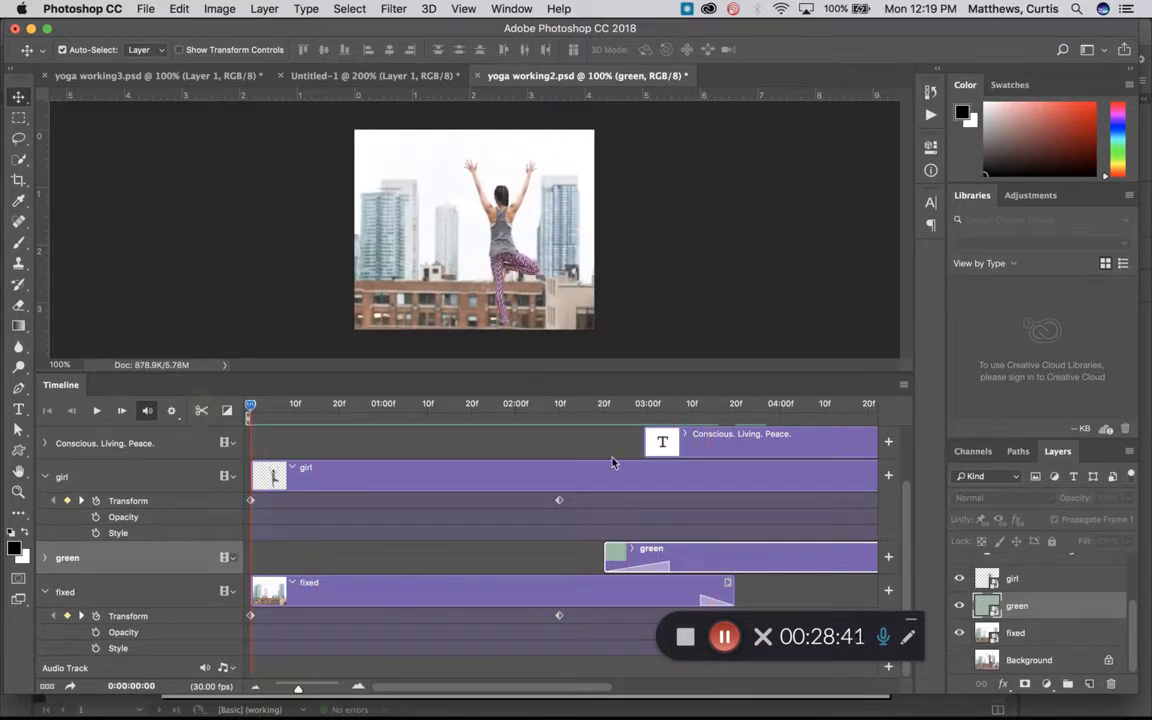
pyautogui.scroll(1, 501, 530)
pyautogui.scroll(3, 501, 530)
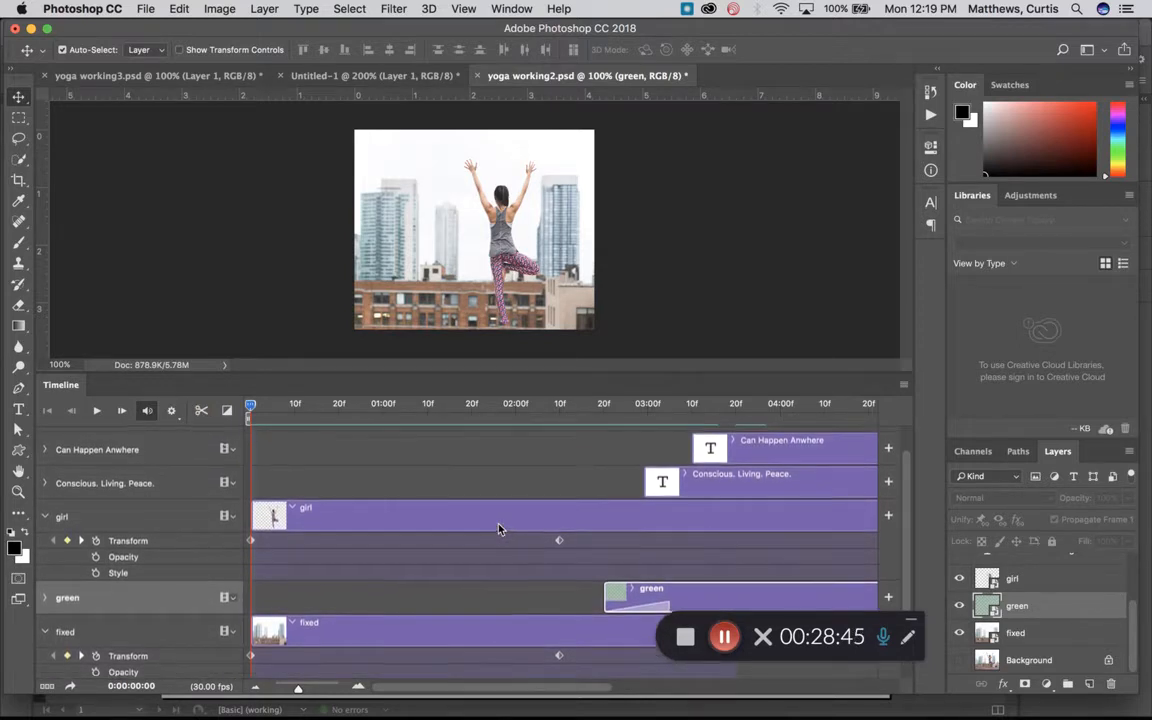
pyautogui.scroll(1, 501, 530)
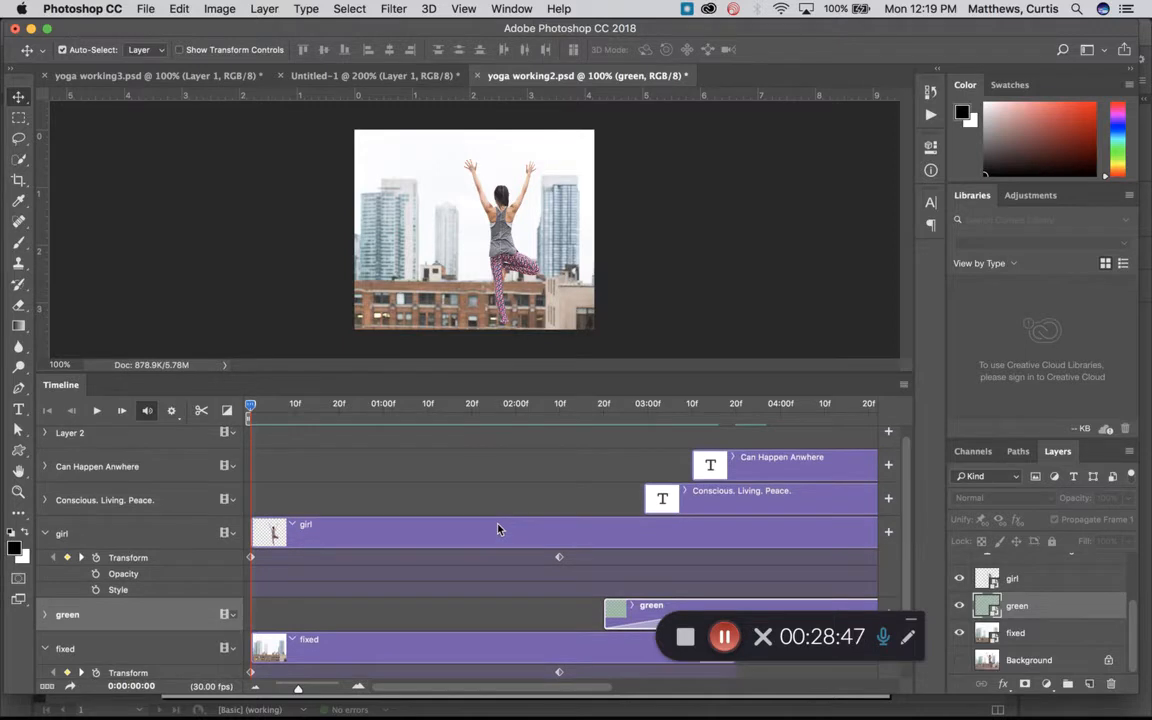
pyautogui.scroll(1, 498, 530)
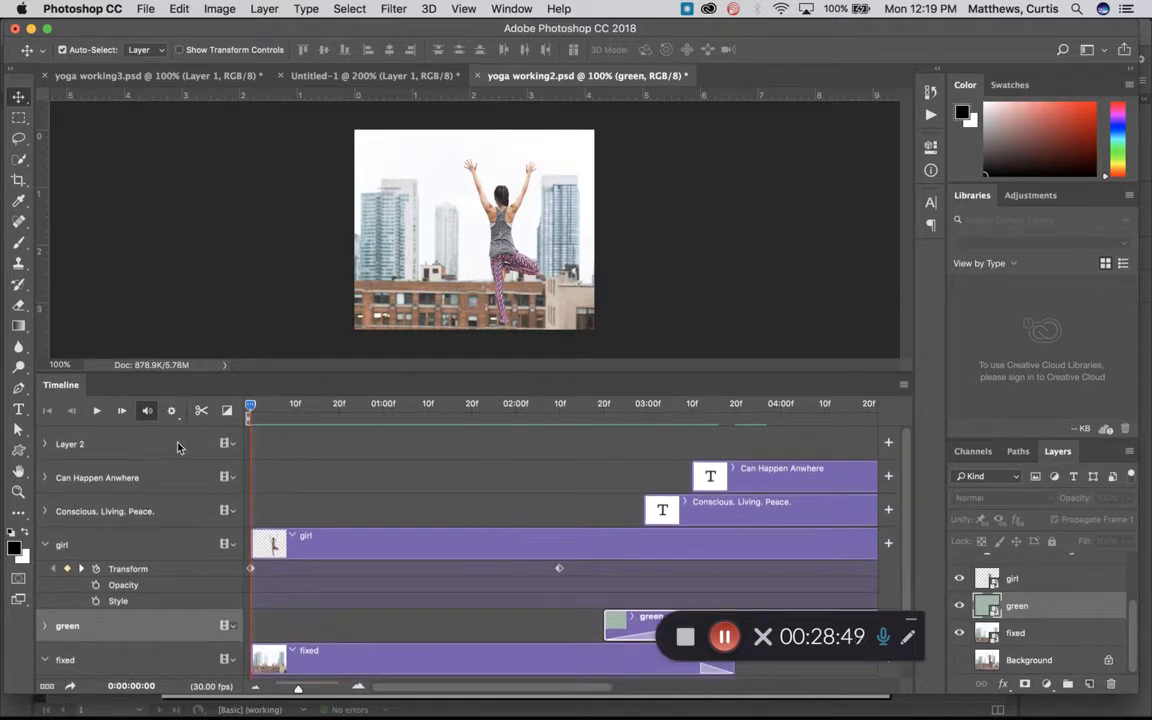
pyautogui.click(227, 412)
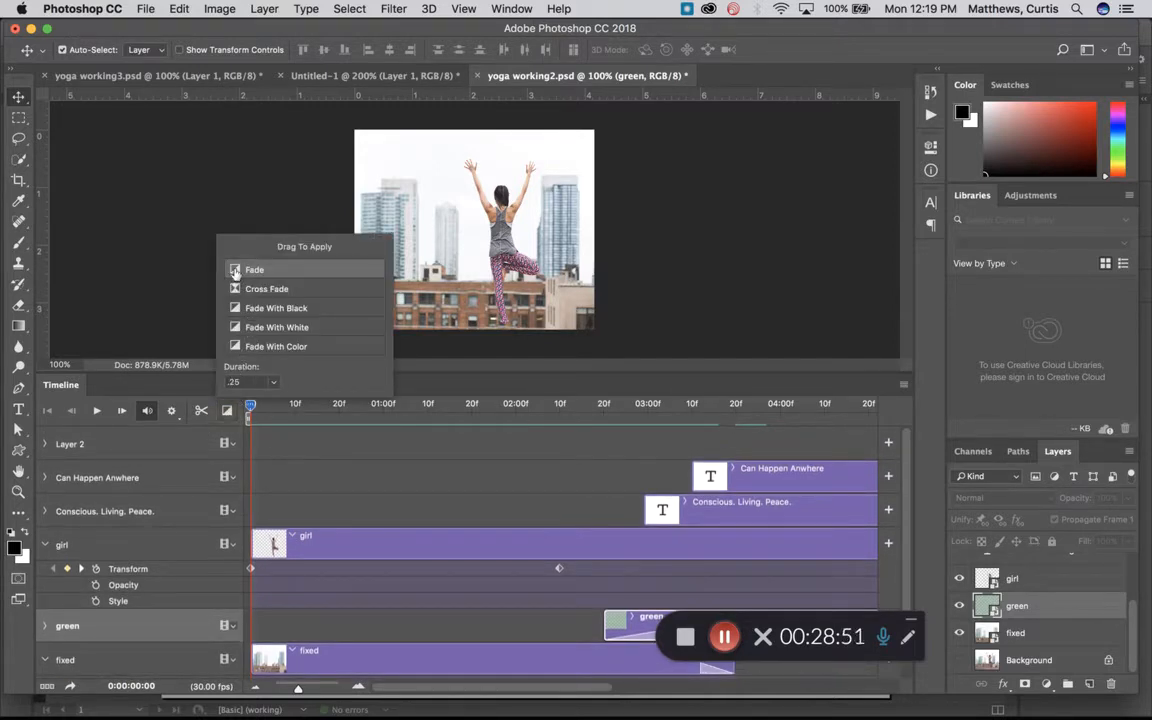
pyautogui.moveTo(300, 276); pyautogui.dragTo(660, 510)
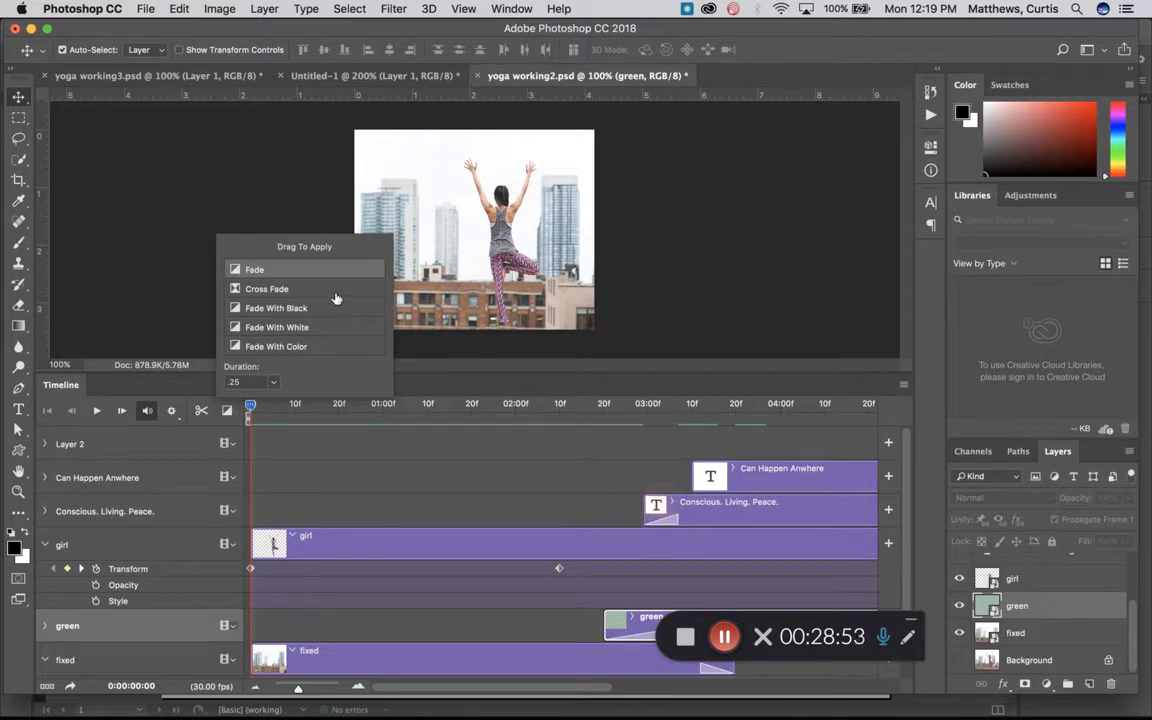
pyautogui.moveTo(236, 272); pyautogui.dragTo(691, 480)
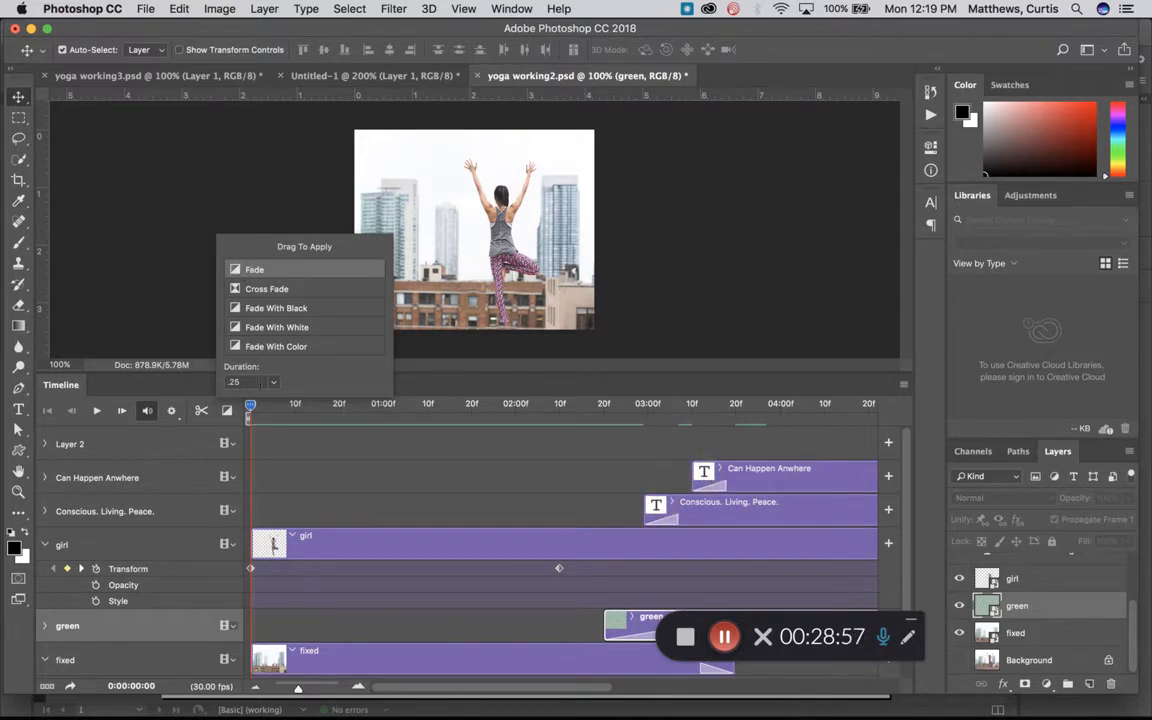
# Step: Apply a .25 Fade transition to the end of both text clips
pyautogui.click(468, 692)
pyautogui.moveTo(518, 689); pyautogui.dragTo(653, 690)
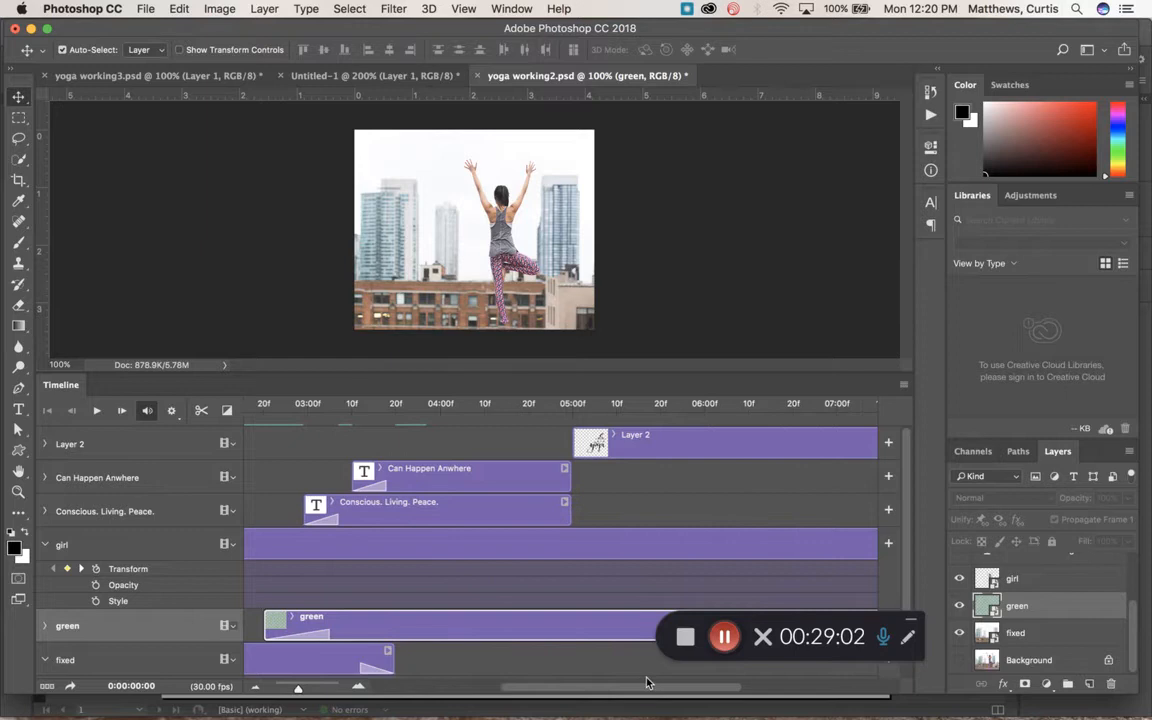
pyautogui.click(227, 410)
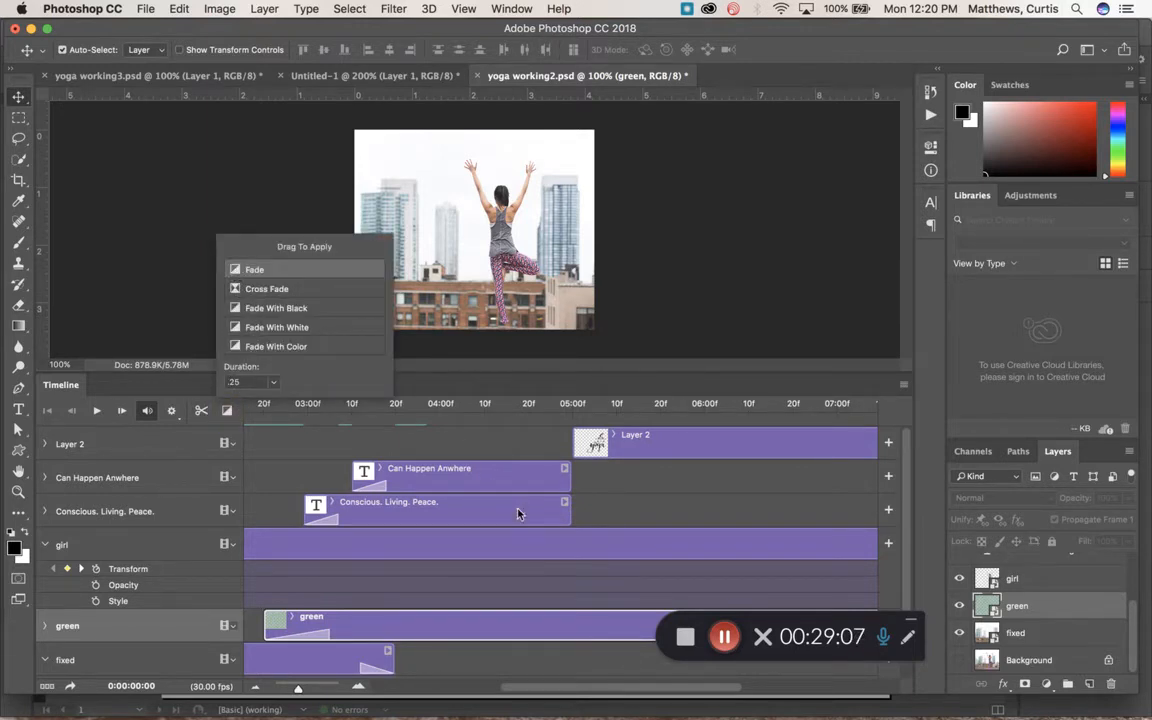
pyautogui.moveTo(238, 271); pyautogui.dragTo(557, 516)
pyautogui.moveTo(235, 271); pyautogui.dragTo(558, 480)
# Step: Play the animation from the first frame to check the text fades, and move the playhead back to 0:00:04:22
pyautogui.moveTo(625, 686); pyautogui.dragTo(481, 684)
pyautogui.moveTo(553, 688); pyautogui.dragTo(343, 684)
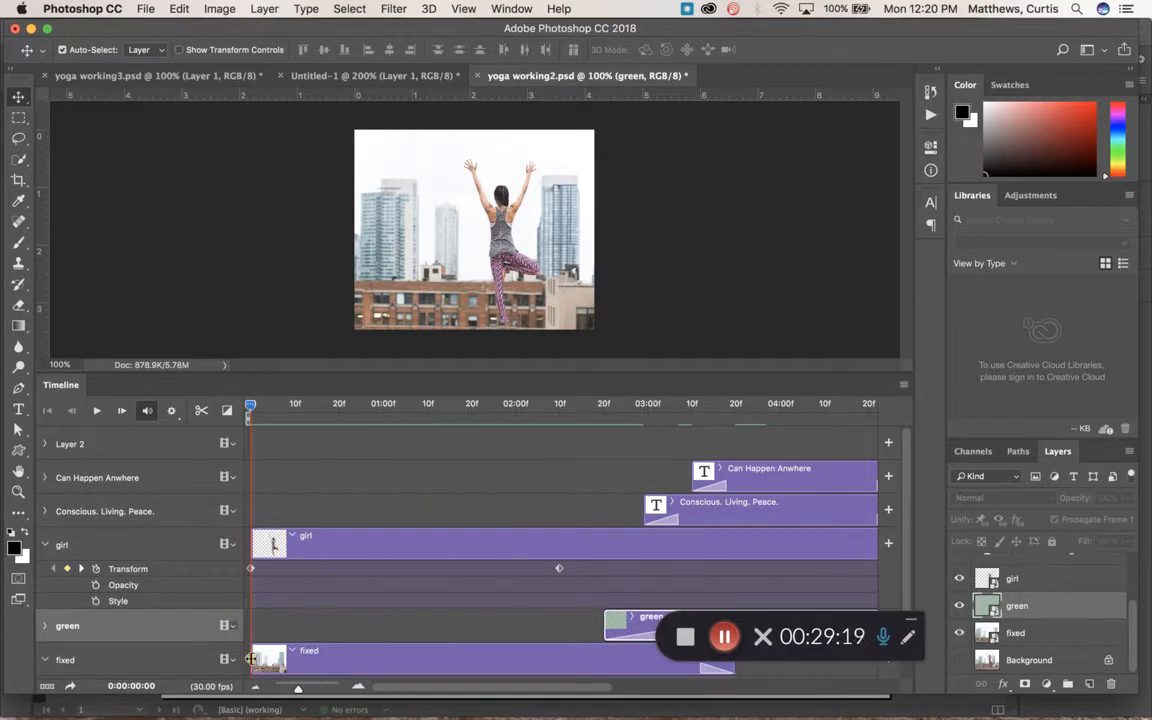
pyautogui.click(97, 411)
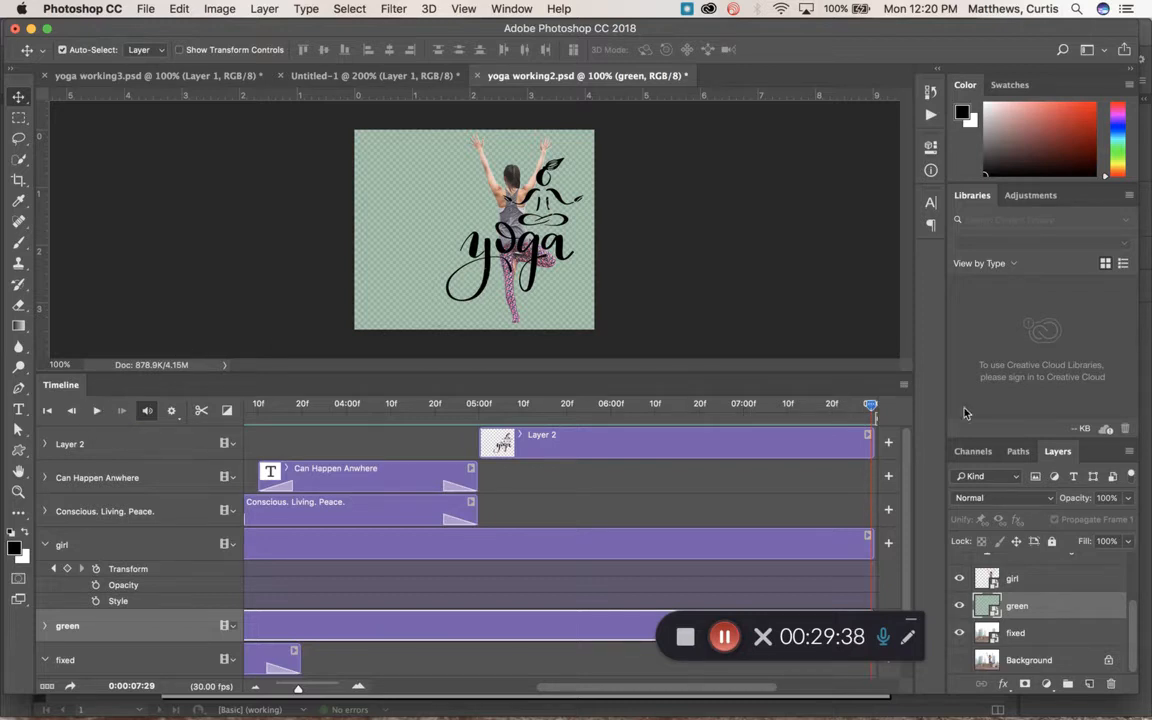
pyautogui.moveTo(871, 407); pyautogui.dragTo(508, 392)
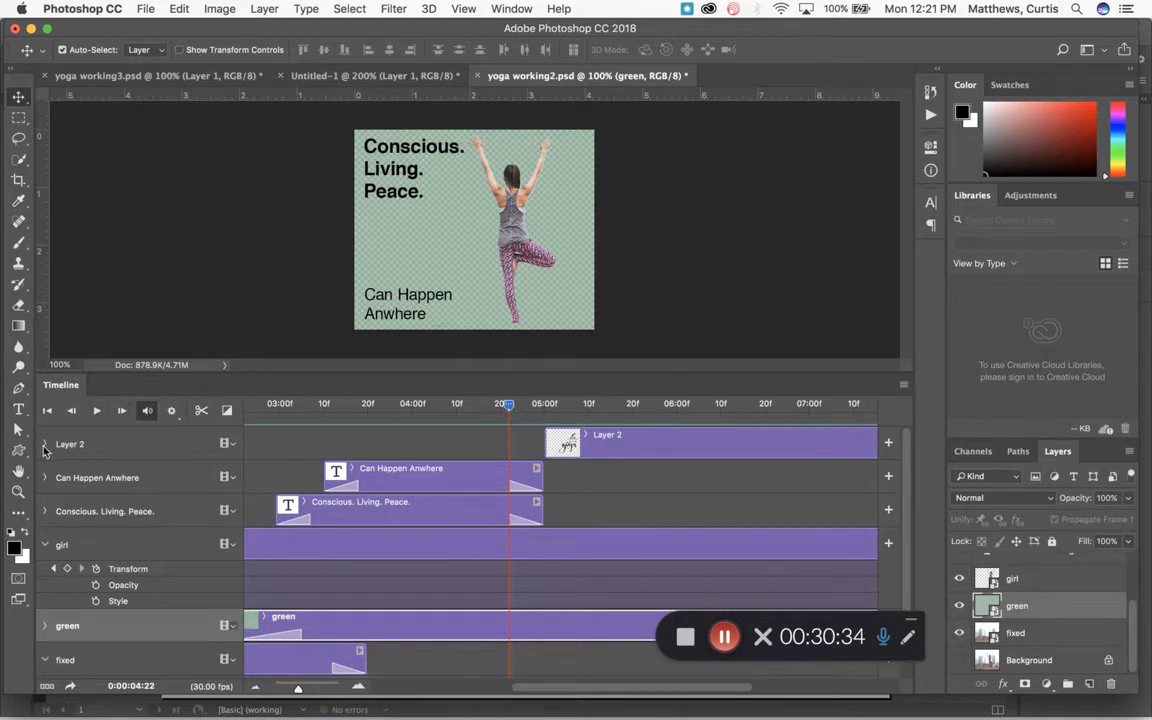
# Step: Add Transform keyframes to the Layer 2 yoga logo clip at 0:00:05:20 and at its start, 0:00:05:00
pyautogui.moveTo(507, 406); pyautogui.dragTo(632, 418)
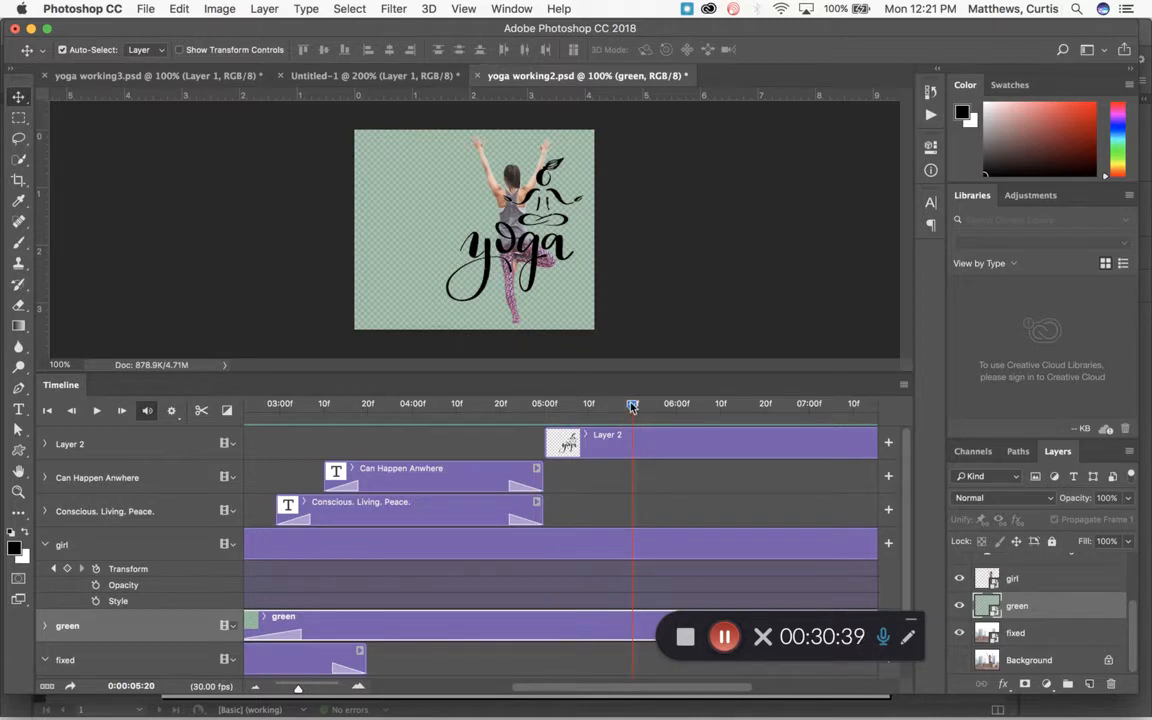
pyautogui.click(44, 444)
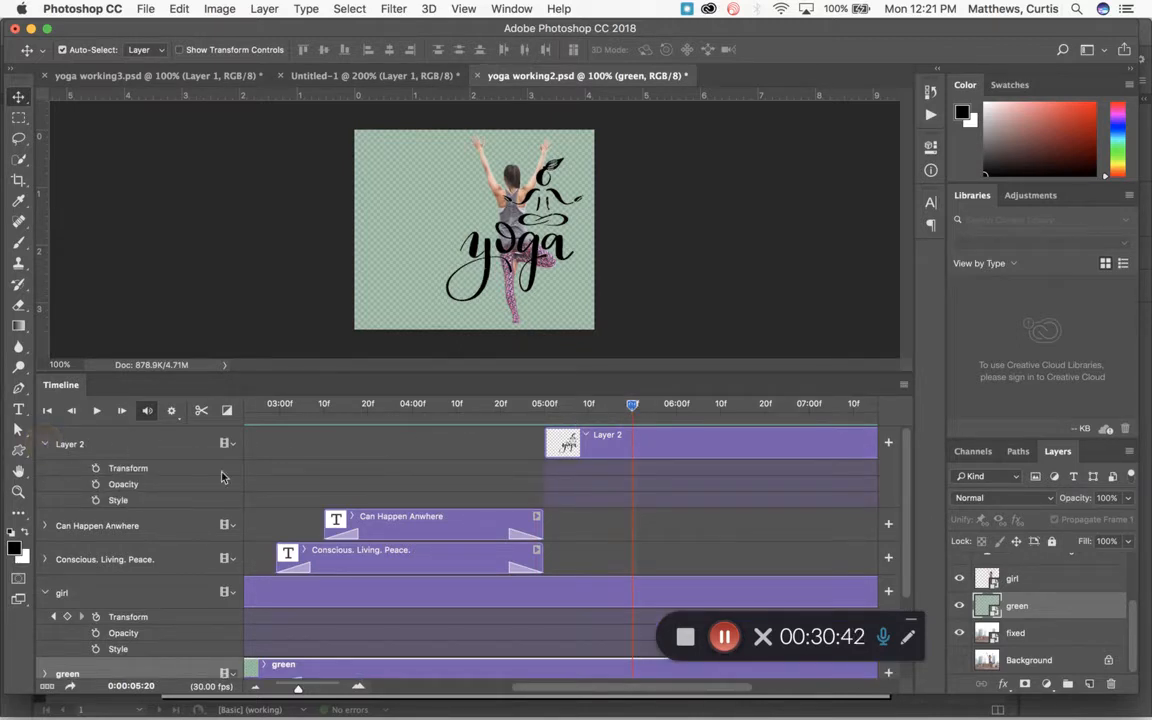
pyautogui.click(724, 447)
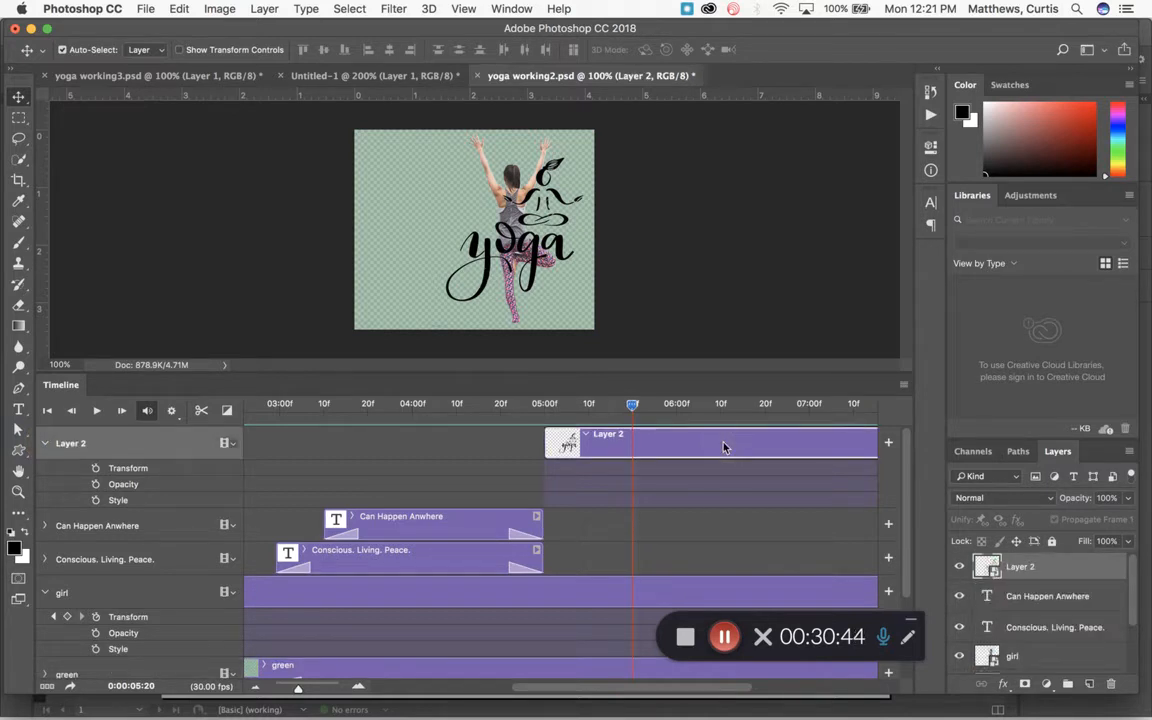
pyautogui.click(96, 470)
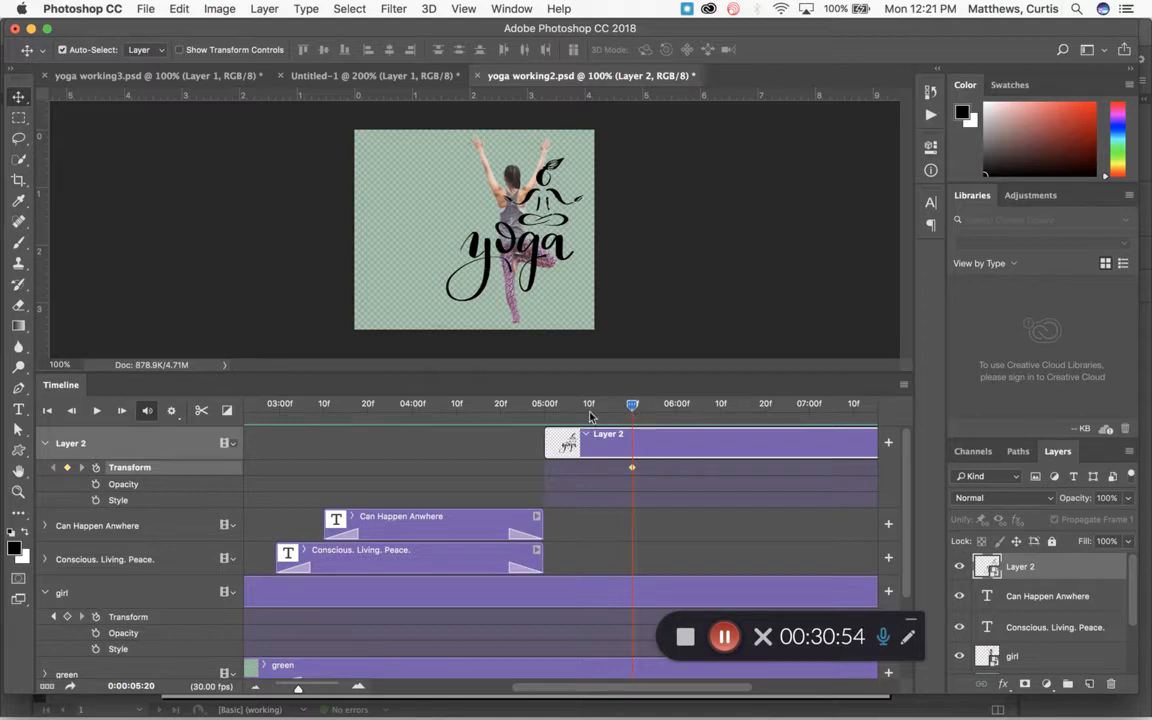
pyautogui.moveTo(637, 405); pyautogui.dragTo(543, 403)
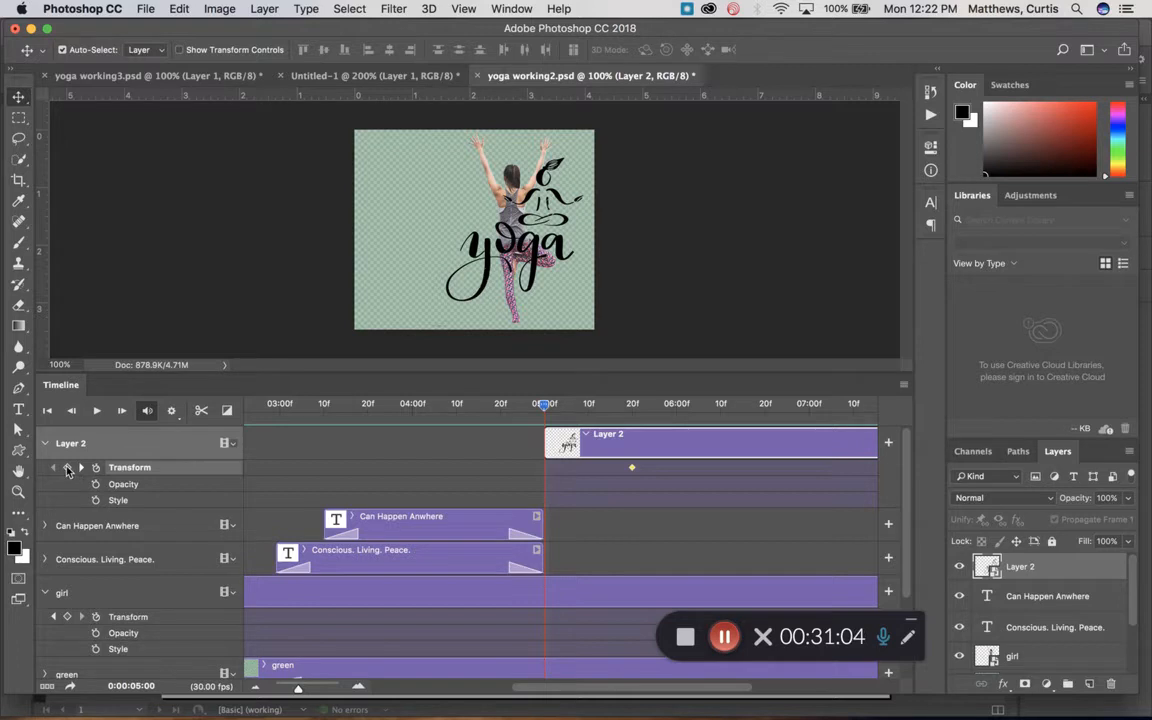
pyautogui.click(67, 467)
pyautogui.click(545, 470)
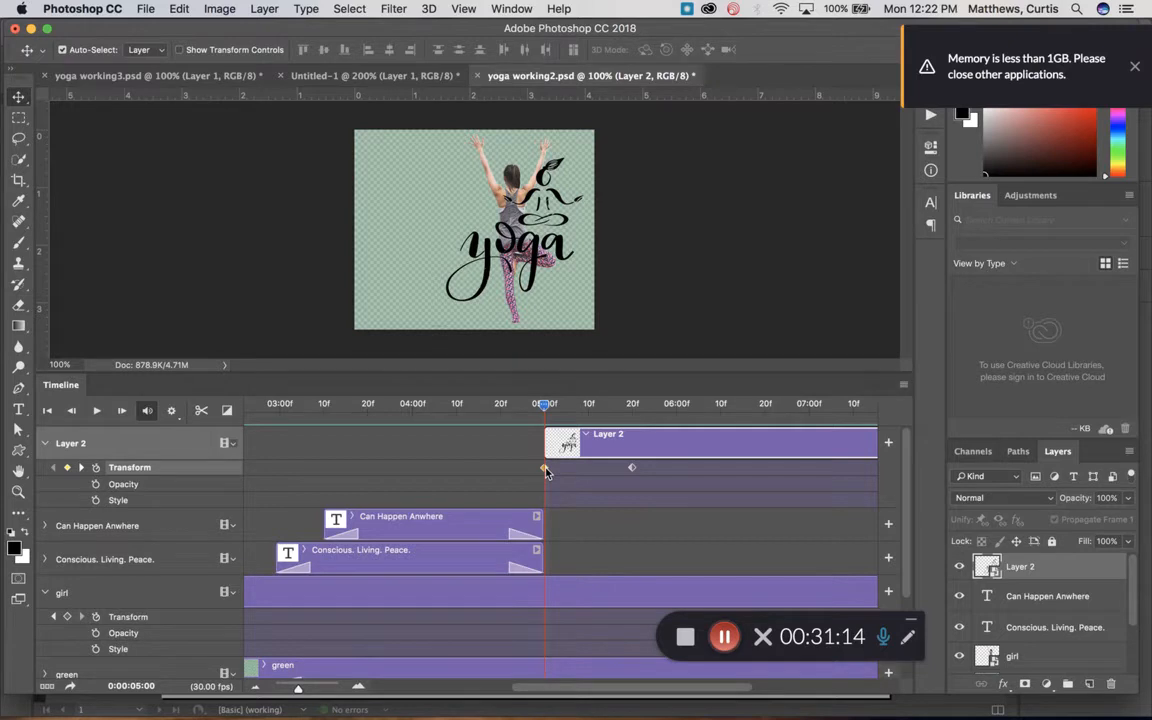
# Step: At the 0:00:05:00 keyframe, free-transform the yoga logo horizontally off the canvas's right edge to X 772 px, keeping Y 250 px
pyautogui.click(179, 9)
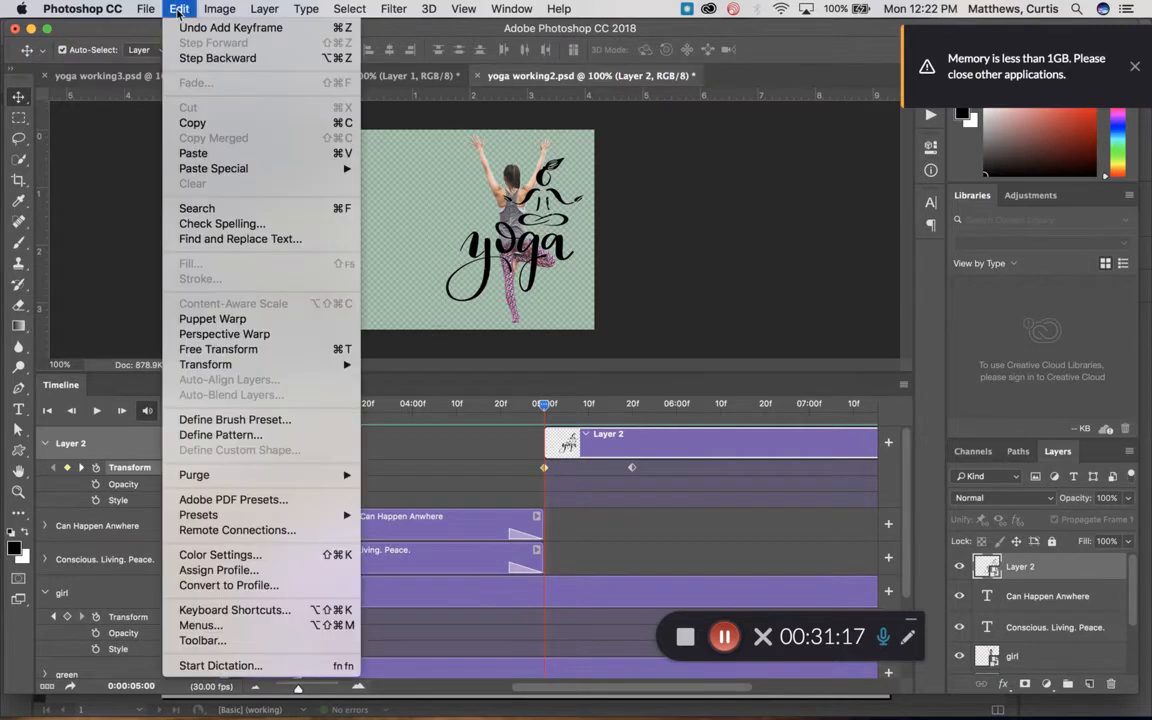
pyautogui.click(213, 350)
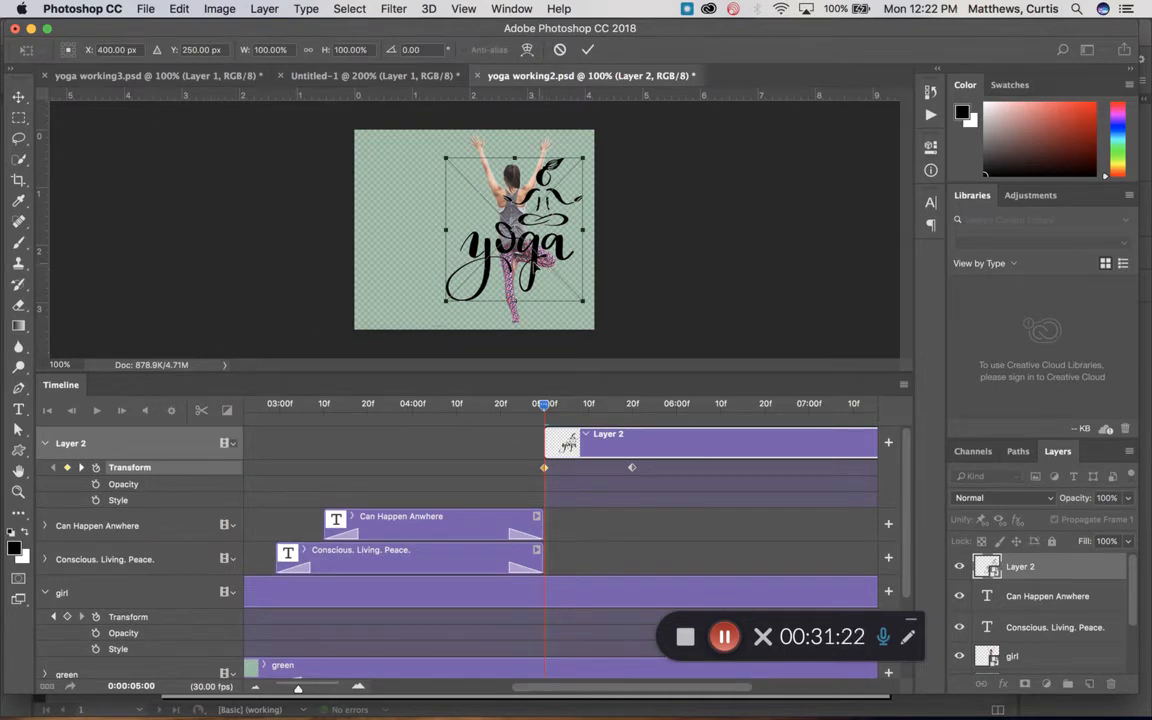
pyautogui.moveTo(478, 256); pyautogui.dragTo(617, 271)
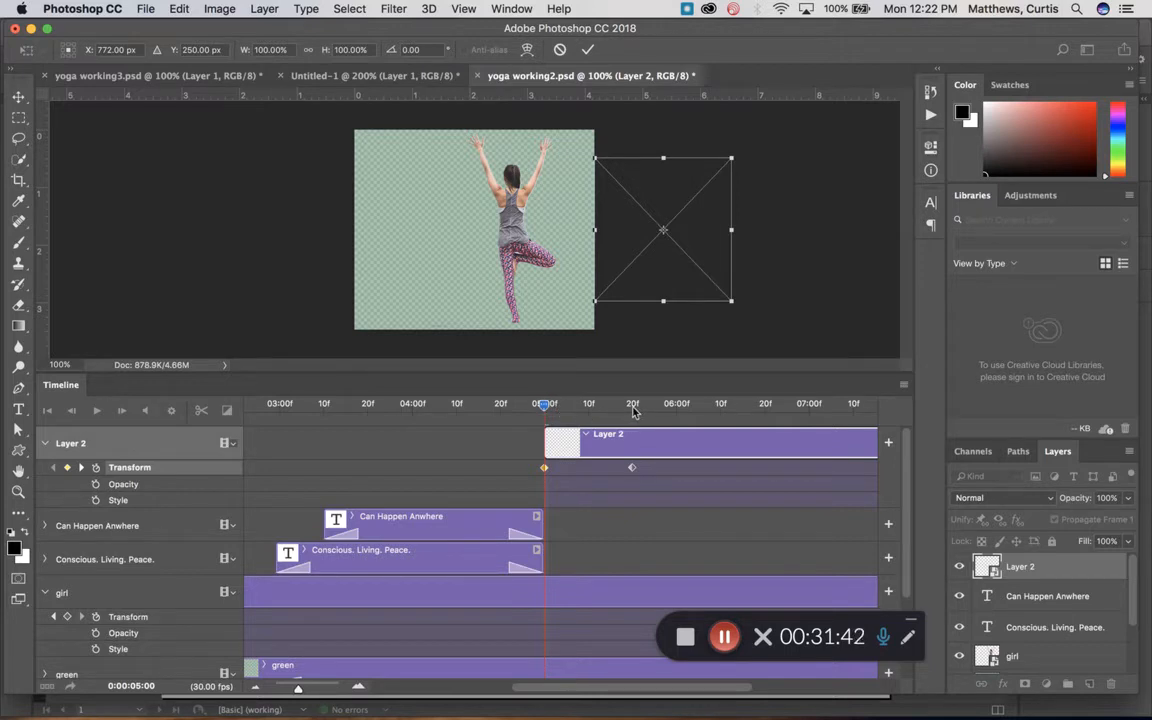
pyautogui.press('Return')
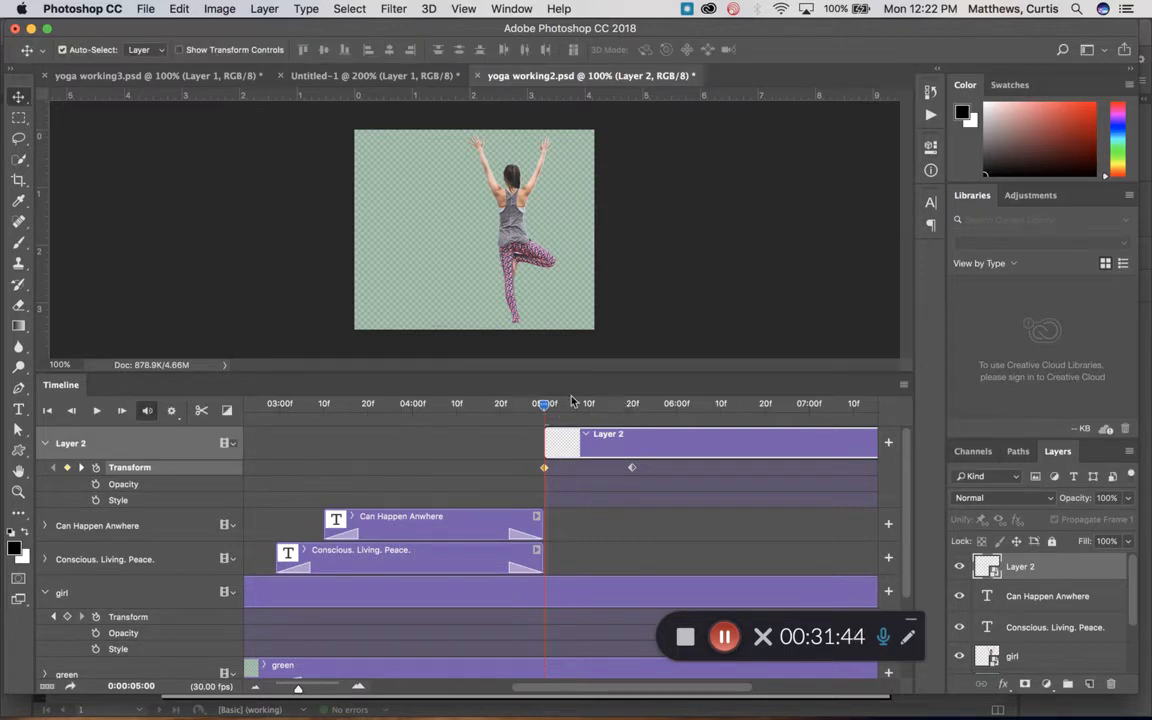
# Step: Add a Transform keyframe to the girl clip at 0:00:04:20 and advance the playhead to 0:00:05:09
pyautogui.moveTo(544, 405)
pyautogui.mouseDown()
pyautogui.moveTo(642, 415)
pyautogui.moveTo(625, 403)
pyautogui.moveTo(522, 404)
pyautogui.mouseUp()
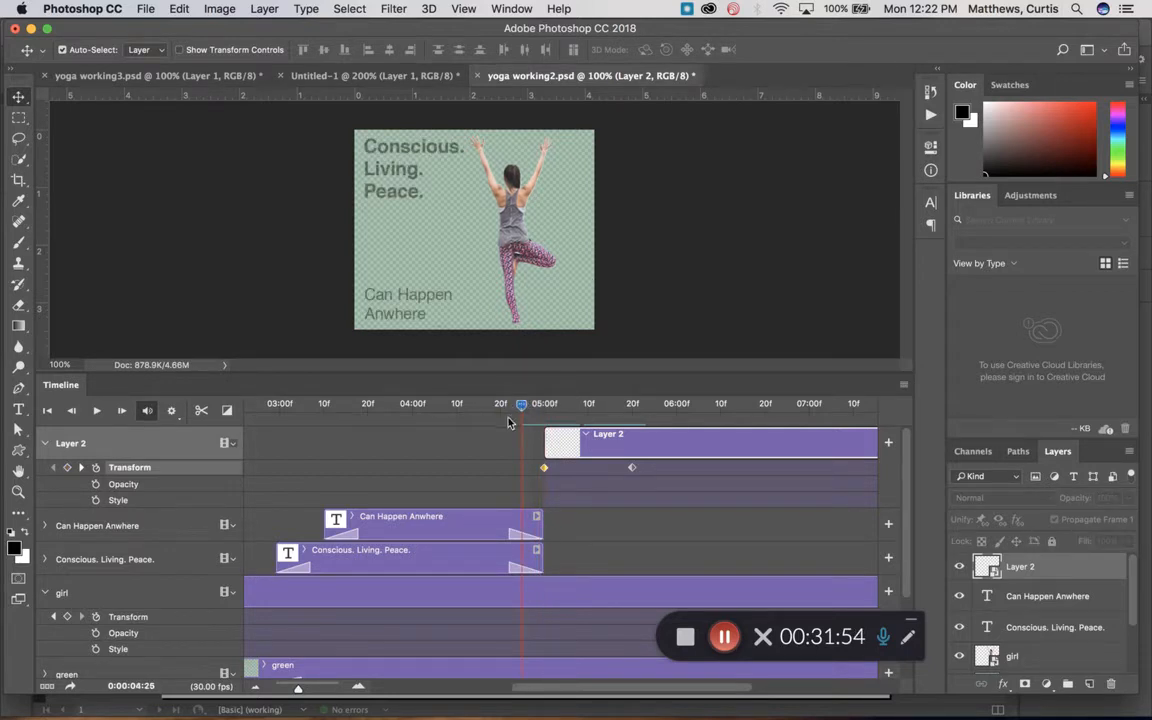
pyautogui.scroll(-1, 460, 500)
pyautogui.scroll(-3, 460, 500)
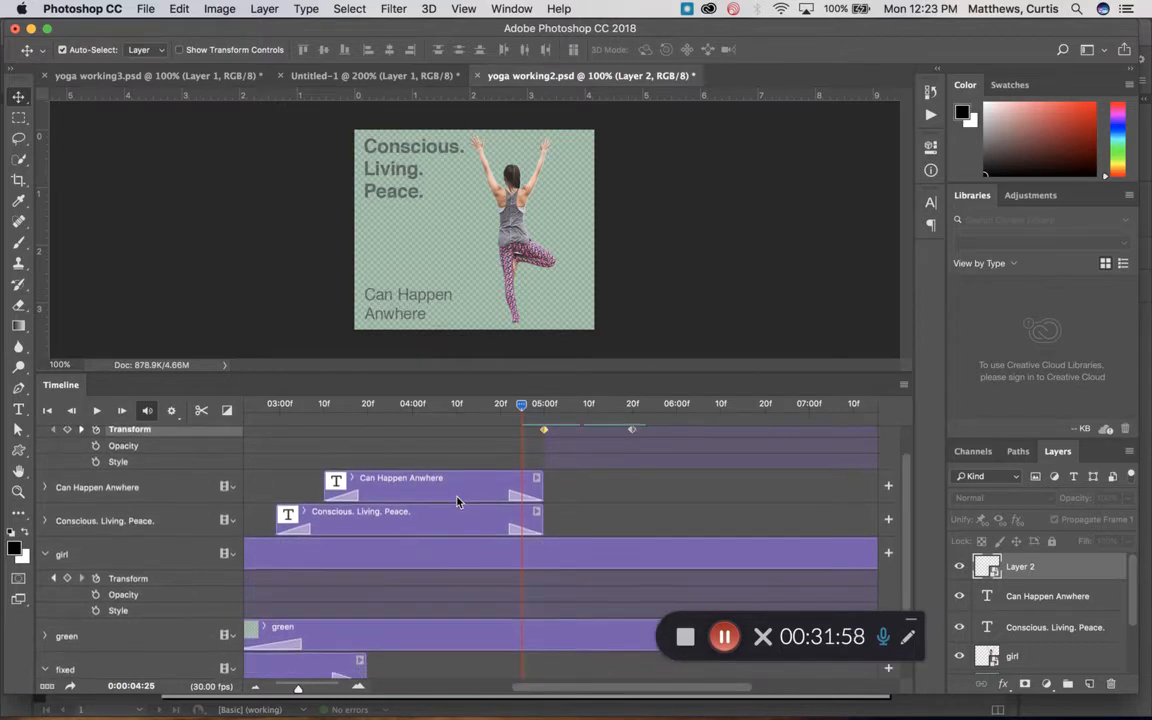
pyautogui.click(374, 559)
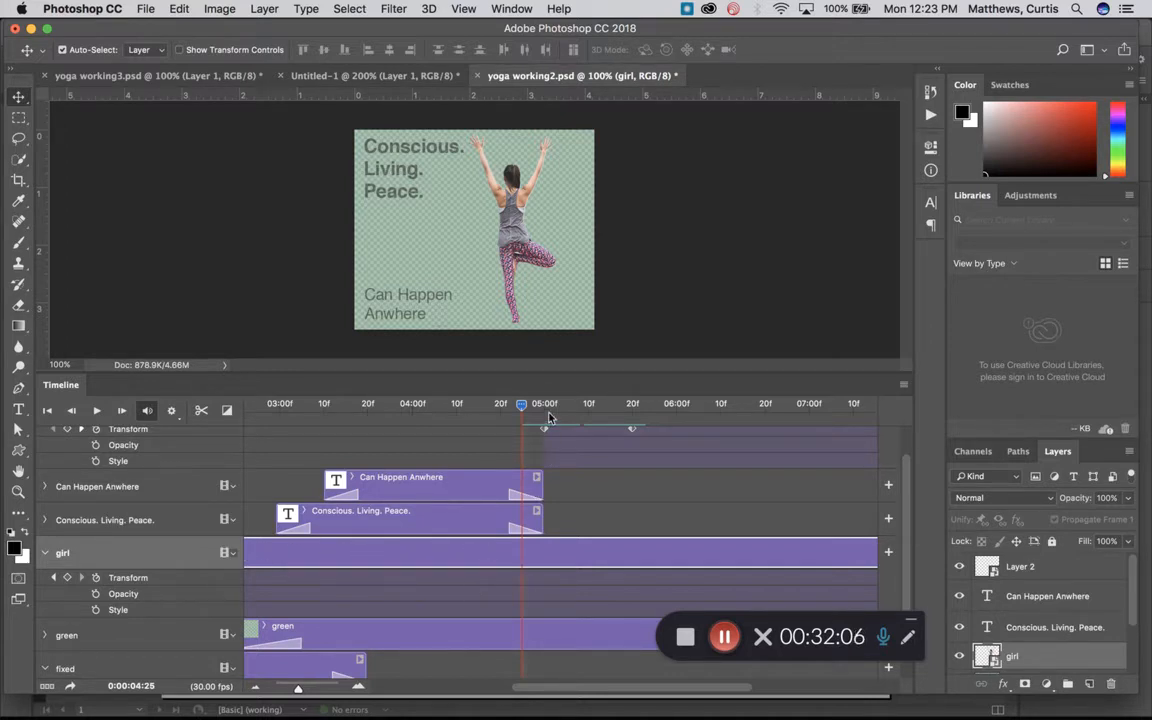
pyautogui.moveTo(520, 407); pyautogui.dragTo(501, 411)
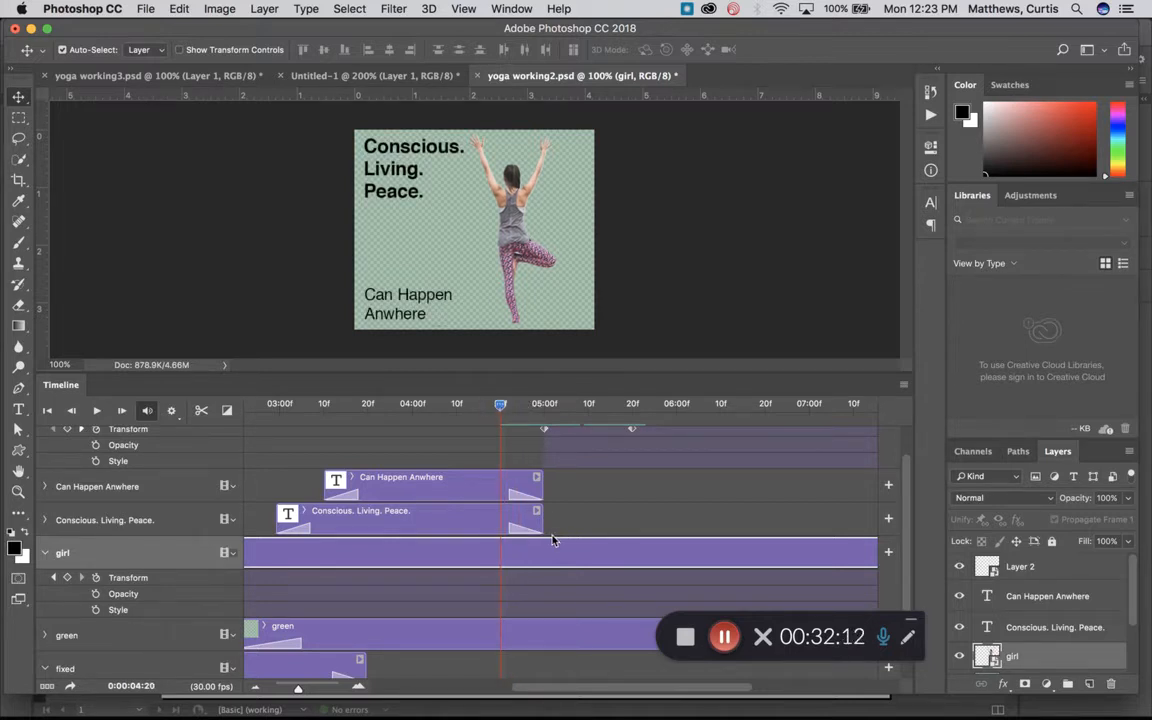
pyautogui.click(66, 578)
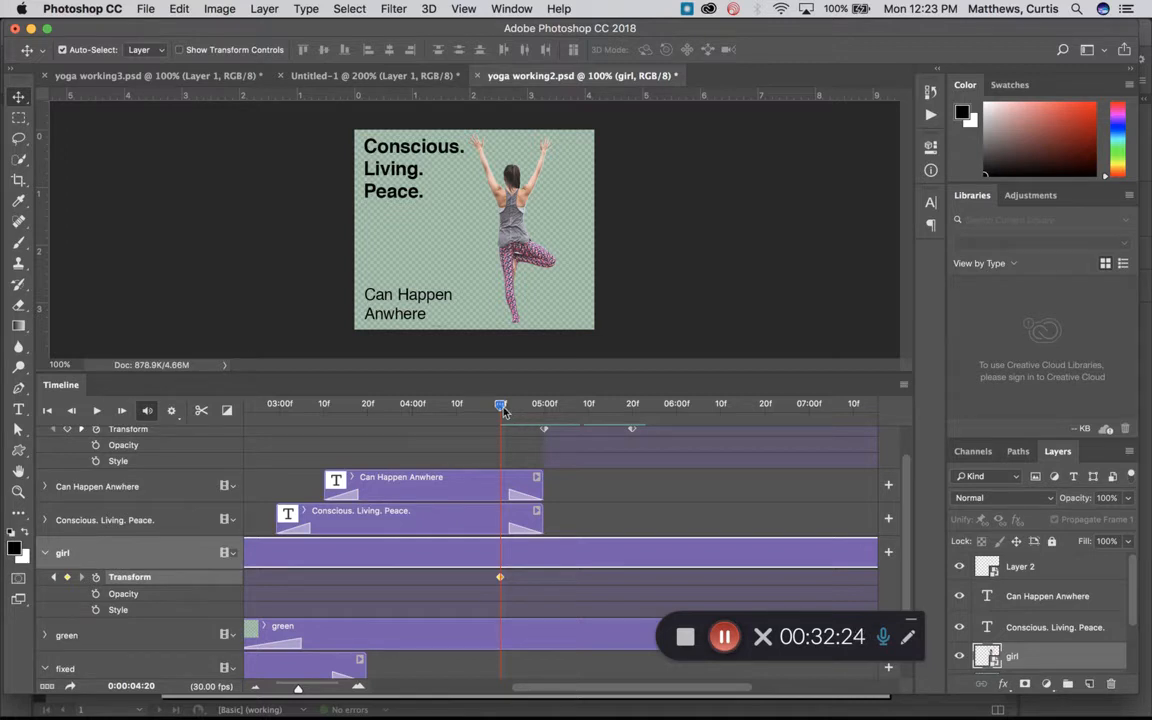
pyautogui.click(512, 406)
pyautogui.moveTo(514, 409); pyautogui.dragTo(586, 409)
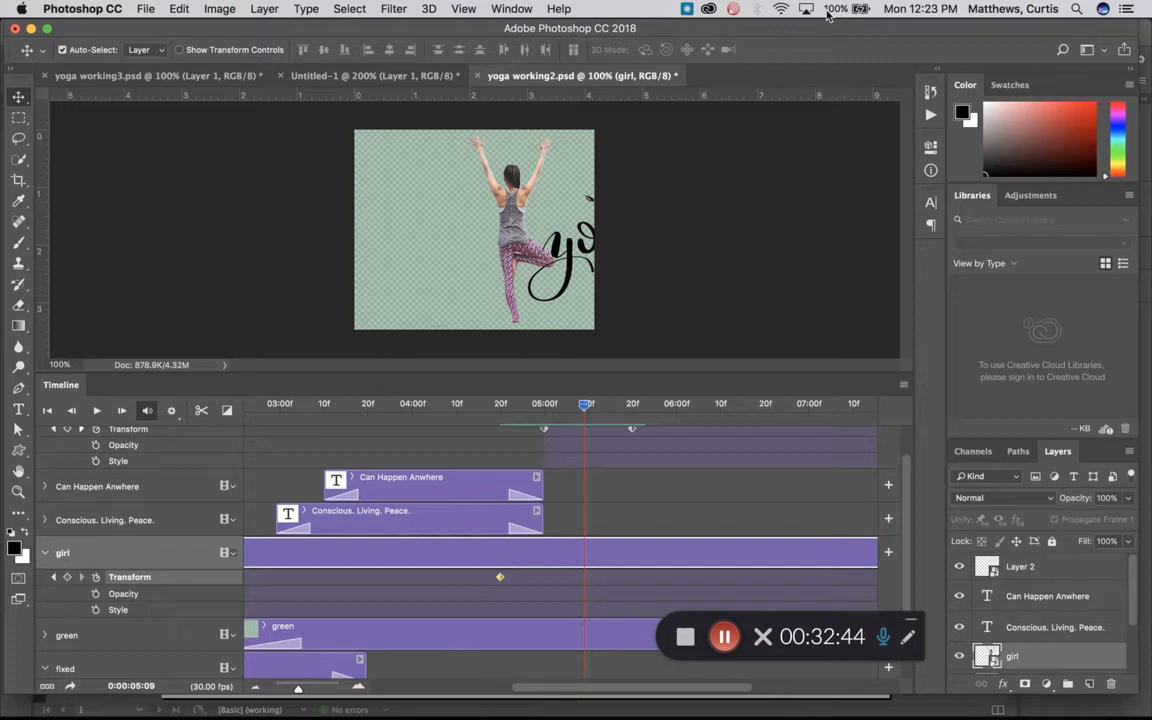
pyautogui.press('super+Tab')
pyautogui.press('super+Tab')
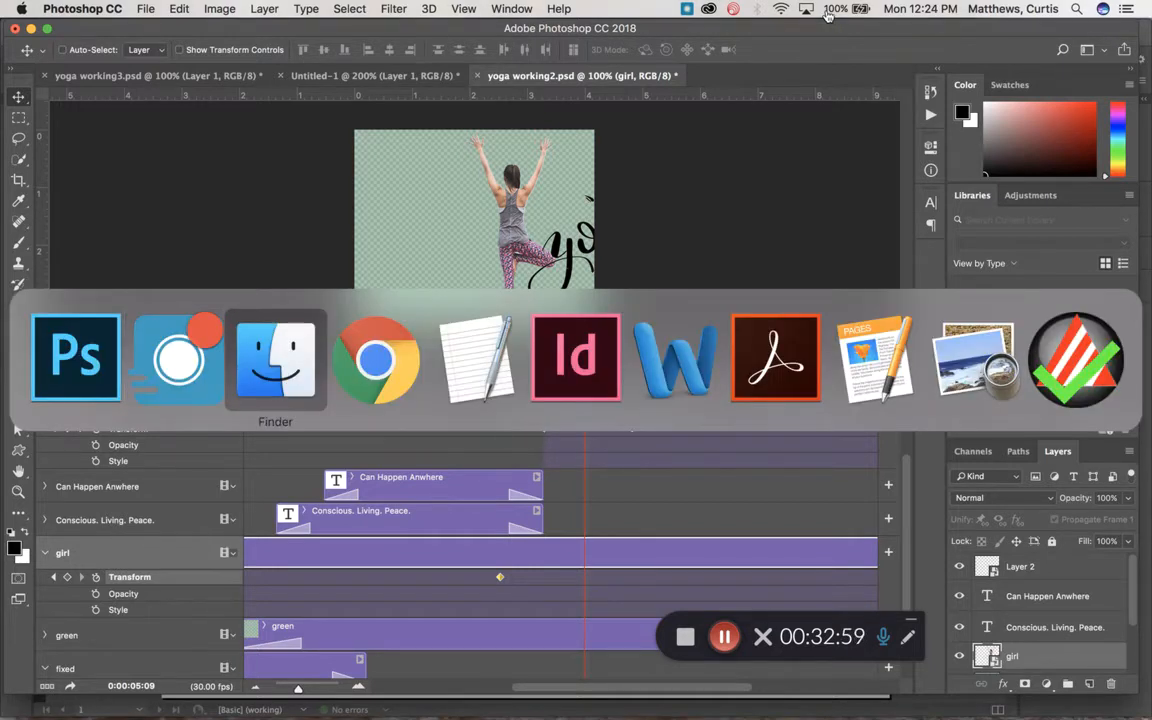
pyautogui.press('super+Tab')
pyautogui.press('super+Tab')
pyautogui.press('super+Tab')
pyautogui.press('super+Tab')
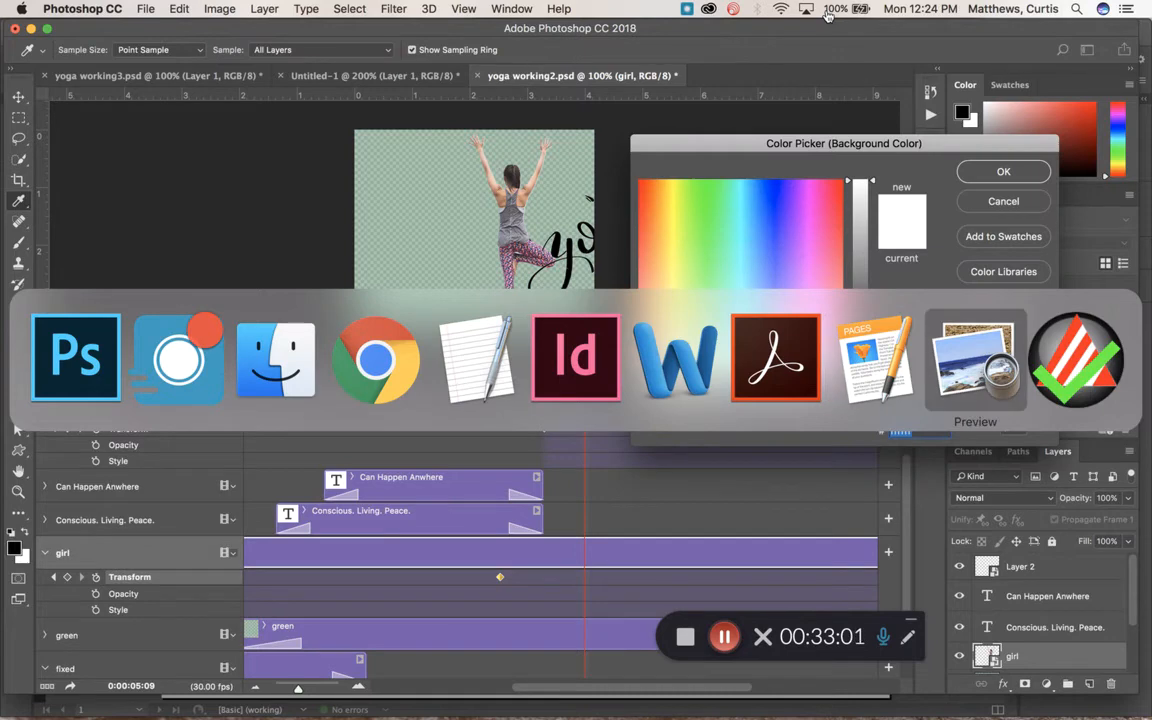
pyautogui.press('super+Tab')
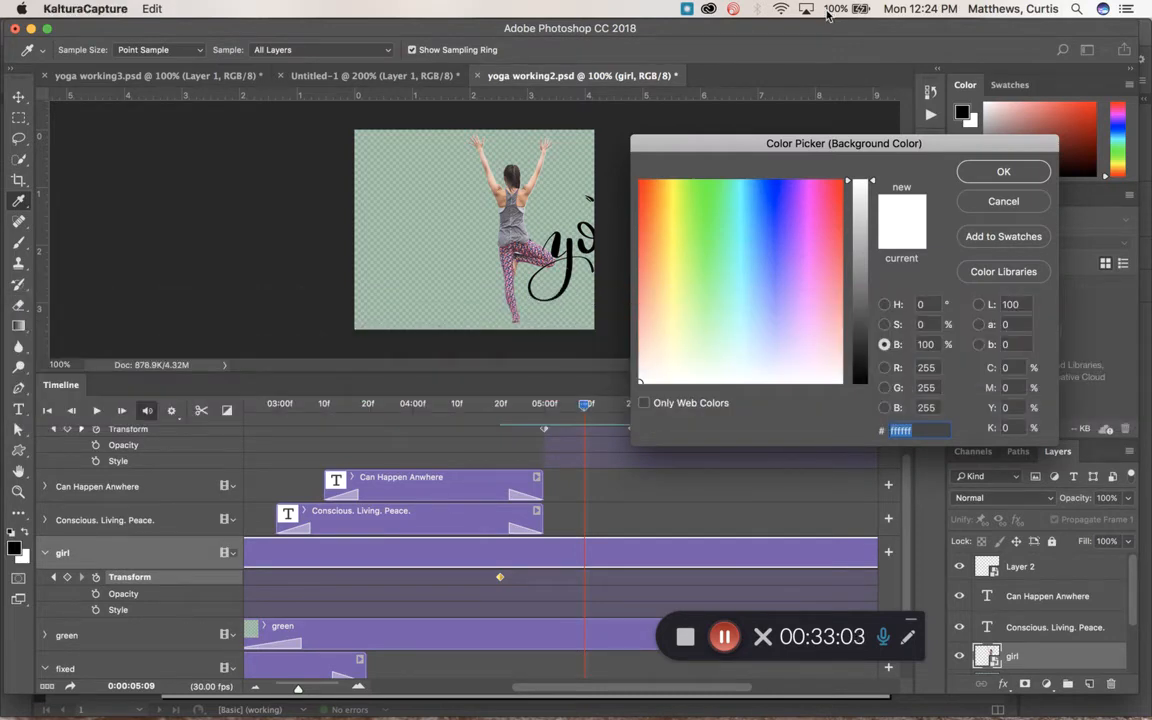
pyautogui.press('super+Tab')
pyautogui.click(686, 637)
pyautogui.click(636, 582)
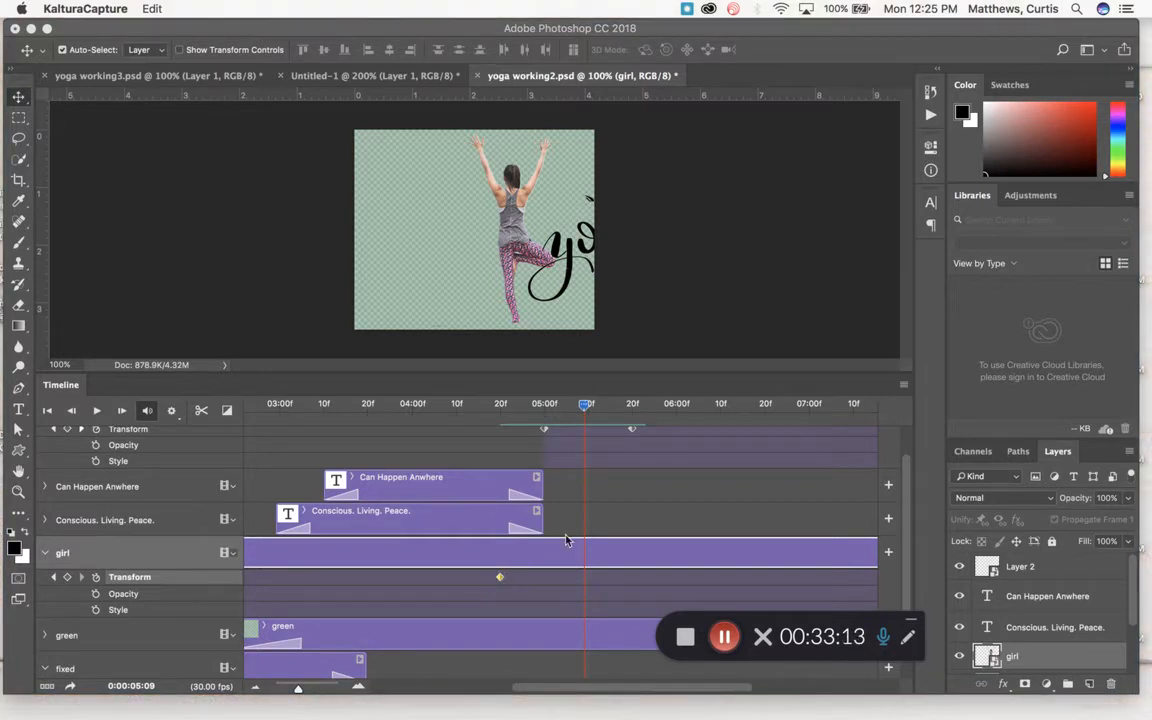
# Step: Add a Transform keyframe to the girl clip at 0:00:05:10 and free-transform the girl horizontally to X 93 px, keeping Y 253 px
pyautogui.click(586, 408)
pyautogui.moveTo(586, 408); pyautogui.dragTo(588, 408)
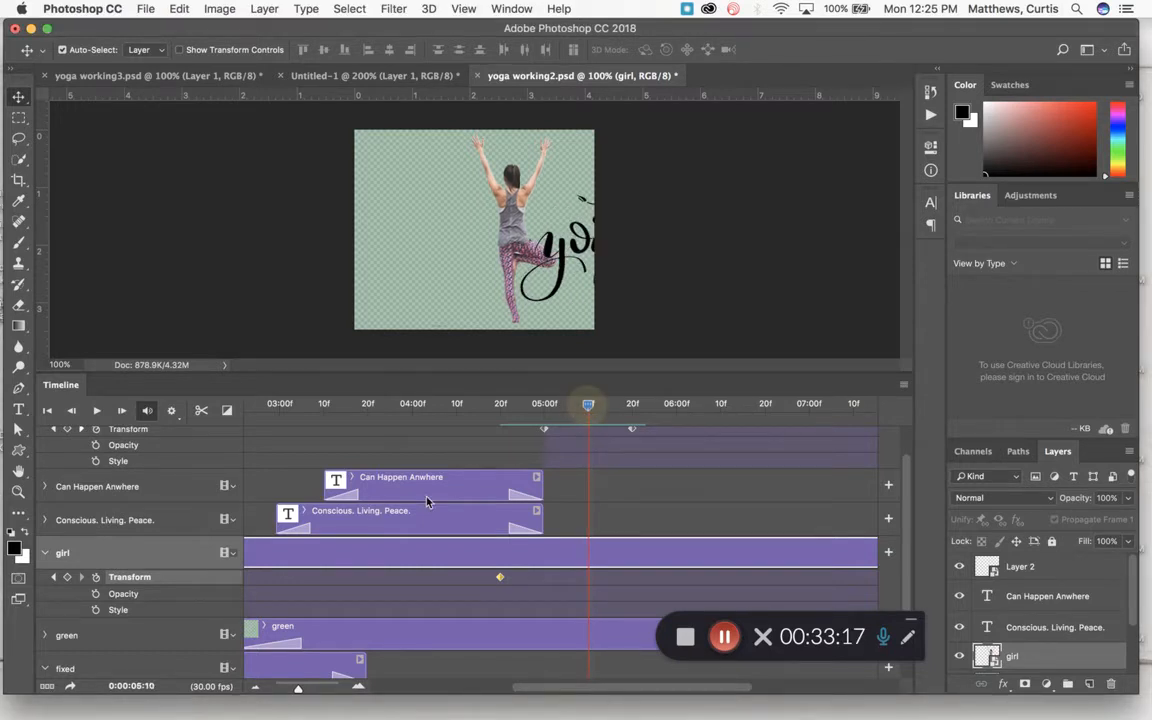
pyautogui.click(67, 577)
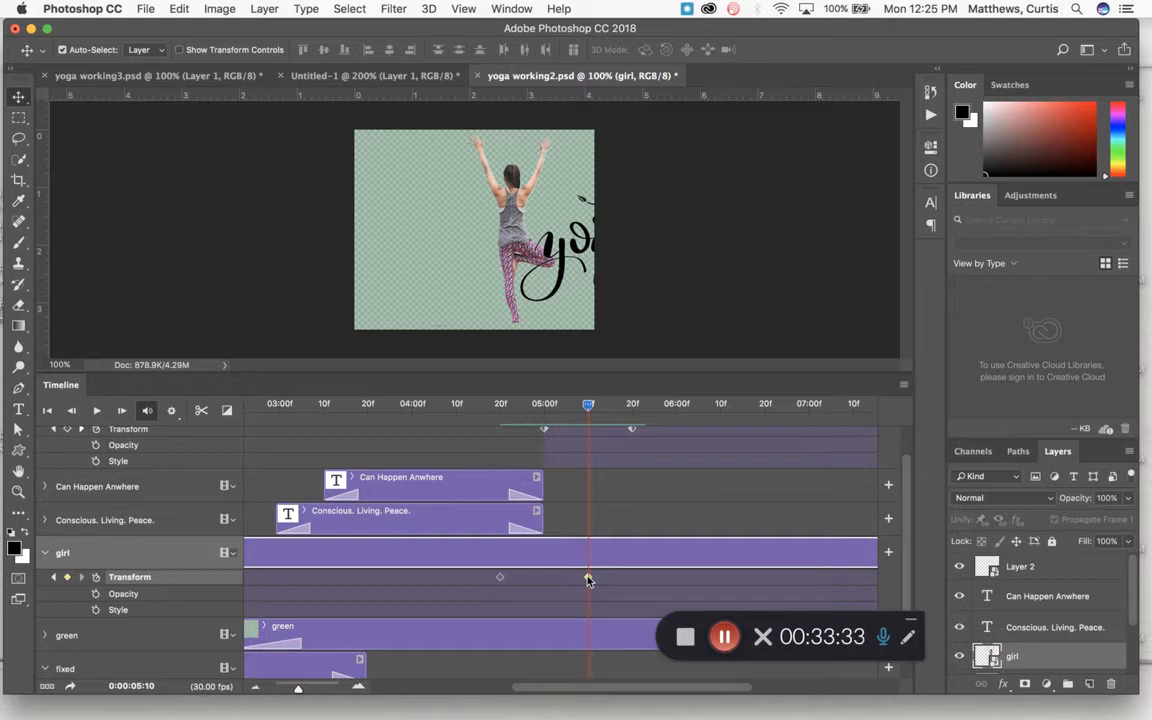
pyautogui.click(186, 9)
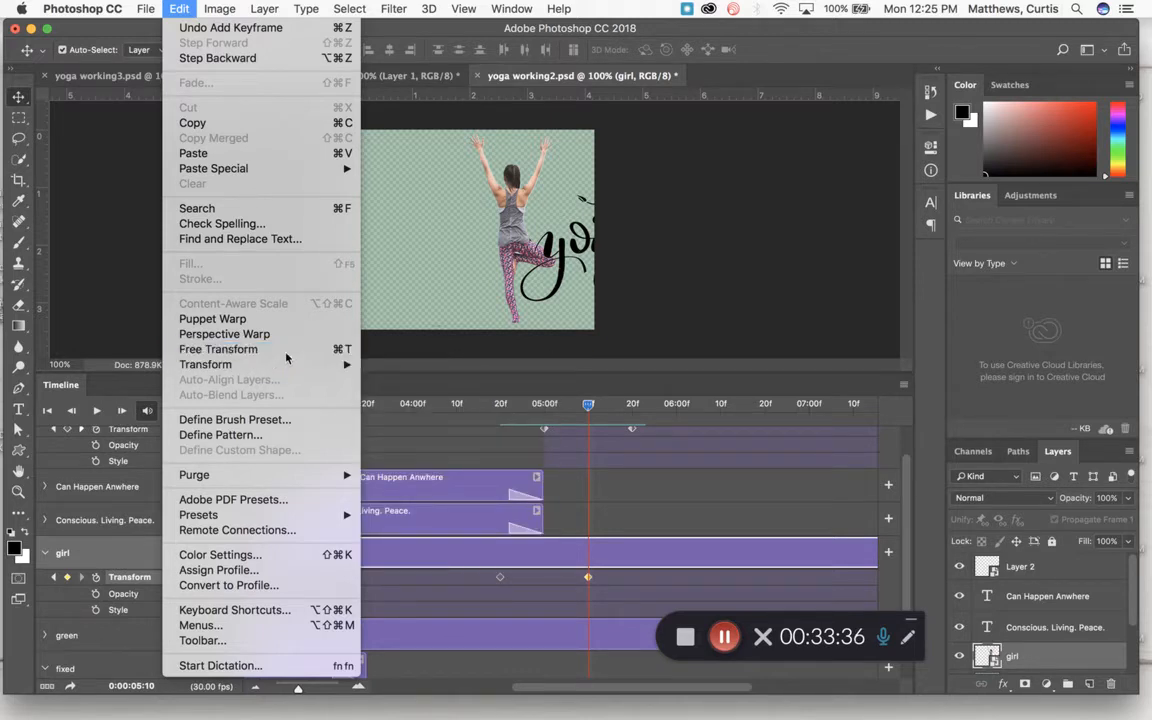
pyautogui.click(286, 351)
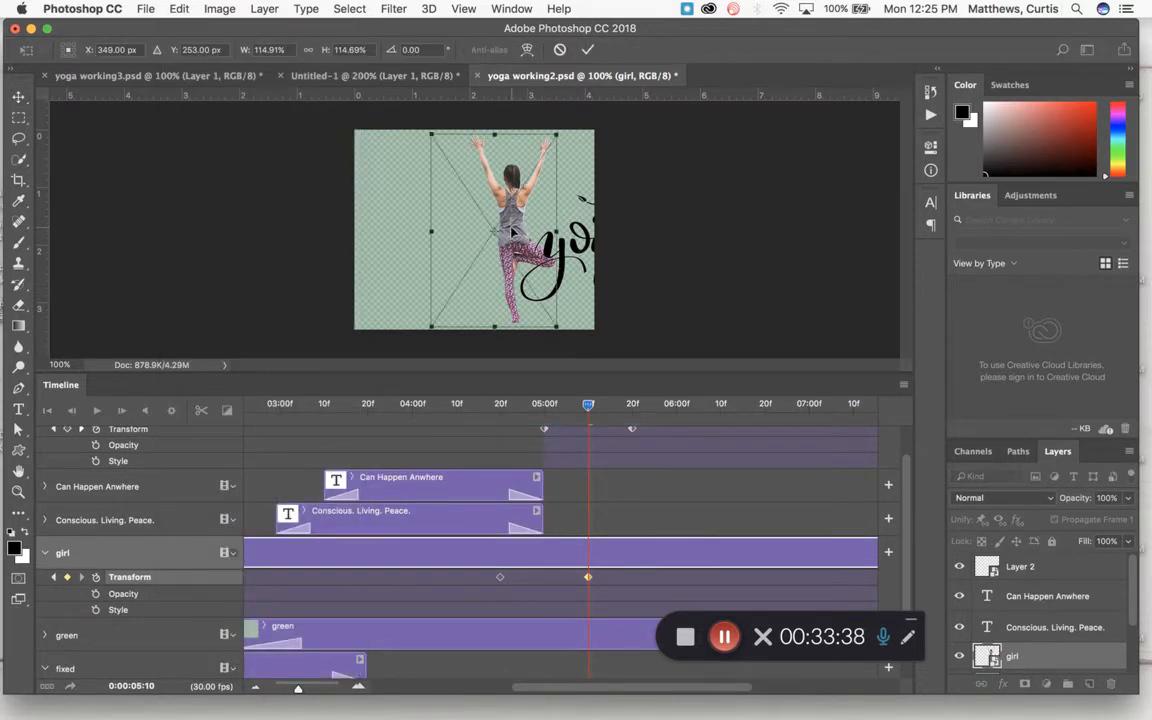
pyautogui.moveTo(512, 232); pyautogui.dragTo(409, 229)
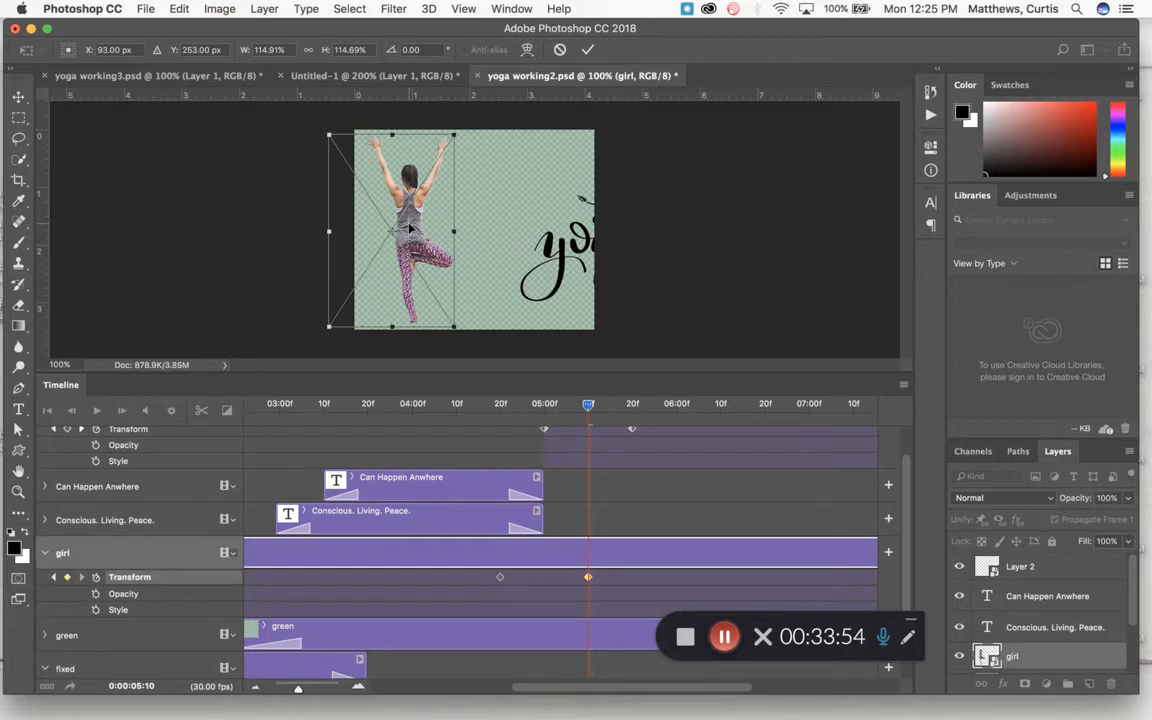
pyautogui.press('Return')
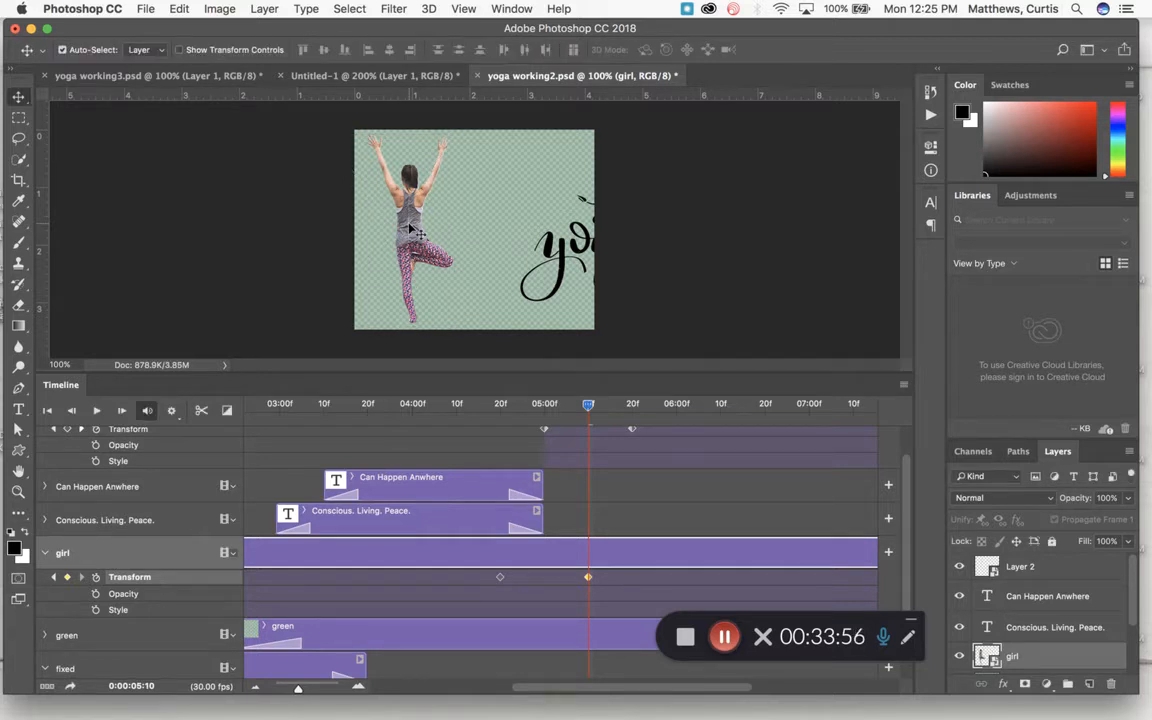
# Step: Scrub through the timeline to review the girl and logo motion, leaving the playhead at 0:00:06:08
pyautogui.moveTo(588, 414); pyautogui.dragTo(463, 410)
pyautogui.moveTo(555, 689); pyautogui.dragTo(497, 689)
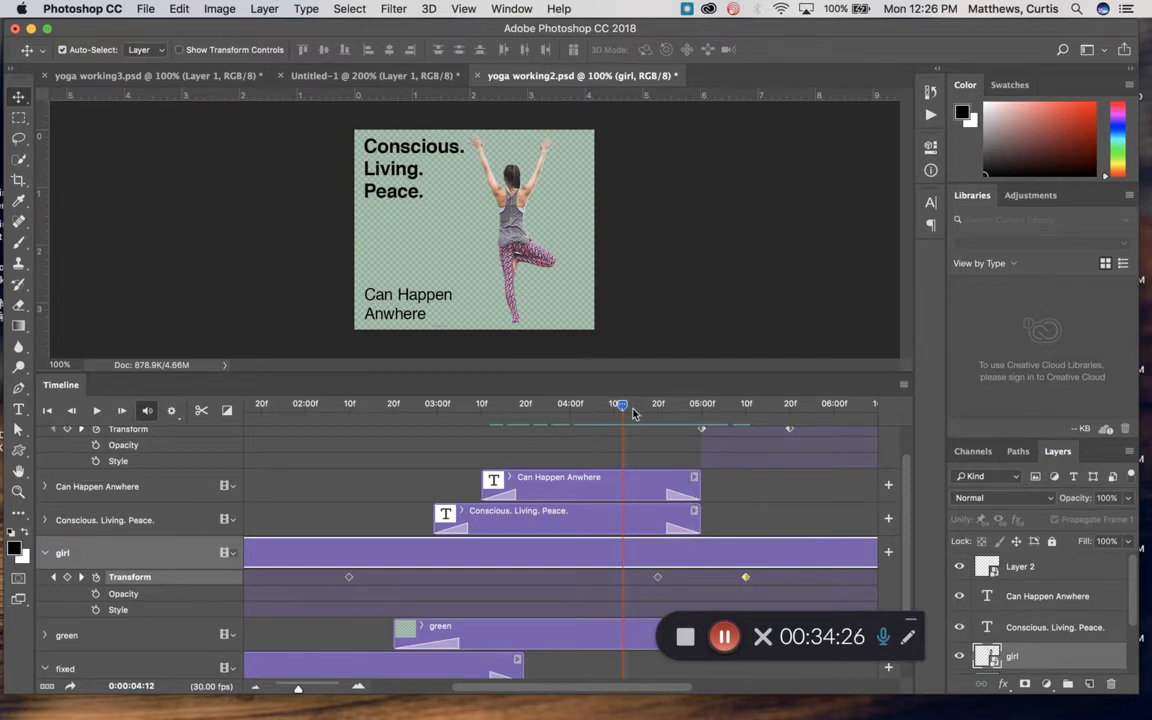
pyautogui.moveTo(622, 408); pyautogui.dragTo(422, 436)
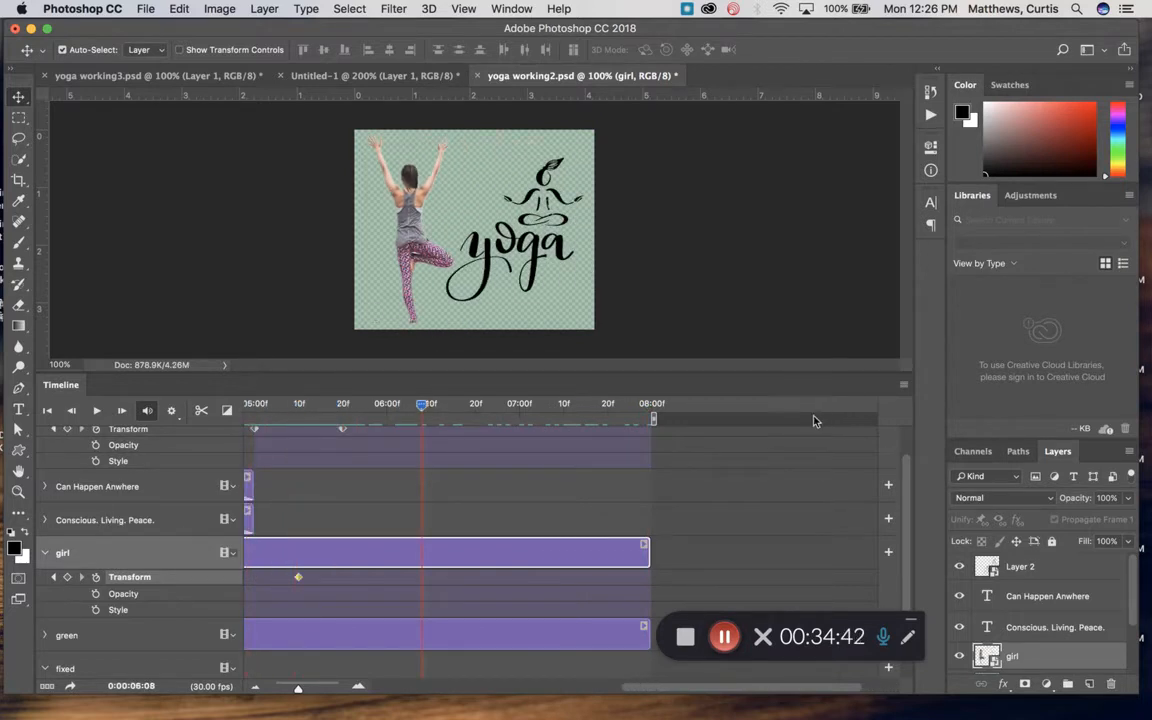
# Step: Create a new layer directly above the fixed layer and fill it with white in Normal mode at 100% opacity
pyautogui.scroll(-2, 992, 617)
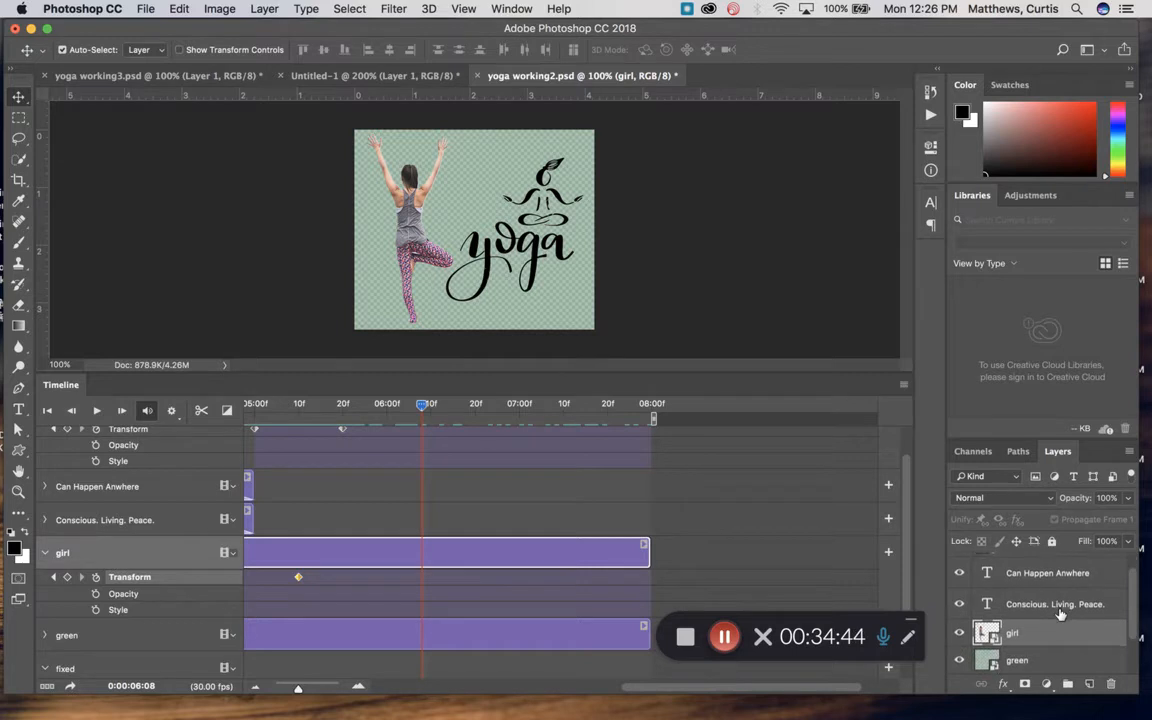
pyautogui.scroll(-3, 1060, 615)
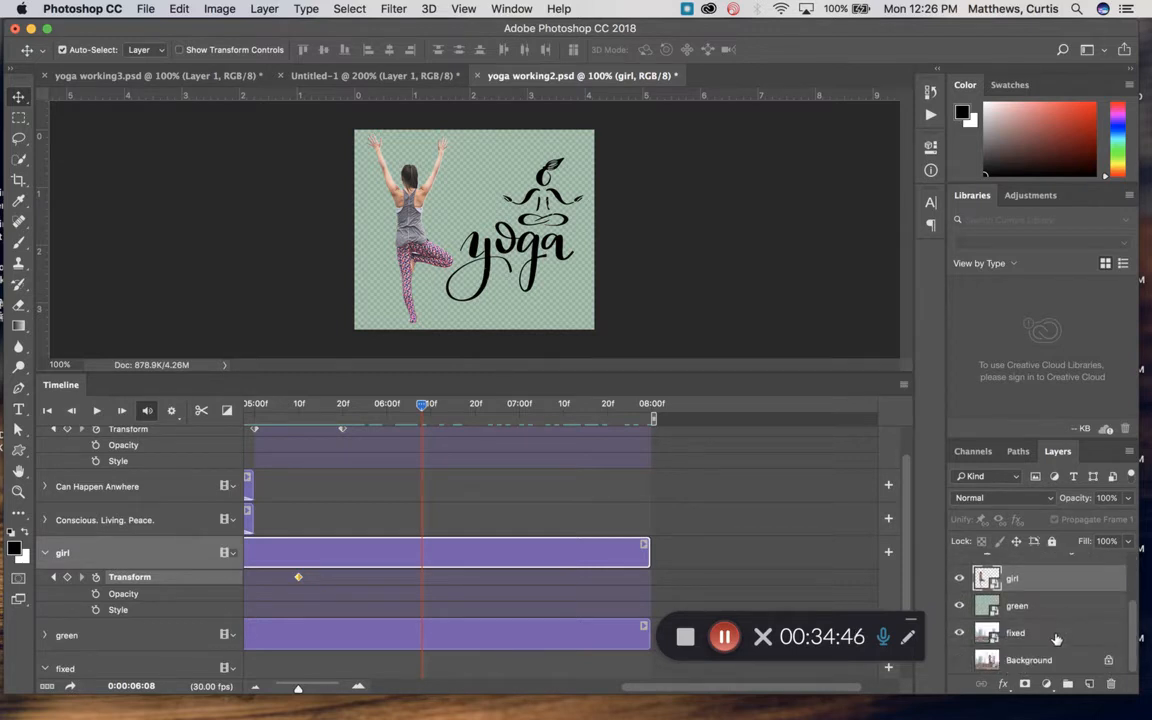
pyautogui.click(1055, 635)
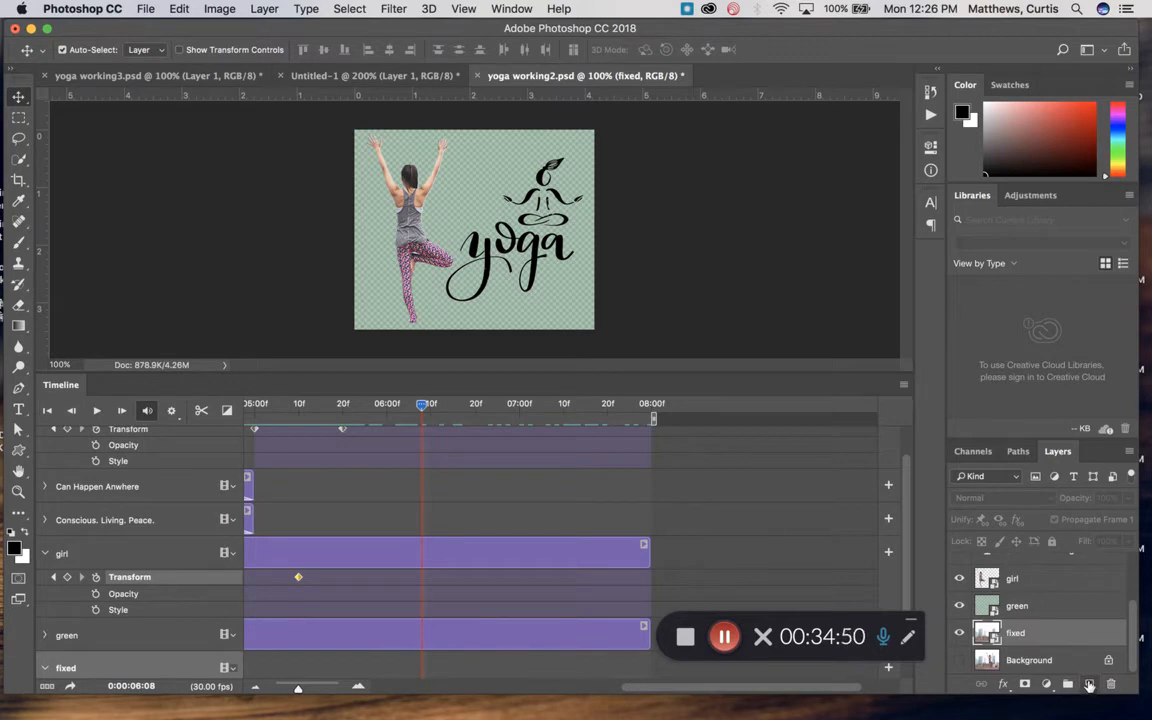
pyautogui.click(1090, 684)
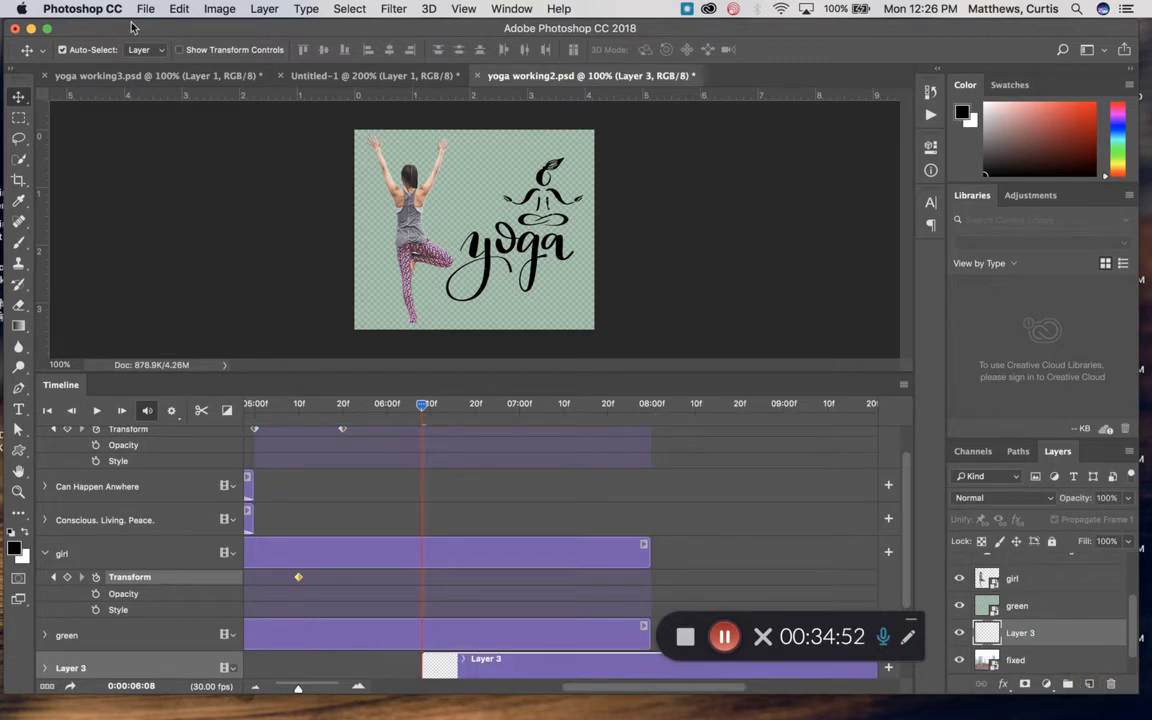
pyautogui.click(180, 10)
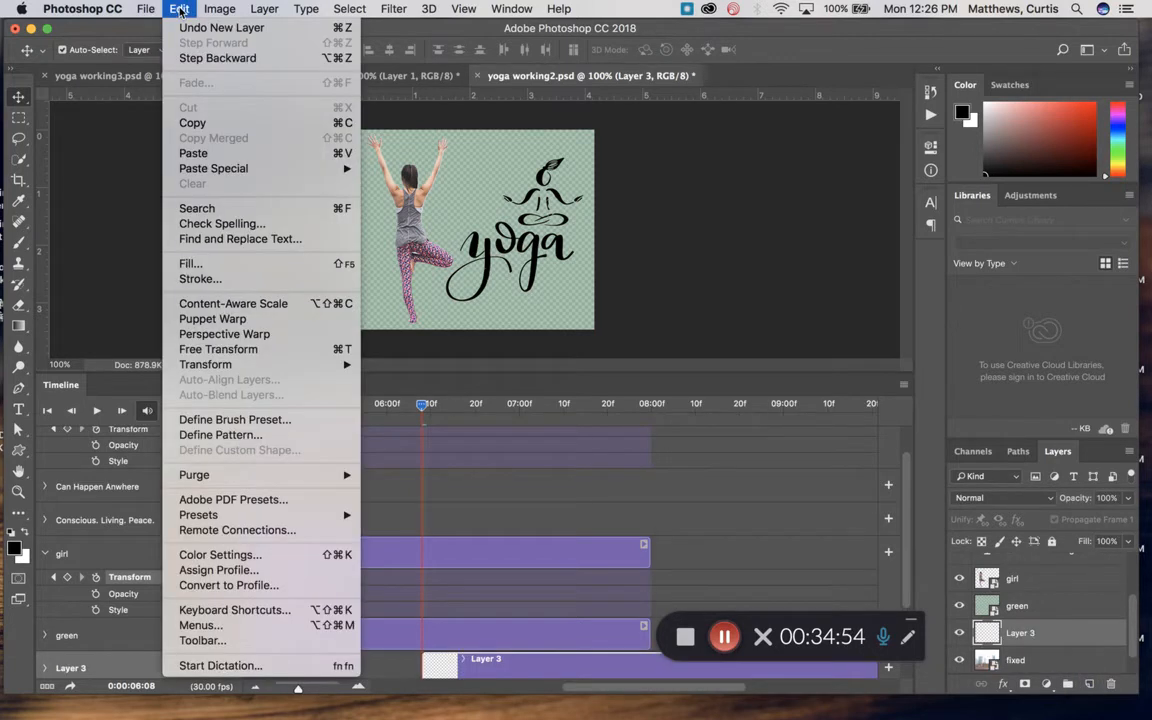
pyautogui.click(230, 268)
pyautogui.click(598, 298)
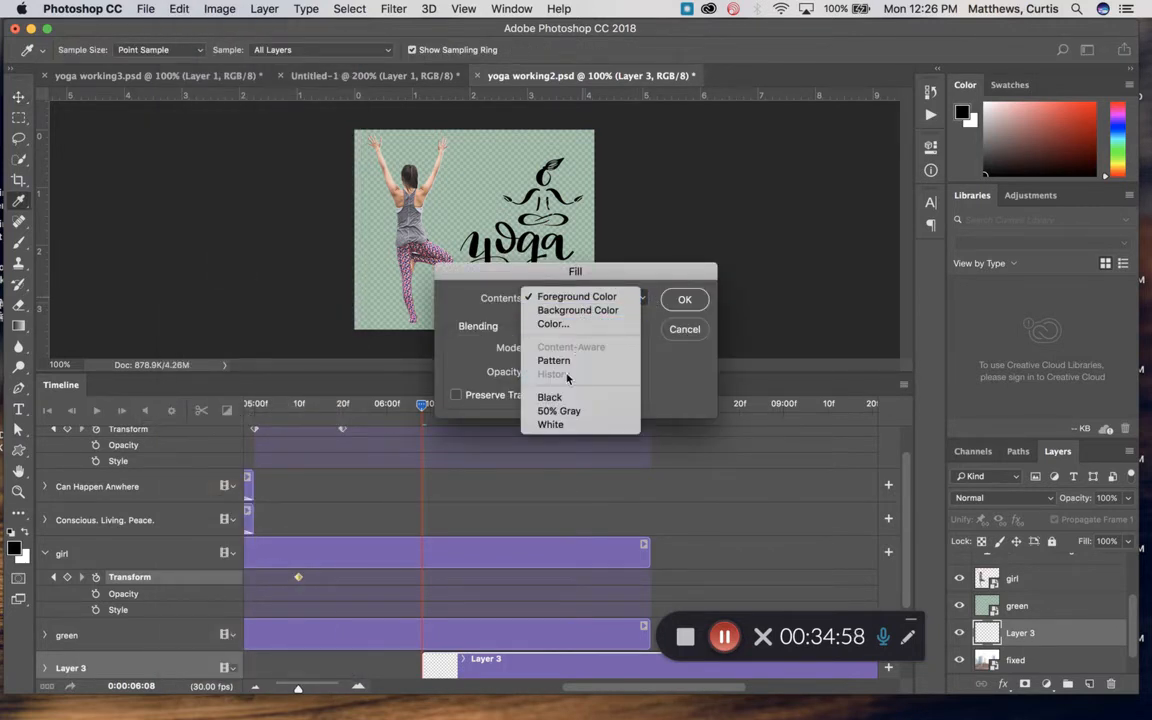
pyautogui.click(567, 428)
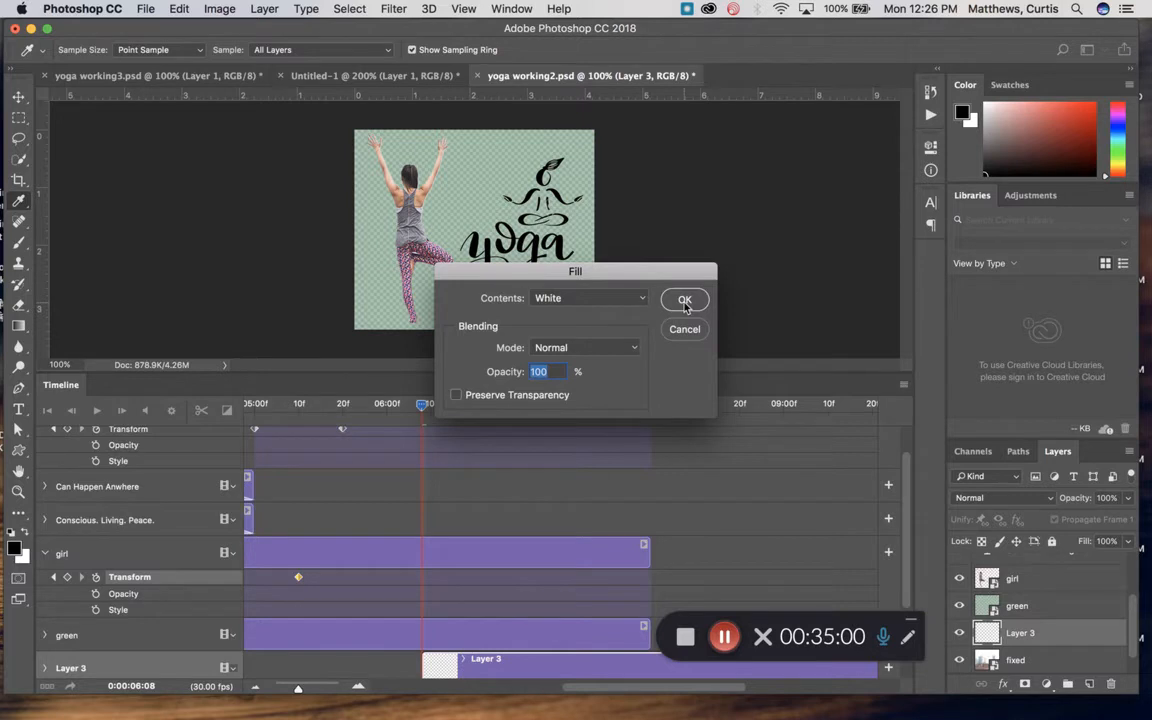
pyautogui.click(684, 300)
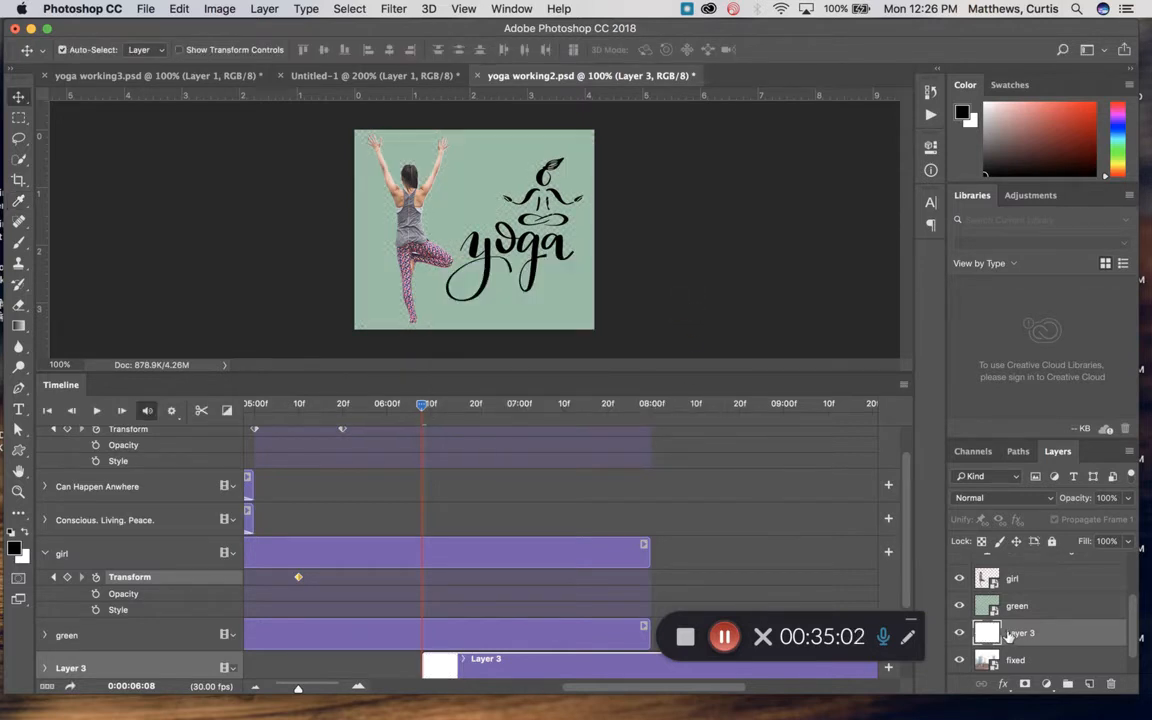
# Step: Move the white Layer 3 below the fixed layer in the layer stack, directly above Background
pyautogui.moveTo(1020, 633); pyautogui.dragTo(1026, 664)
pyautogui.scroll(-2, 1026, 630)
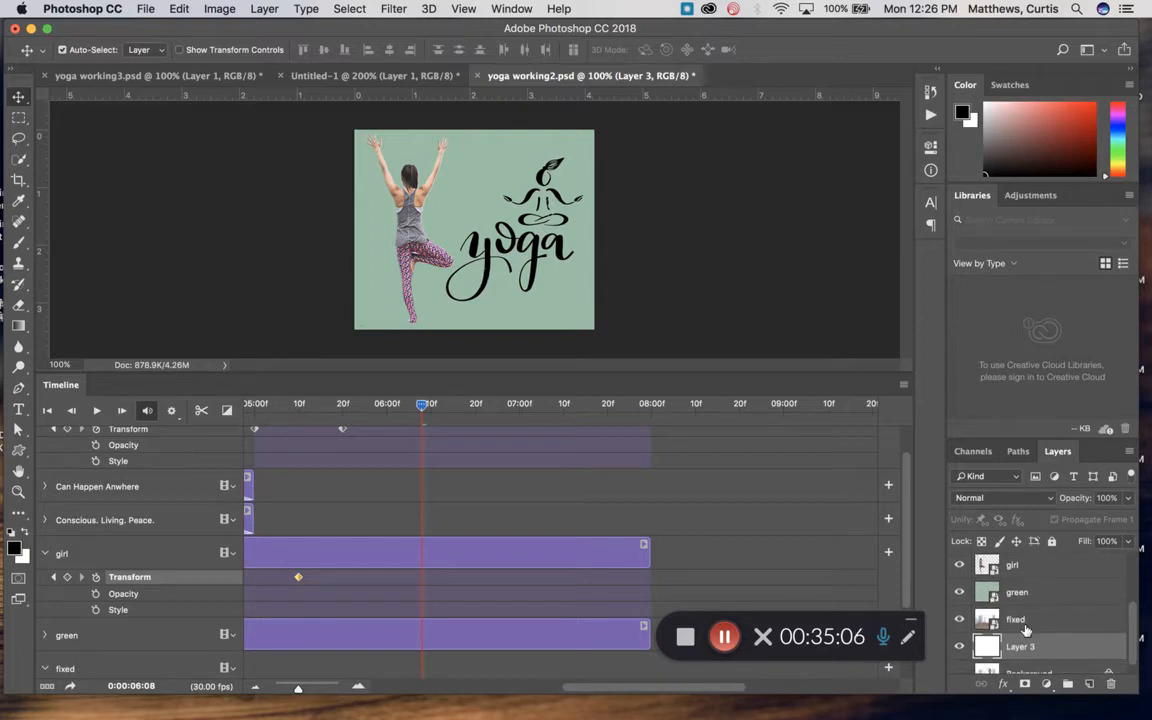
pyautogui.scroll(-1, 1025, 629)
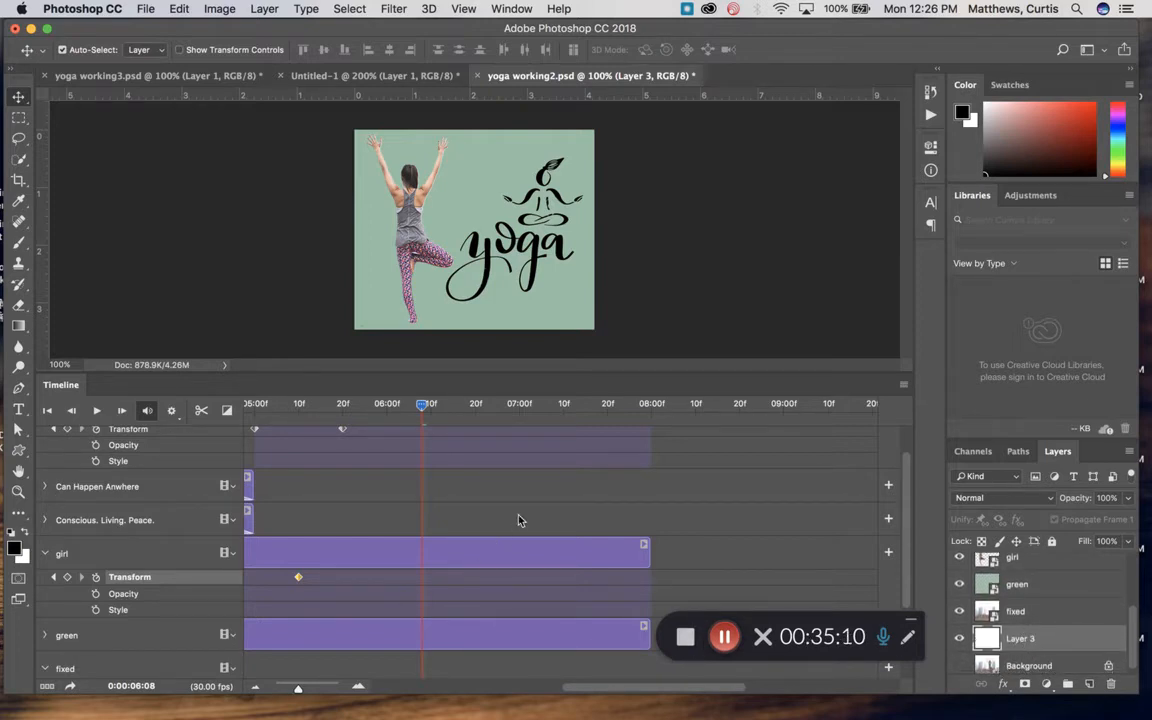
# Step: Extend the white Layer 3 clip back to the start of the timeline and trim its end to match the girl and green clips
pyautogui.scroll(-5, 465, 555)
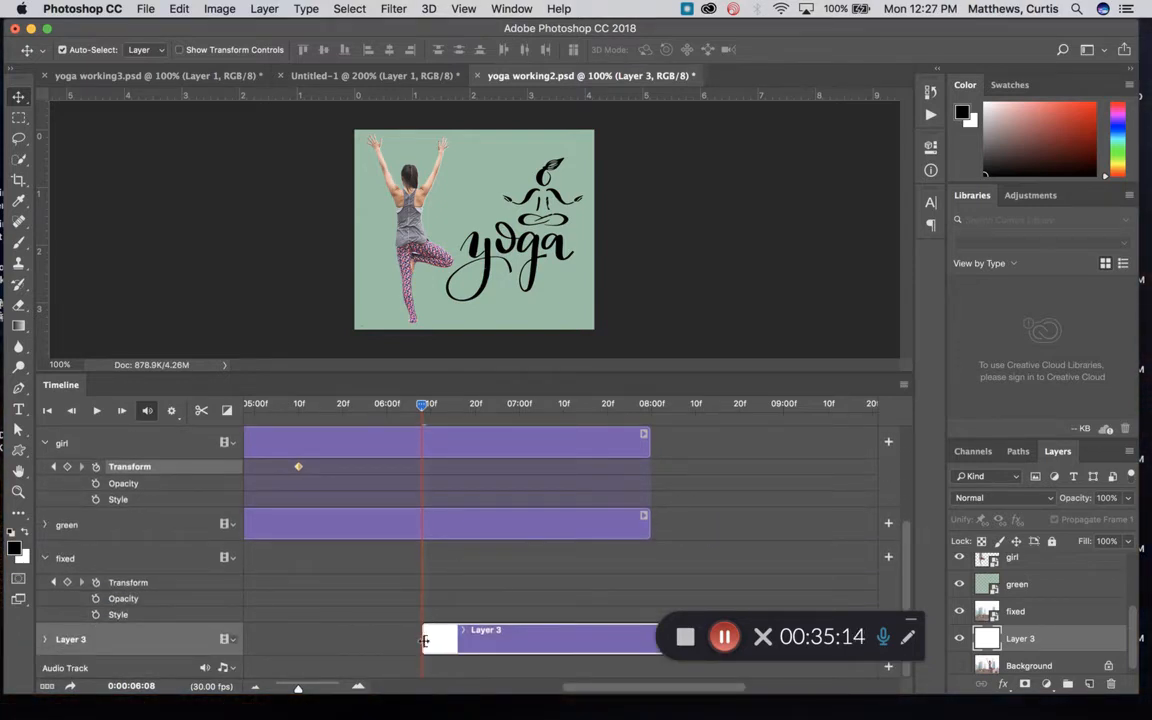
pyautogui.moveTo(422, 638); pyautogui.dragTo(532, 646)
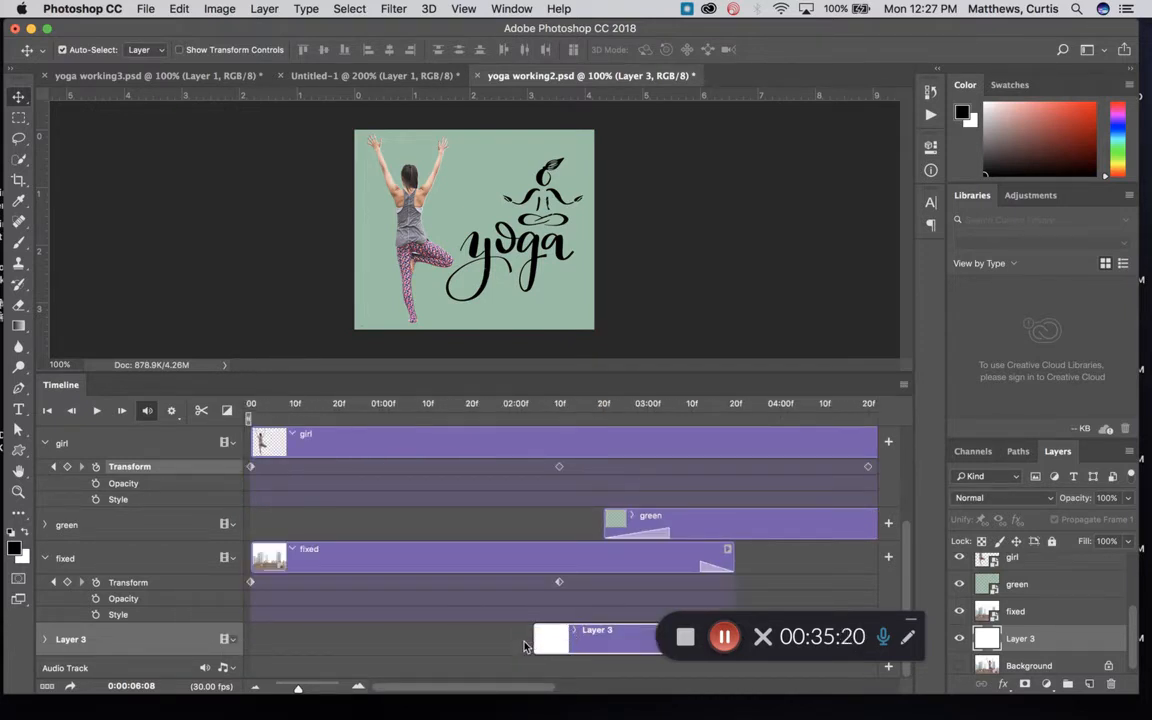
pyautogui.moveTo(535, 637); pyautogui.dragTo(251, 640)
pyautogui.moveTo(530, 689); pyautogui.dragTo(871, 711)
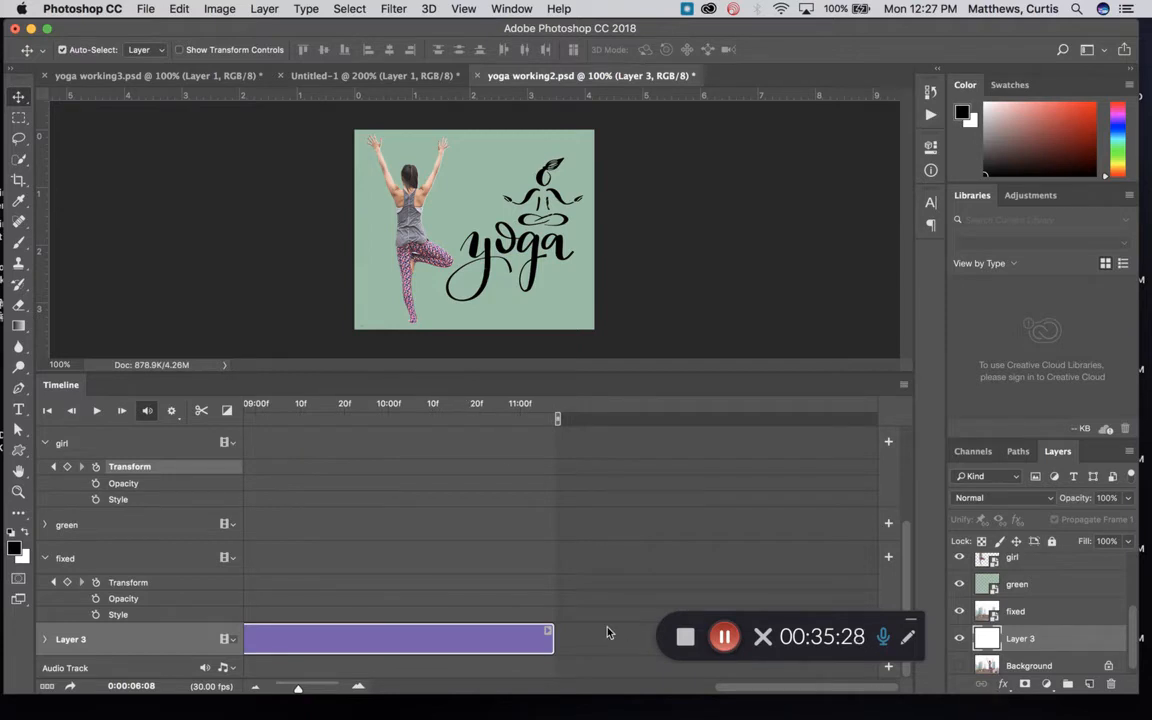
pyautogui.moveTo(510, 632); pyautogui.dragTo(616, 648)
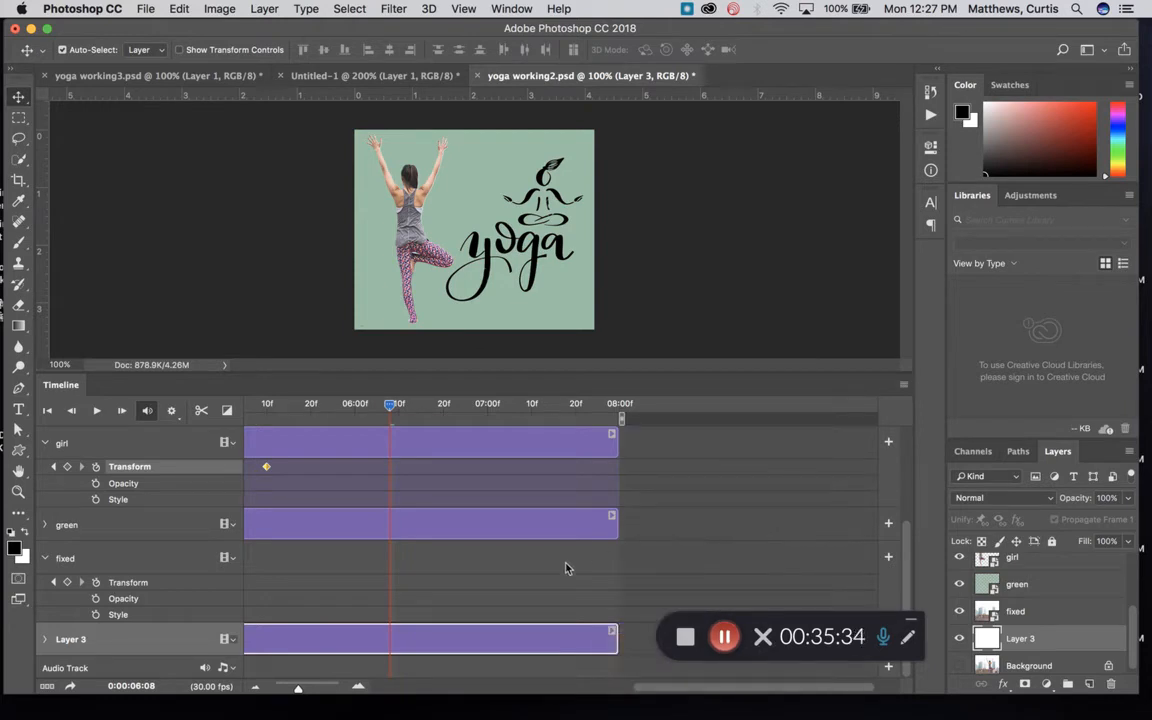
pyautogui.moveTo(657, 689); pyautogui.dragTo(684, 682)
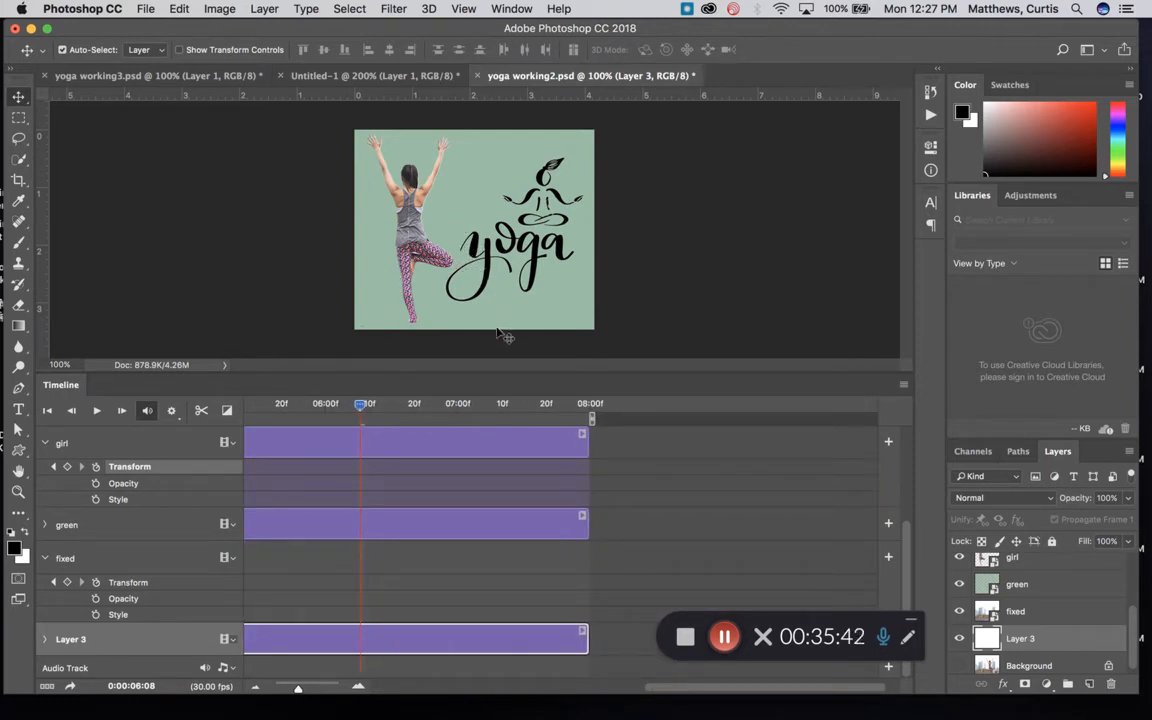
# Step: Select Layer 2, activate the Type tool and set the foreground color to white (ffffff)
pyautogui.moveTo(905, 540); pyautogui.dragTo(904, 442)
pyautogui.moveTo(674, 686); pyautogui.dragTo(609, 677)
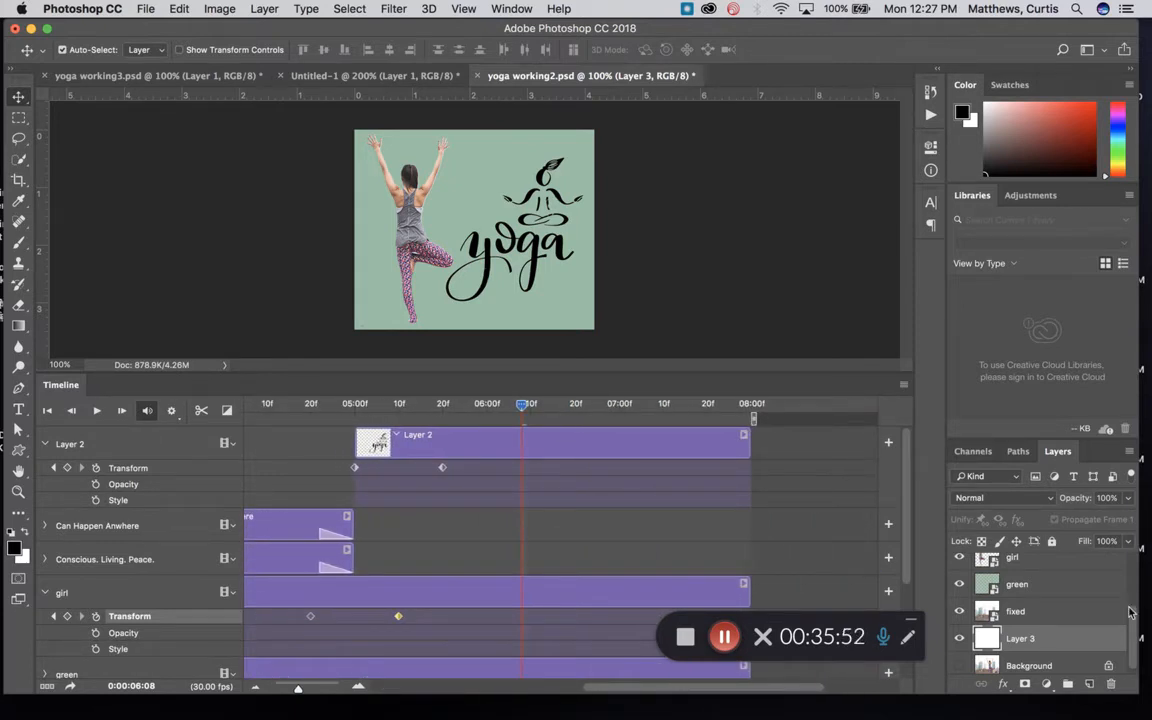
pyautogui.moveTo(1133, 627); pyautogui.dragTo(1061, 581)
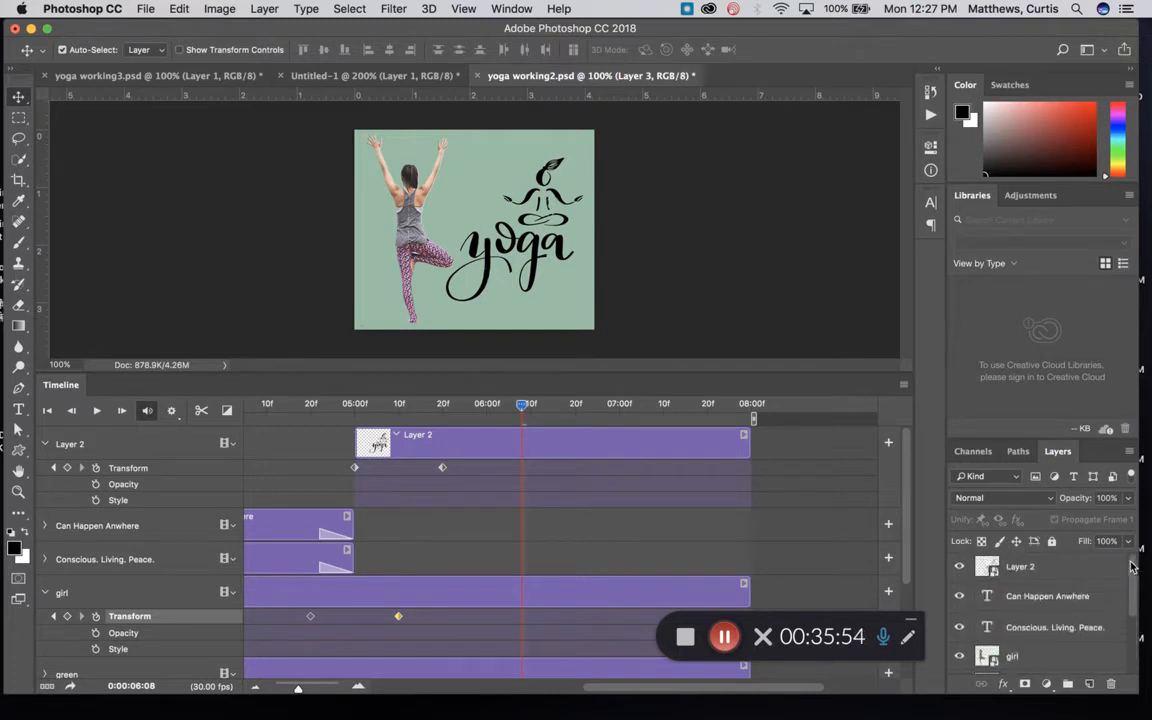
pyautogui.click(1061, 570)
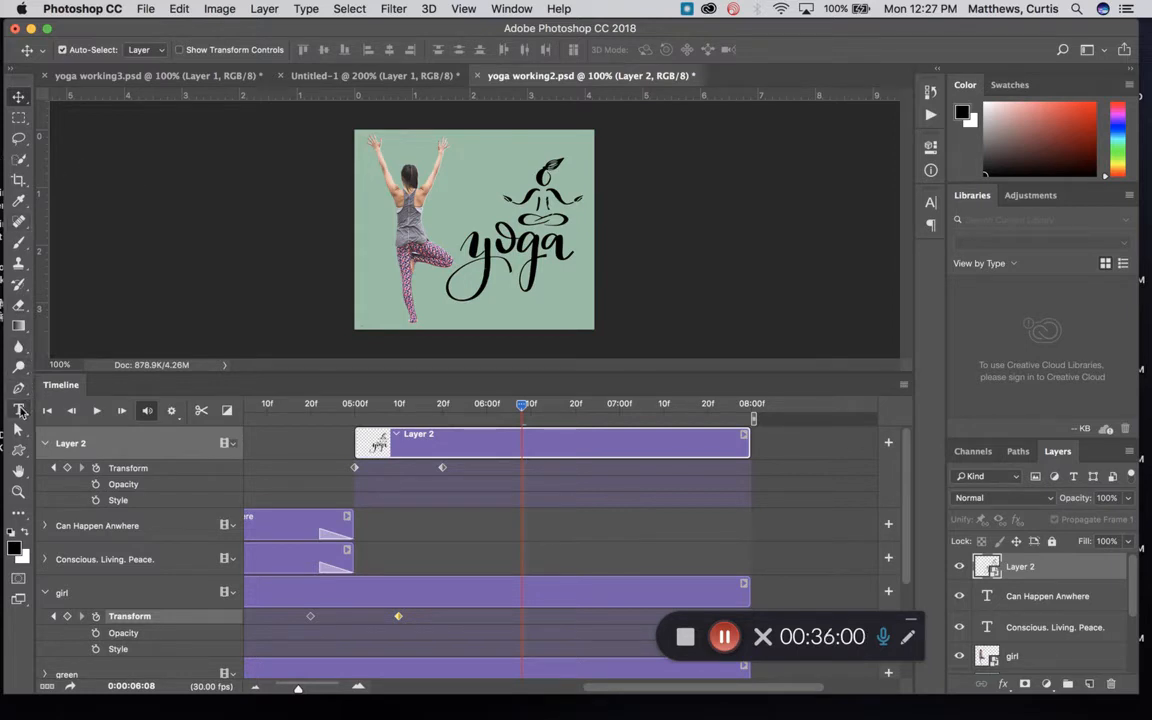
pyautogui.click(18, 409)
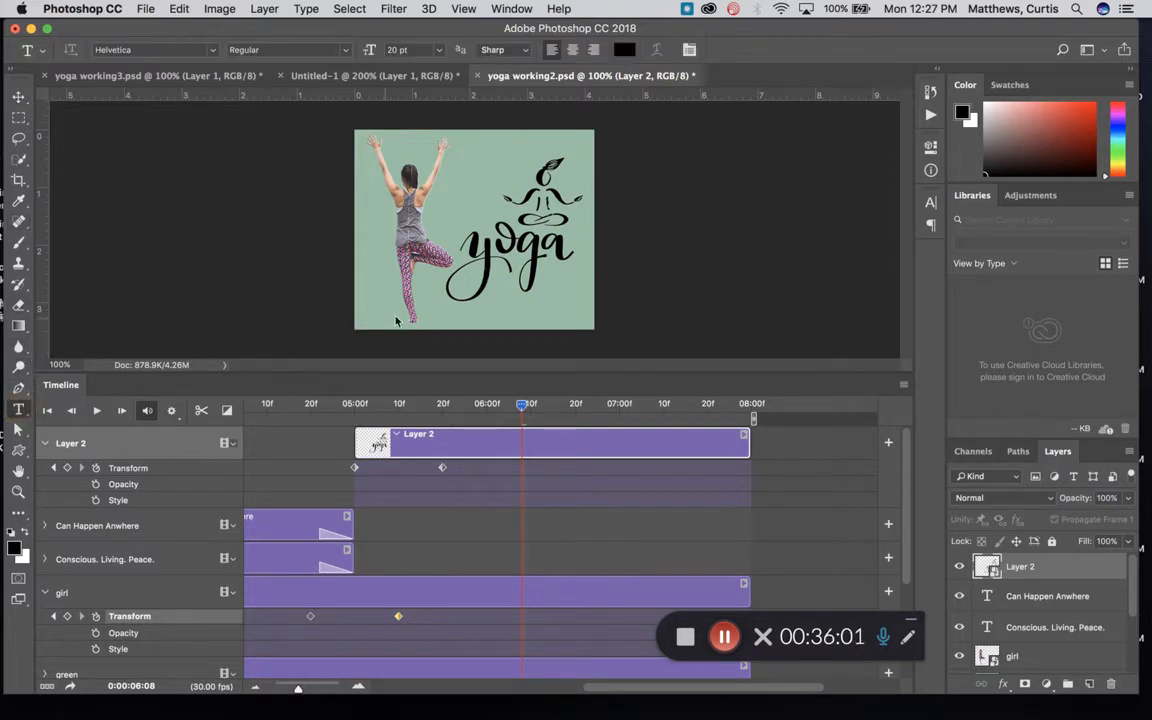
pyautogui.click(25, 535)
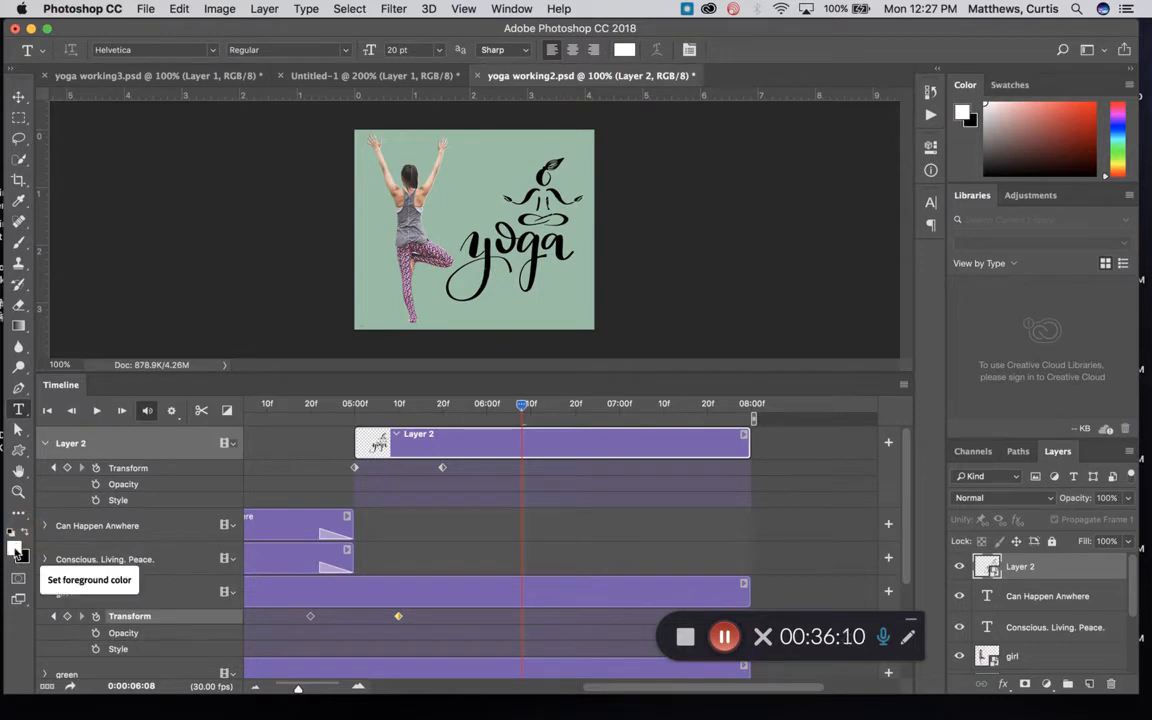
pyautogui.click(16, 548)
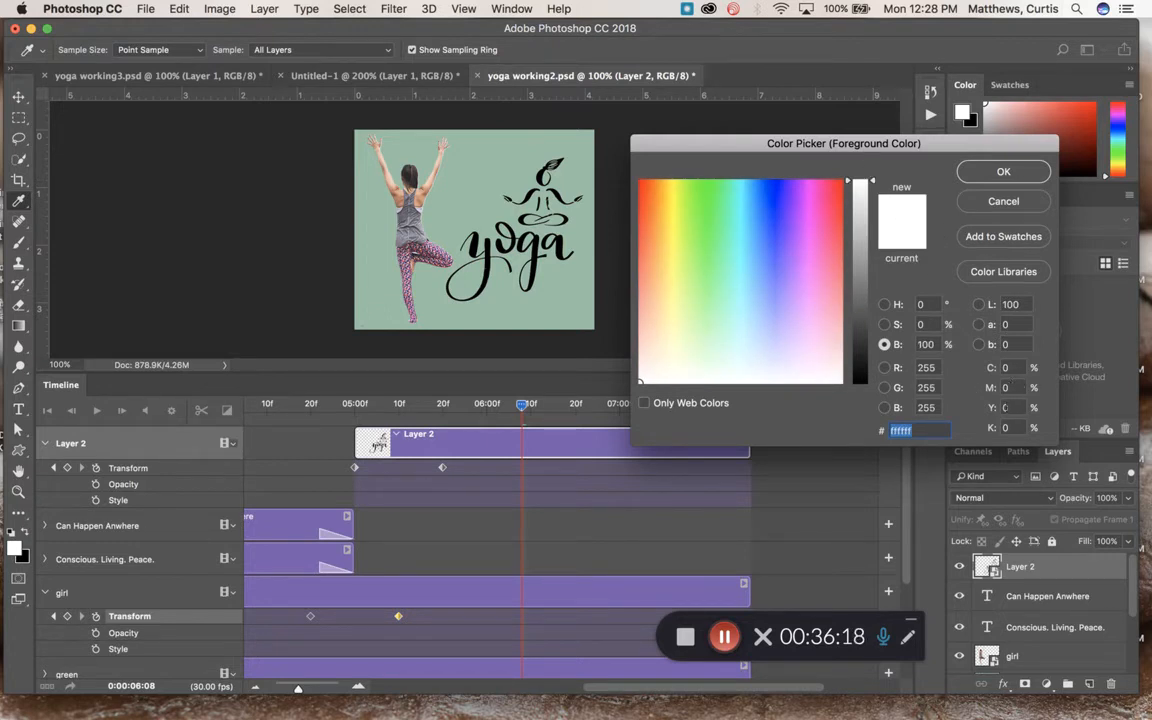
pyautogui.click(988, 174)
pyautogui.press('t')
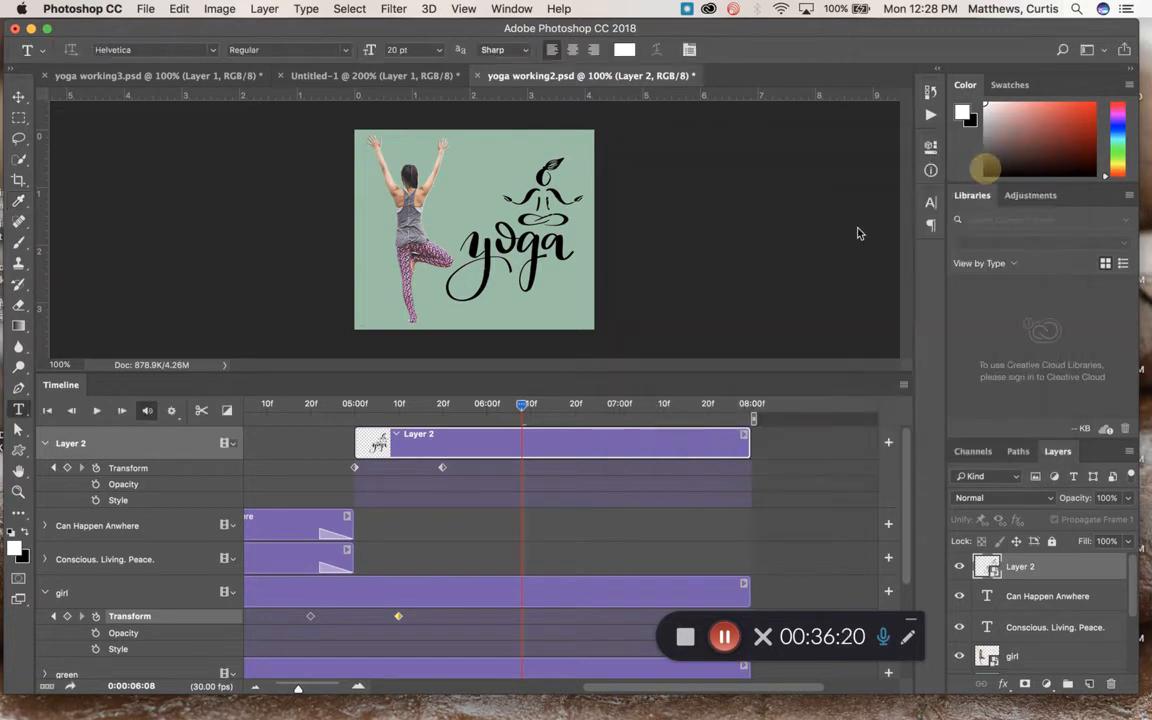
# Step: Add the white text BOOK A LESSON below the yoga logo, set in Helvetica Bold at 10 pt
pyautogui.click(514, 309)
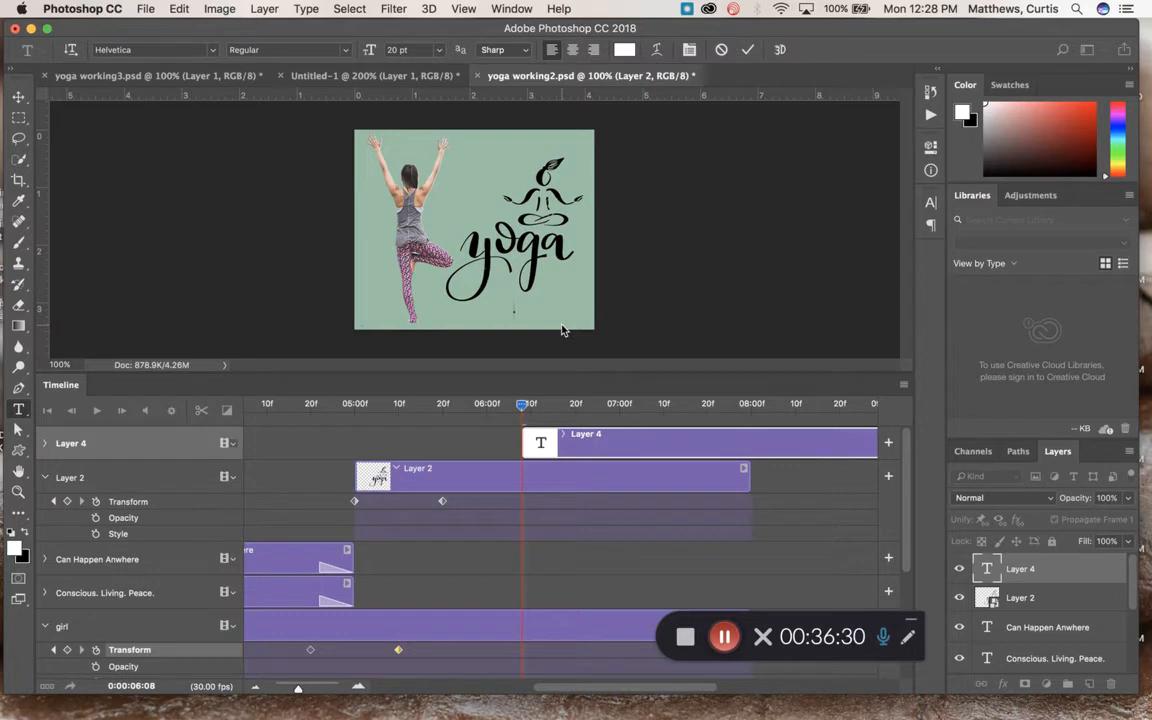
pyautogui.write('OOK A LE')
pyautogui.press('super+a')
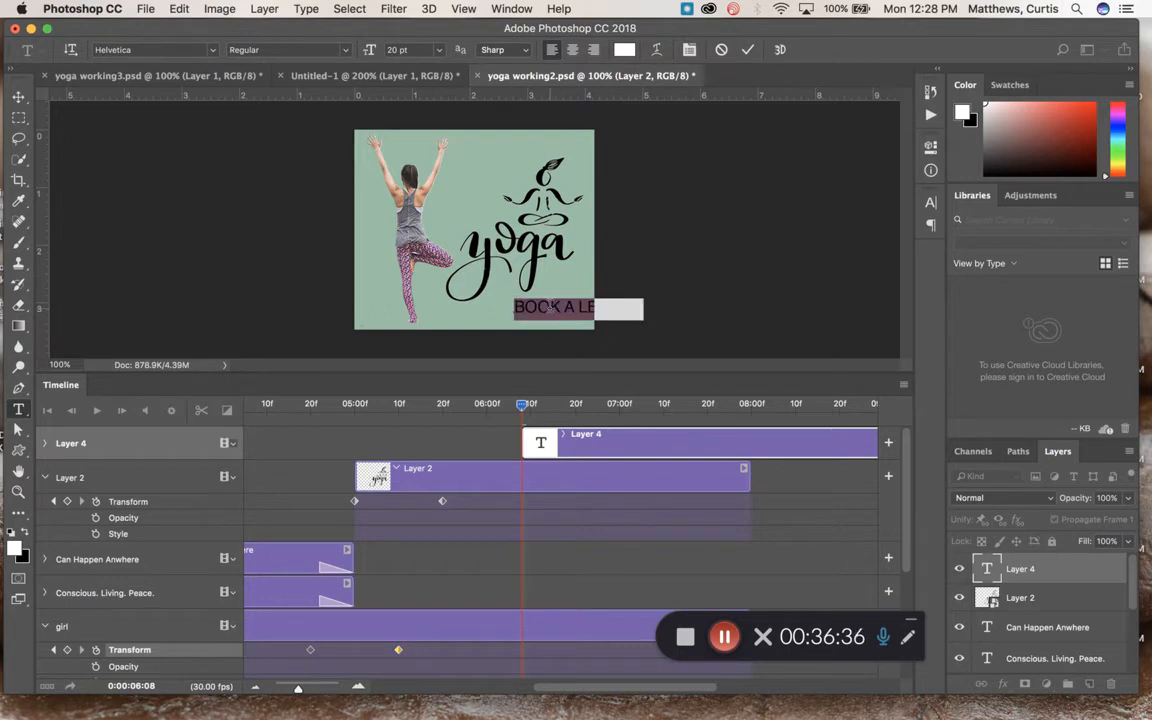
pyautogui.press('super+t')
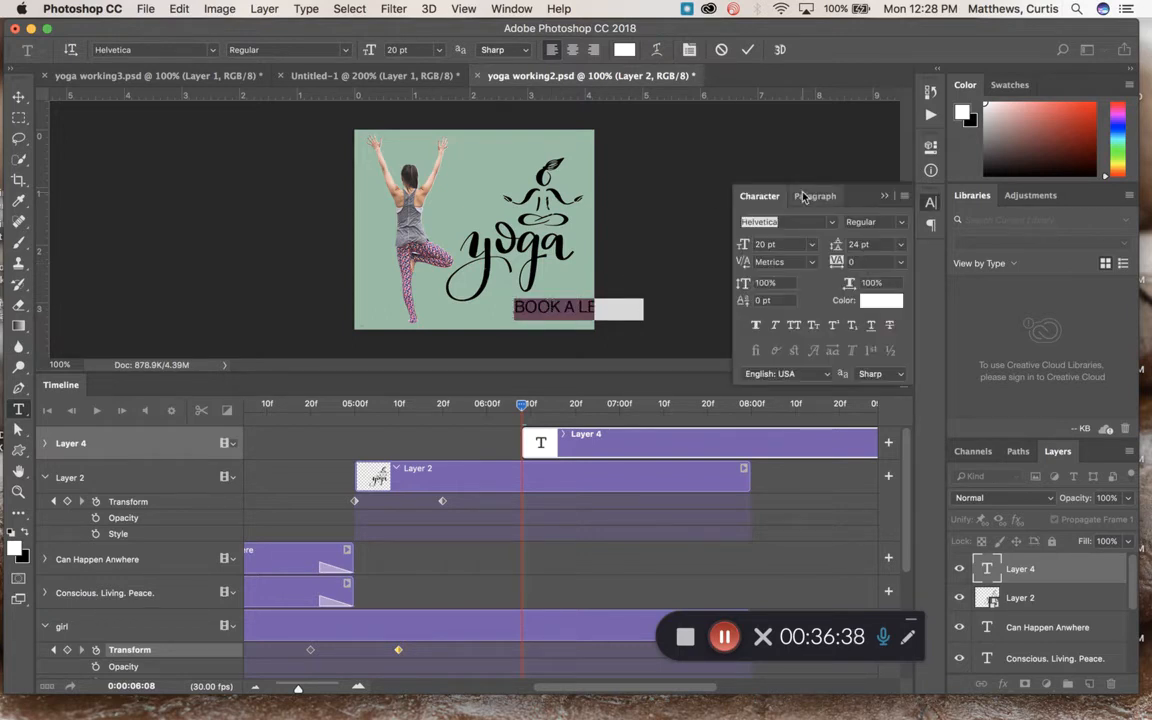
pyautogui.click(866, 222)
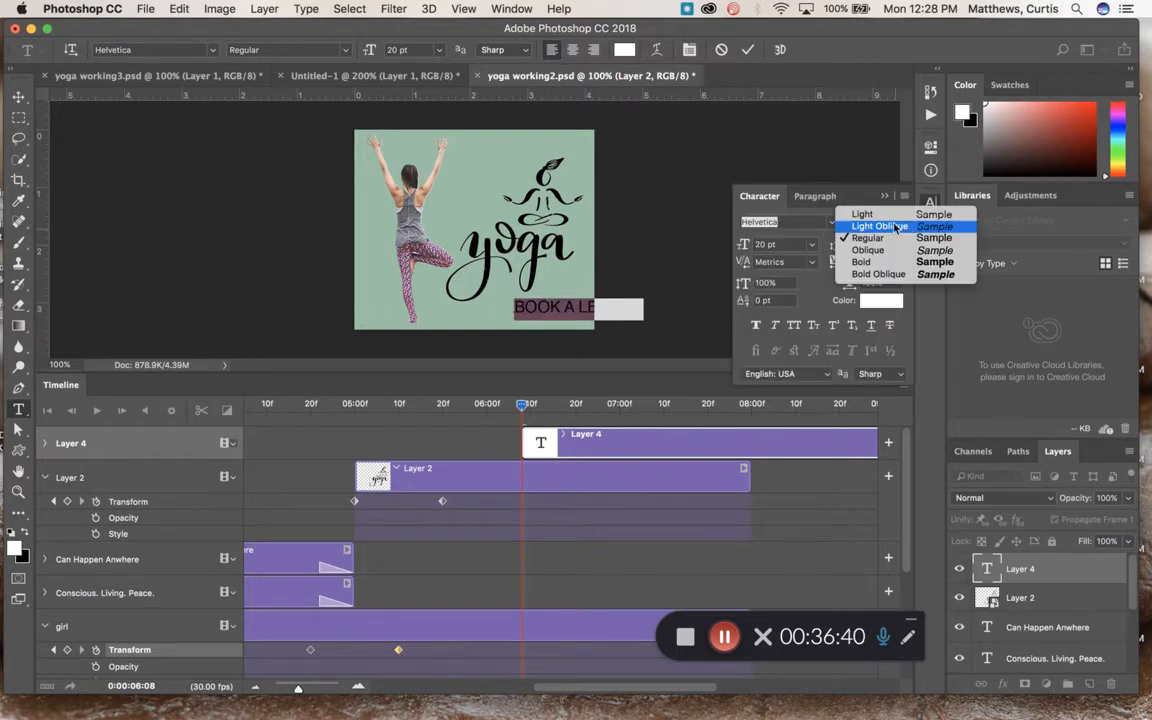
pyautogui.click(862, 262)
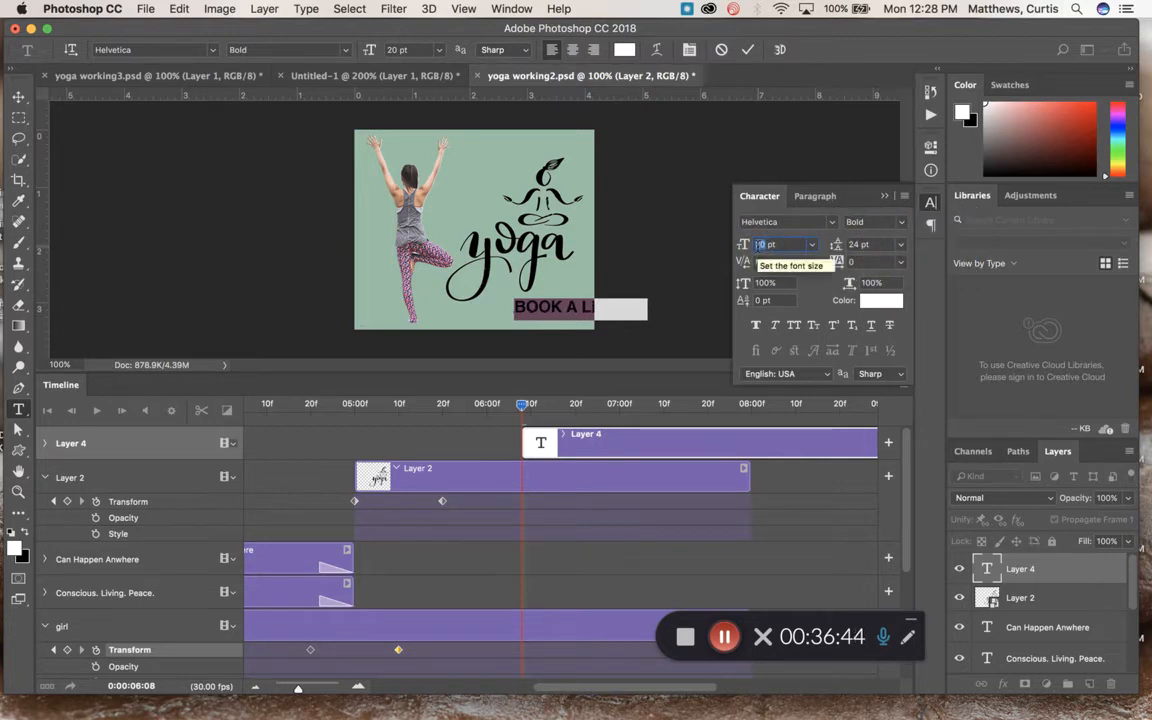
pyautogui.press('Return')
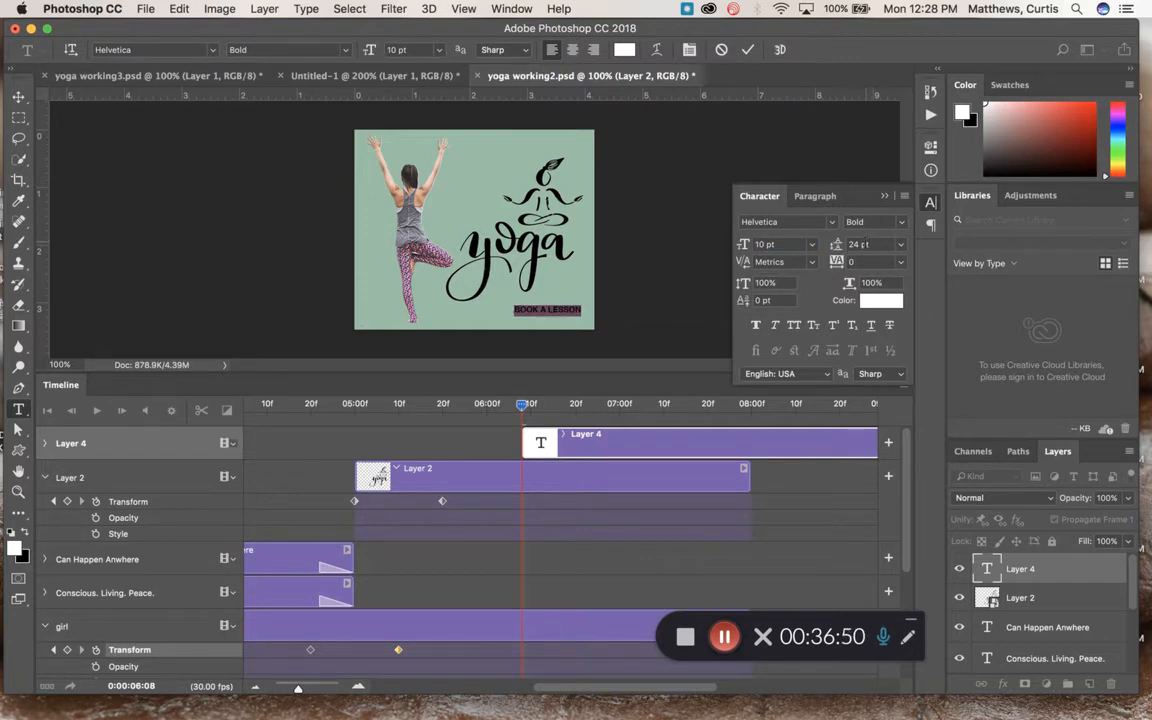
# Step: Set the BOOK A LESSON text's kerning to Optical and shift the text slightly left under the logo
pyautogui.click(813, 264)
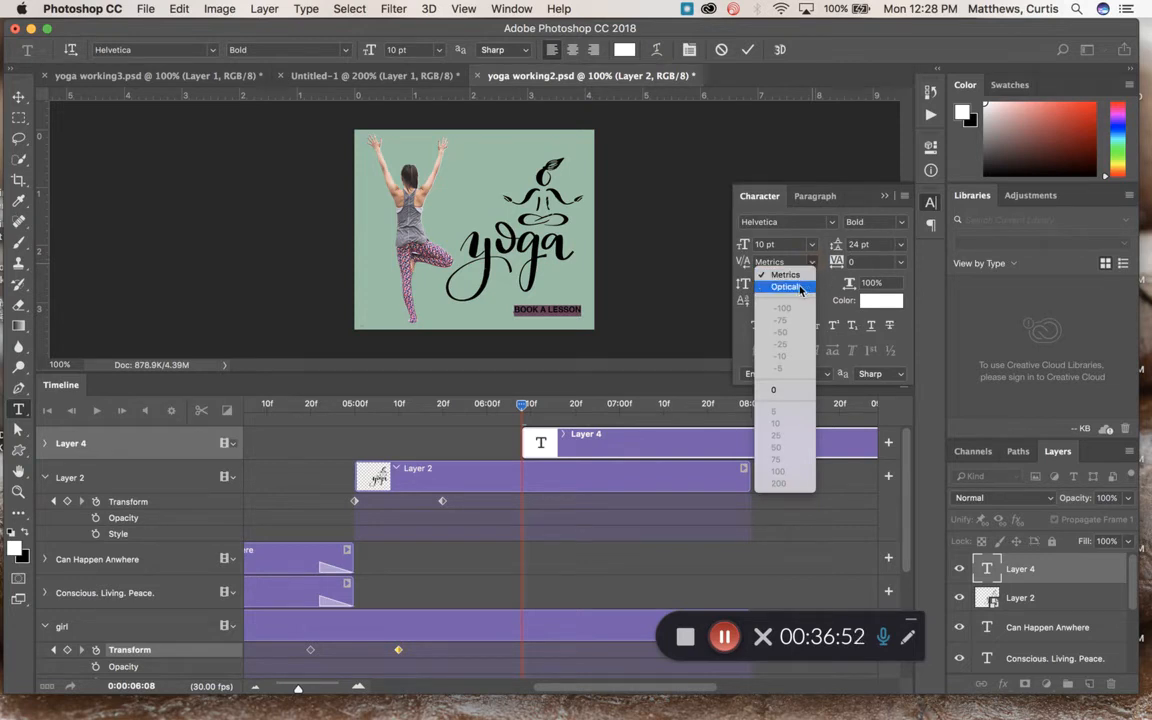
pyautogui.click(800, 289)
pyautogui.click(18, 97)
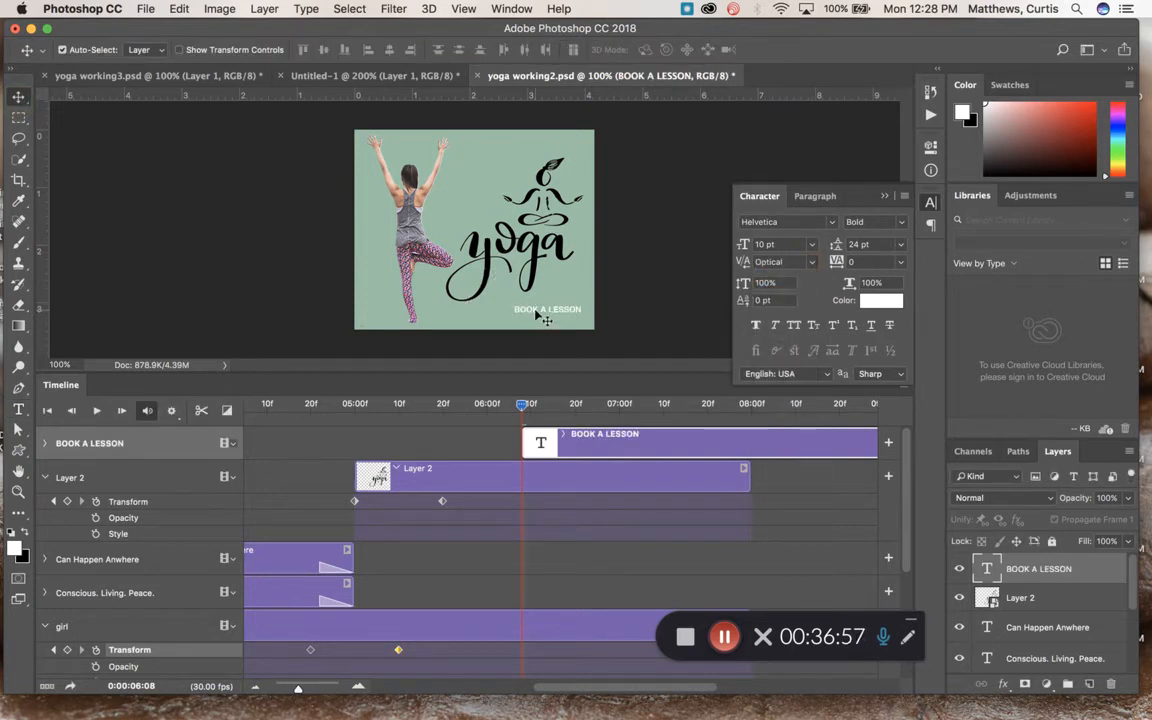
pyautogui.moveTo(522, 314)
pyautogui.mouseDown()
pyautogui.moveTo(493, 314)
pyautogui.moveTo(519, 312)
pyautogui.mouseUp()
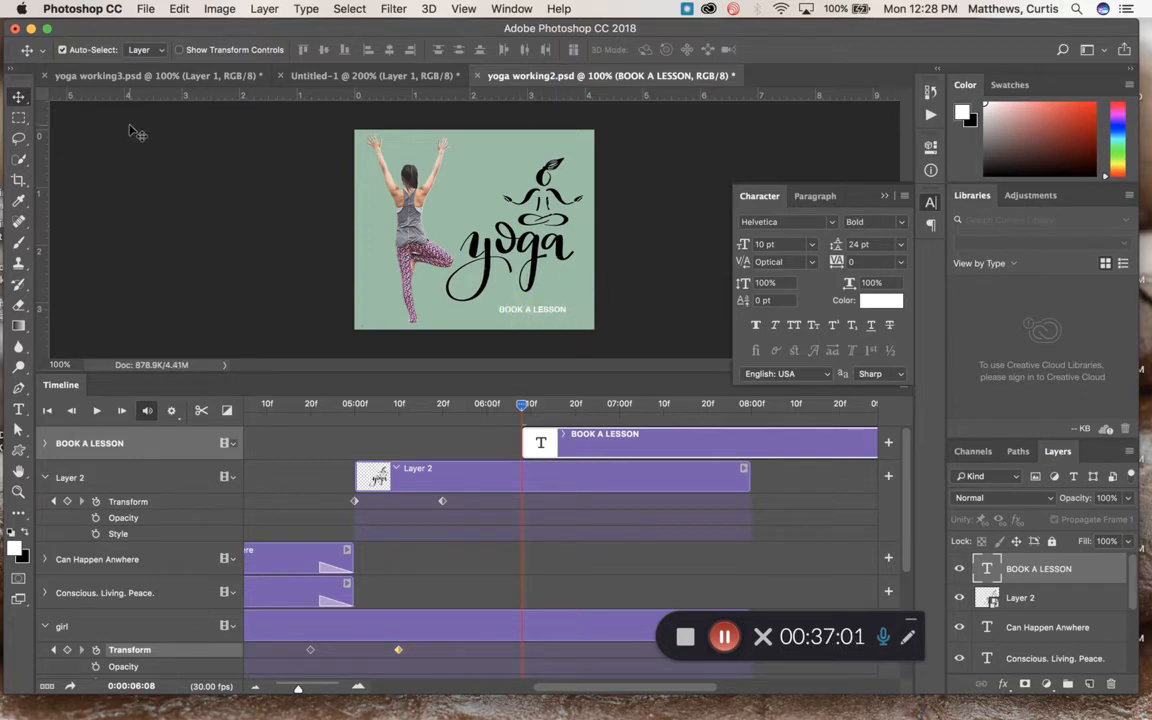
# Step: Make black the foreground color and create a new layer named BUTTON above the BOOK A LESSON text
pyautogui.click(23, 533)
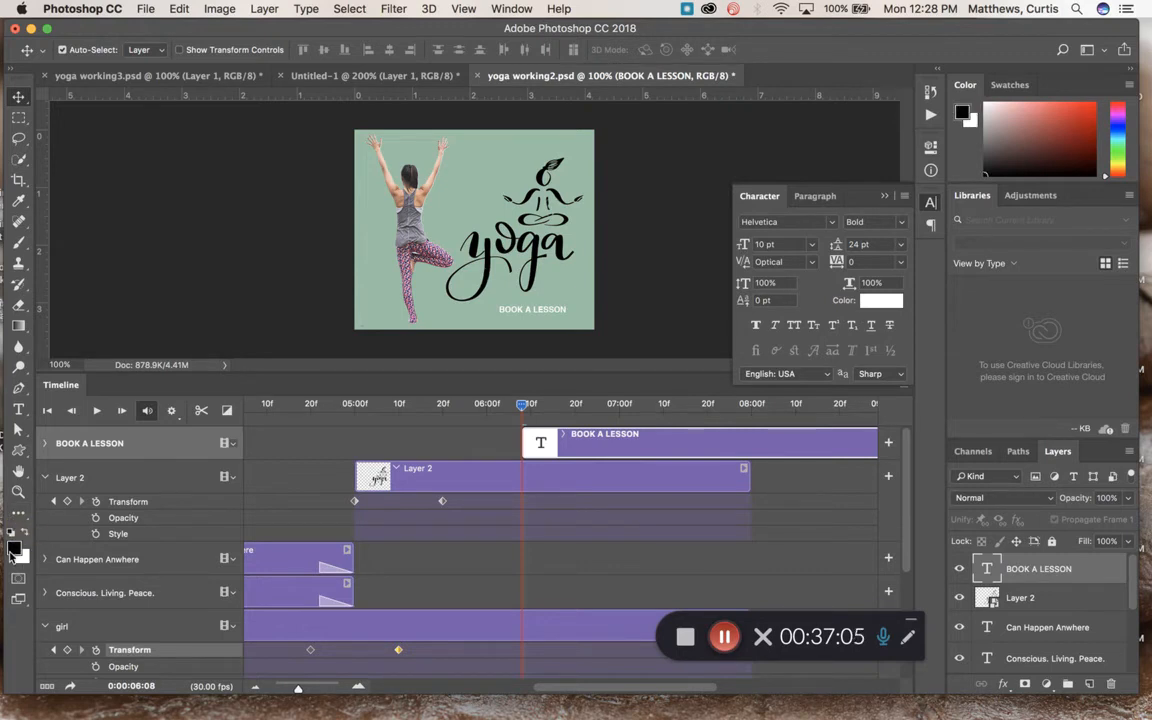
pyautogui.click(1089, 684)
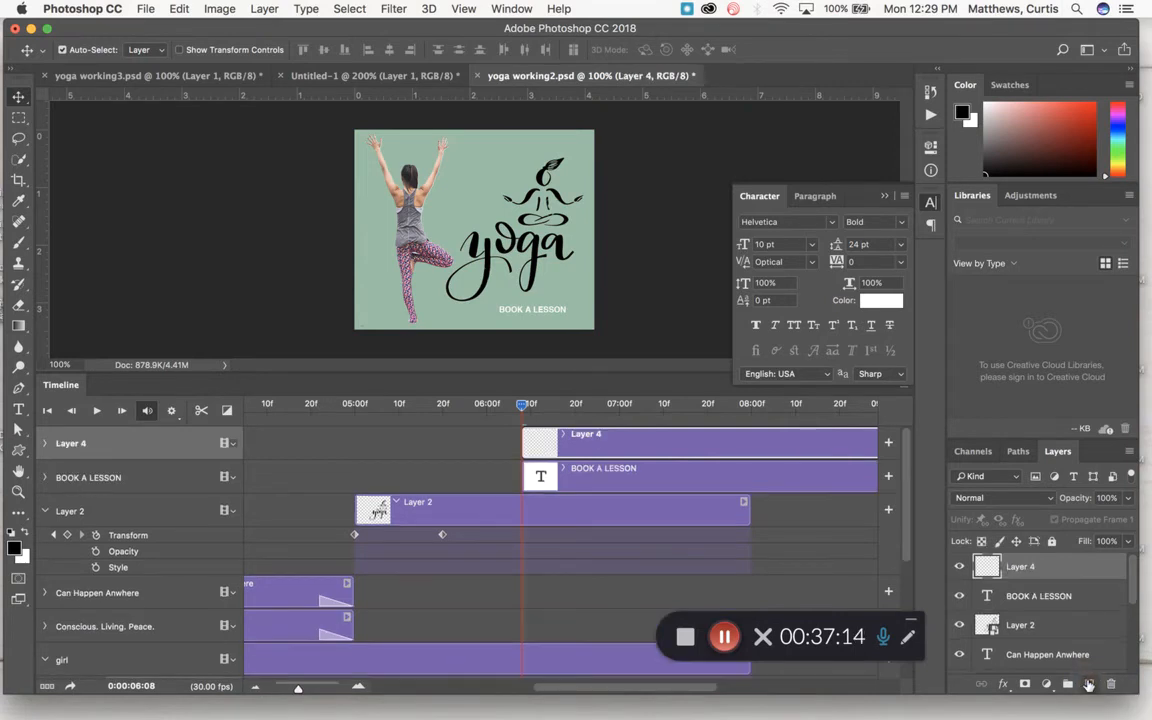
pyautogui.doubleClick(1020, 567)
pyautogui.write('BUTTON')
pyautogui.press('Return')
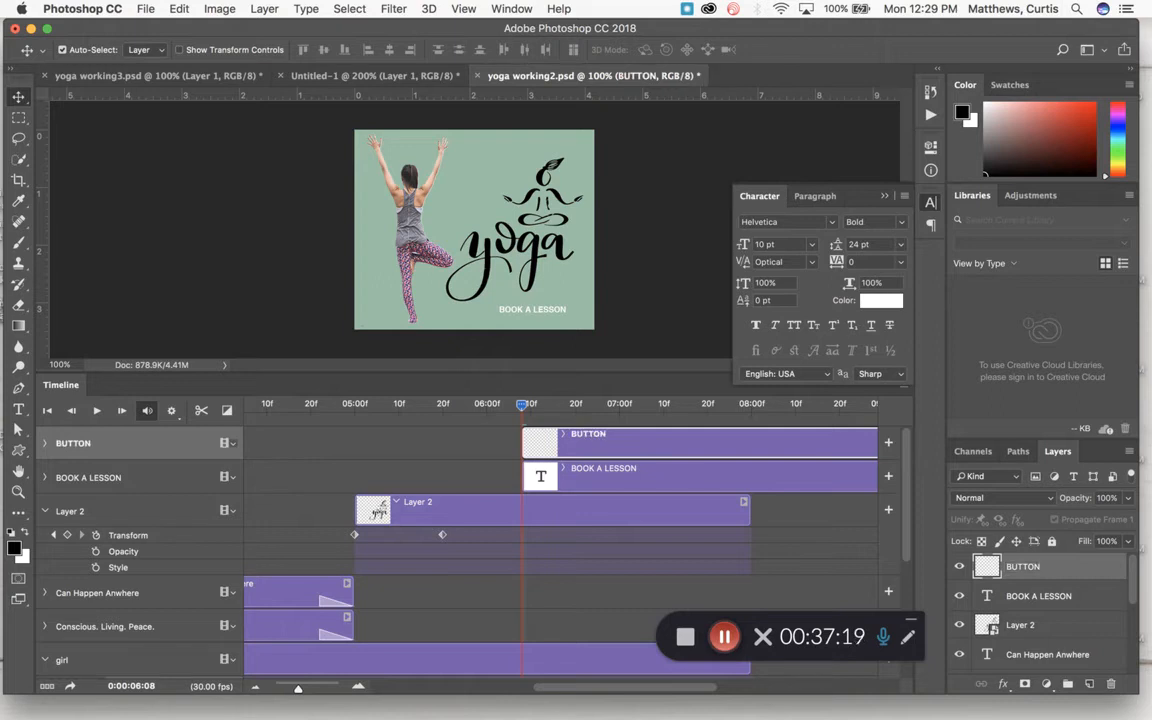
# Step: Draw a rectangular marquee selection closely around the BOOK A LESSON text
pyautogui.click(18, 119)
pyautogui.click(18, 121)
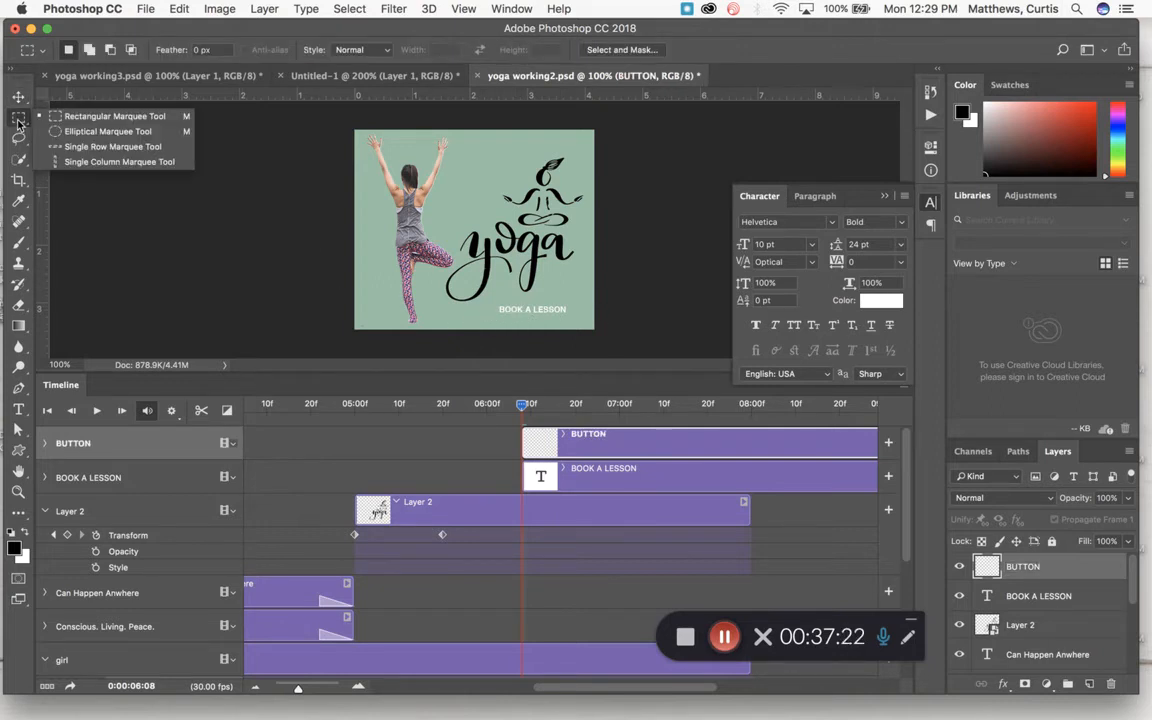
pyautogui.click(76, 133)
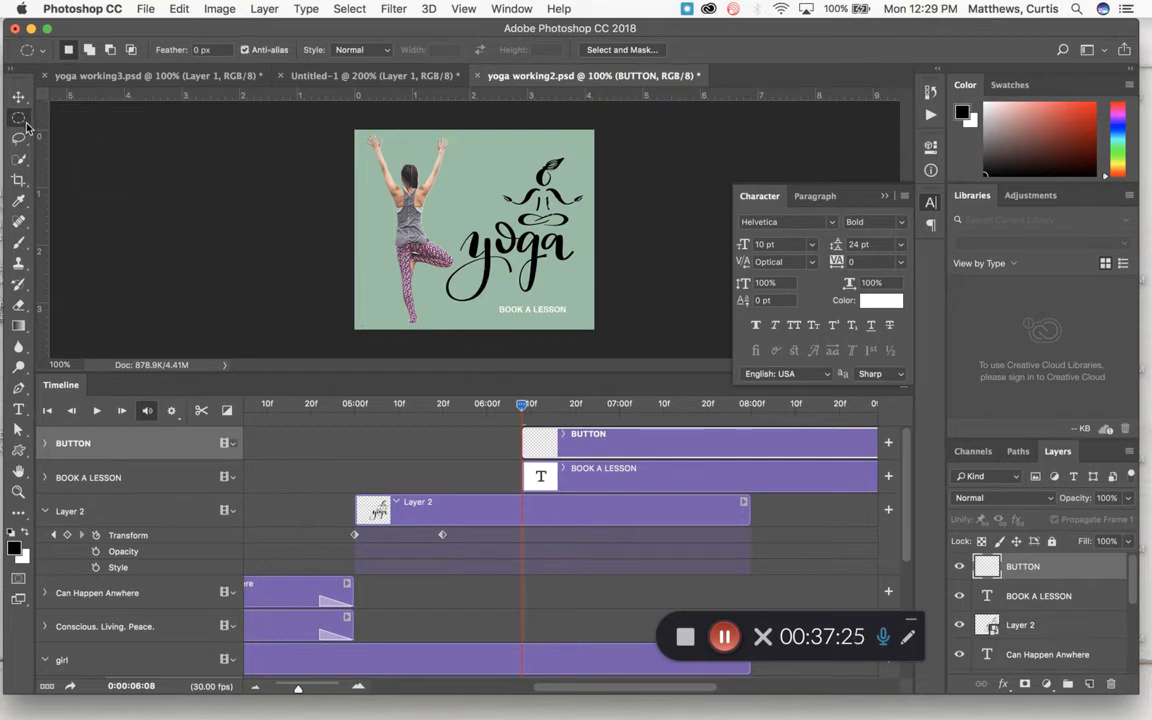
pyautogui.click(27, 125)
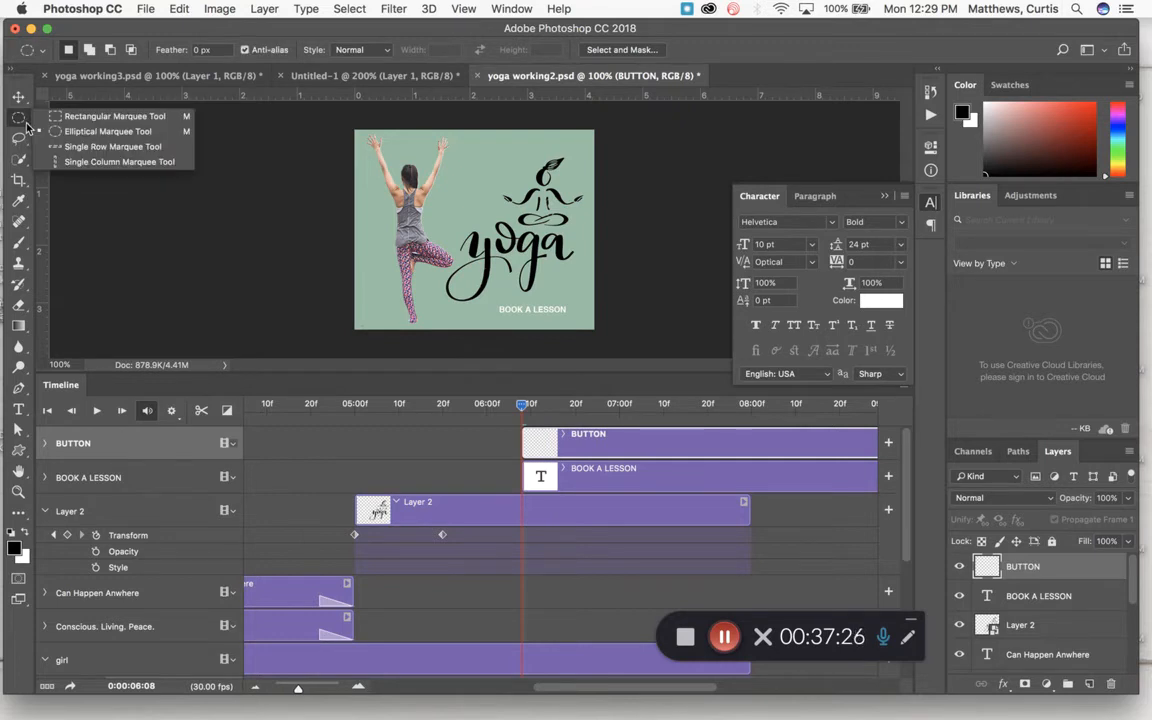
pyautogui.click(77, 116)
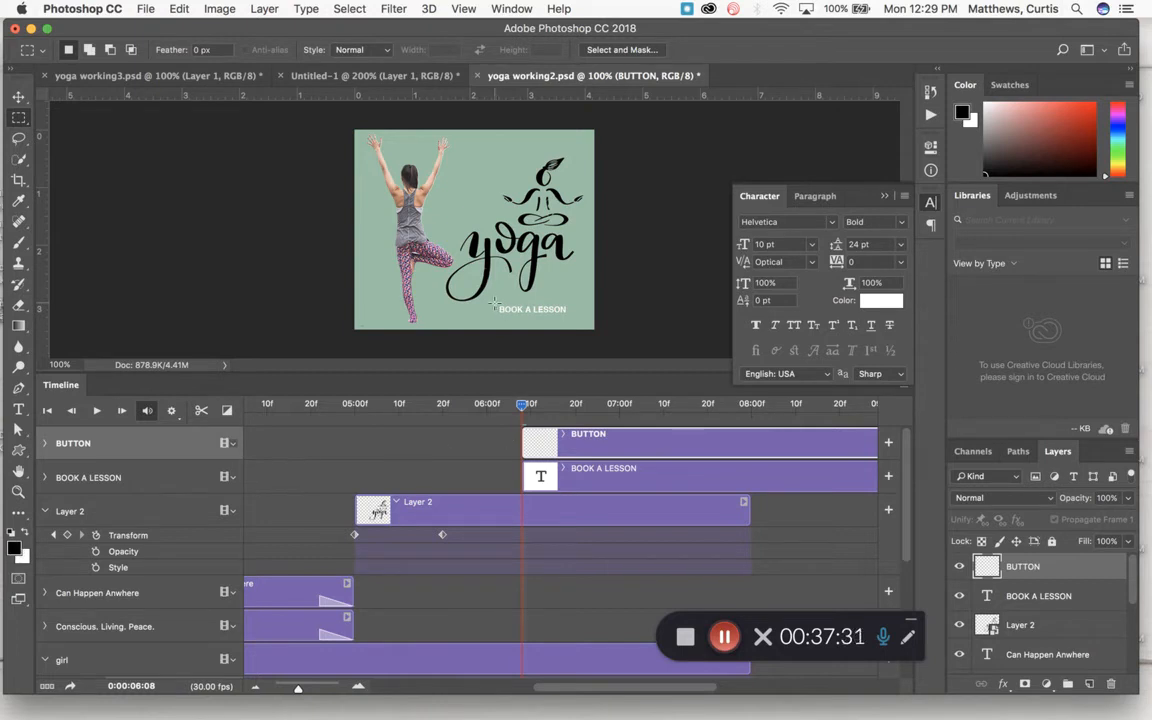
pyautogui.moveTo(496, 301); pyautogui.dragTo(571, 313)
# Step: Fill the selection on the BUTTON layer with black in Normal mode at 100% opacity and move the BOOK A LESSON layer above it
pyautogui.click(179, 9)
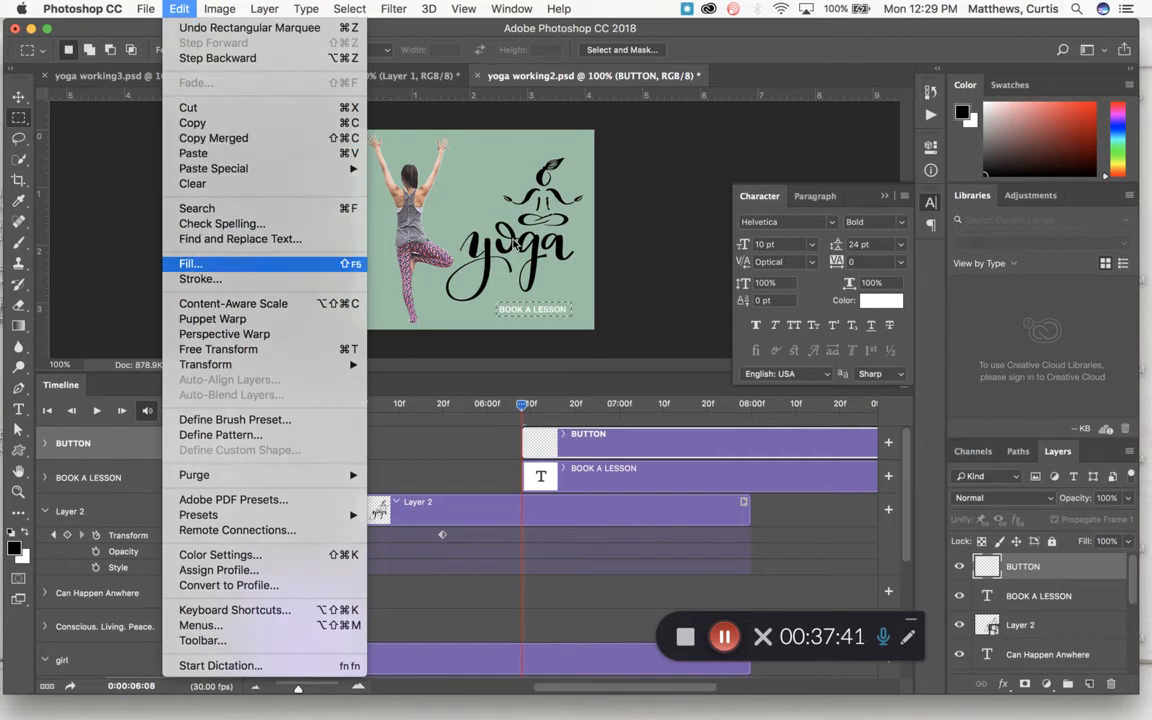
pyautogui.click(197, 266)
pyautogui.click(572, 298)
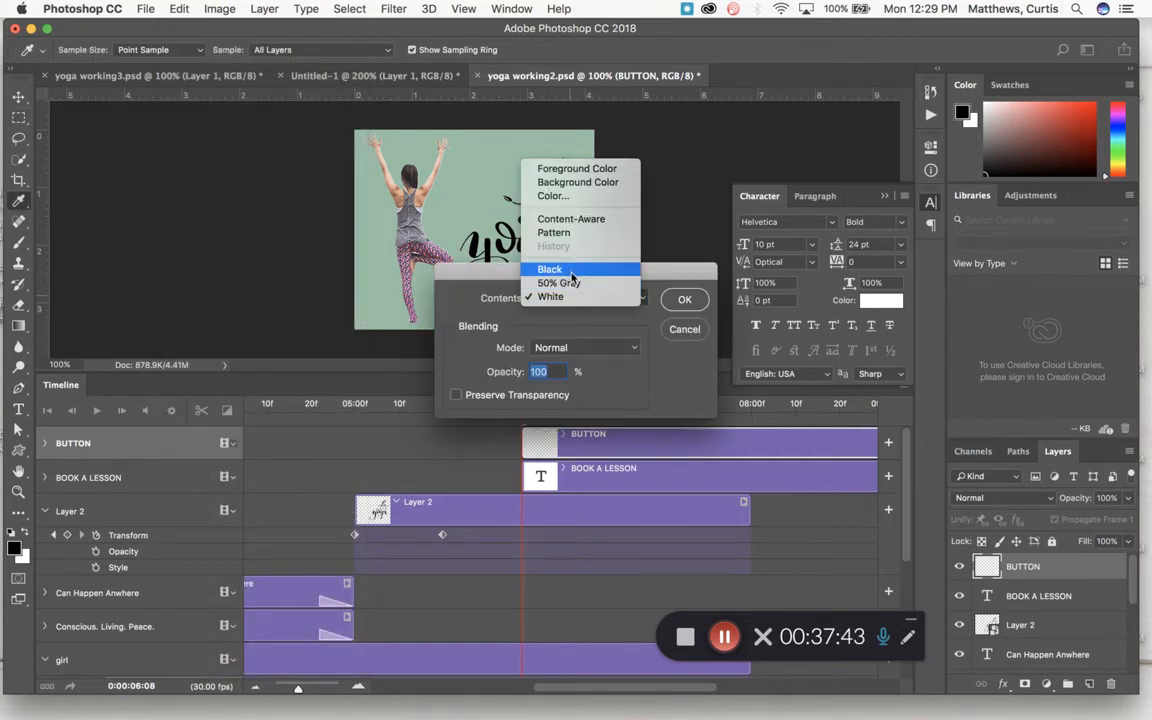
pyautogui.click(549, 269)
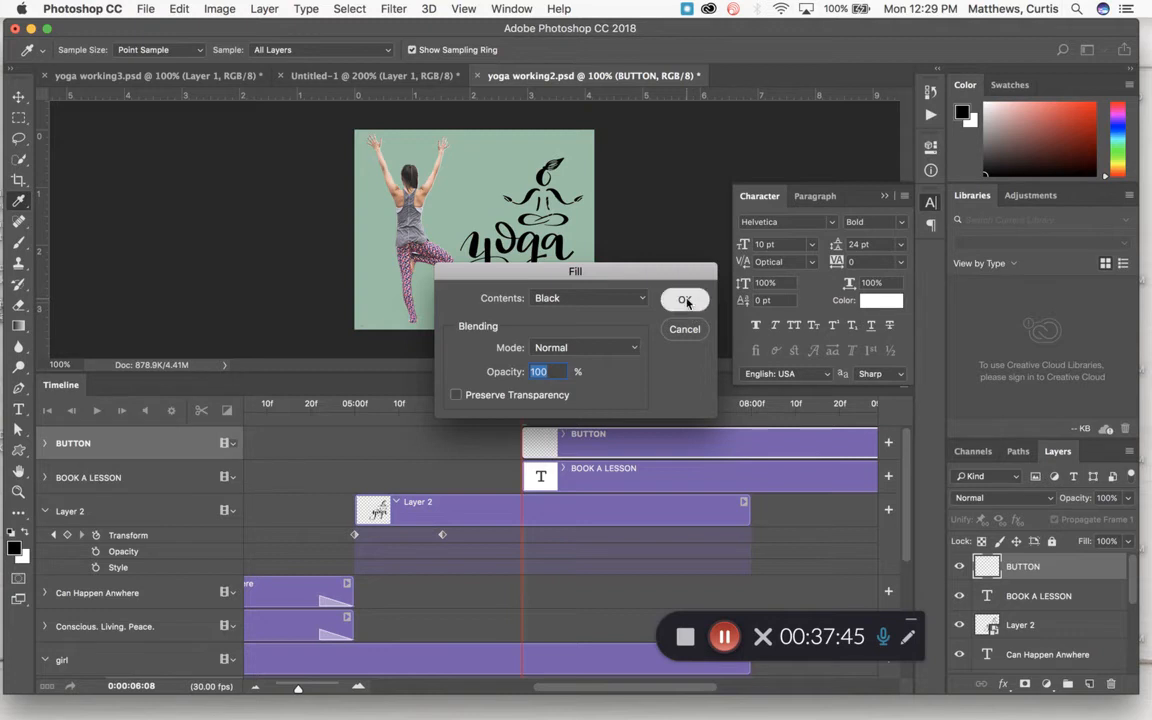
pyautogui.click(685, 300)
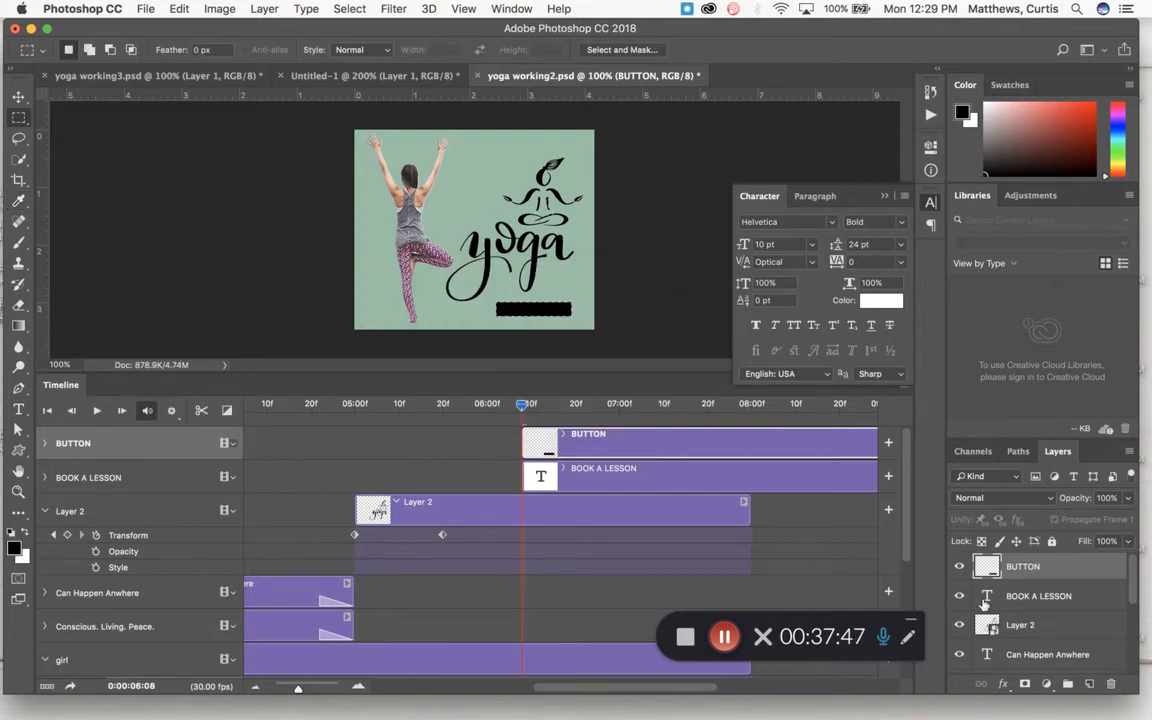
pyautogui.moveTo(1038, 597); pyautogui.dragTo(1036, 563)
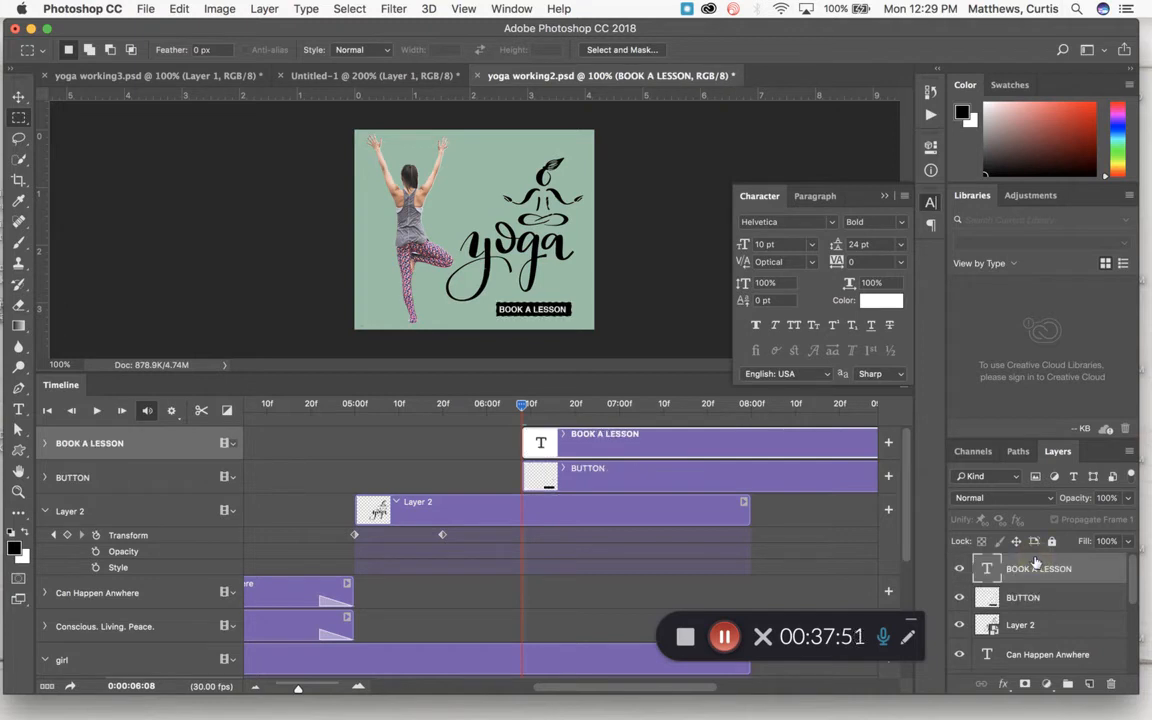
# Step: Select the BOOK A LESSON and BUTTON layers together and shift them slightly left and down beneath the yoga logo
pyautogui.click(18, 98)
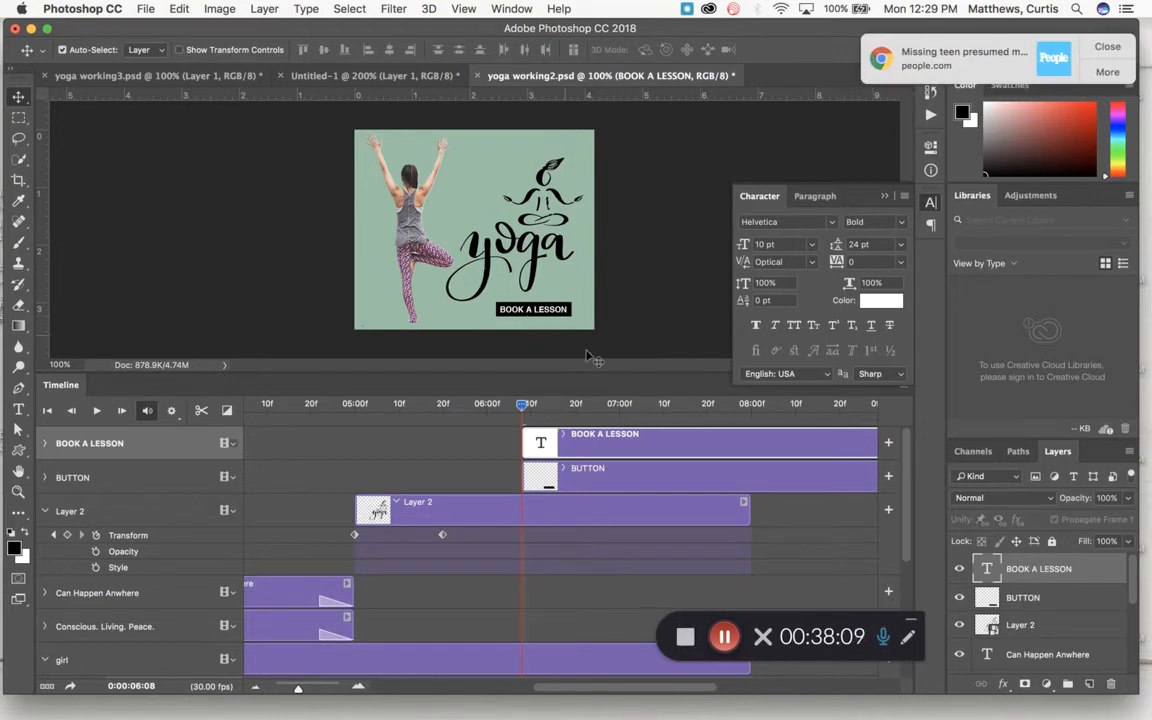
pyautogui.click(1046, 600)
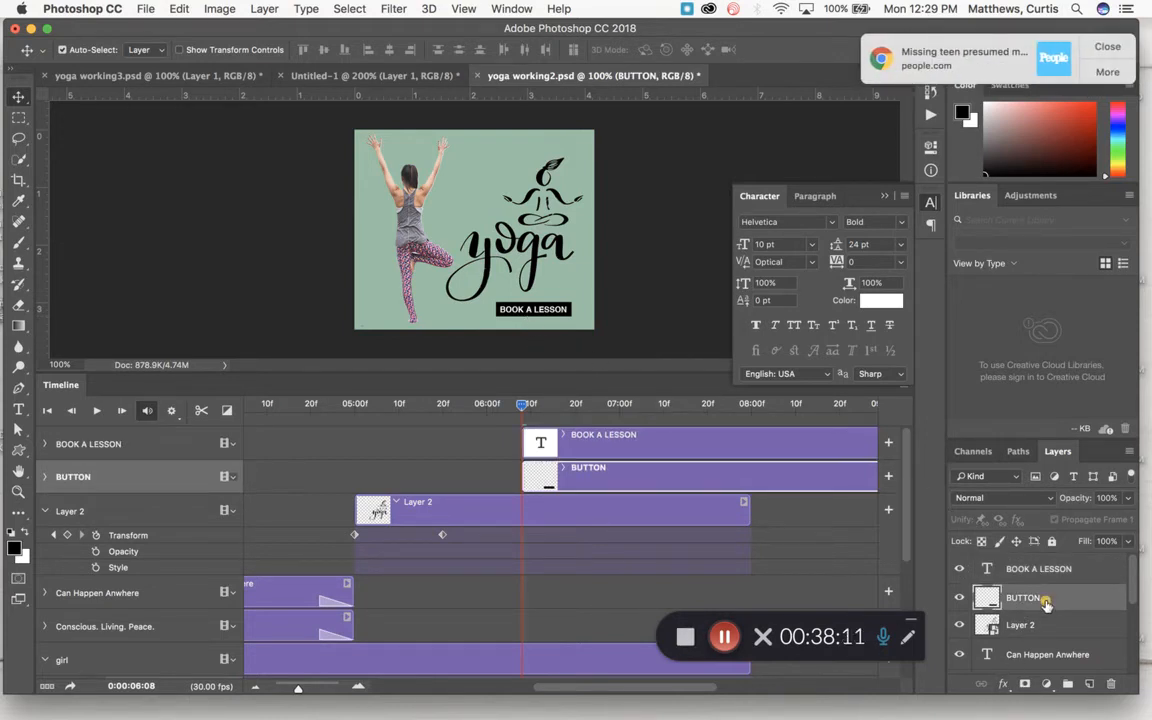
pyautogui.click(1044, 570)
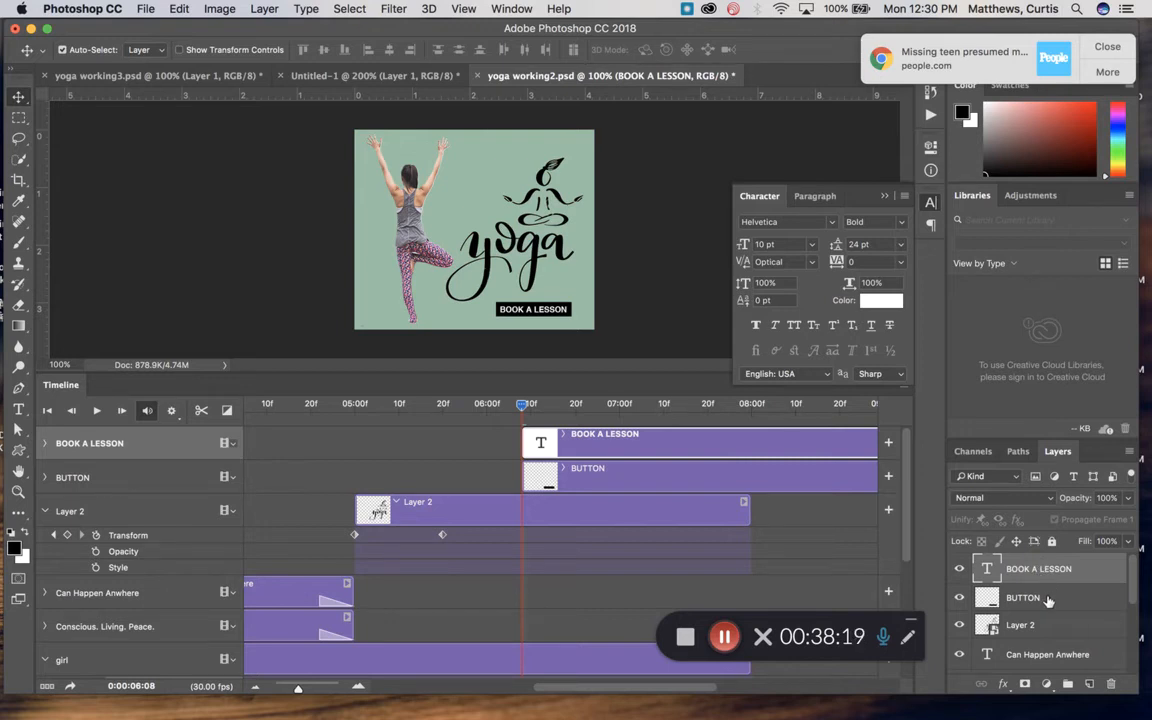
pyautogui.keyDown('shift'); pyautogui.click(1036, 598); pyautogui.keyUp('shift')
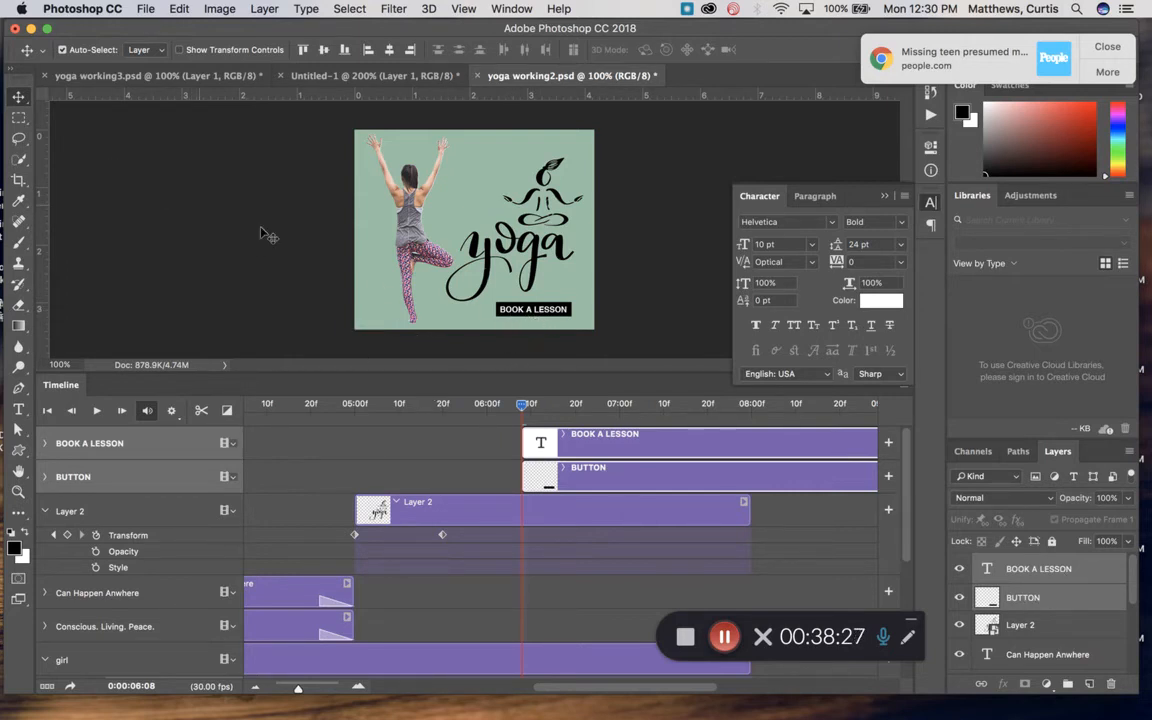
pyautogui.moveTo(533, 313); pyautogui.dragTo(527, 316)
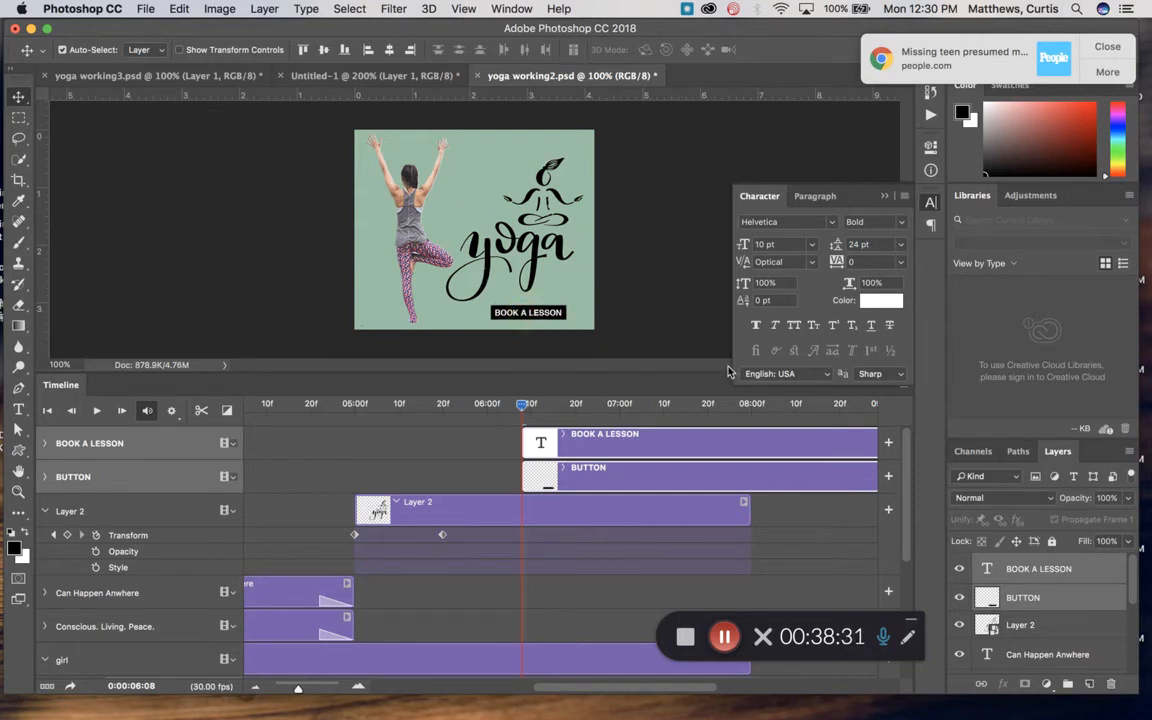
pyautogui.press('Right')
pyautogui.press('Right')
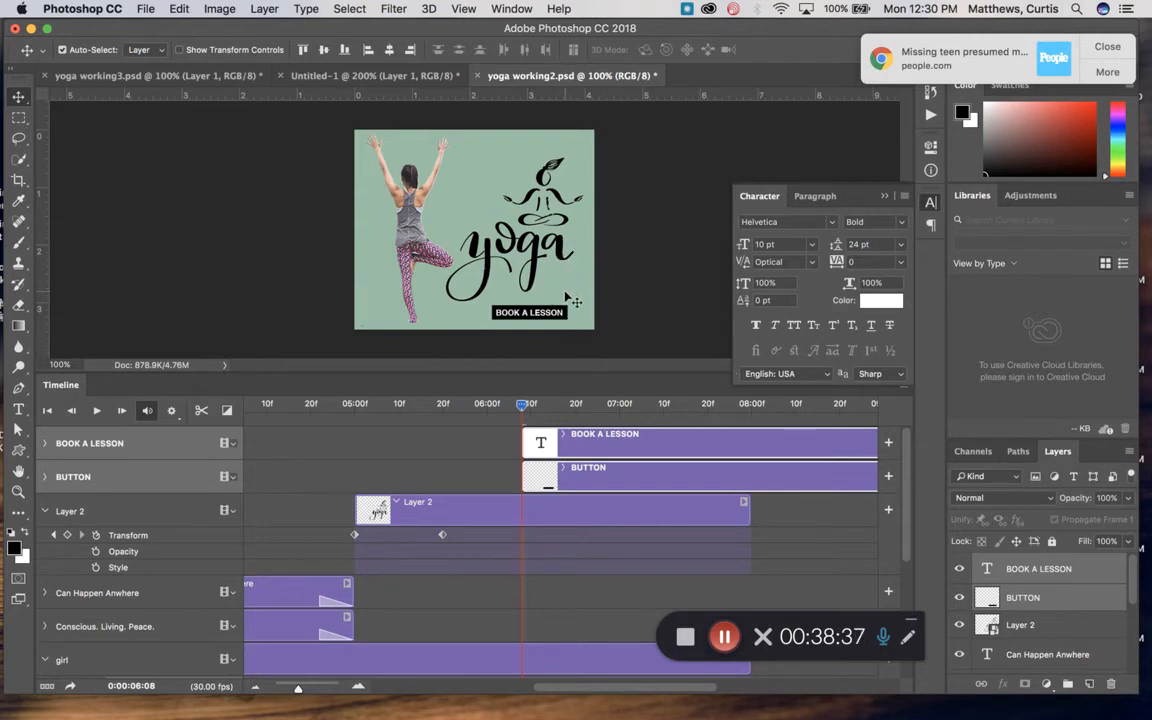
pyautogui.press('Left')
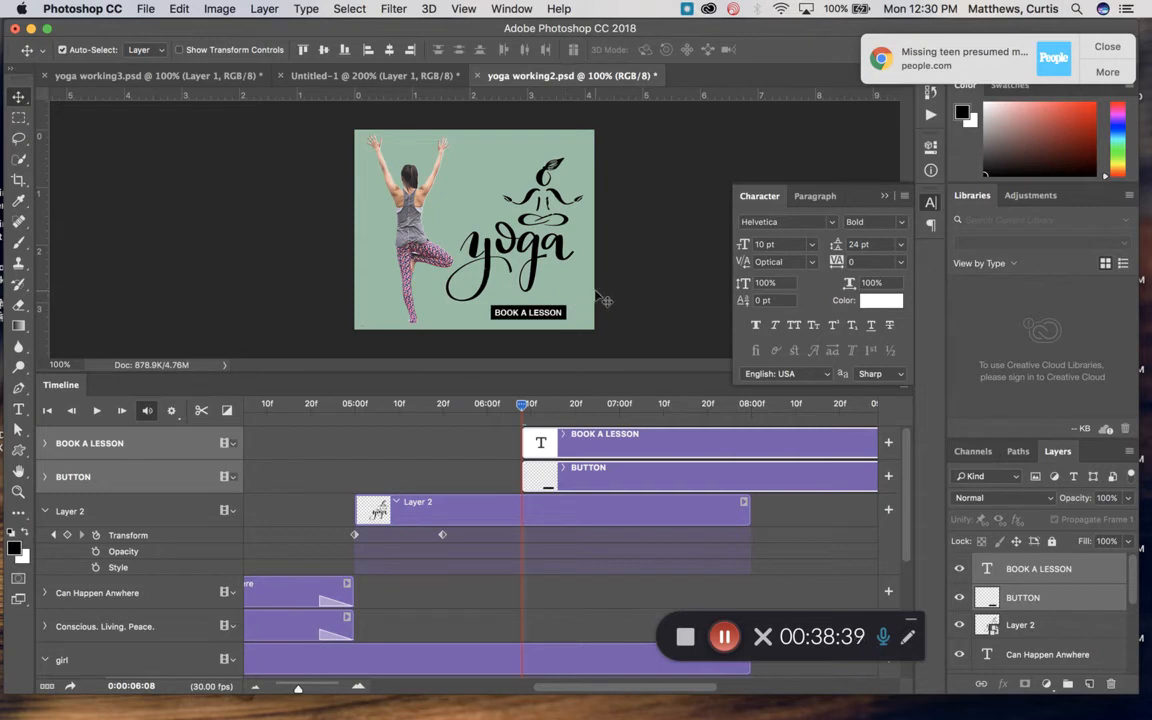
pyautogui.press('Up')
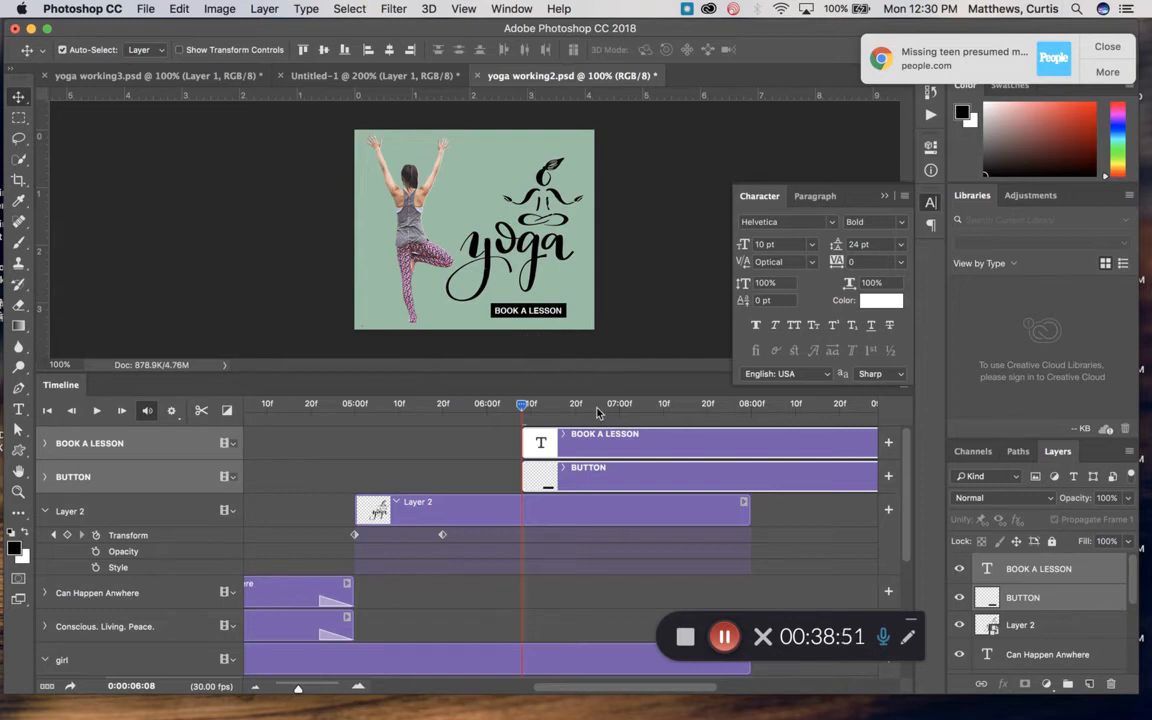
# Step: Stagger the clip starts so BUTTON begins at 06:00f and BOOK A LESSON begins at about 06:10f
pyautogui.click(614, 447)
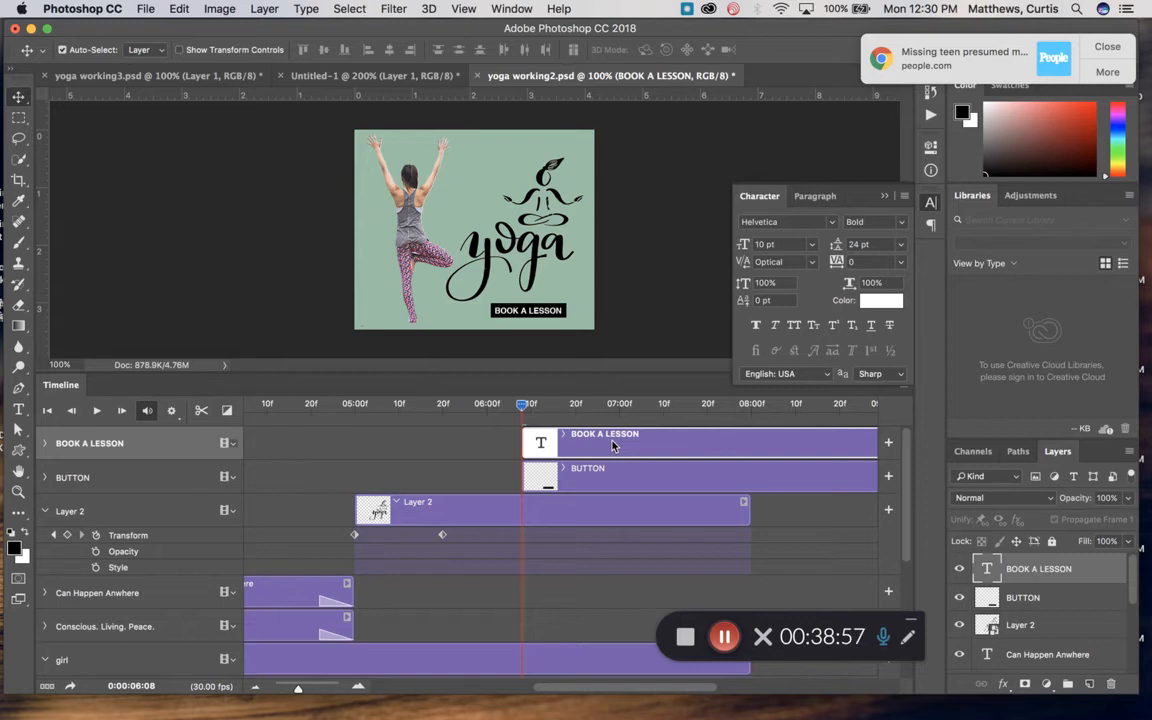
pyautogui.click(578, 482)
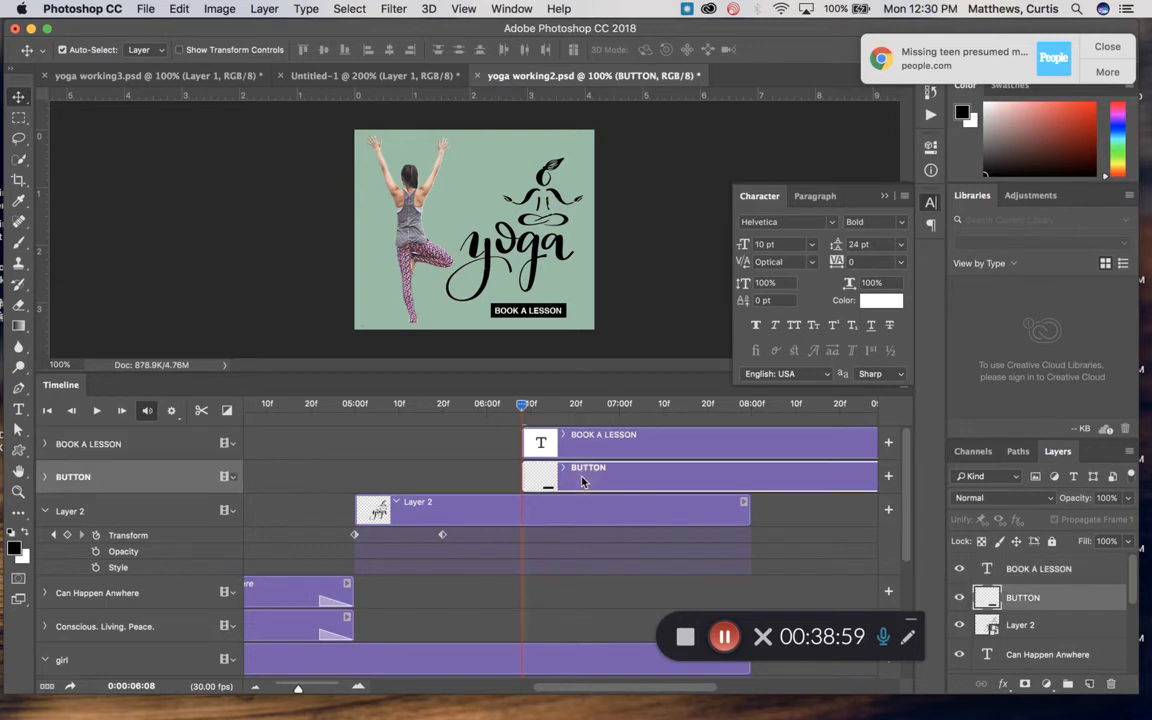
pyautogui.click(521, 479)
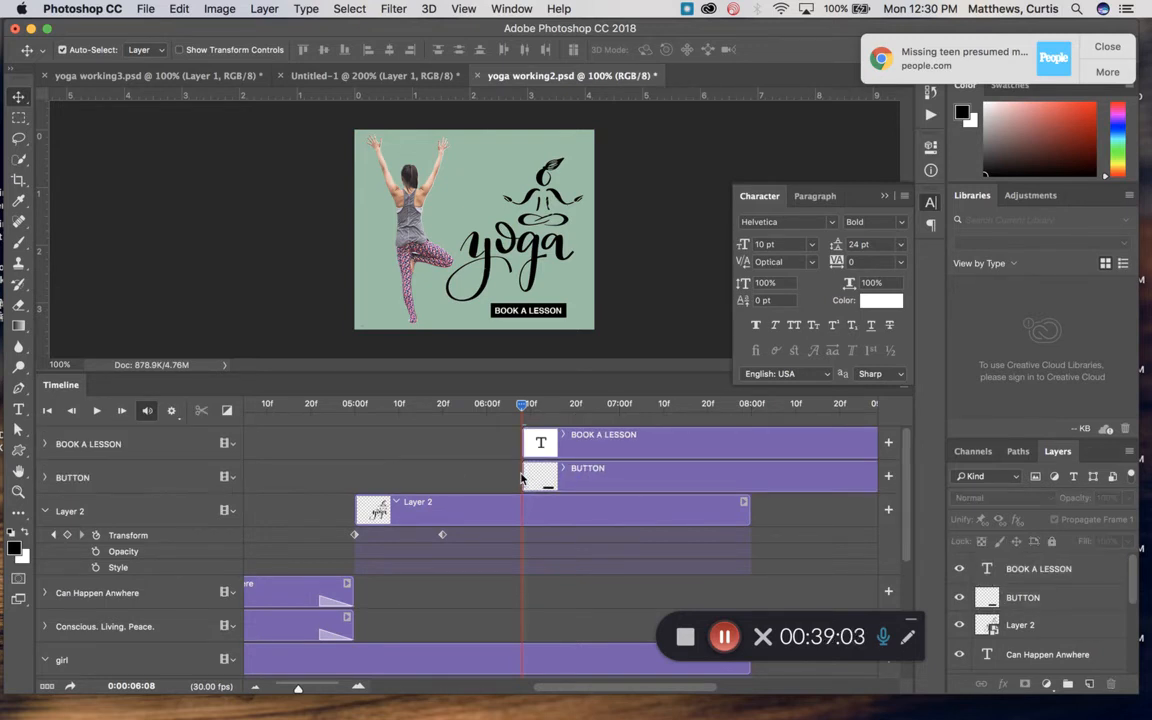
pyautogui.moveTo(515, 479); pyautogui.dragTo(486, 477)
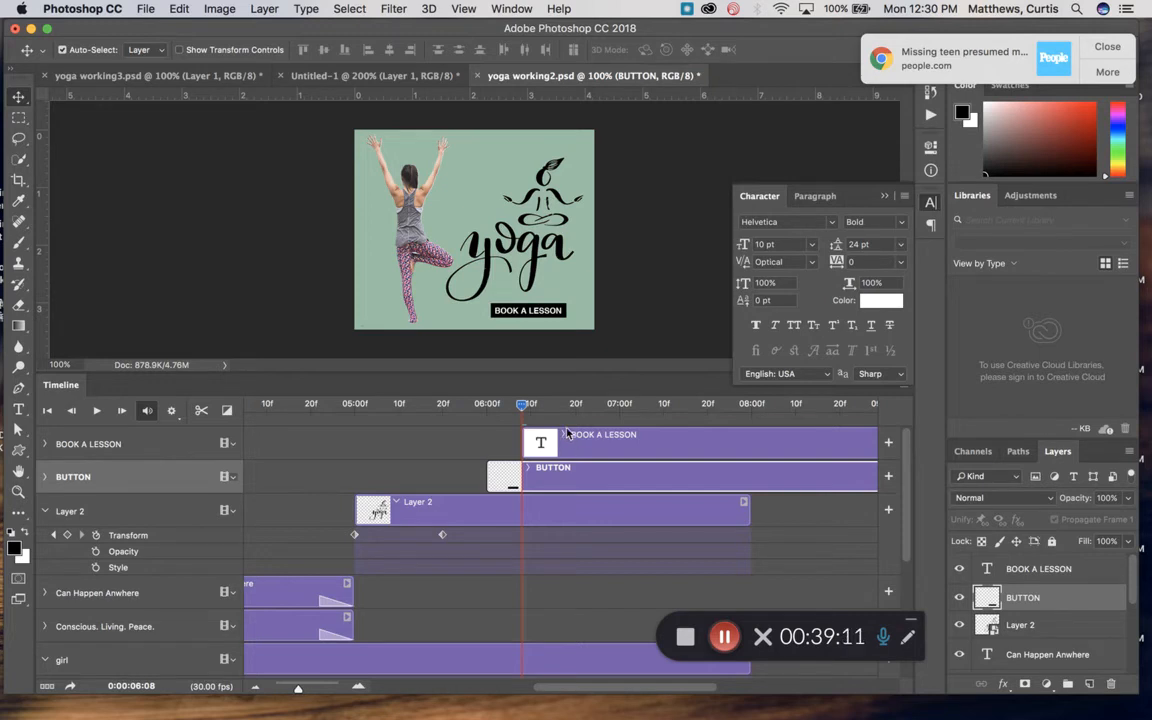
pyautogui.moveTo(521, 443); pyautogui.dragTo(311, 415)
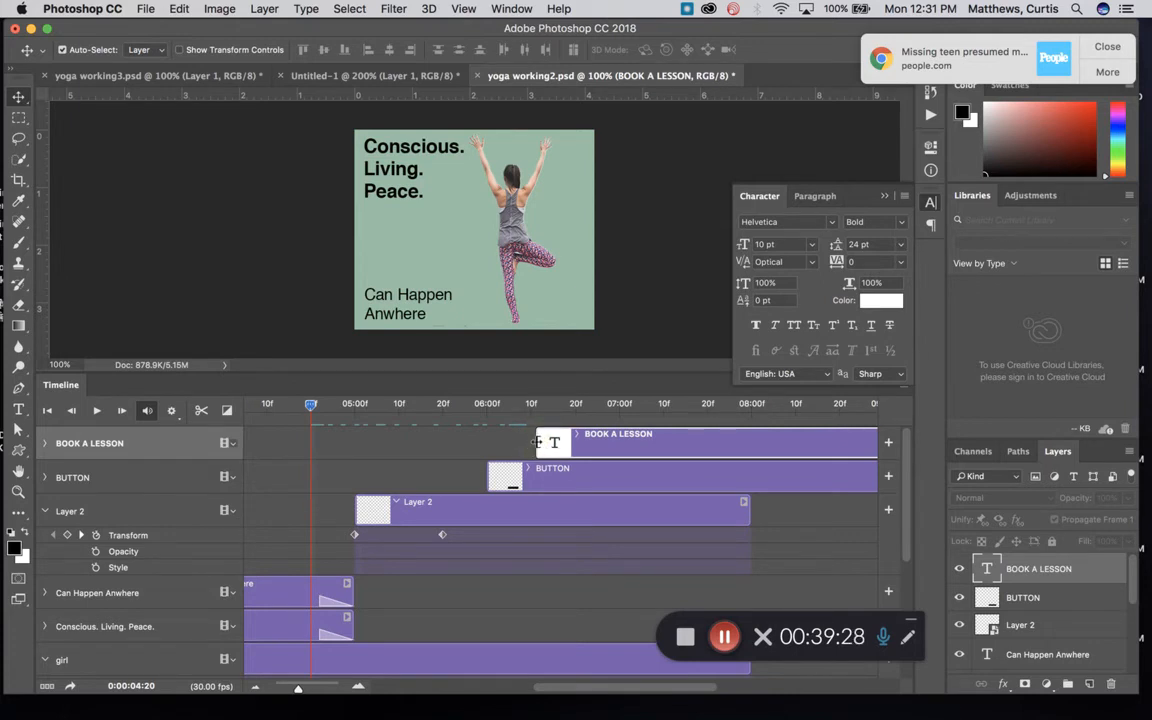
pyautogui.moveTo(537, 442); pyautogui.dragTo(532, 442)
# Step: Add a Fade transition with a duration of .25 to the start of the BUTTON and BOOK A LESSON clips
pyautogui.click(228, 411)
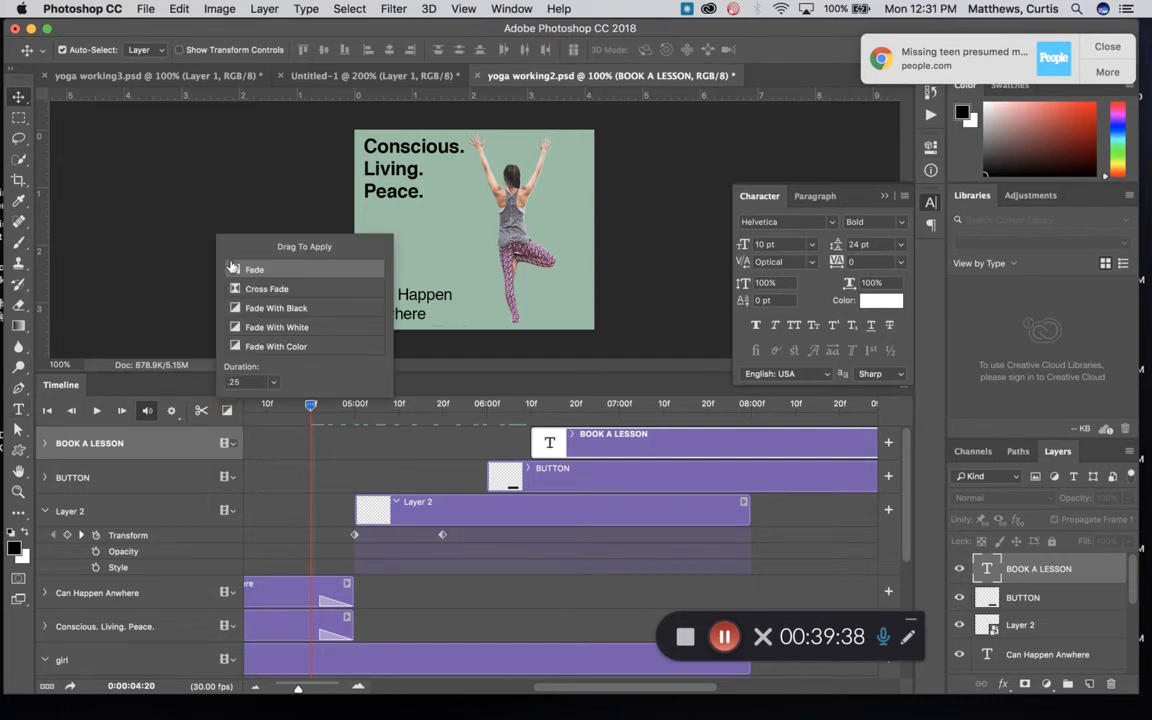
pyautogui.moveTo(252, 268); pyautogui.dragTo(492, 472)
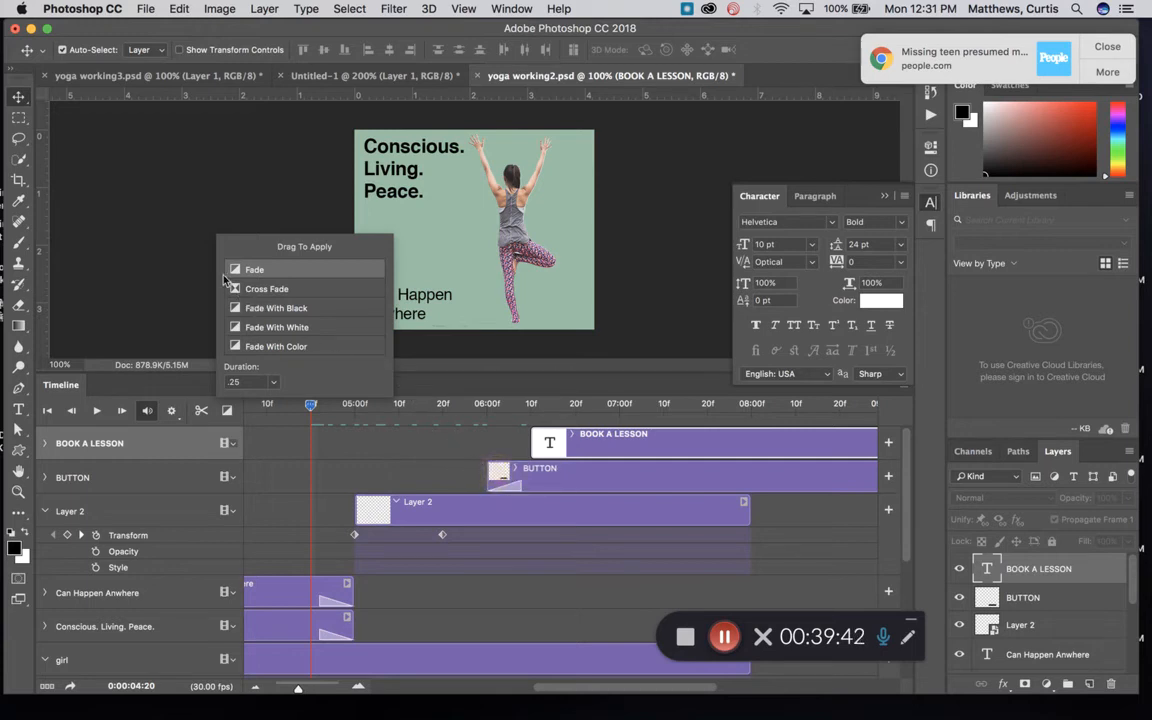
pyautogui.moveTo(233, 272); pyautogui.dragTo(543, 446)
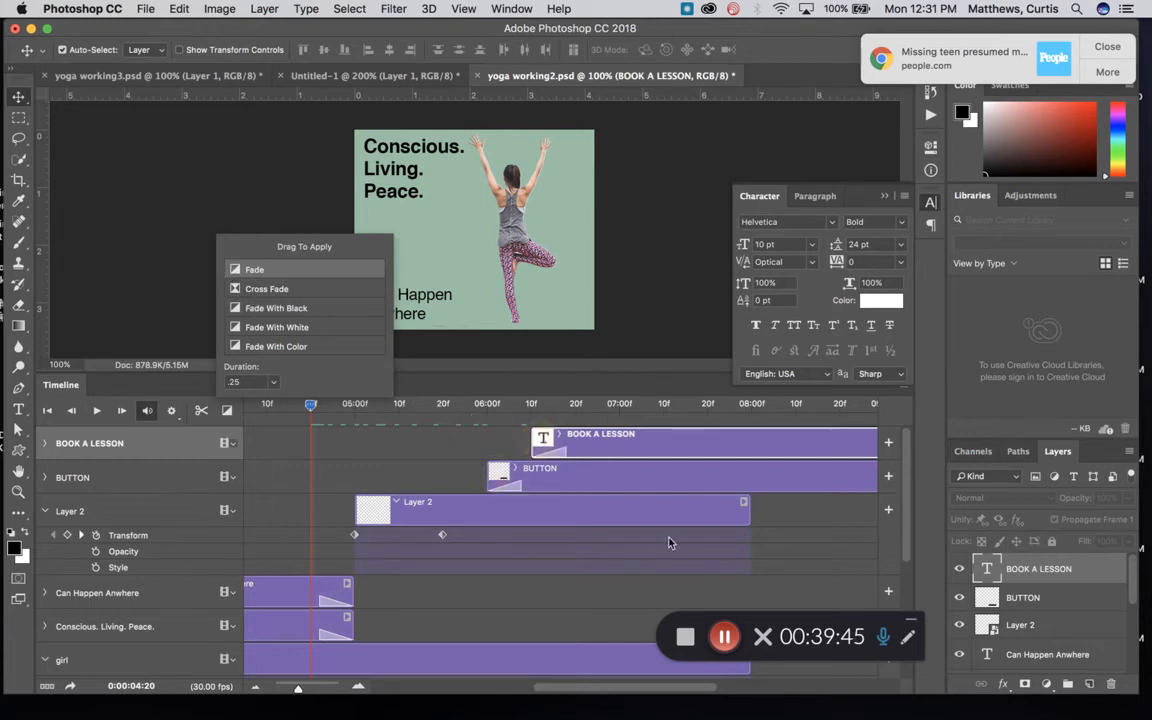
# Step: Trim the ends of the BOOK A LESSON and BUTTON clips to 08:00f, level with the end of the Layer 2 clip
pyautogui.click(641, 688)
pyautogui.moveTo(676, 689); pyautogui.dragTo(790, 692)
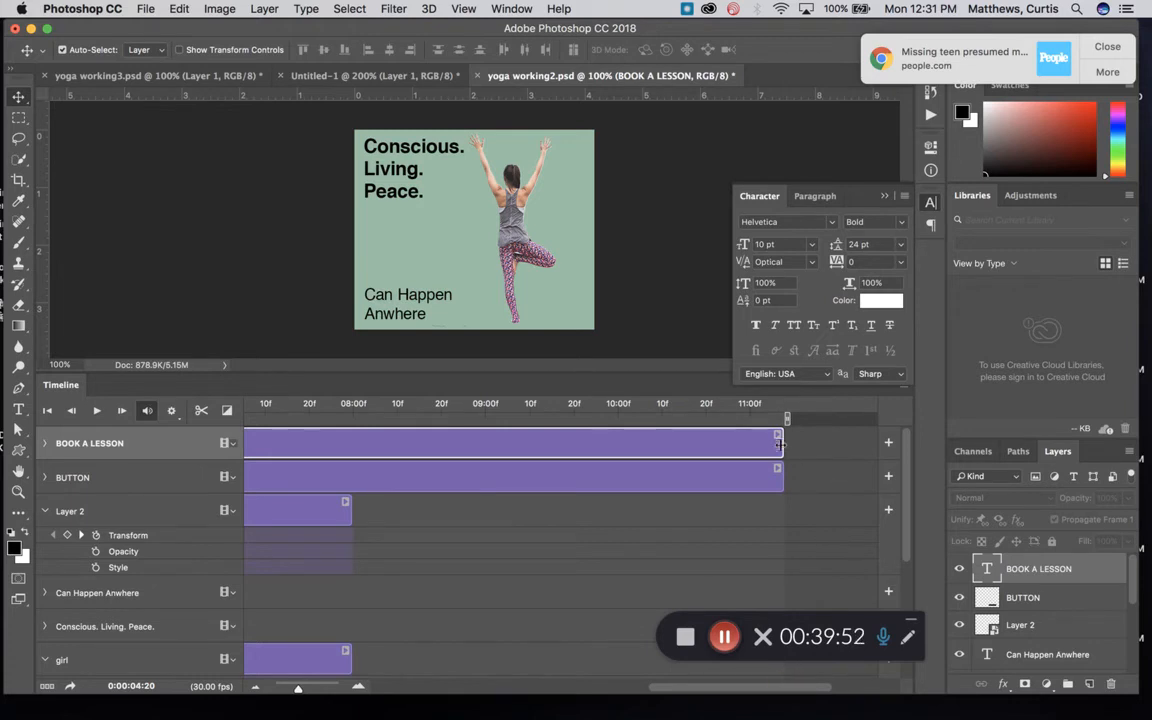
pyautogui.moveTo(779, 445); pyautogui.dragTo(350, 446)
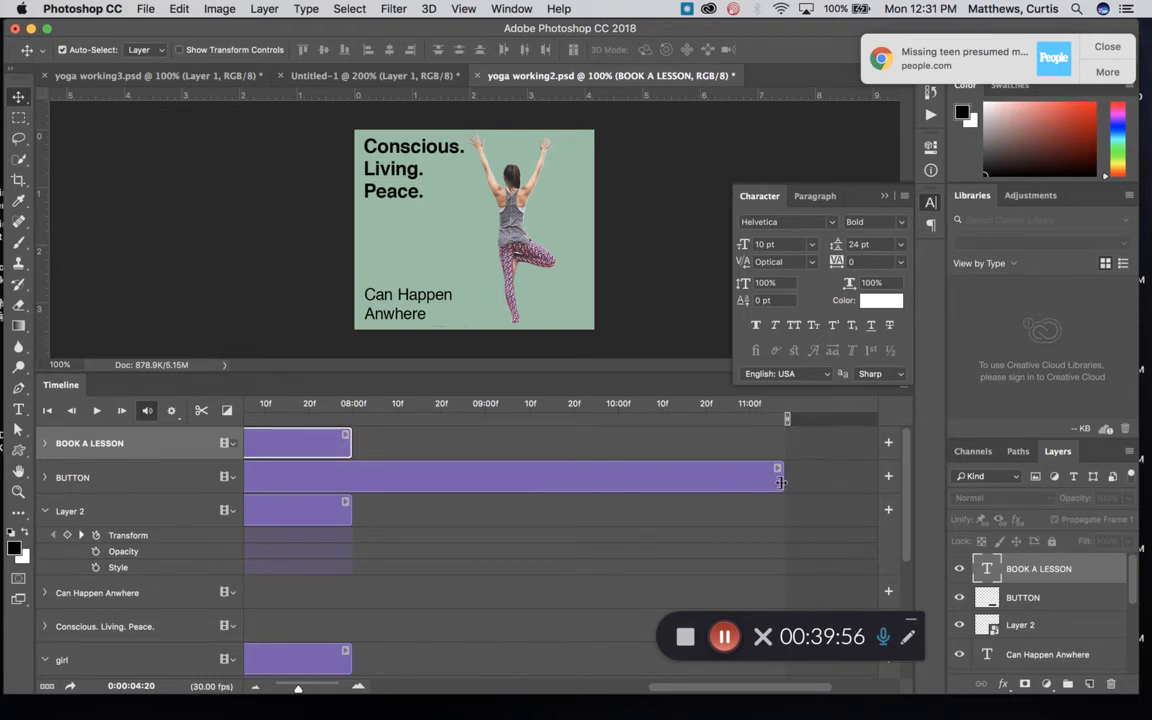
pyautogui.moveTo(780, 482); pyautogui.dragTo(353, 485)
# Step: Preview the whole animation from the first frame to check the faded button and text
pyautogui.moveTo(712, 688); pyautogui.dragTo(342, 667)
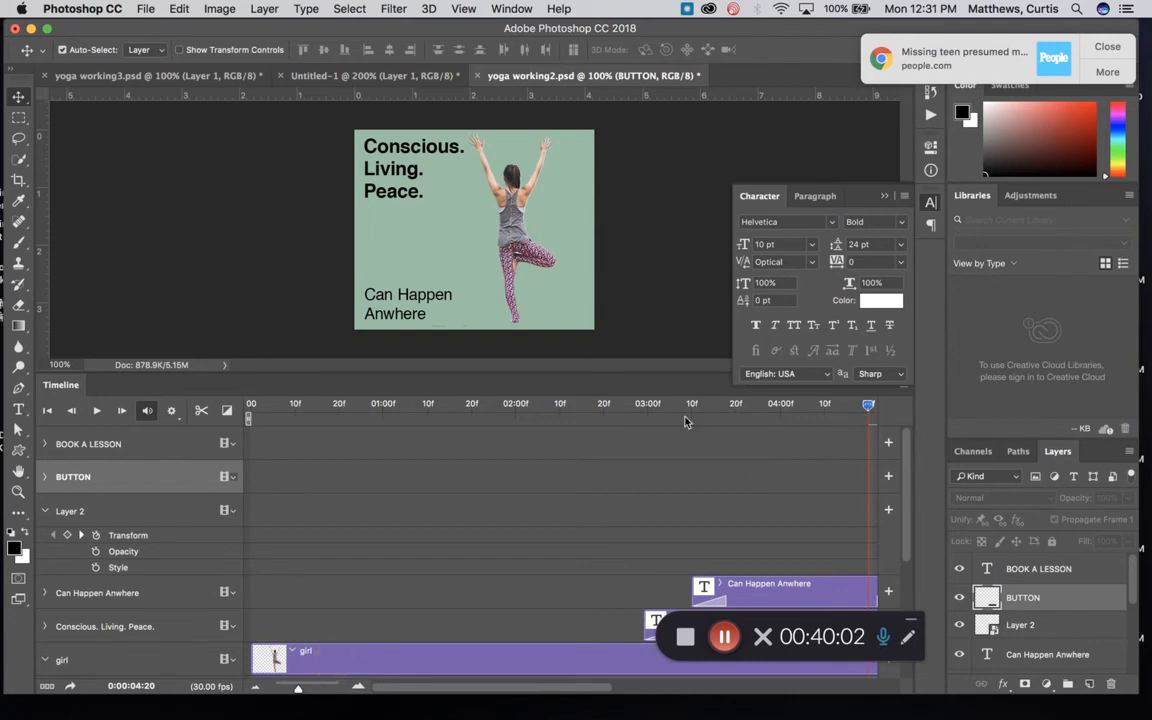
pyautogui.click(46, 412)
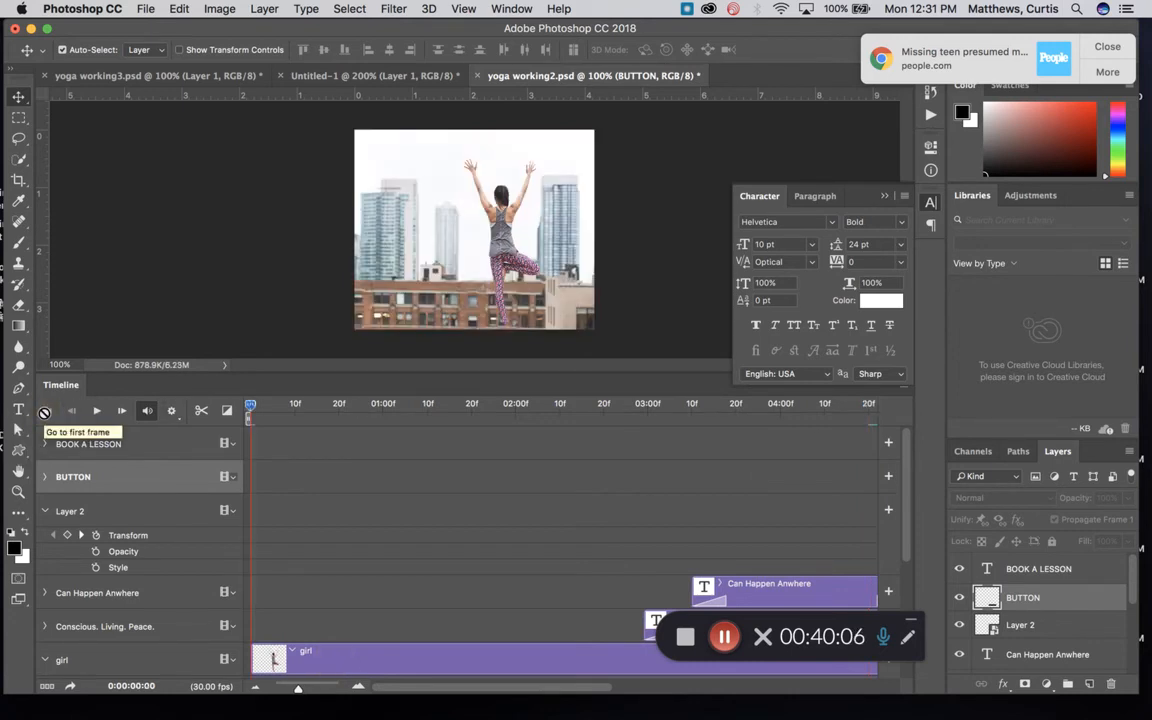
pyautogui.press('space')
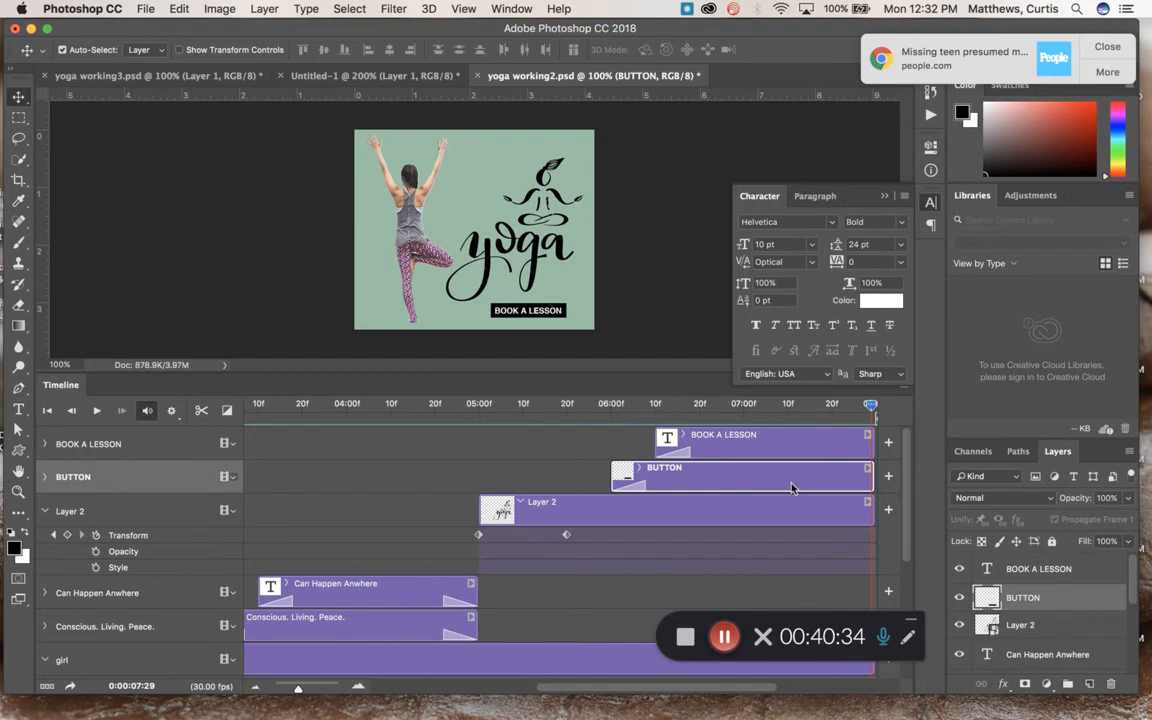
# Step: Convert the BUTTON layer to a smart object and reveal its Transform, Opacity and Style tracks in the timeline
pyautogui.click(44, 479)
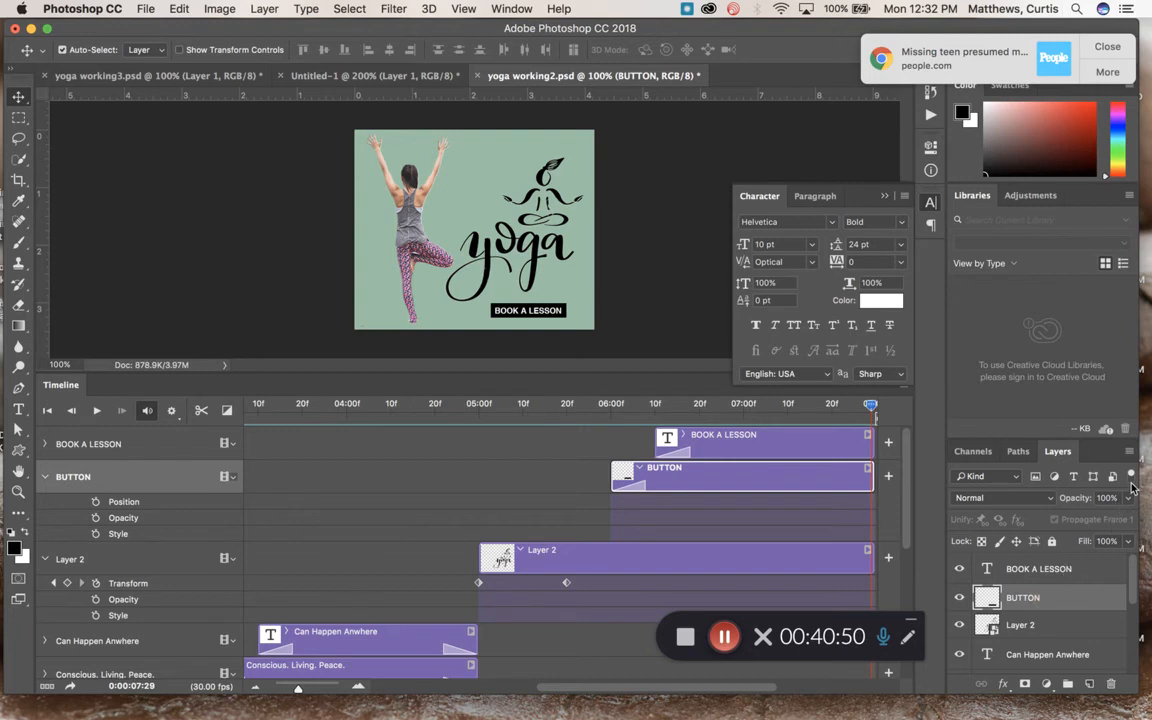
pyautogui.click(1129, 451)
pyautogui.click(1101, 449)
pyautogui.click(44, 477)
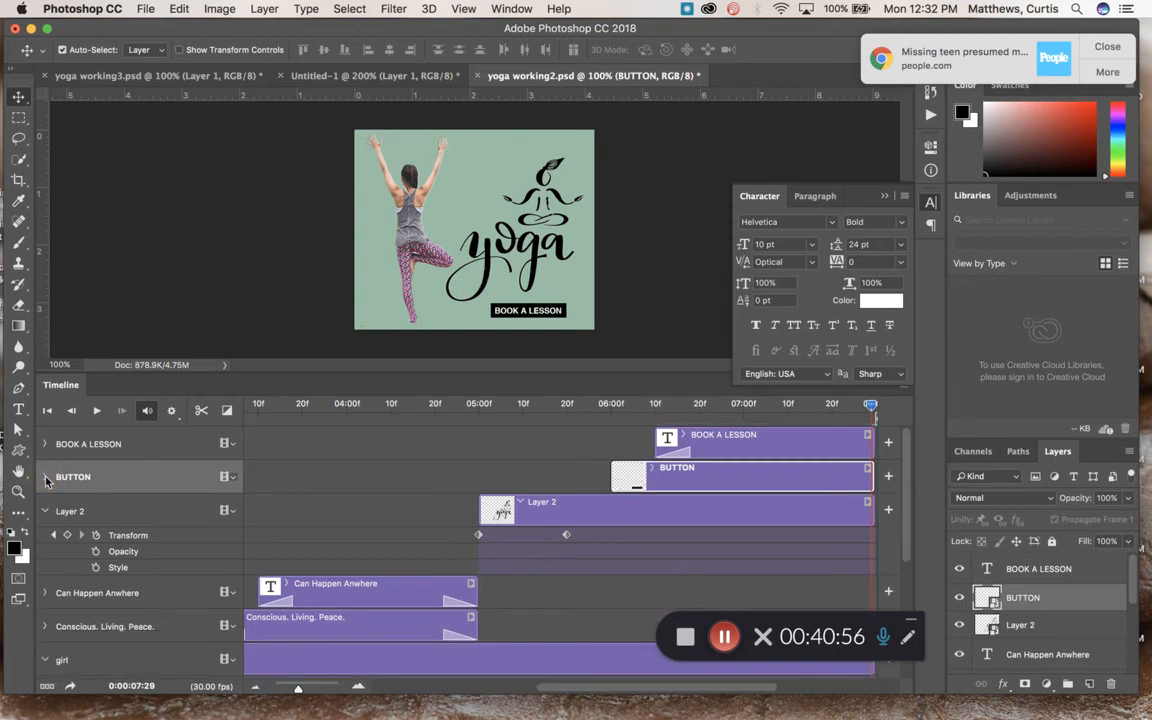
pyautogui.click(44, 478)
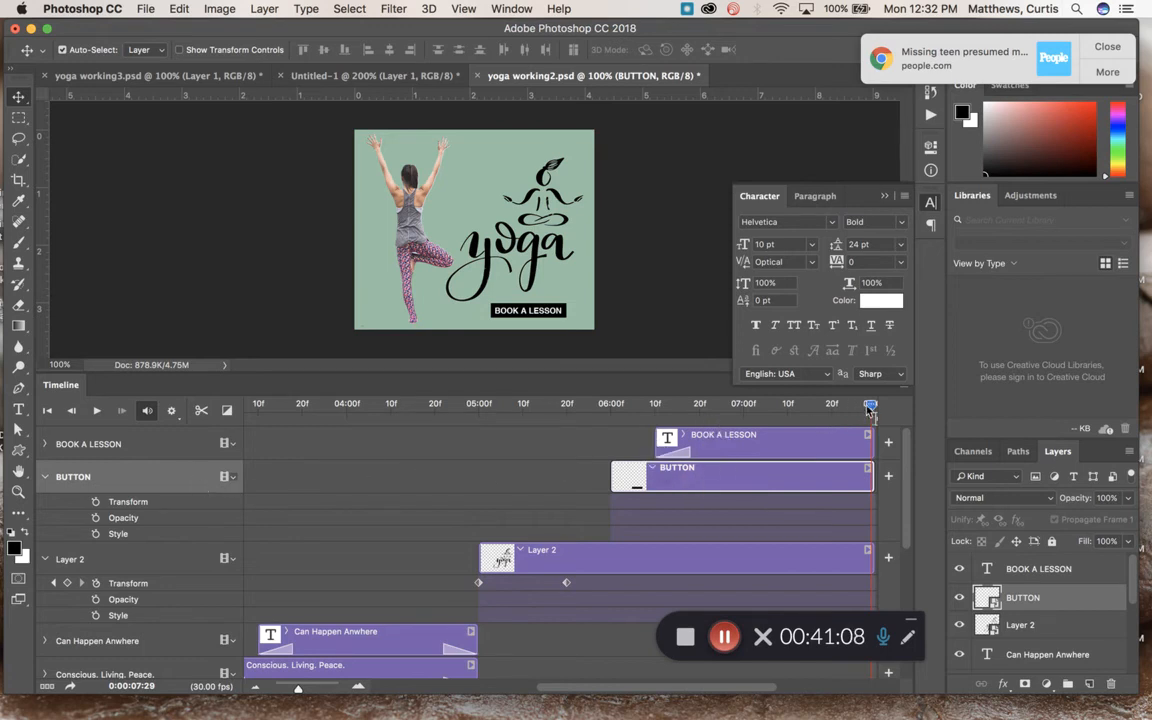
# Step: Add Transform keyframes to the BUTTON clip at 06:21 and 07:01, plus one between them at 06:26
pyautogui.moveTo(871, 406); pyautogui.dragTo(700, 421)
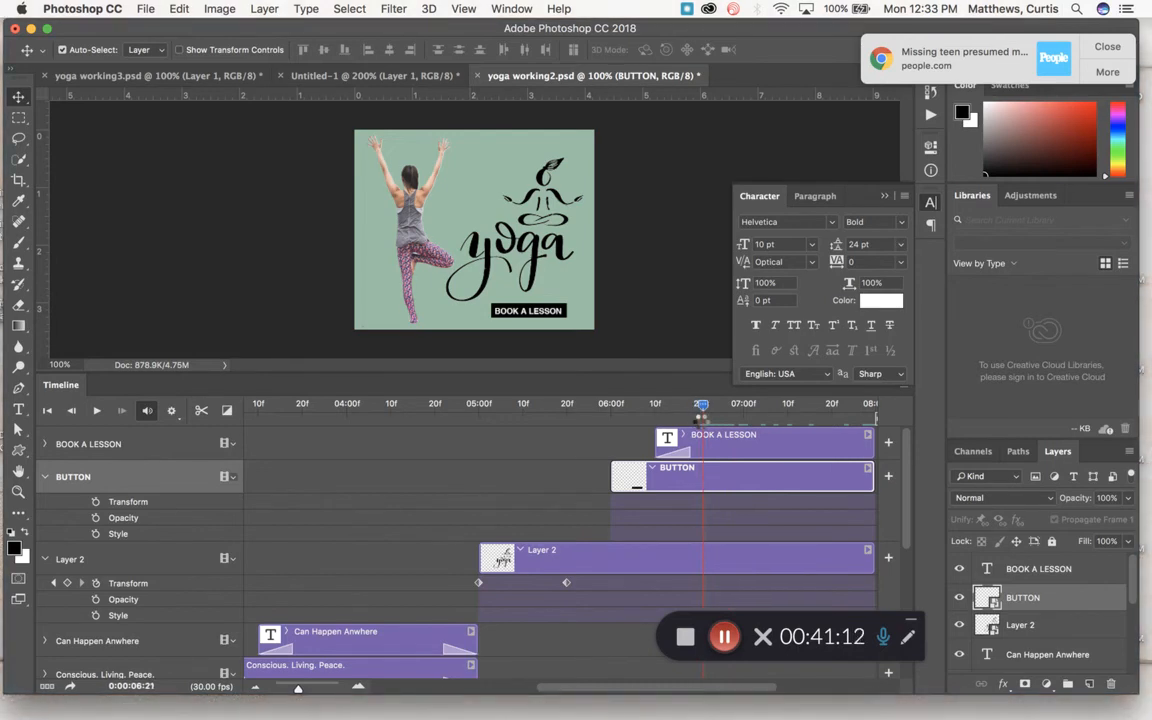
pyautogui.click(95, 503)
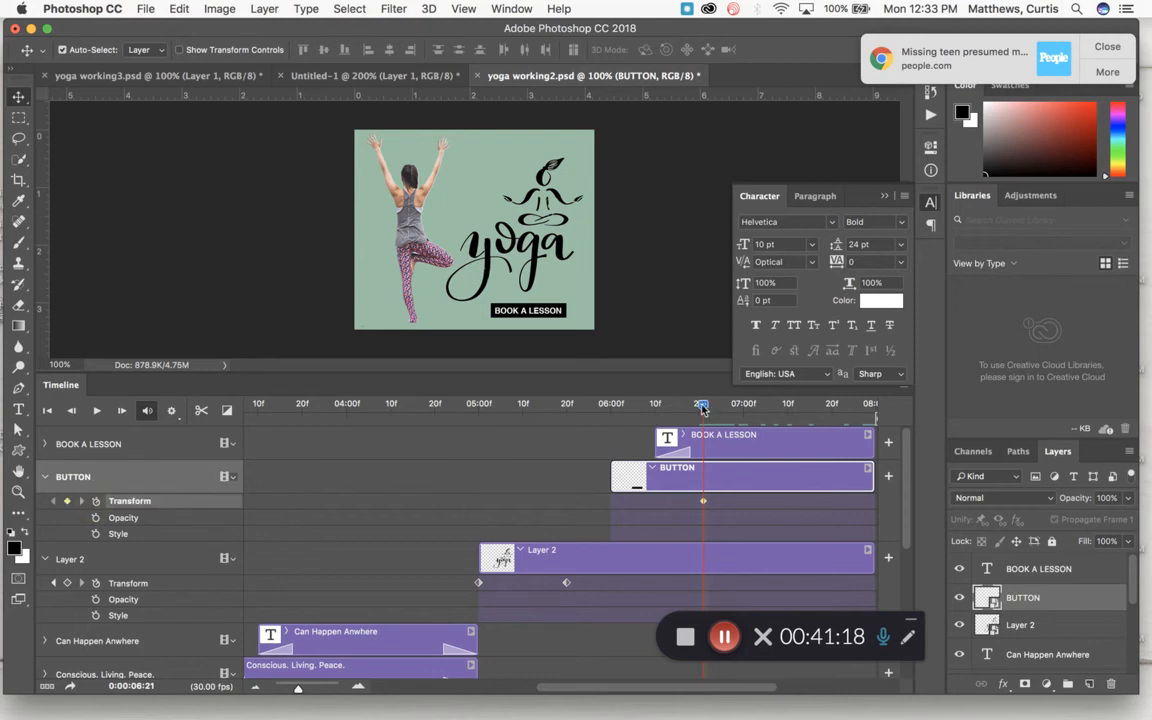
pyautogui.moveTo(703, 408); pyautogui.dragTo(748, 413)
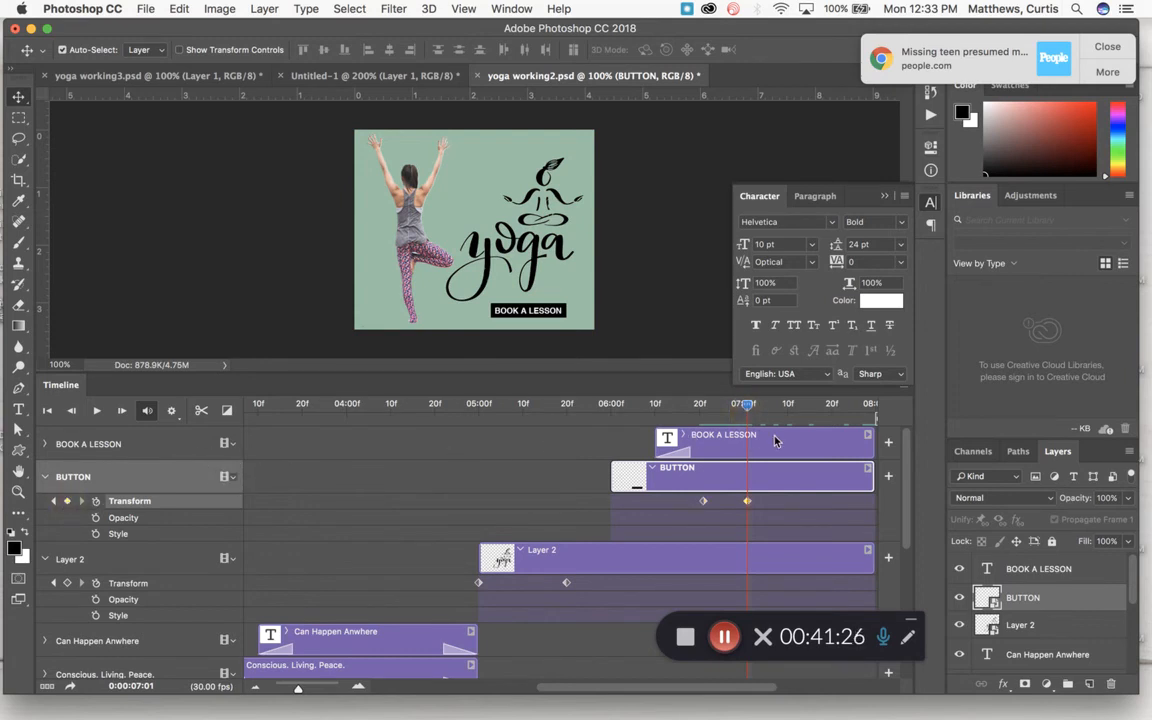
pyautogui.moveTo(747, 408); pyautogui.dragTo(729, 407)
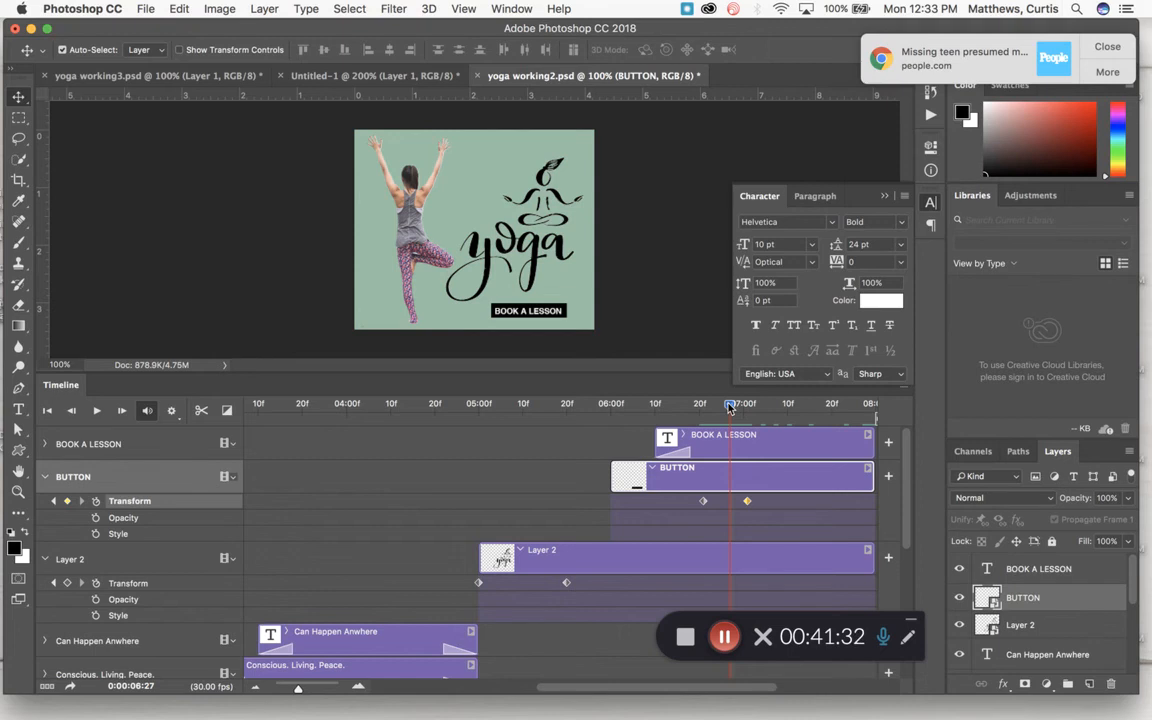
pyautogui.moveTo(729, 407); pyautogui.dragTo(727, 407)
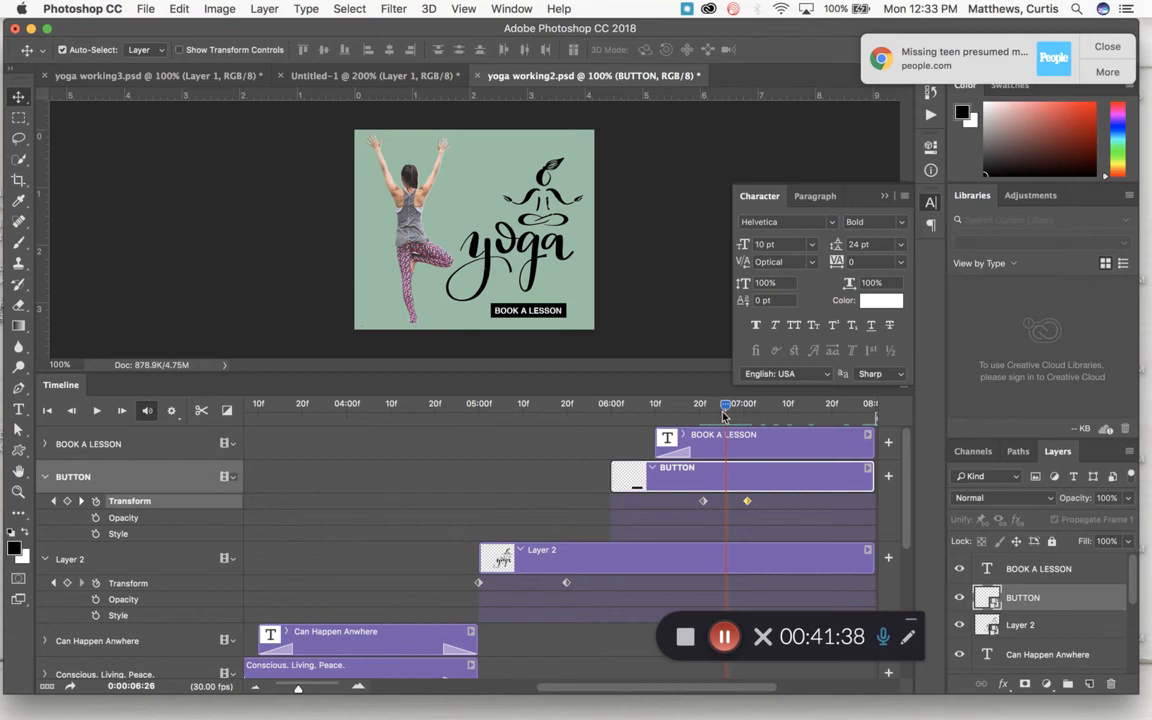
pyautogui.click(66, 502)
# Step: At the 06:26 keyframe, enlarge BUTTON around its centre with Free Transform to about 115% width and 117% height
pyautogui.click(180, 9)
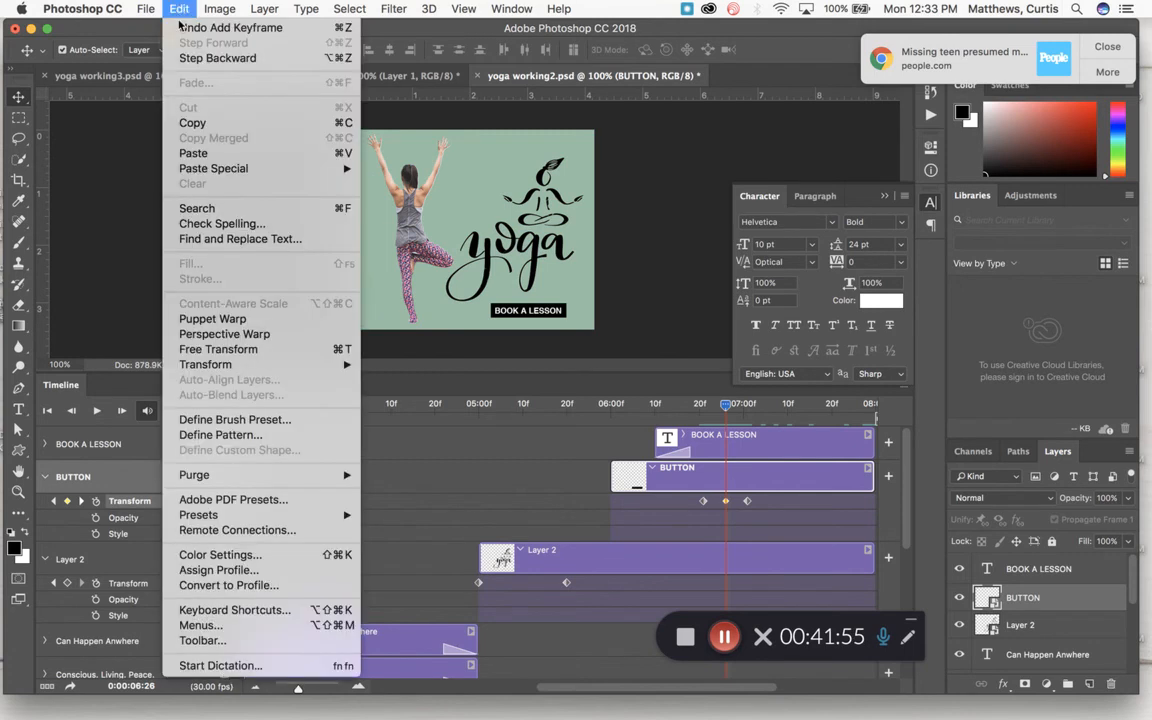
pyautogui.click(218, 349)
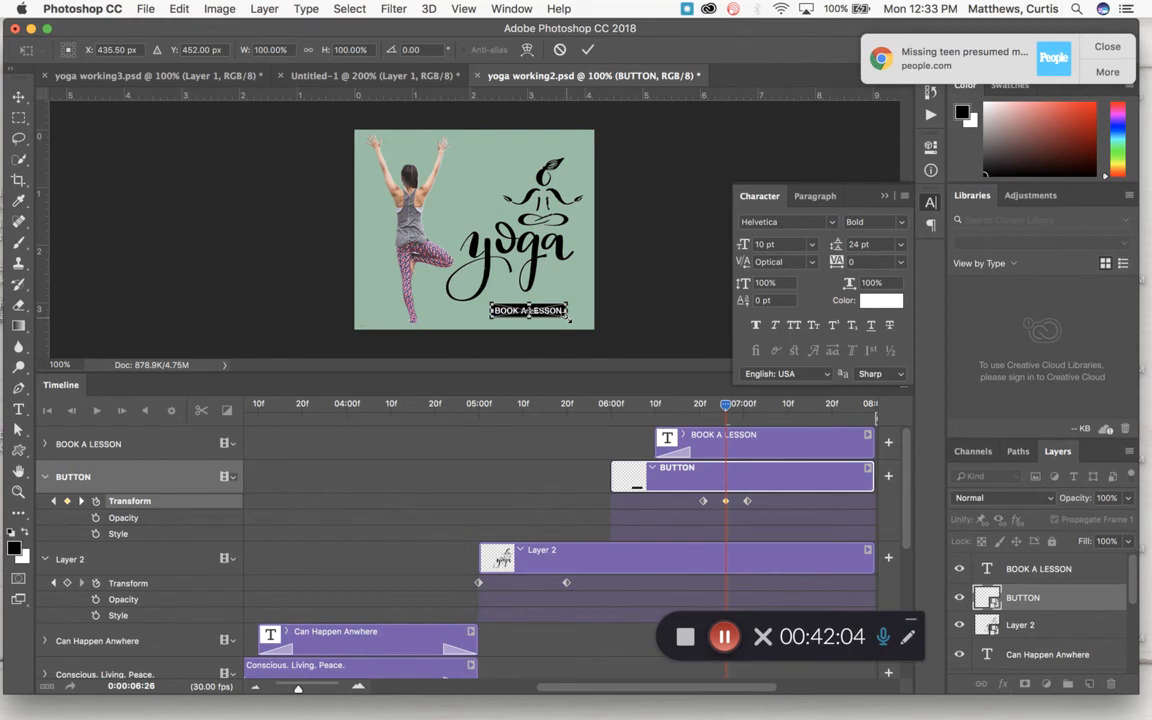
pyautogui.moveTo(571, 322); pyautogui.dragTo(575, 325)
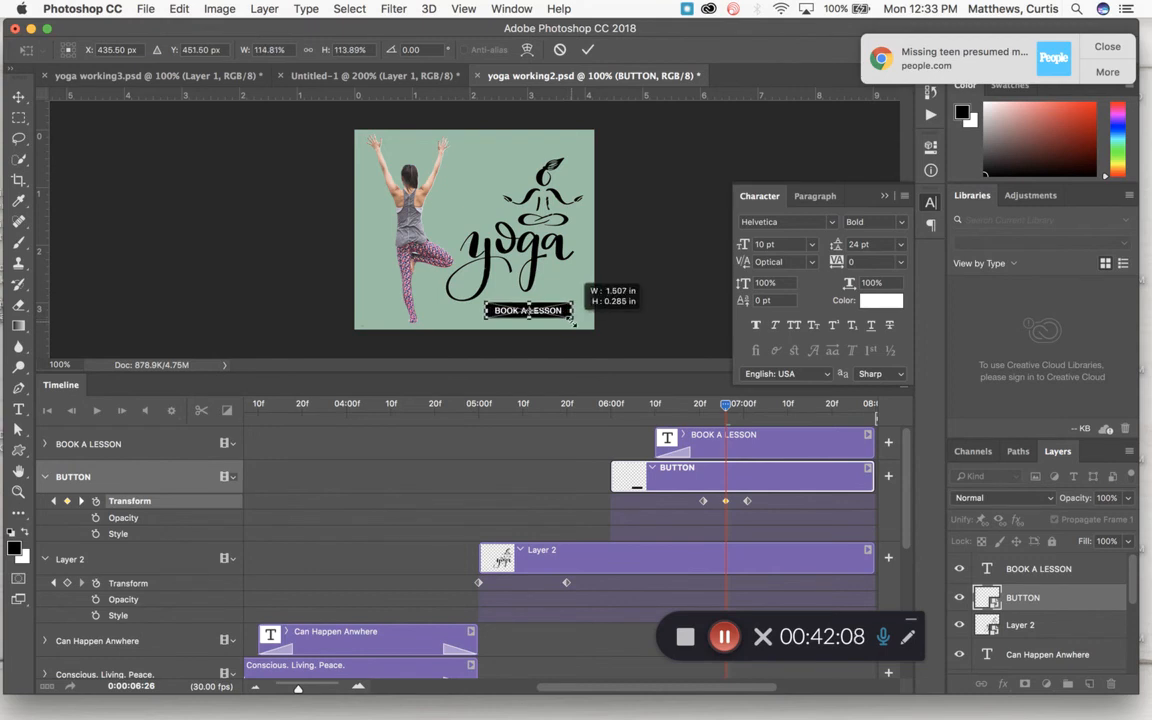
pyautogui.moveTo(575, 325); pyautogui.dragTo(573, 323)
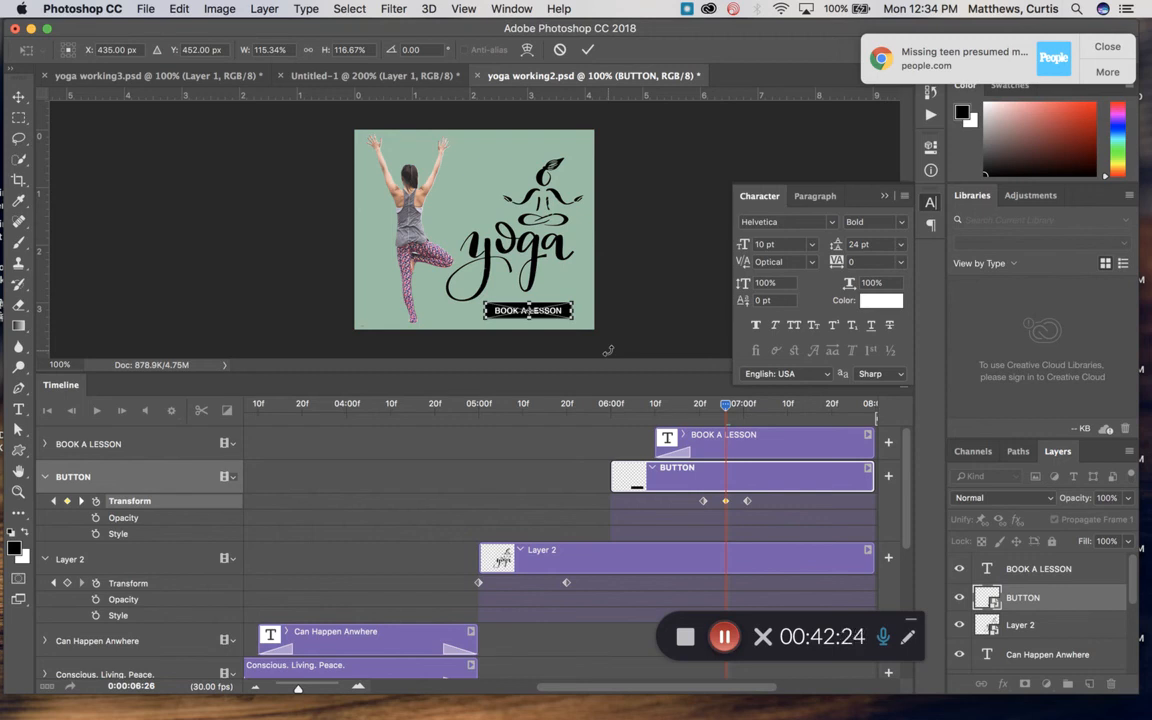
pyautogui.press('Return')
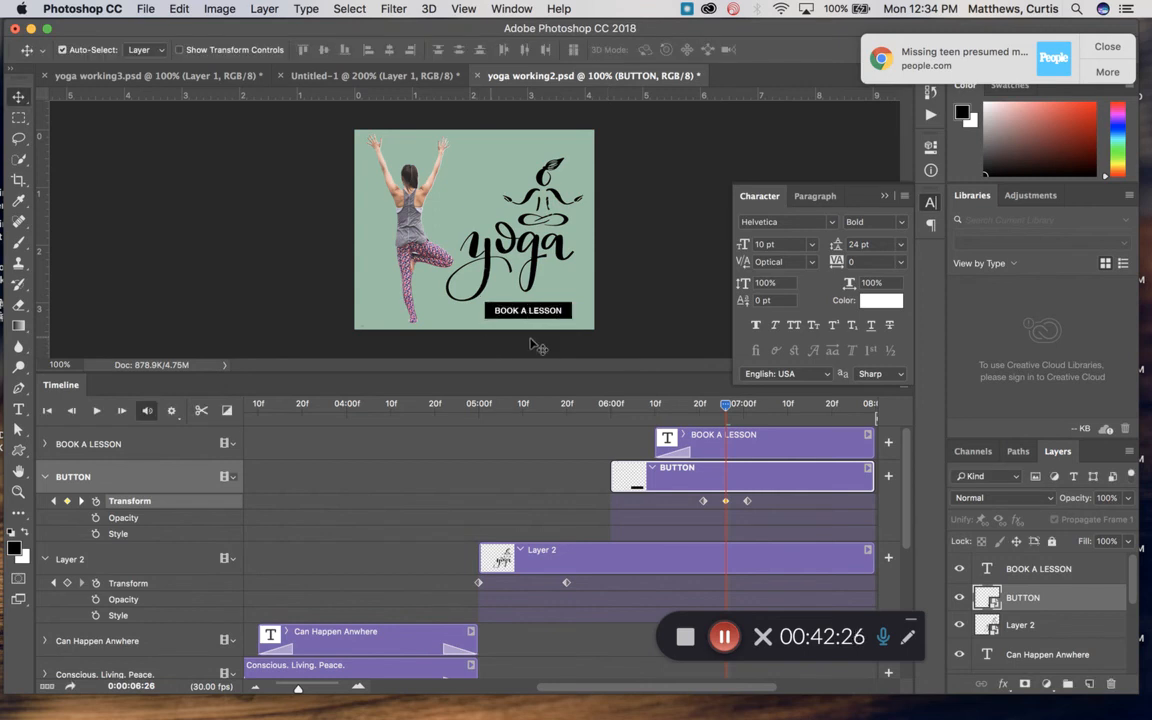
# Step: Scrub back through the timeline and replay the animation from the first frame to check the button's pulse
pyautogui.click(716, 410)
pyautogui.moveTo(716, 410); pyautogui.dragTo(510, 418)
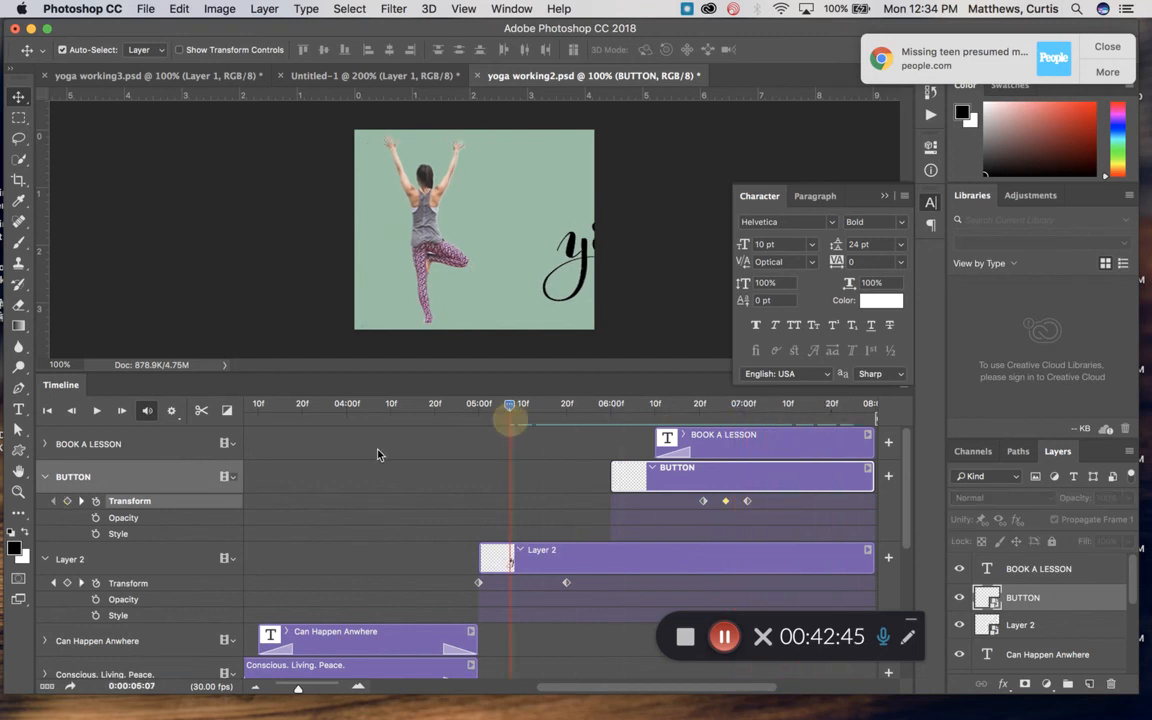
pyautogui.click(47, 410)
pyautogui.press('space')
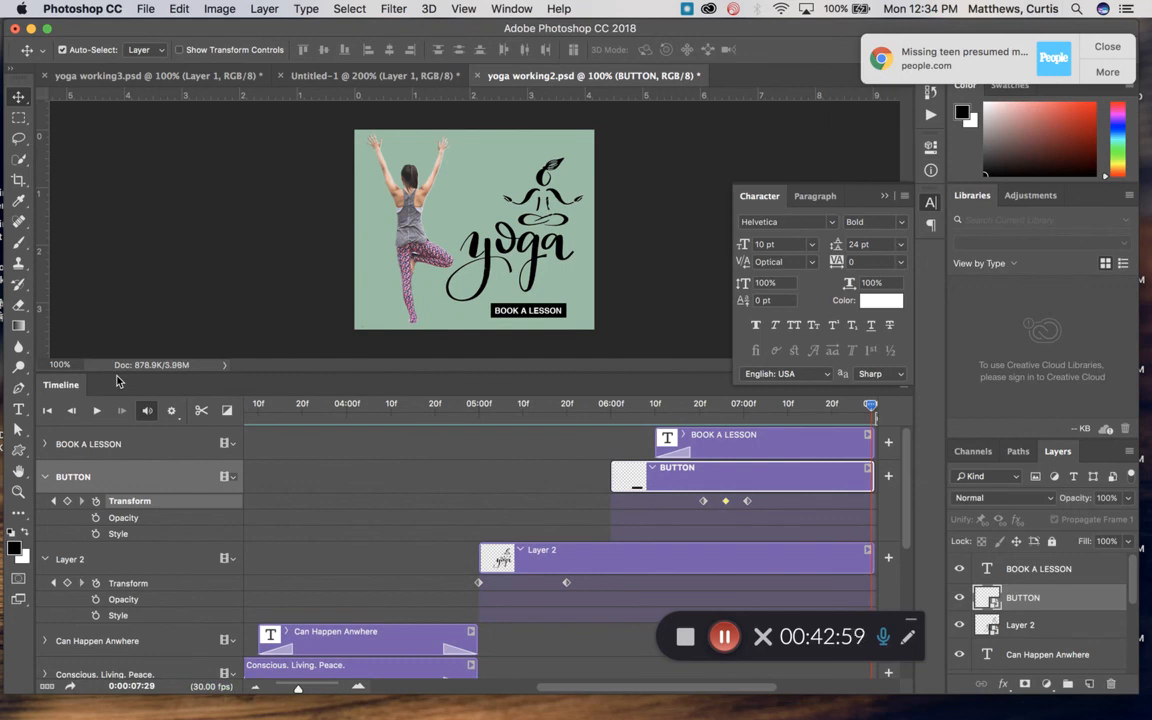
# Step: Save the document to the Desktop as a new layered PSD named with the author's first name and "yoga", keeping Maximize Compatibility on
pyautogui.click(137, 9)
pyautogui.click(187, 175)
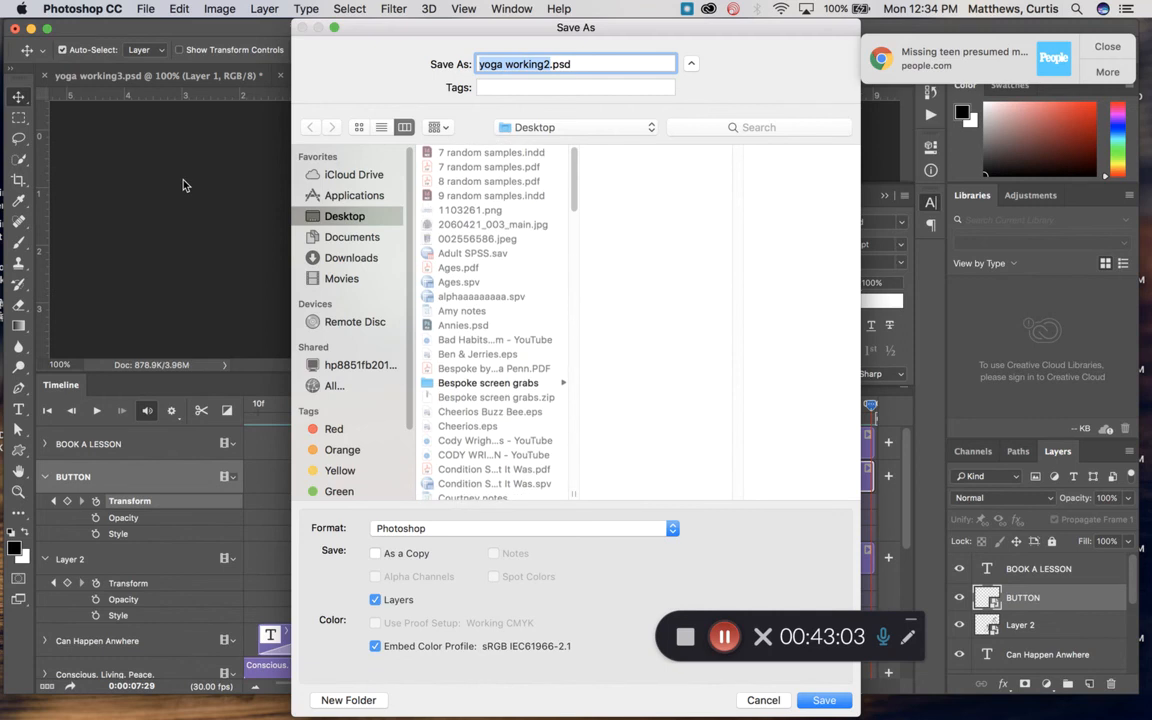
pyautogui.write('curtis yoga')
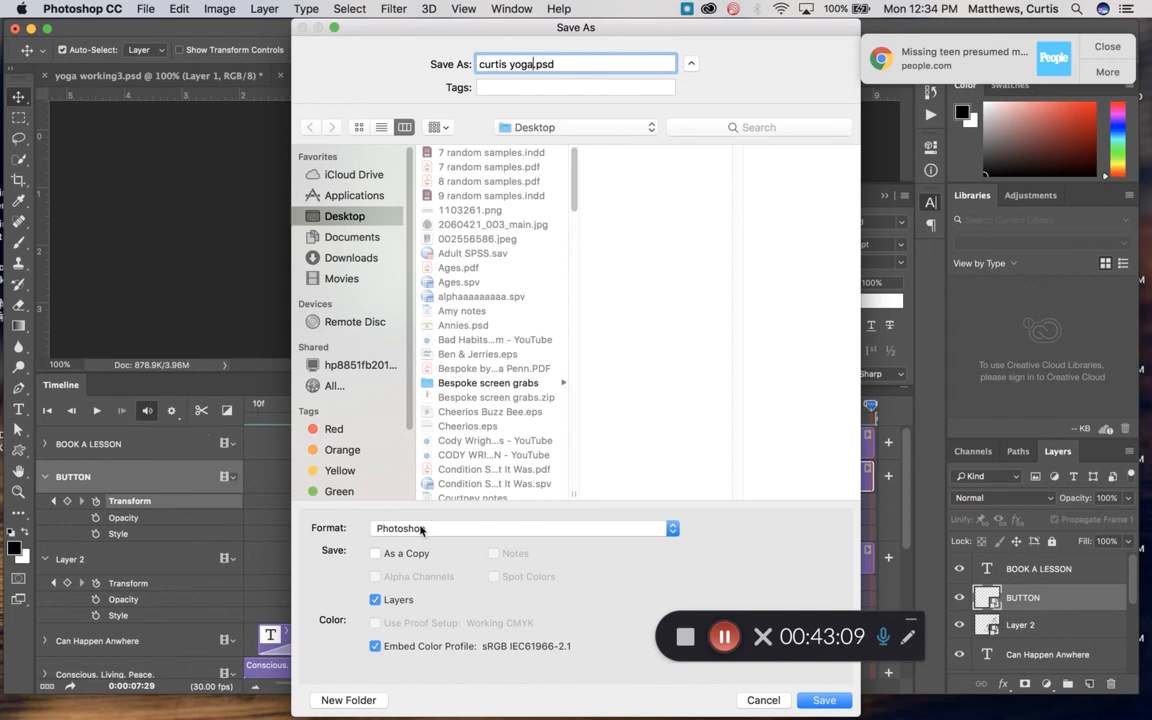
pyautogui.press('Return')
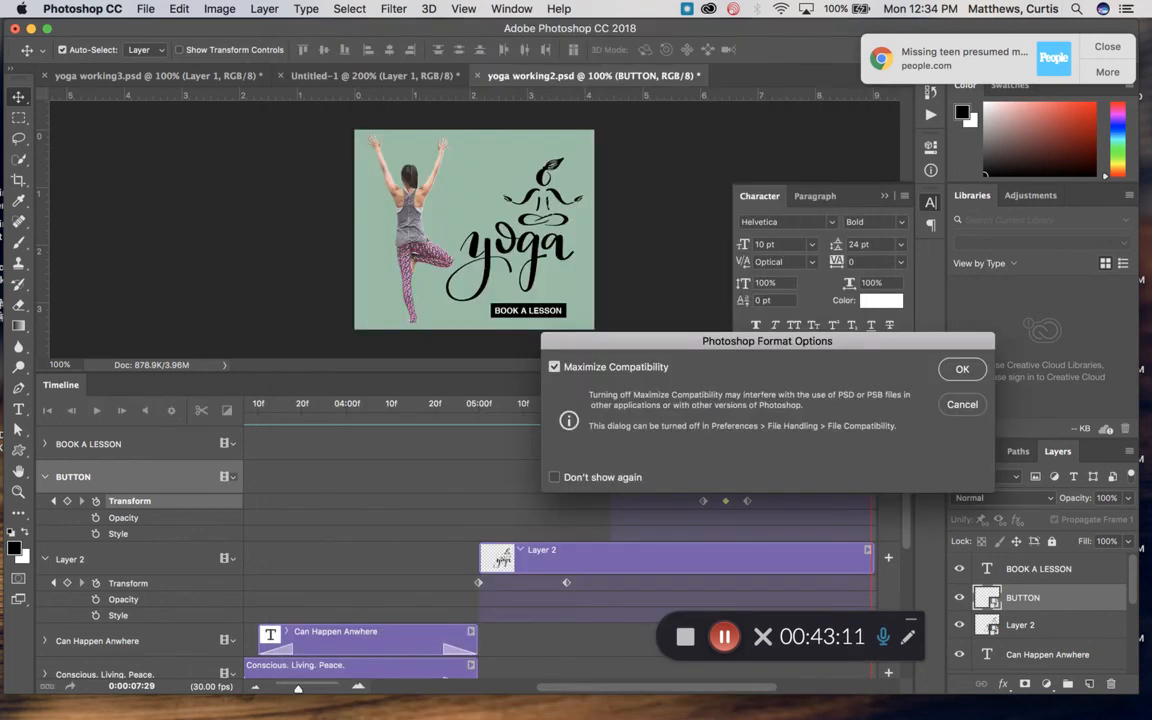
pyautogui.click(962, 372)
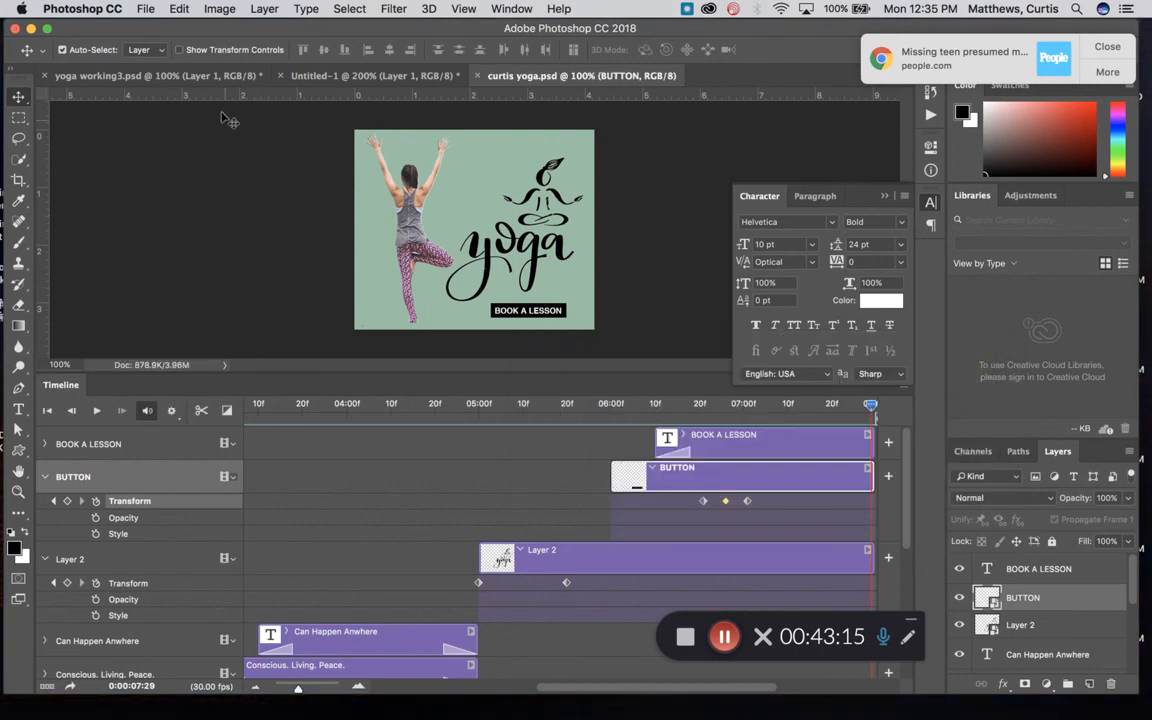
# Step: Render all frames to the Desktop as an H.264 MP4 video at High Quality, 600 x 500 and 30 fps
pyautogui.click(146, 9)
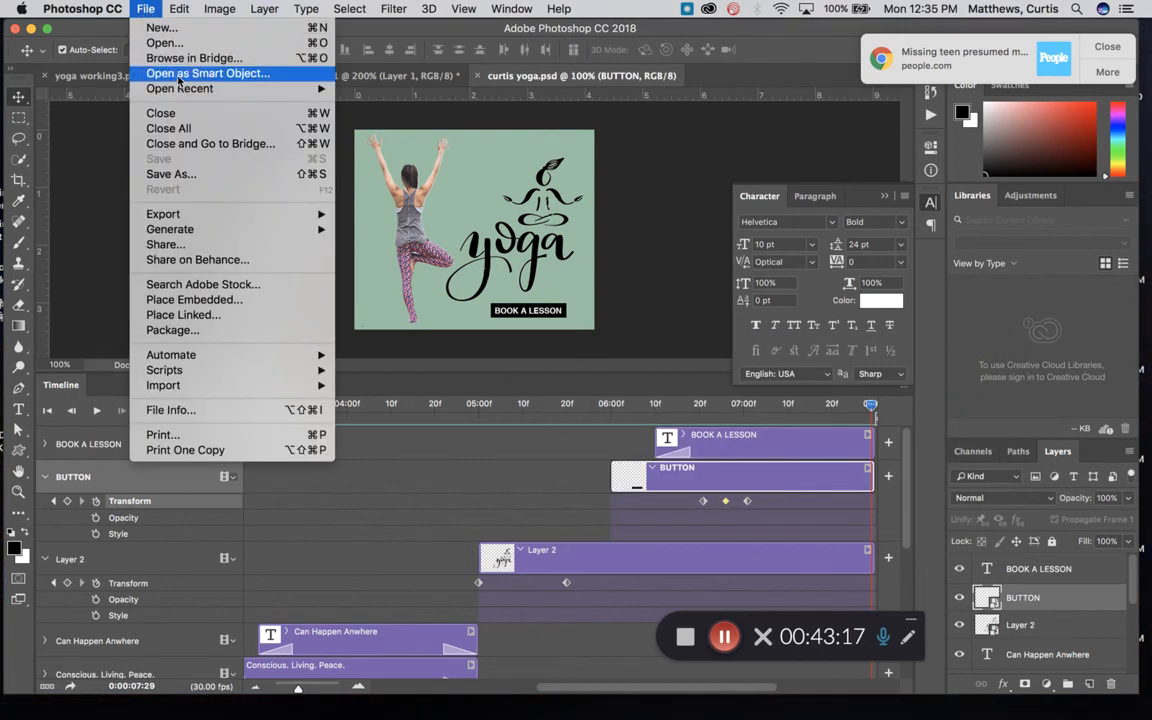
pyautogui.moveTo(170, 215)
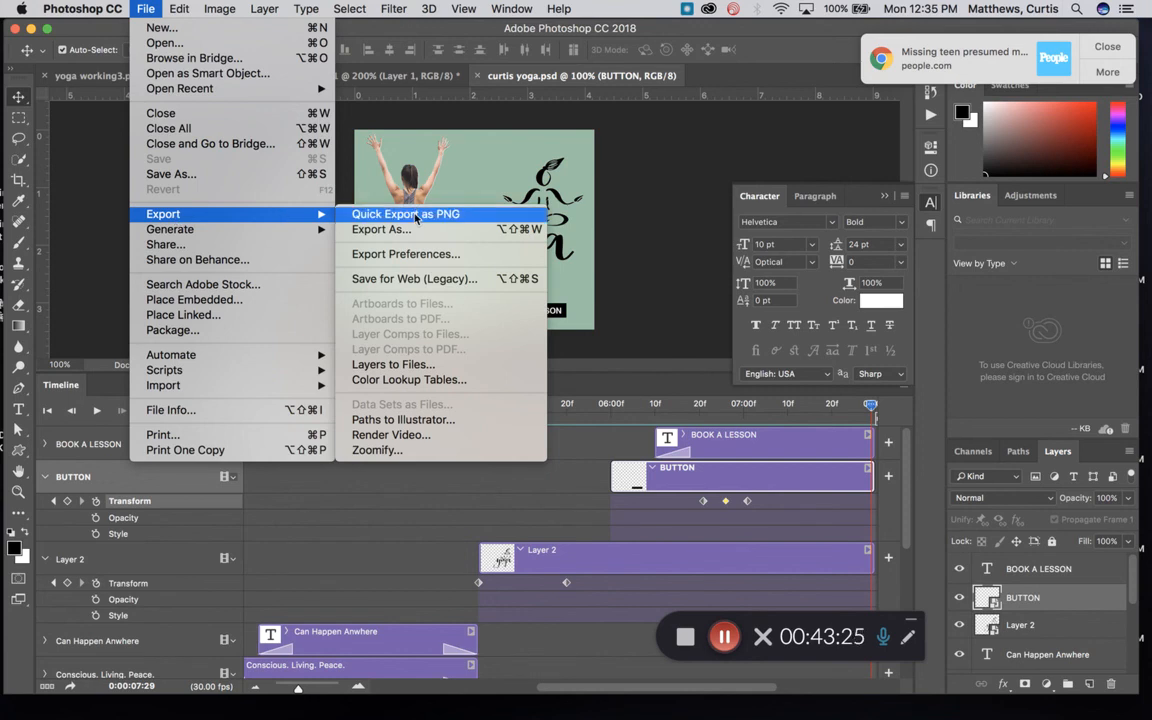
pyautogui.click(395, 435)
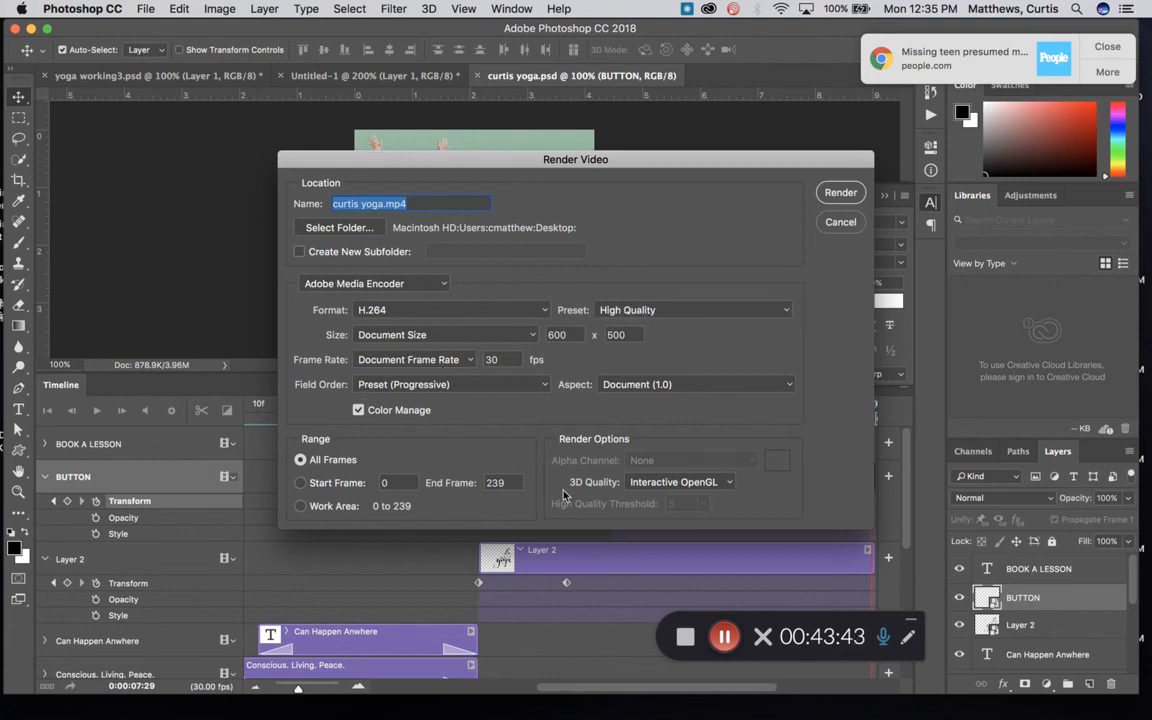
pyautogui.click(840, 191)
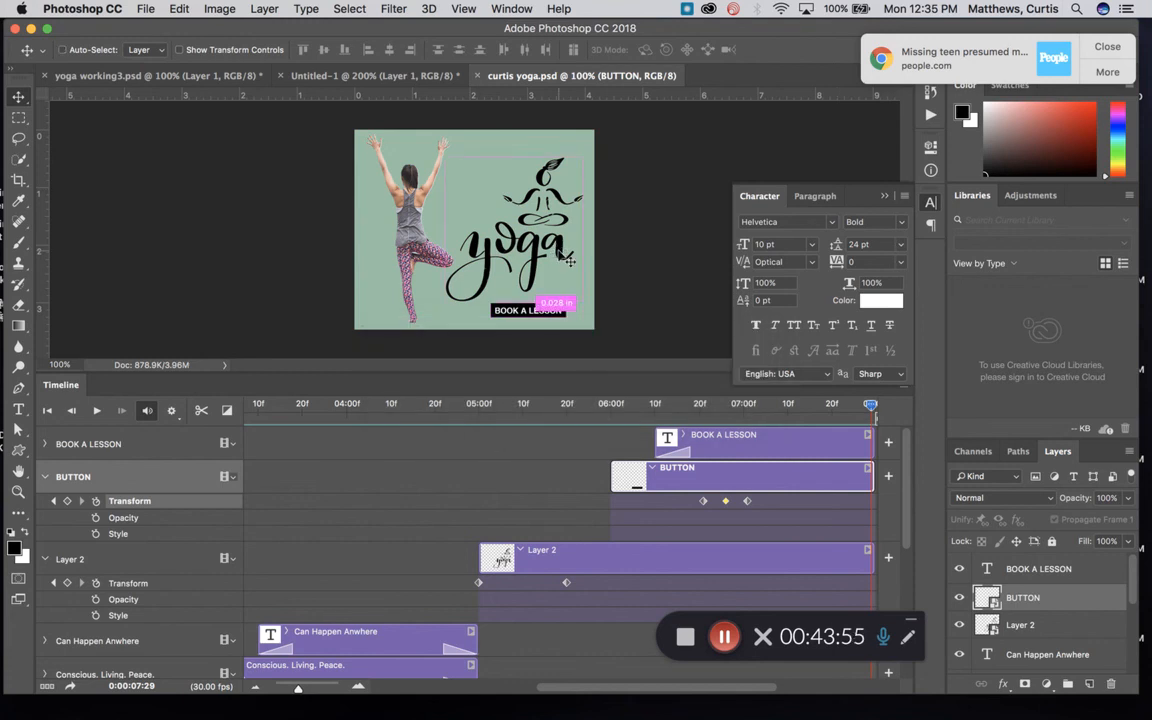
# Step: Switch to Finder and open a new window listing all files
pyautogui.press('super+Tab')
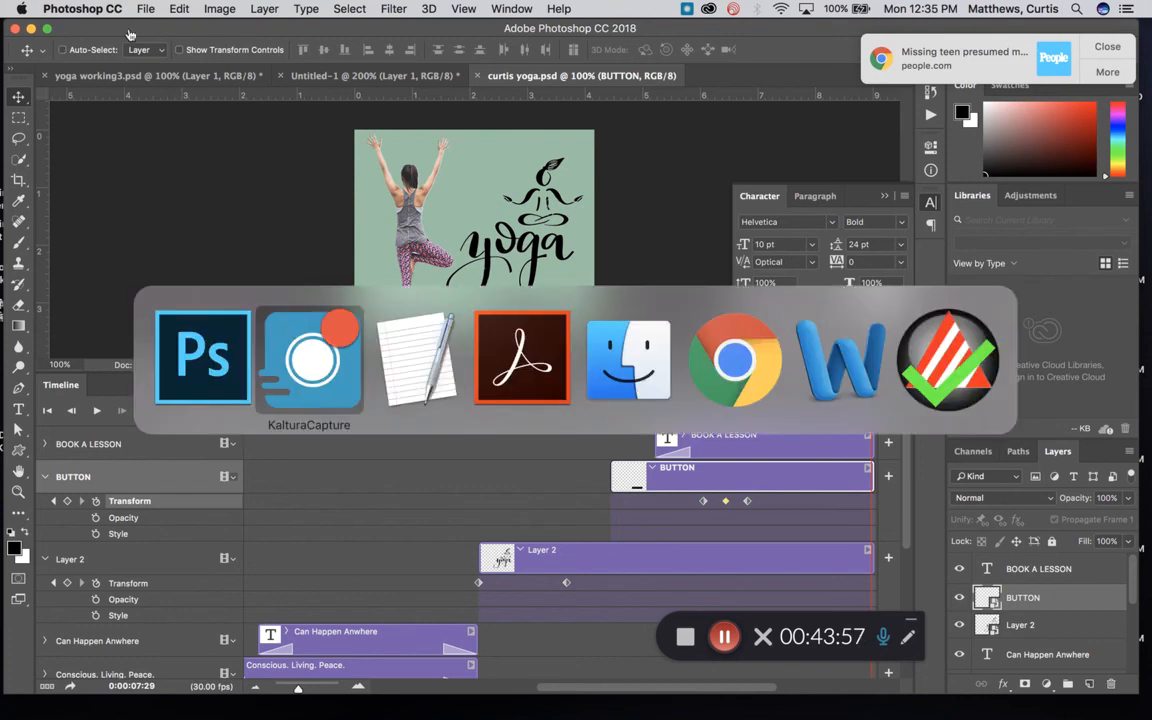
pyautogui.press('super+Tab')
pyautogui.press('super+Tab')
pyautogui.press('super+Tab')
pyautogui.press('super+Tab')
pyautogui.press('super+Tab')
pyautogui.press('super+Tab')
pyautogui.press('super+Tab')
pyautogui.press('super+Tab')
pyautogui.press('super+Tab')
pyautogui.press('super+Tab')
pyautogui.press('super+Tab')
pyautogui.press('super+n')
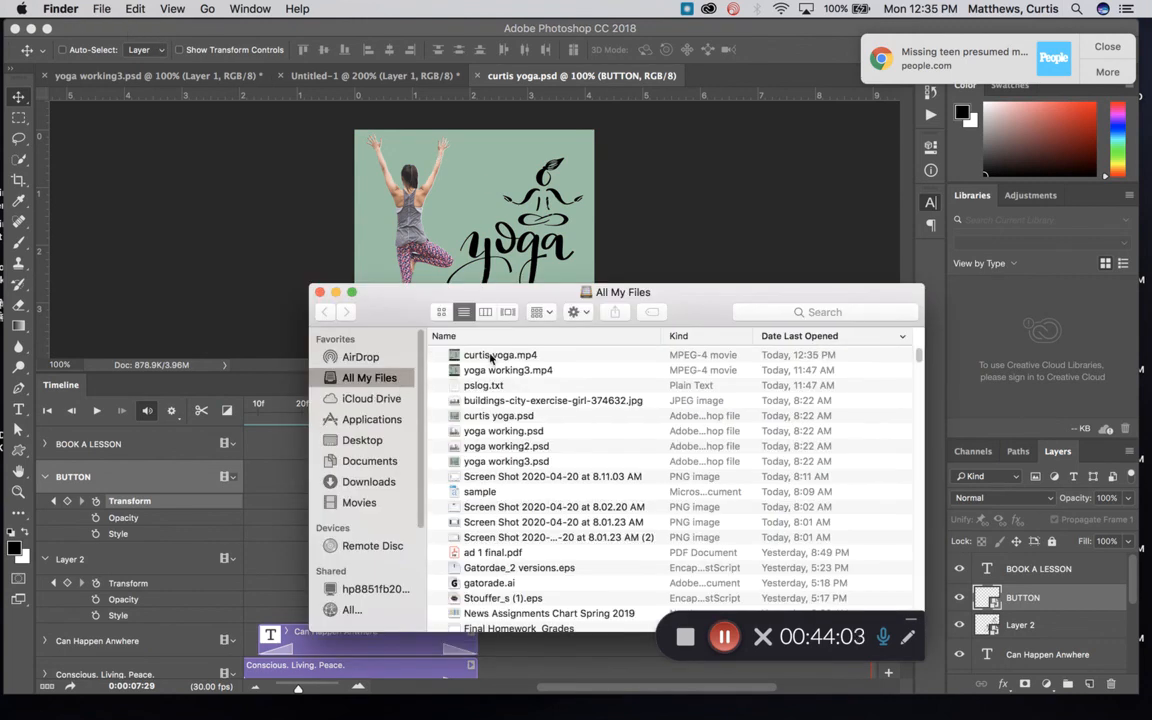
# Step: Open the newly rendered yoga MP4 in QuickTime Player, move its window clear of the file list and play it
pyautogui.doubleClick(491, 356)
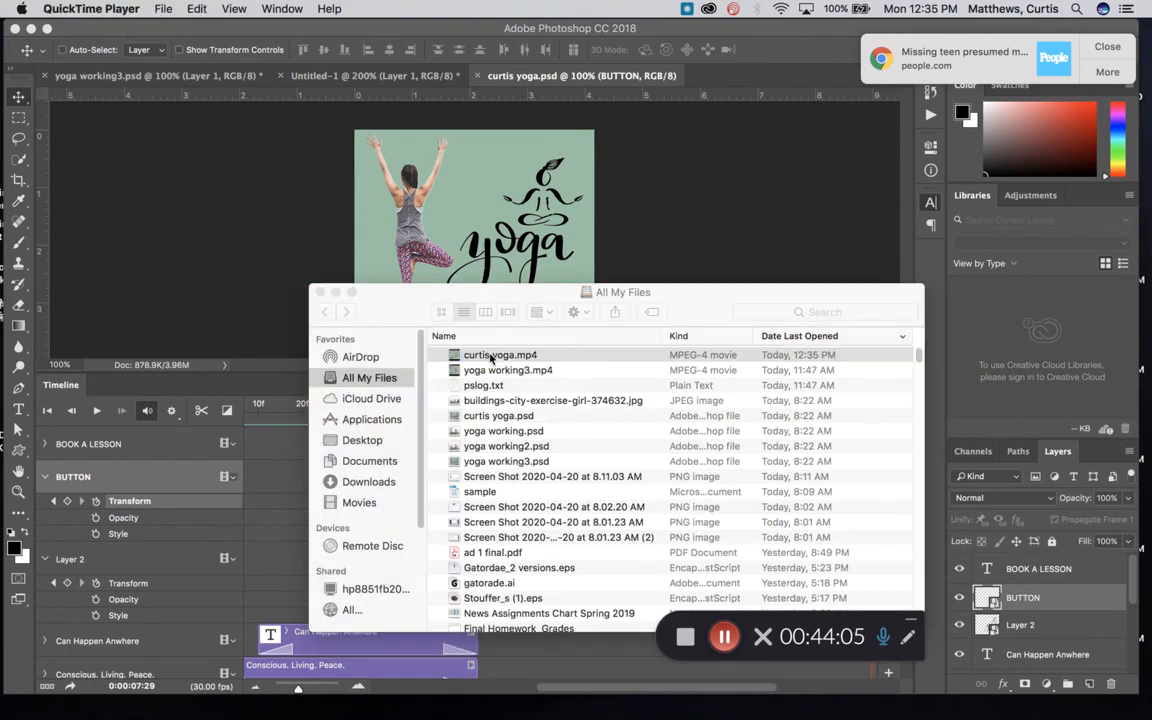
pyautogui.moveTo(518, 462); pyautogui.dragTo(344, 308)
pyautogui.click(304, 268)
pyautogui.click(191, 253)
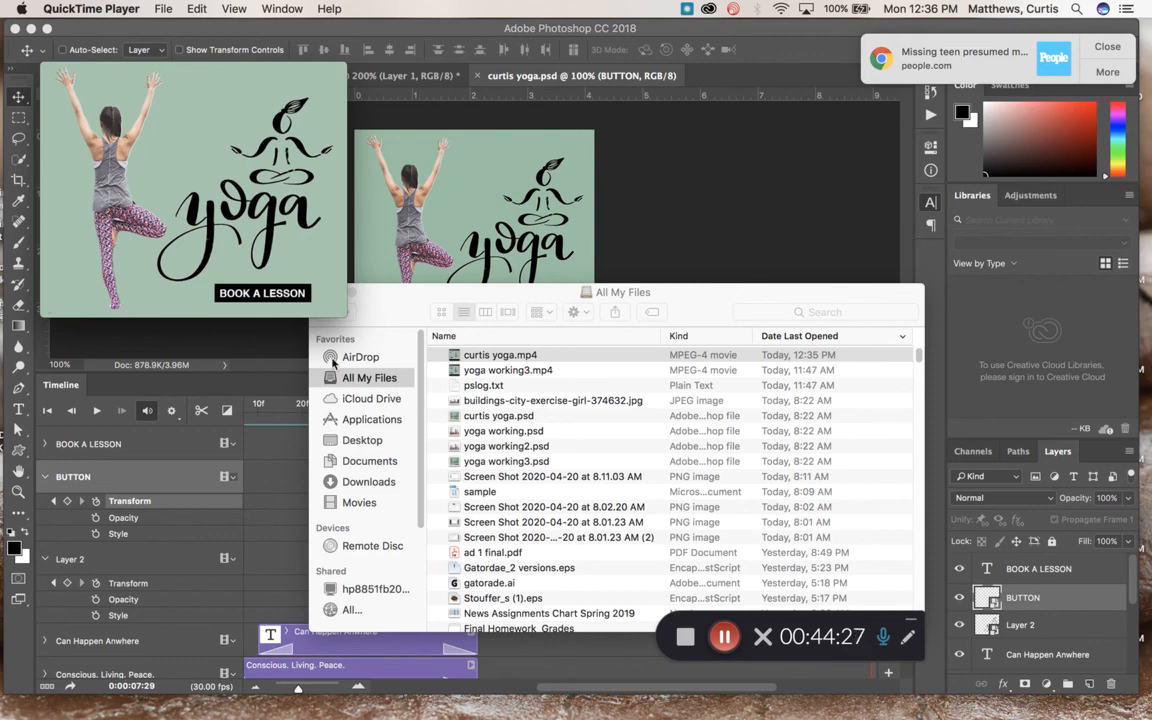
pyautogui.moveTo(248, 228)
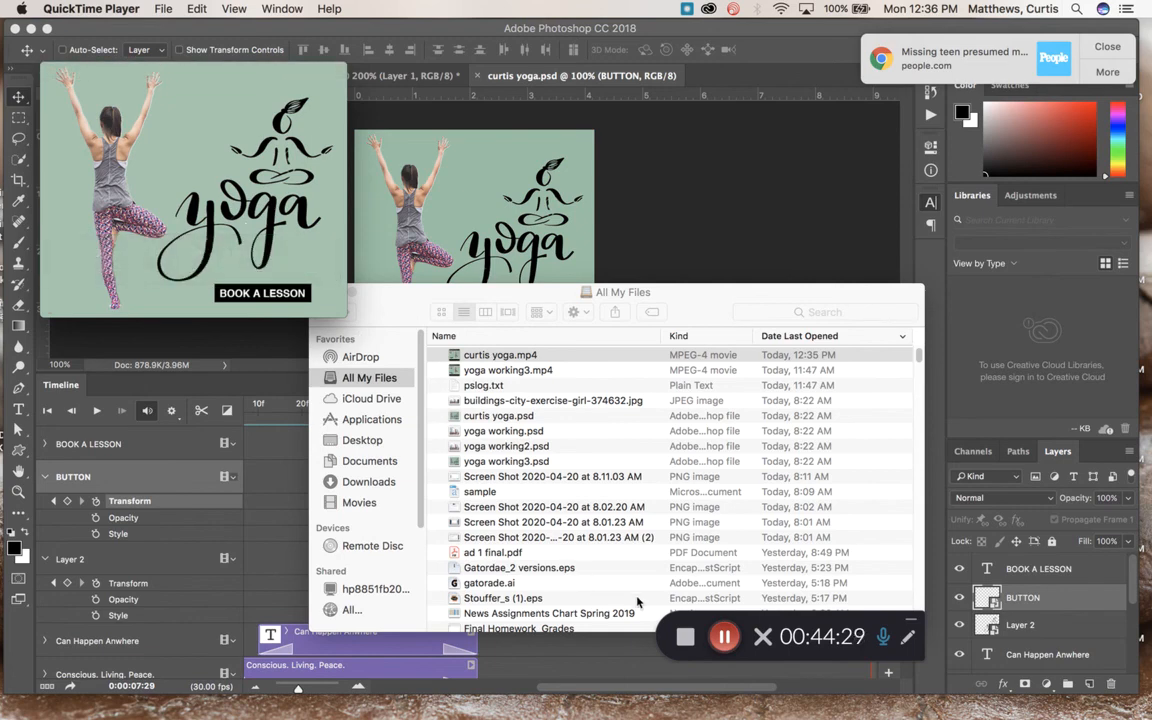